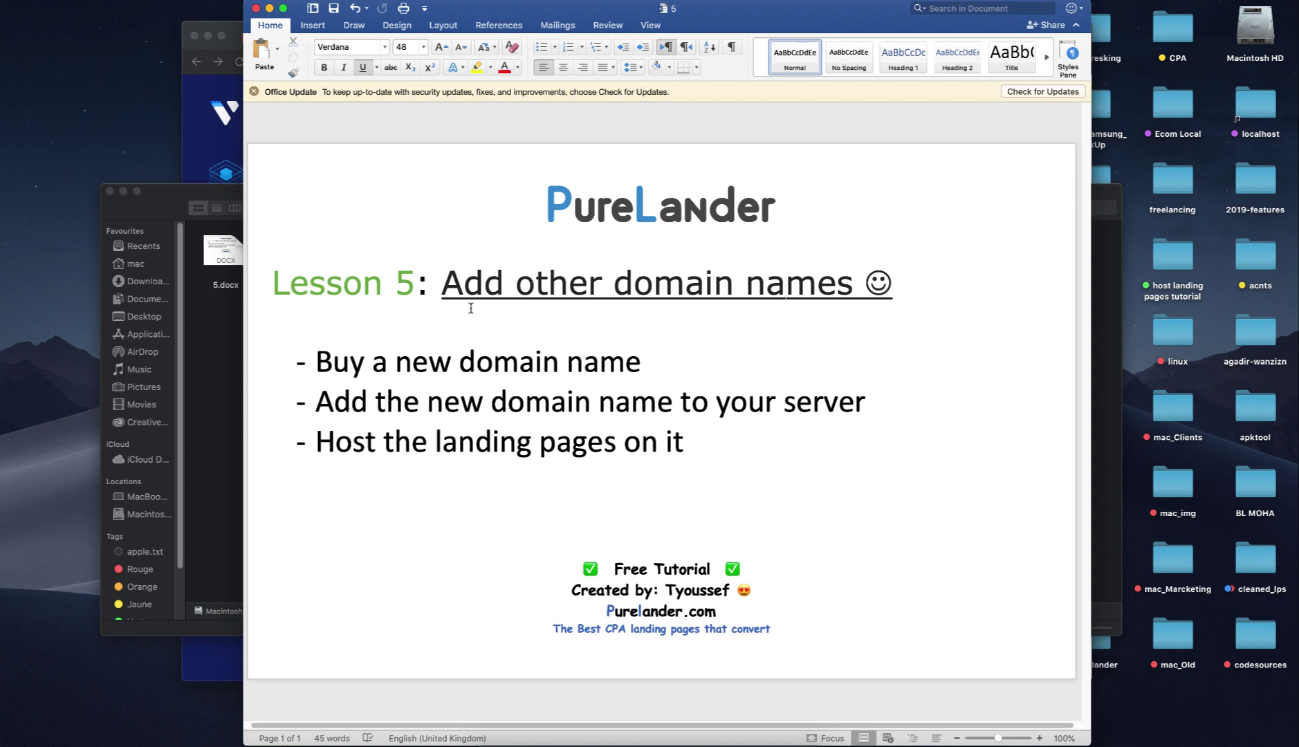
- Go through the Lesson 5 outline on buying a domain, adding it to the server and hosting landing pages
drag(319, 361, 613, 349)
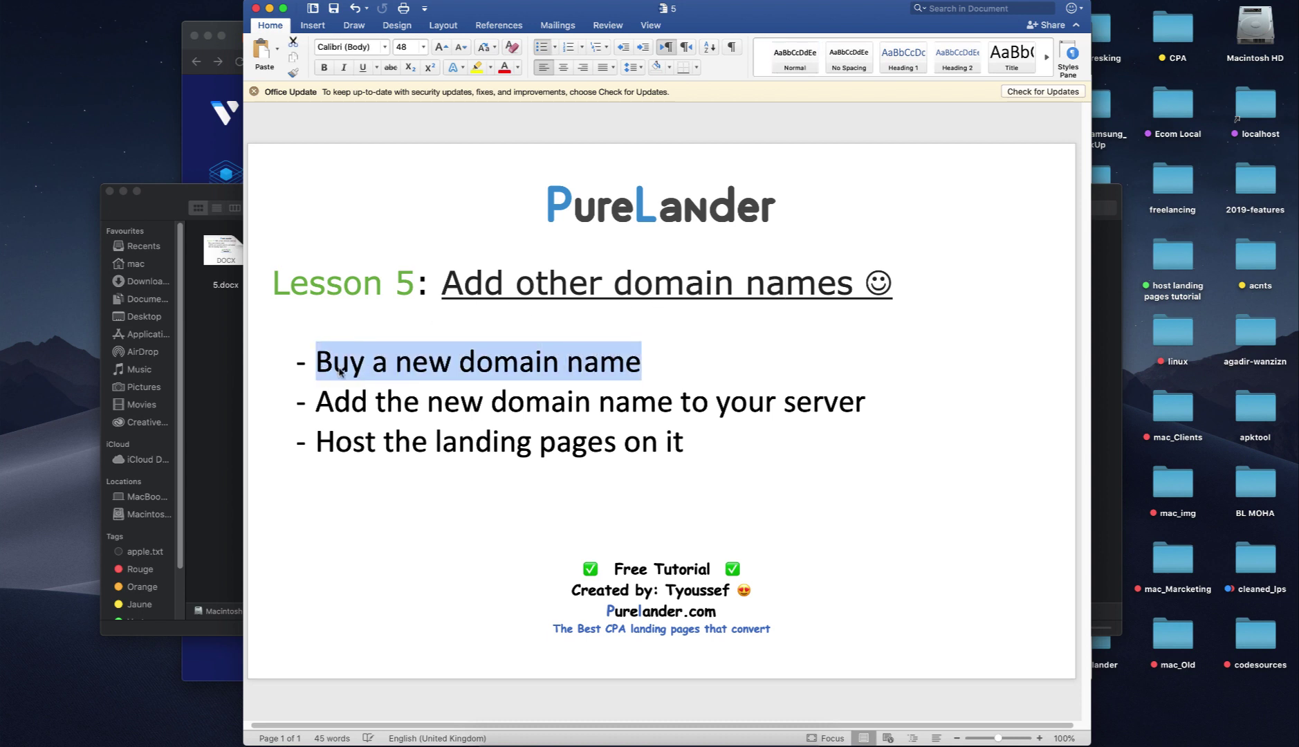
drag(320, 400, 799, 408)
drag(322, 436, 563, 434)
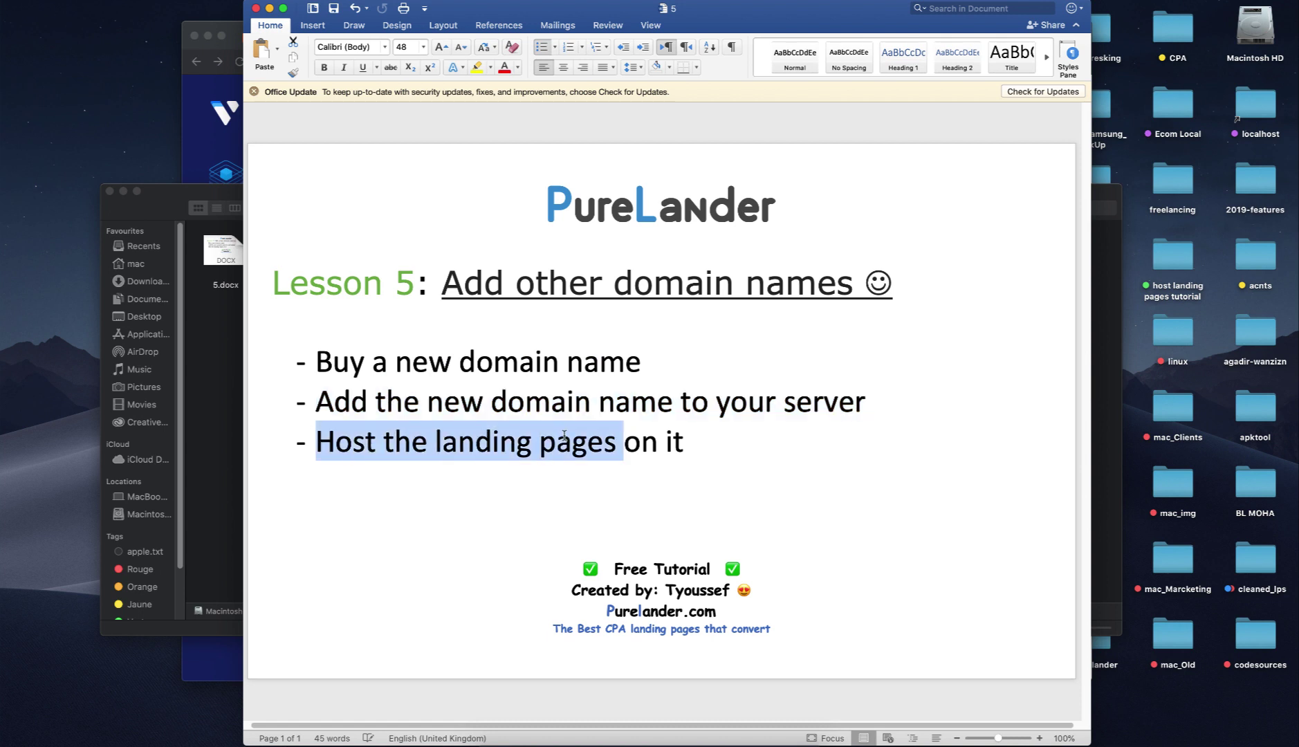
click(660, 475)
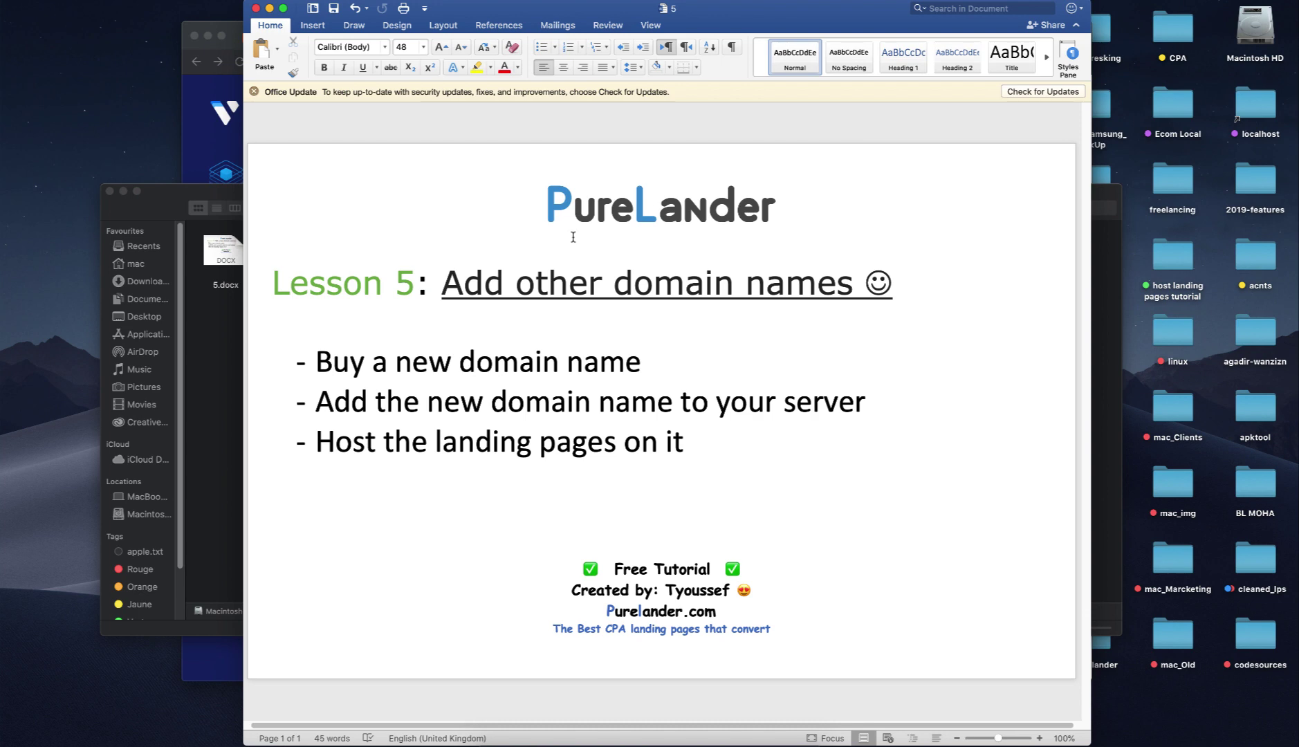
drag(642, 363, 387, 373)
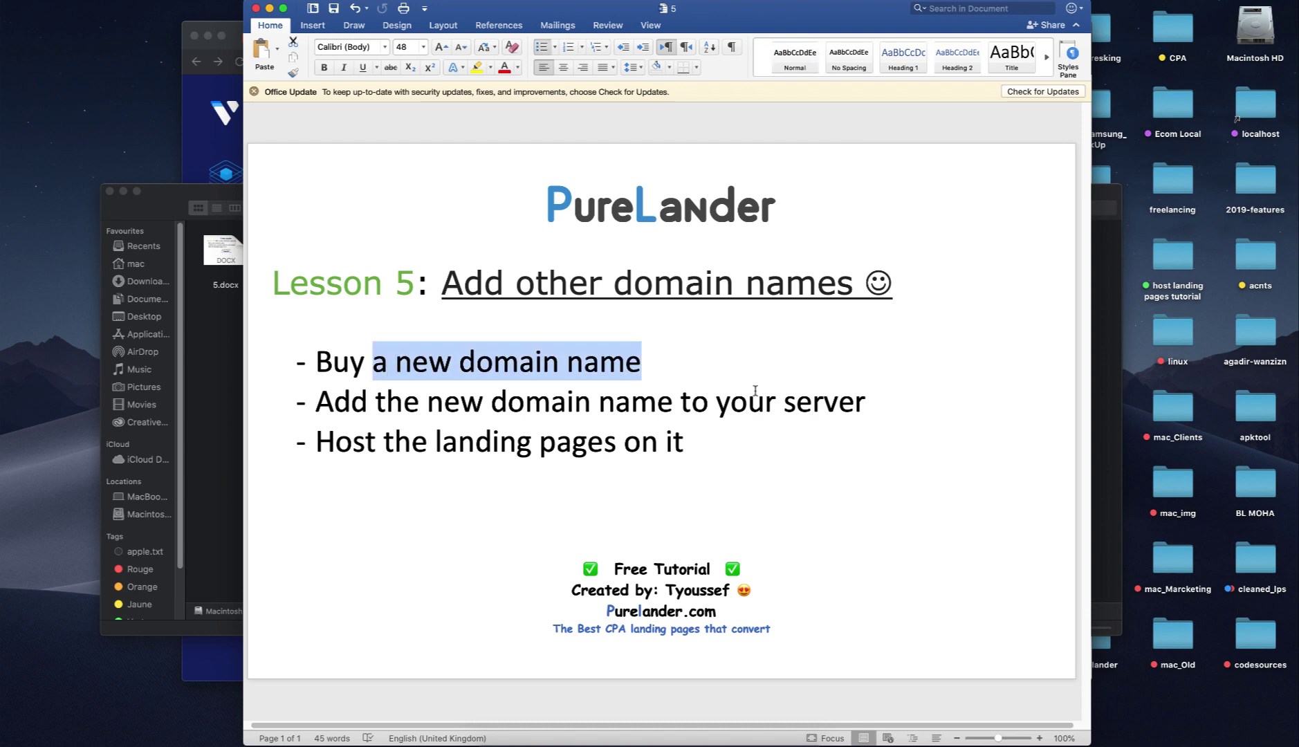
- Minimize the lesson document, switch to Namecheap in the browser and search for the domain winbestiphone.xyz
click(270, 9)
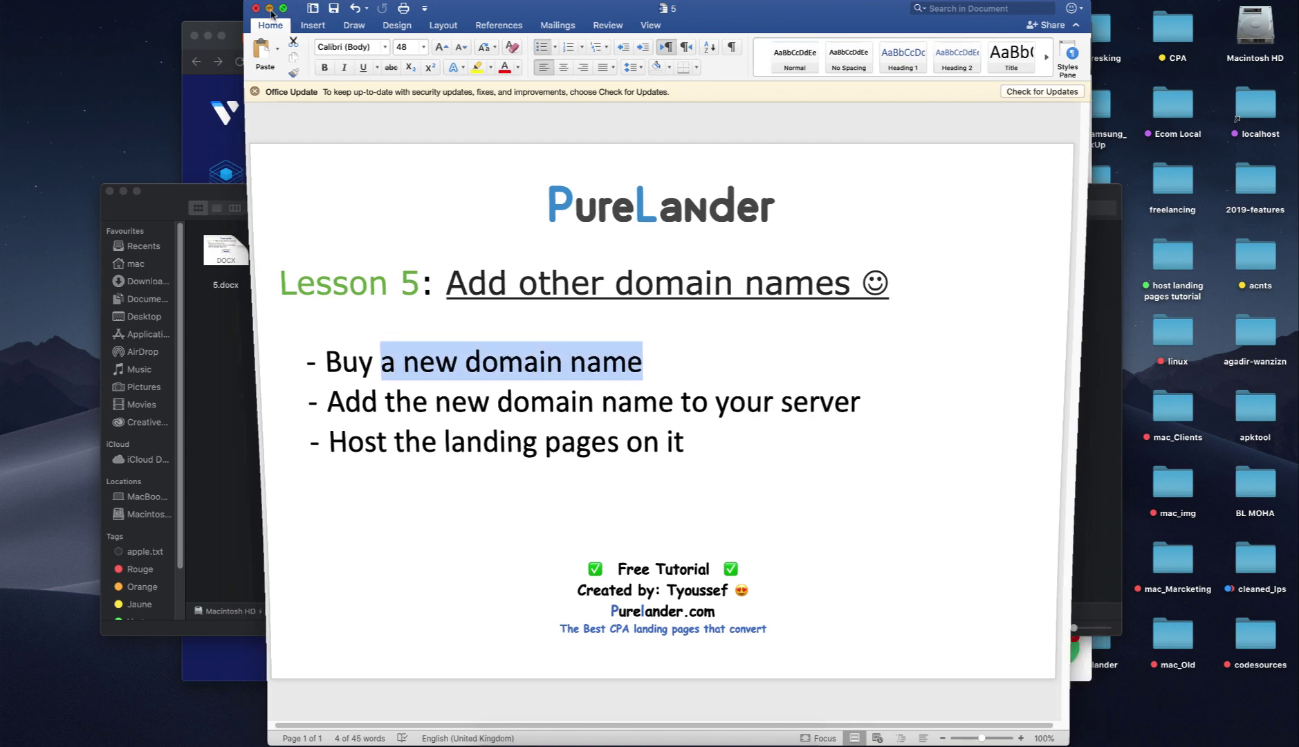
click(299, 104)
click(334, 40)
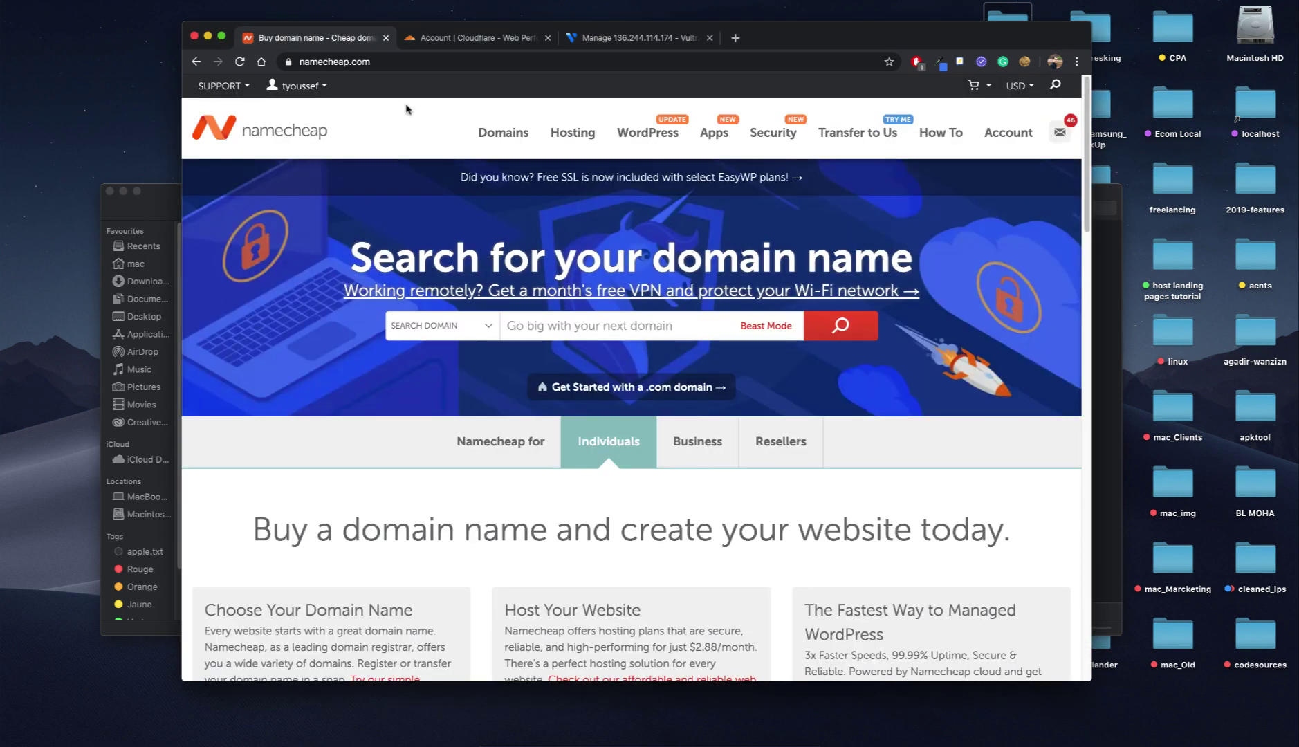
click(586, 325)
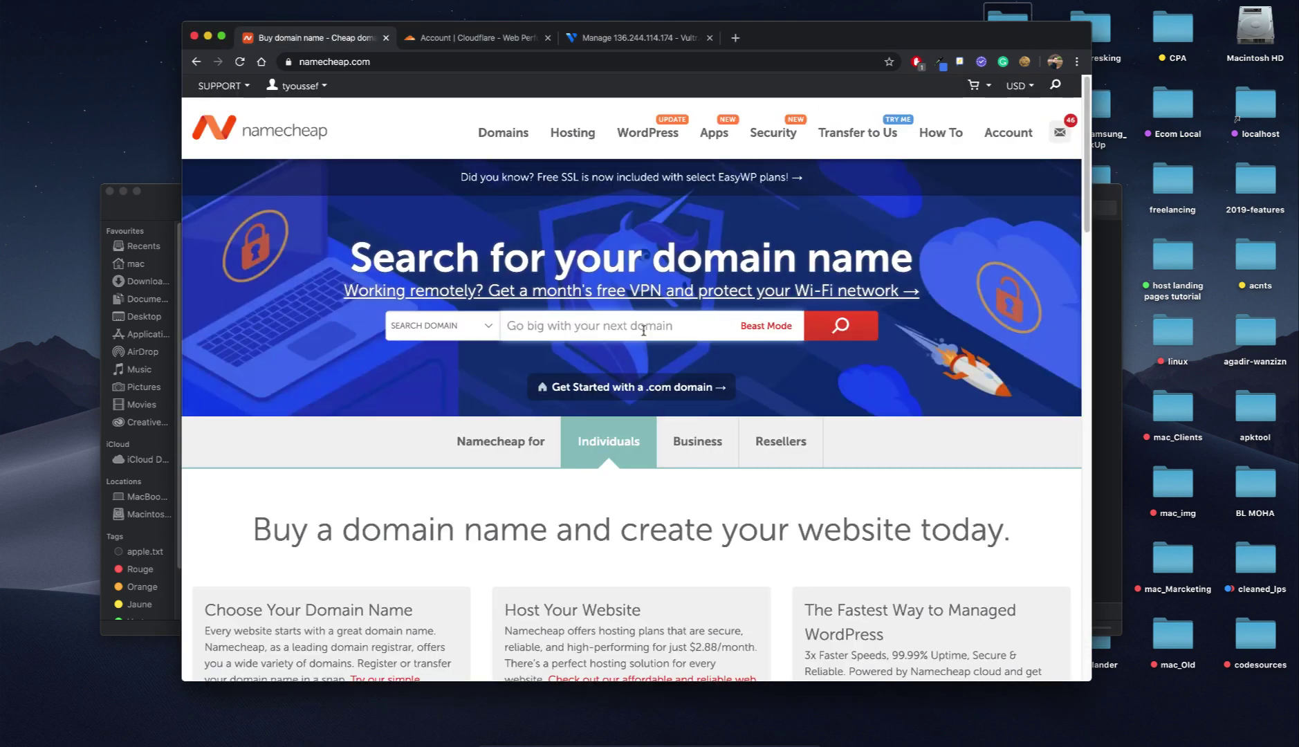
text(winbe)
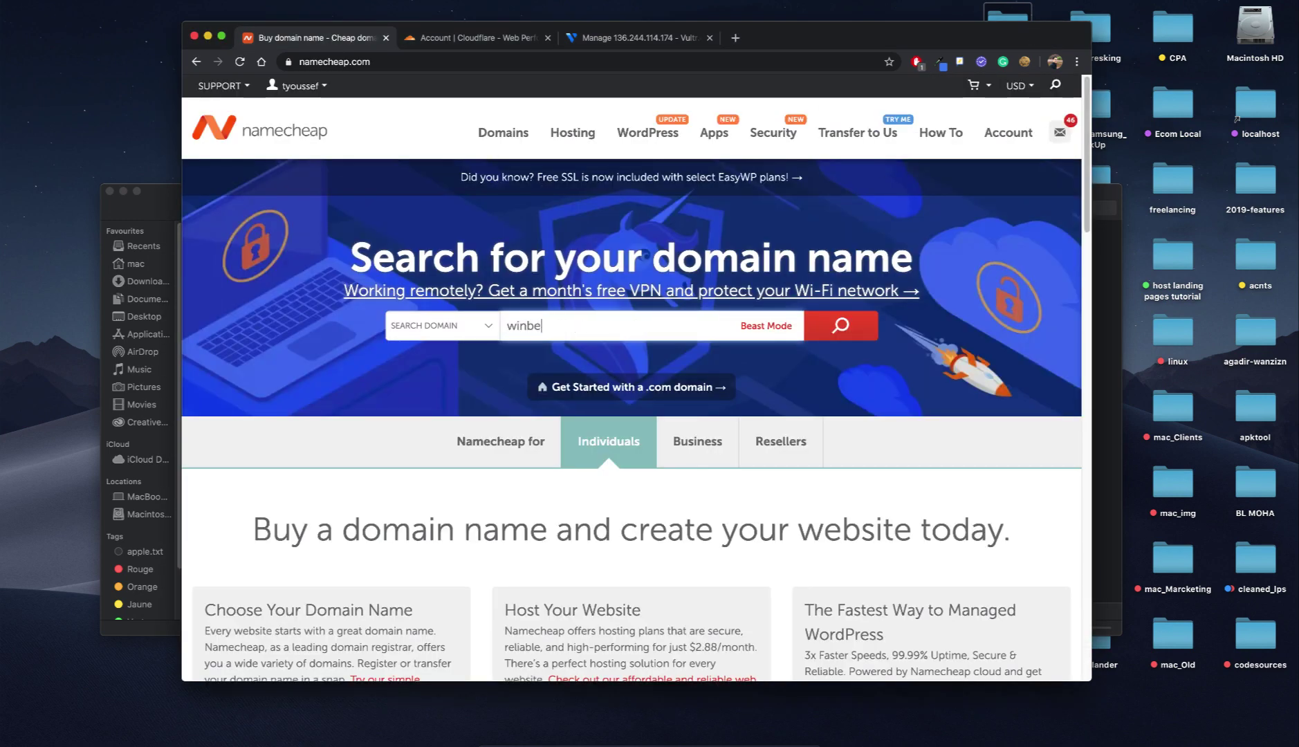
text(stiphone.xyz)
click(841, 337)
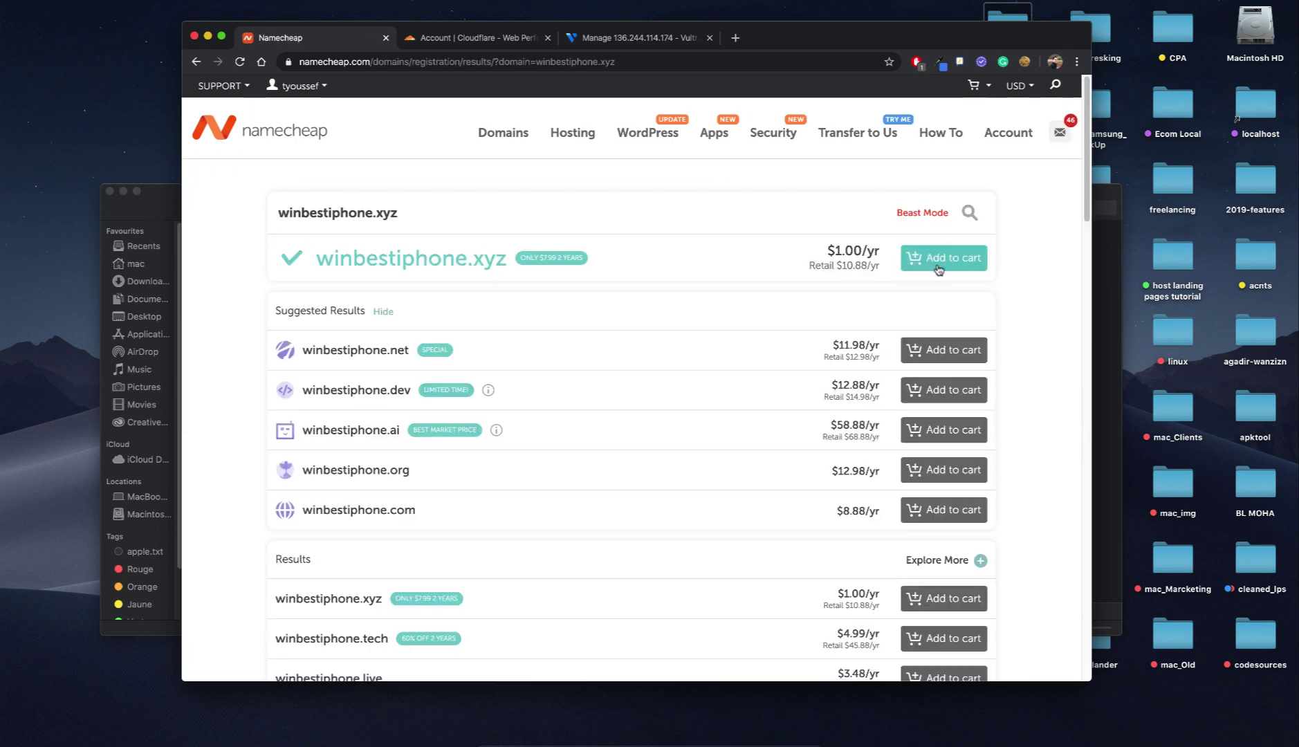
- Add winbestiphone.xyz to the cart and turn off auto-renew for the domain and WhoisGuard
click(908, 272)
click(1008, 163)
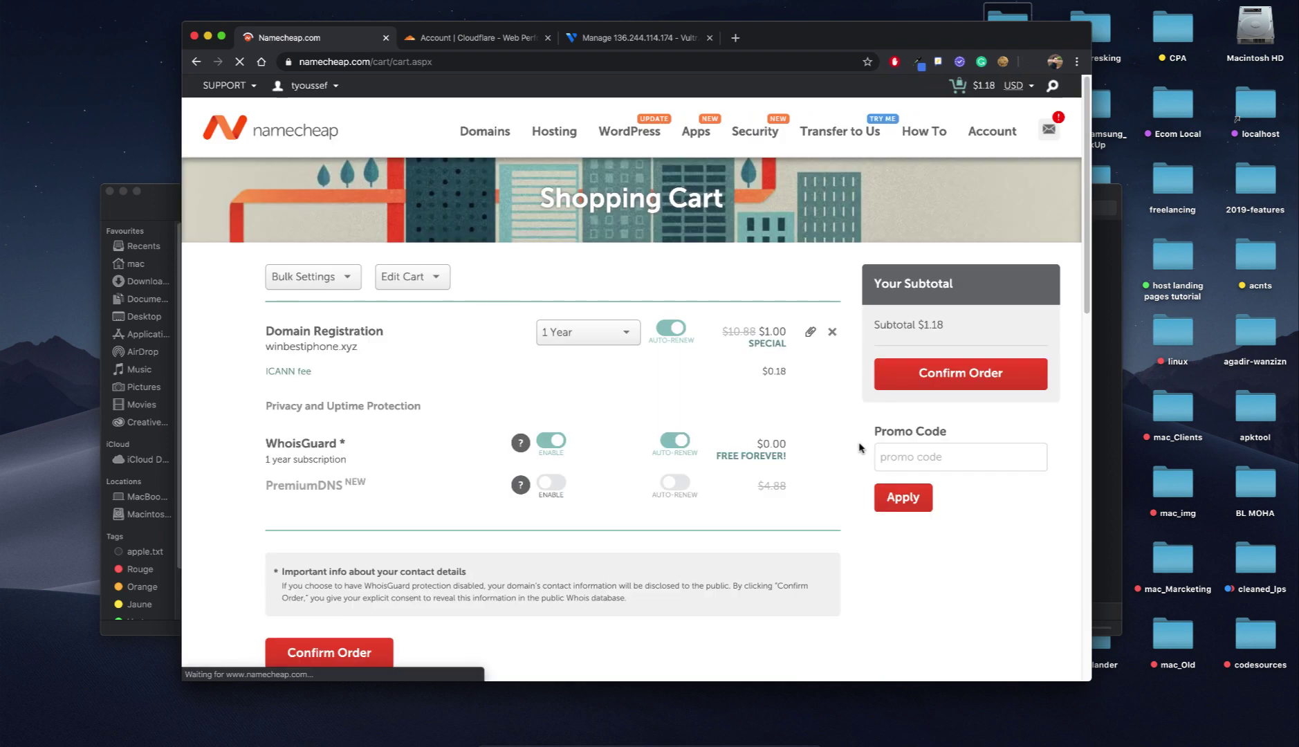
click(680, 443)
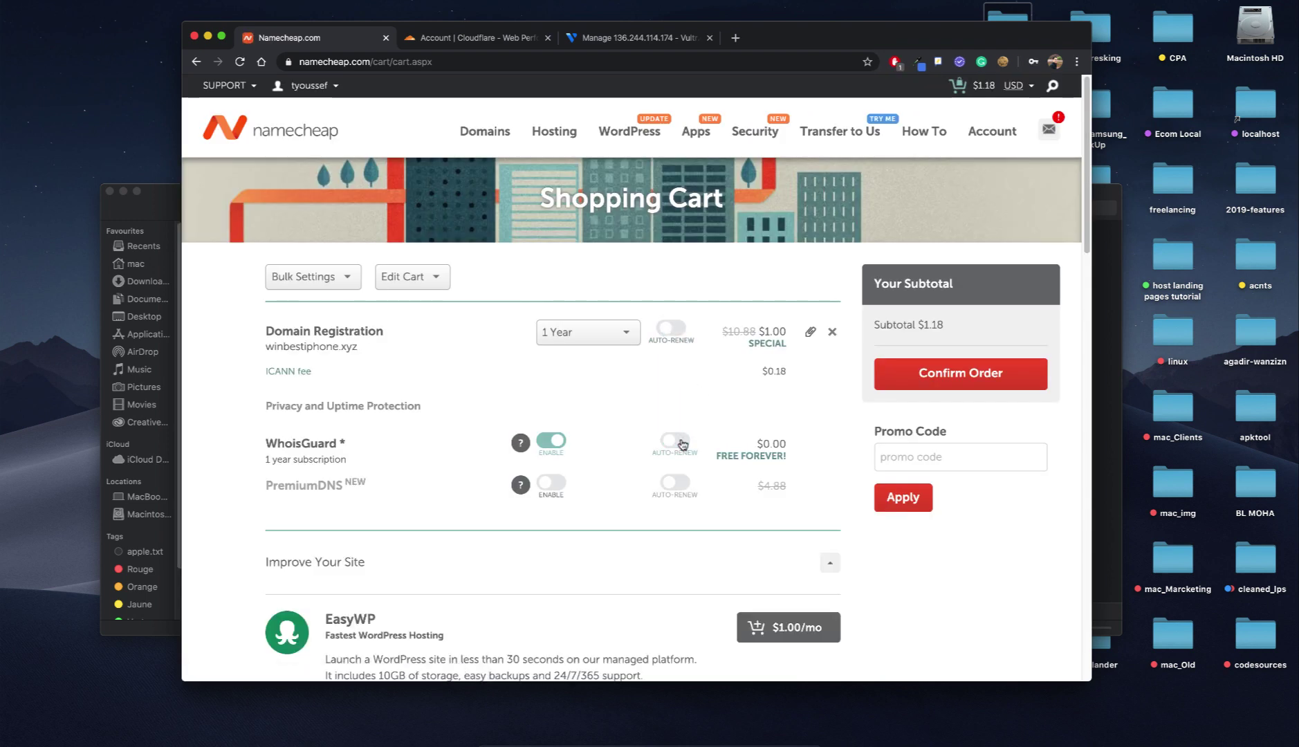
- Confirm the order and proceed through the payment options and robot check to the PayPal payment
scroll(693, 382, down, 2)
click(961, 314)
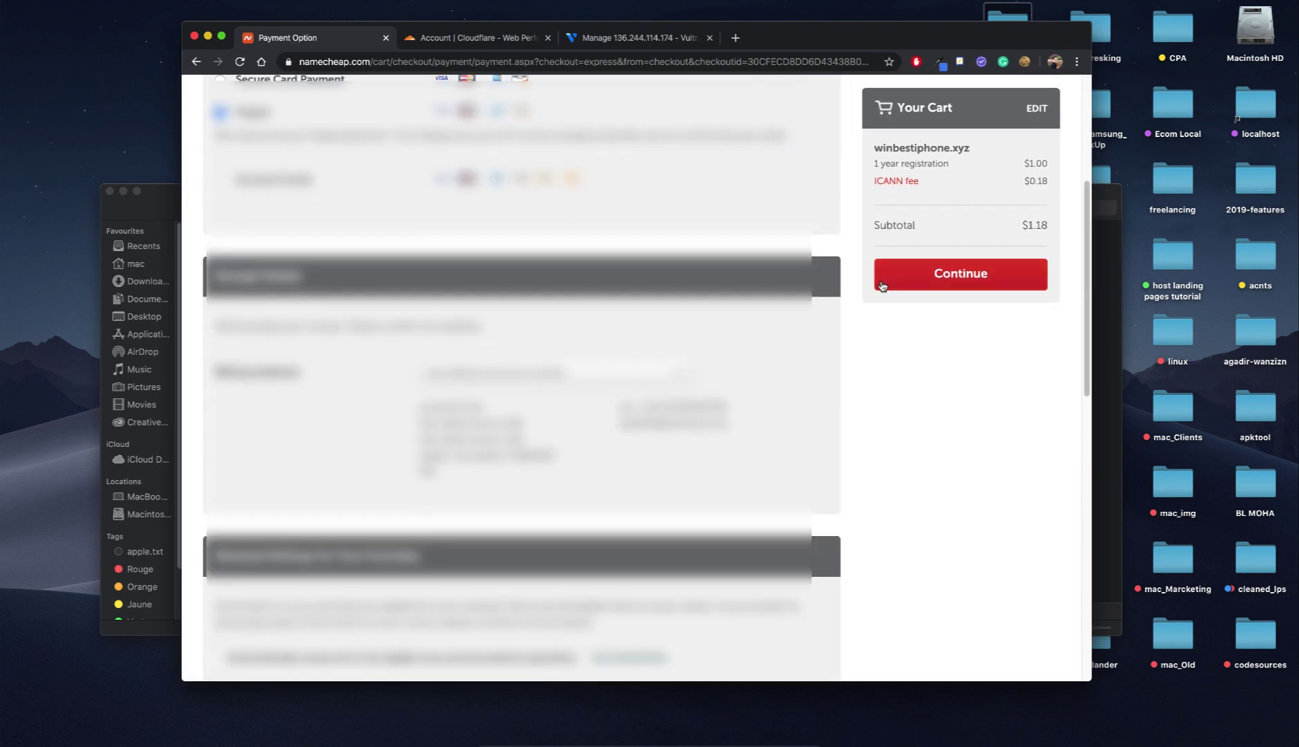
click(942, 285)
click(338, 283)
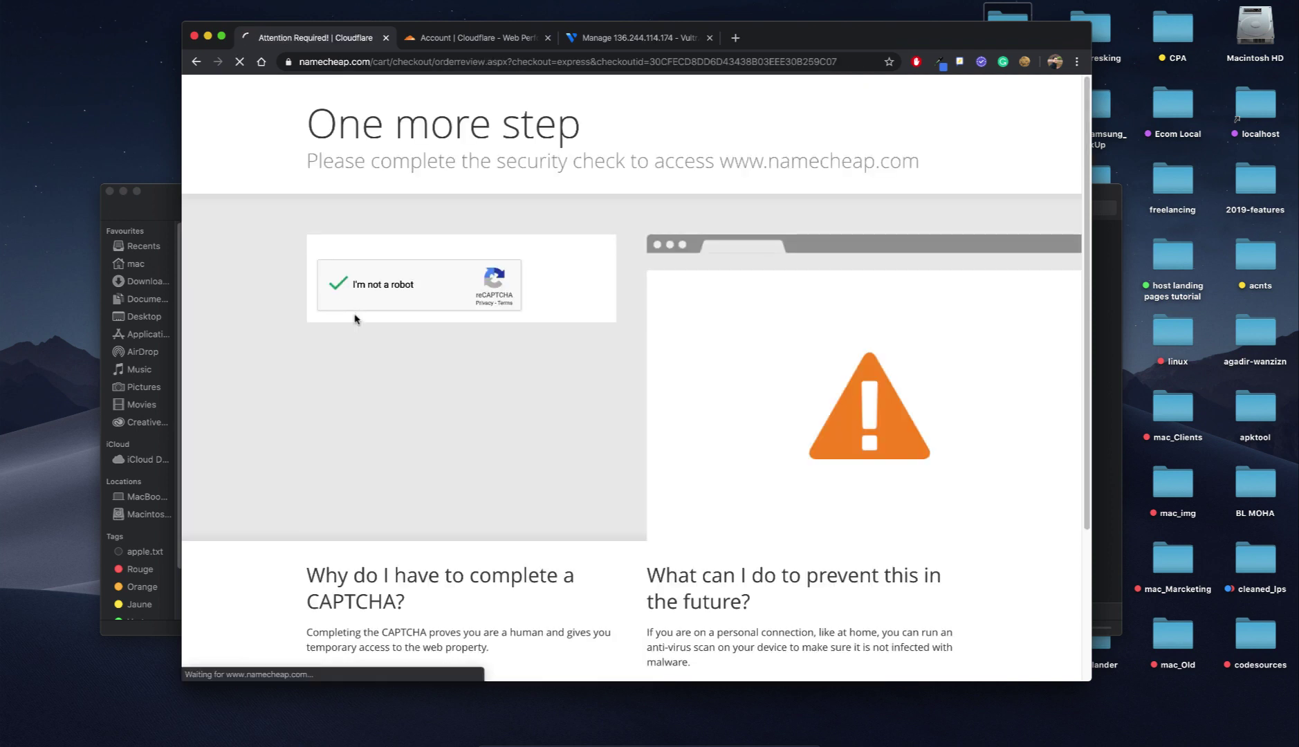
scroll(949, 464, down, 5)
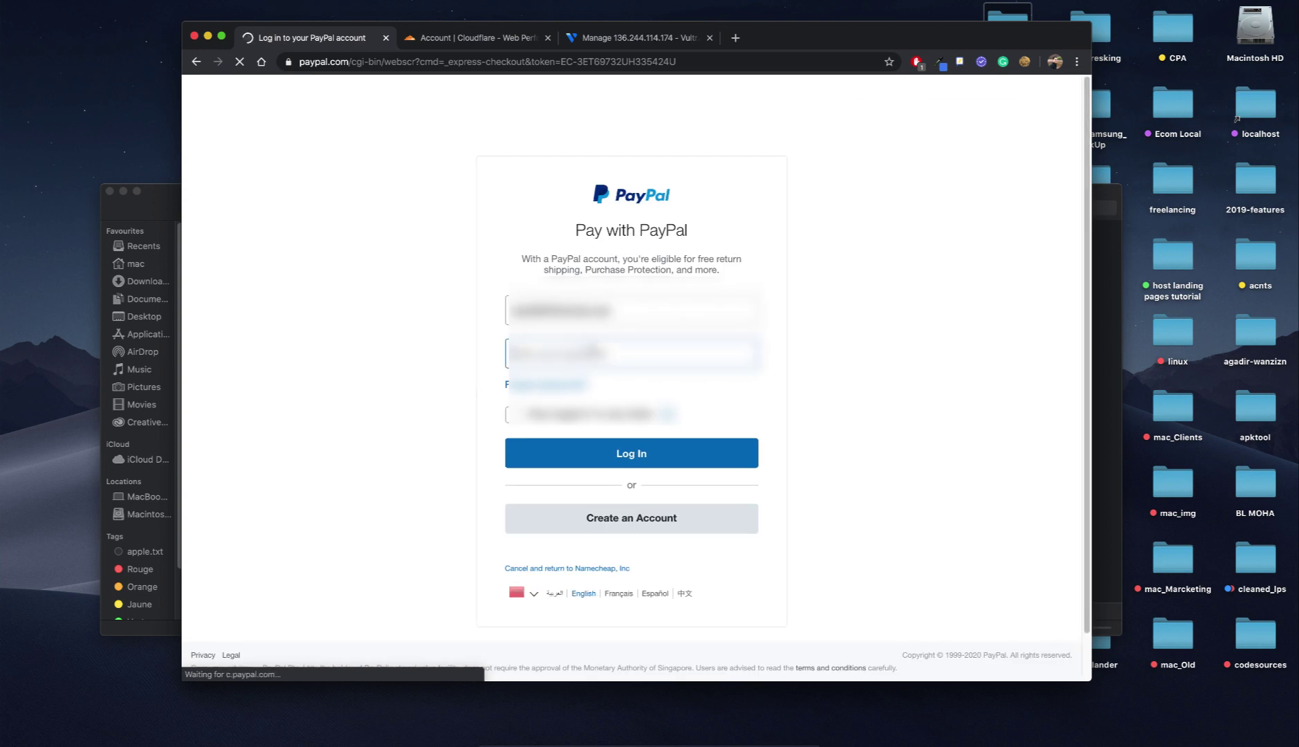
- Log in to PayPal with the account password and complete the payment for the domain order
text(****)
key(Return)
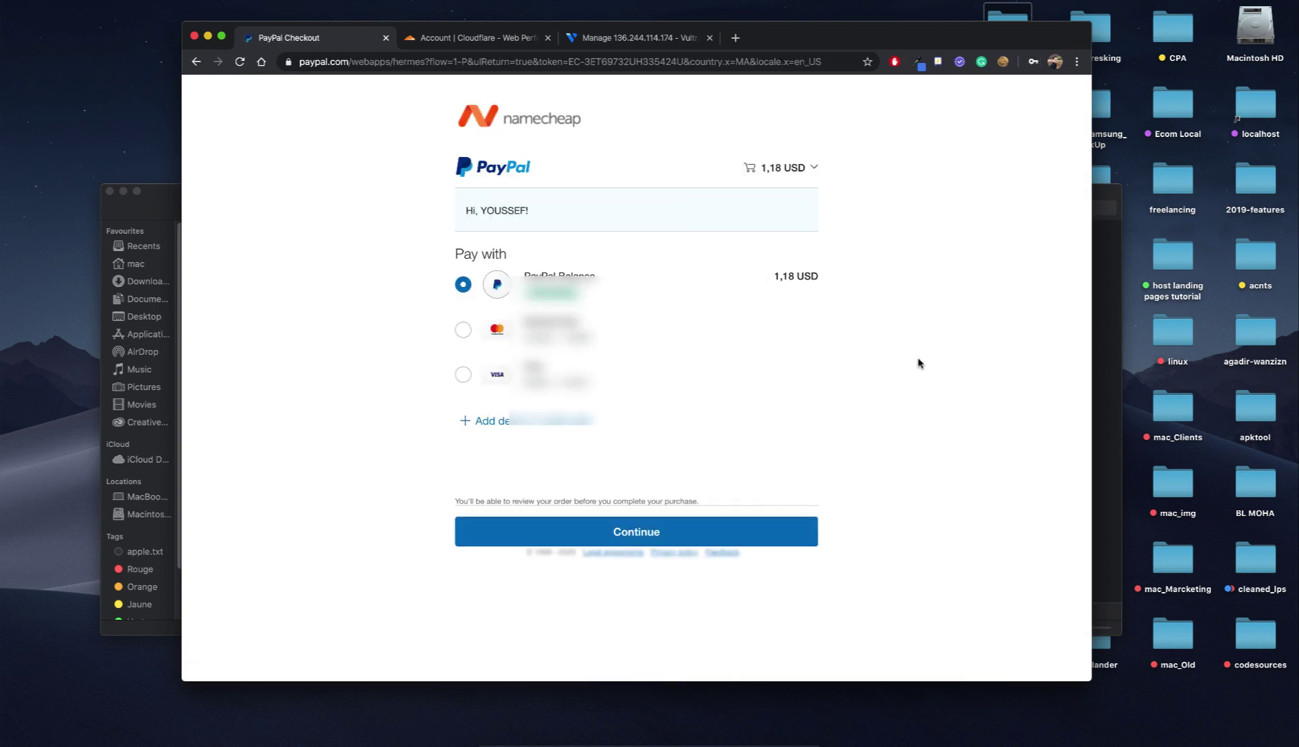
click(687, 464)
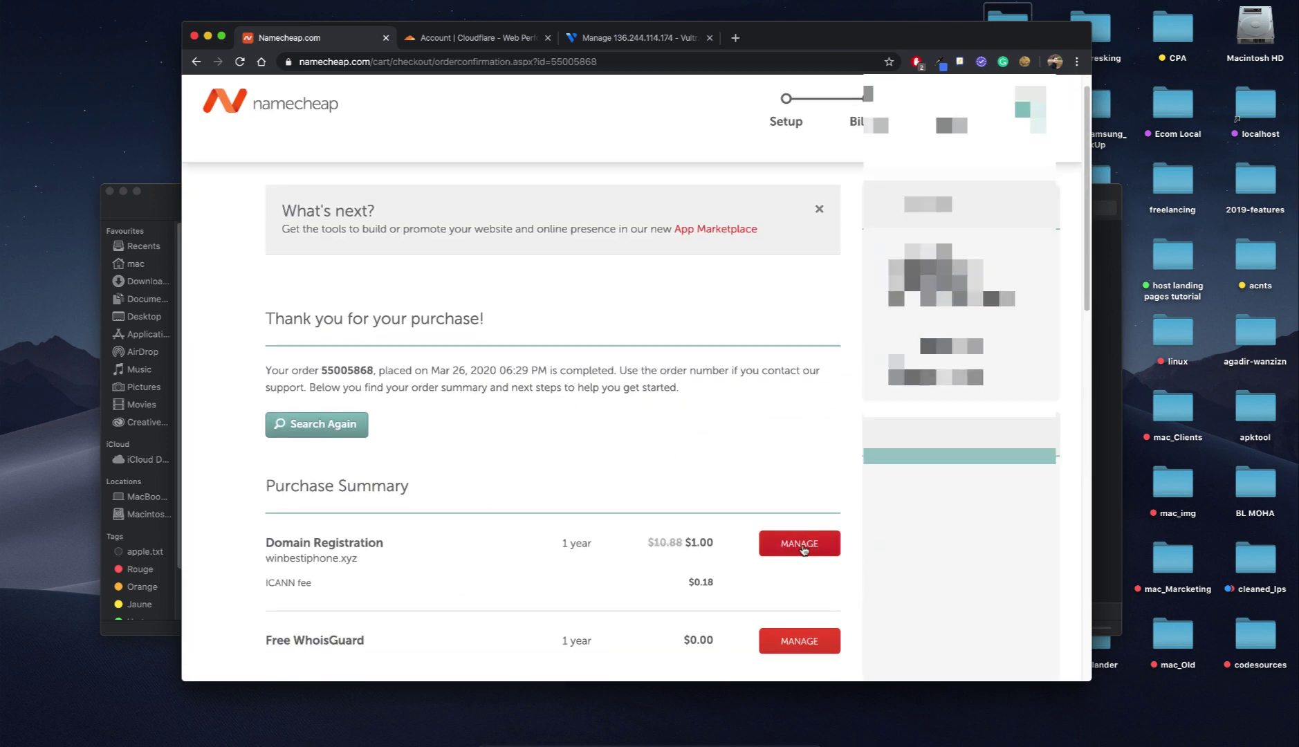
- Open the management page of winbestiphone.xyz from the Namecheap account dashboard
mouse_move(309, 84)
click(298, 229)
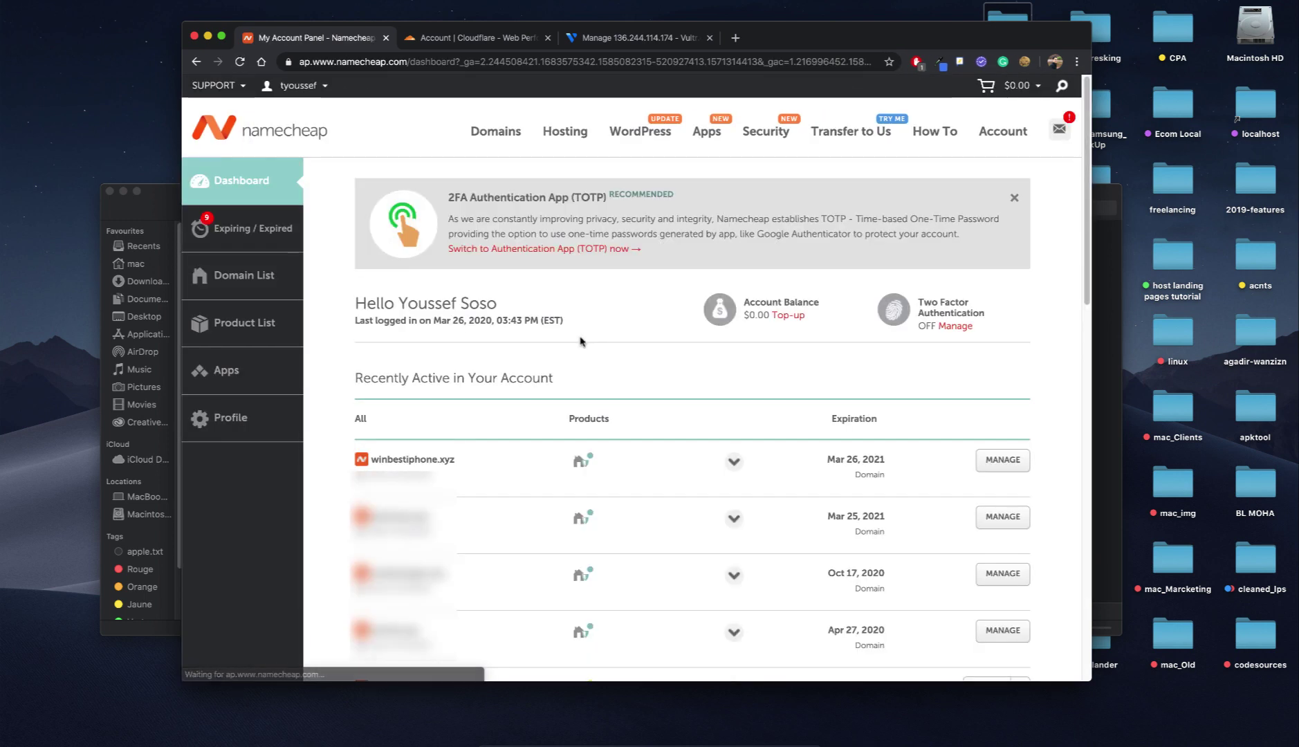
click(1002, 460)
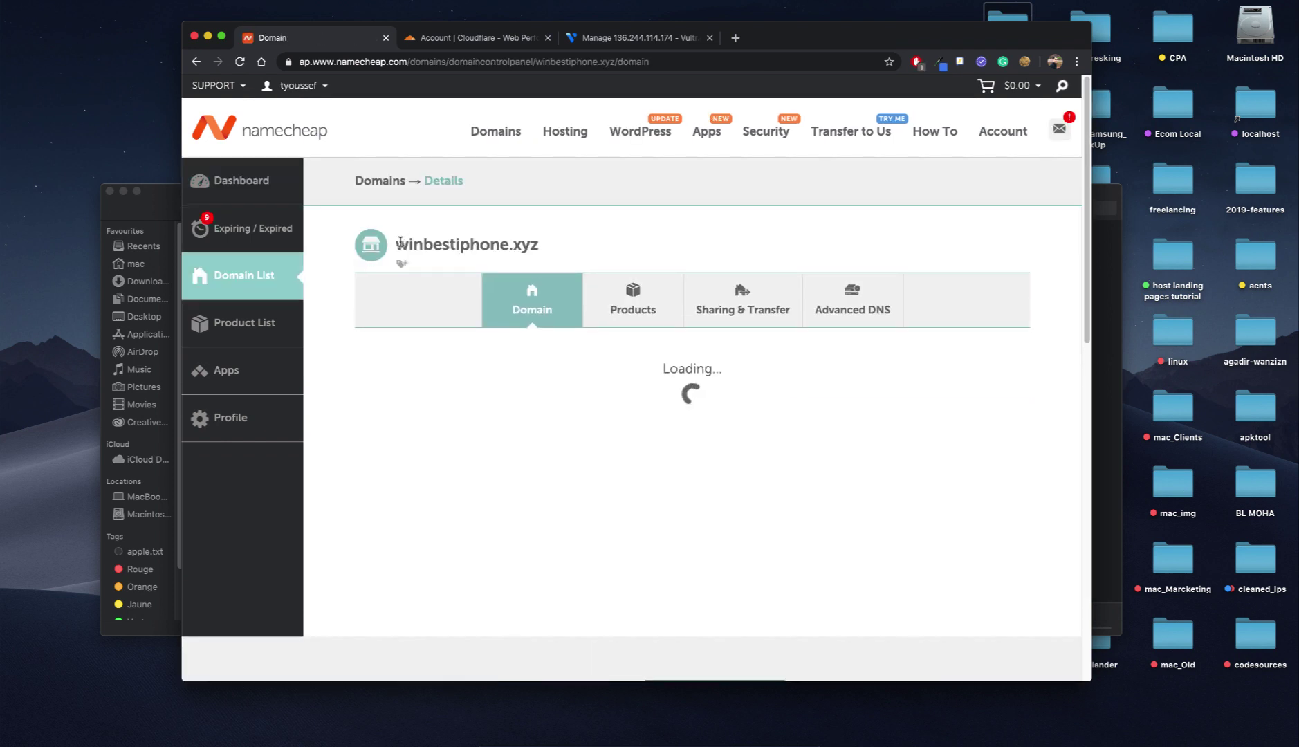
- Copy the full domain name winbestiphone.xyz from its details page
drag(401, 244, 514, 246)
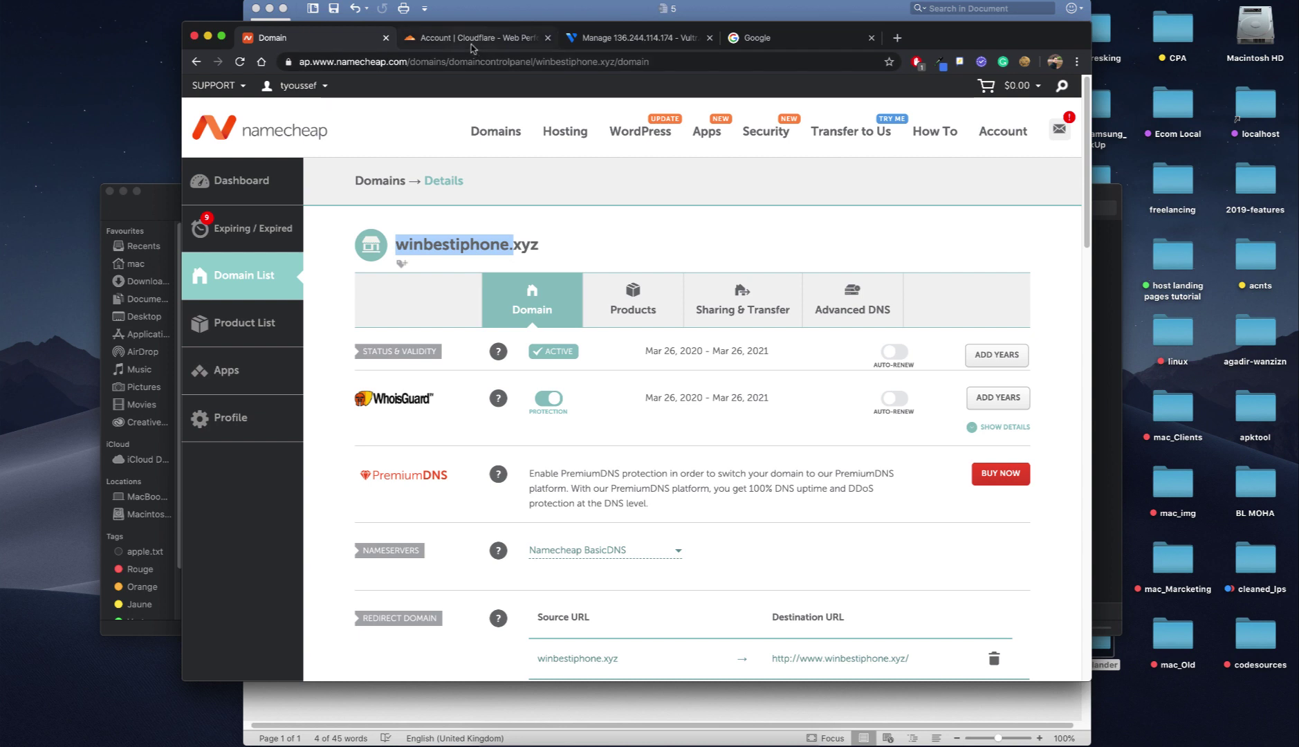
click(480, 242)
drag(539, 244, 386, 251)
right_click(396, 244)
click(450, 265)
- Add the copied domain winbestiphone.xyz as a new site in Cloudflare and confirm the Free plan
click(455, 38)
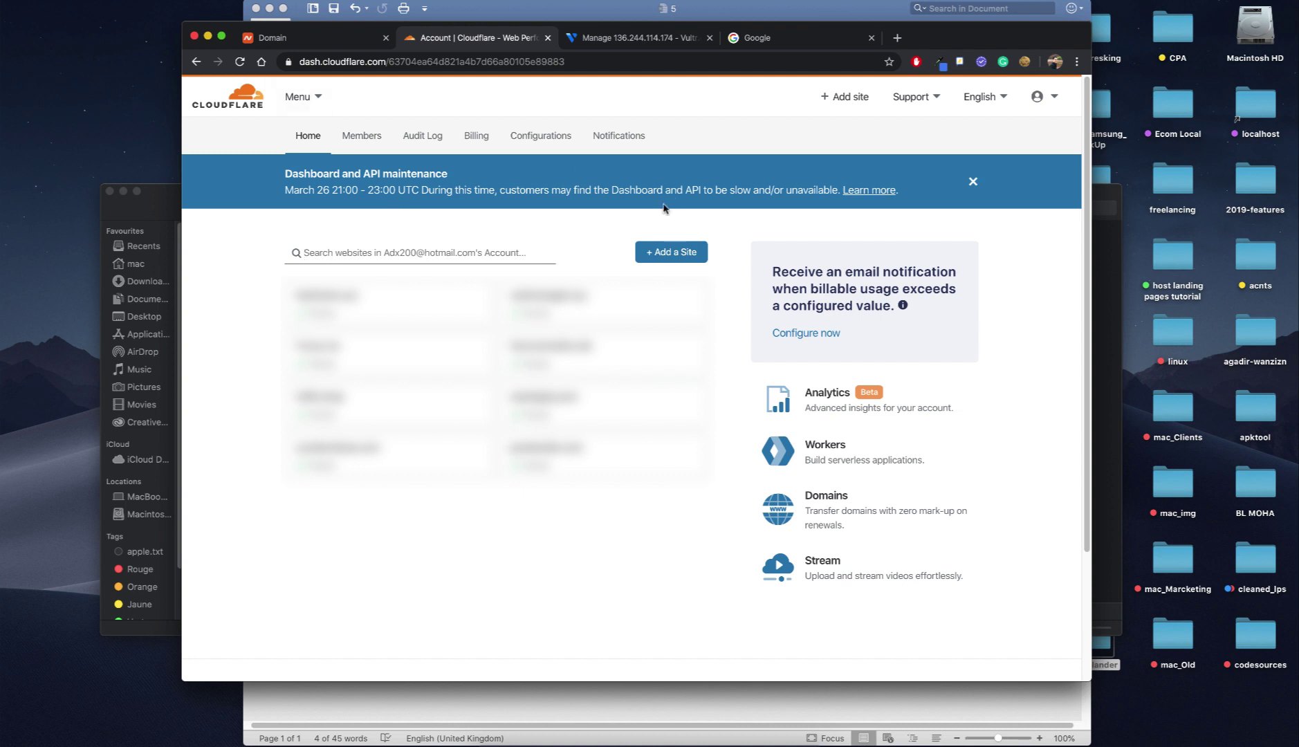
click(668, 255)
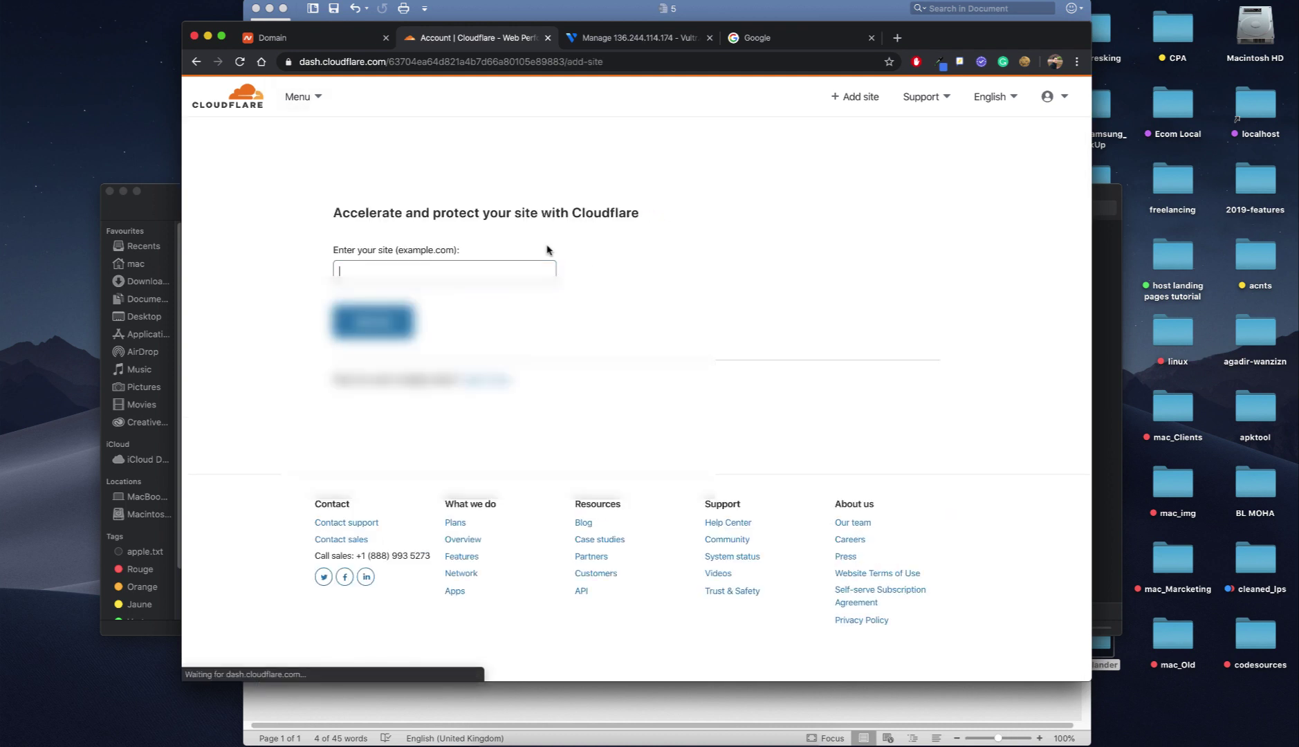
right_click(421, 266)
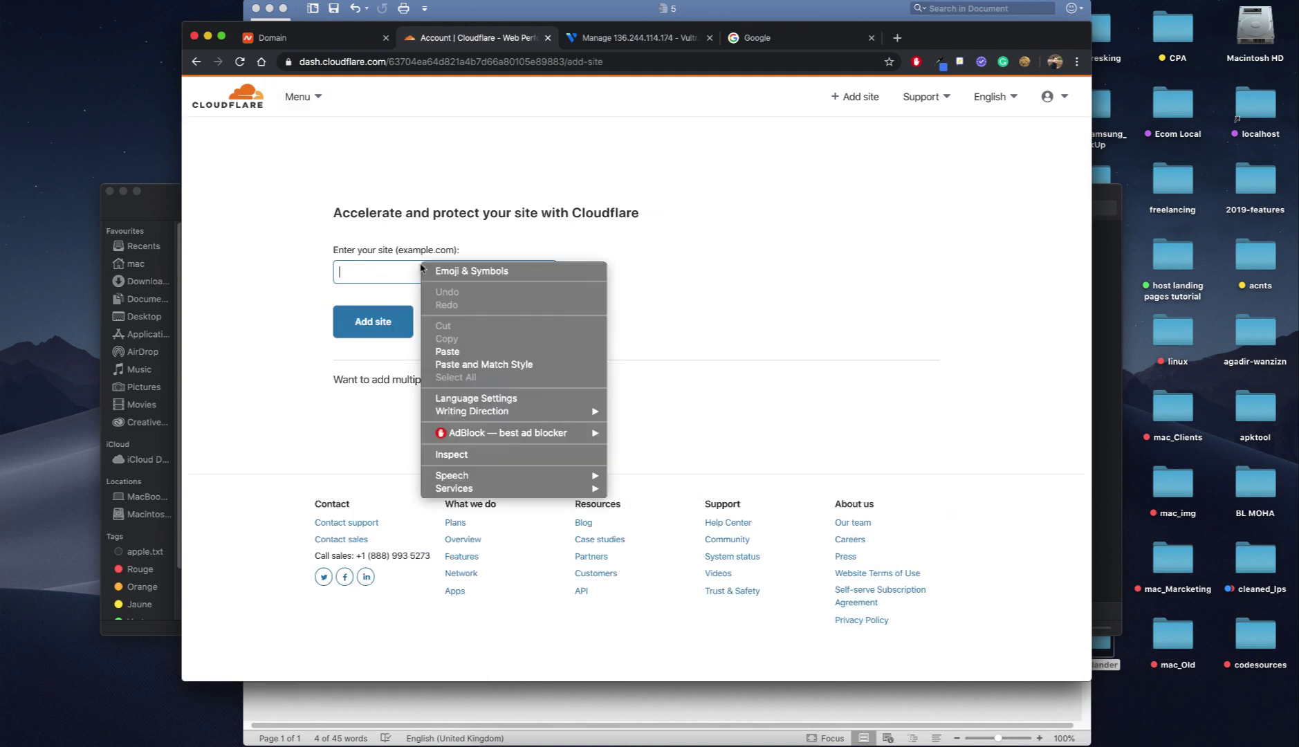
click(476, 351)
click(378, 329)
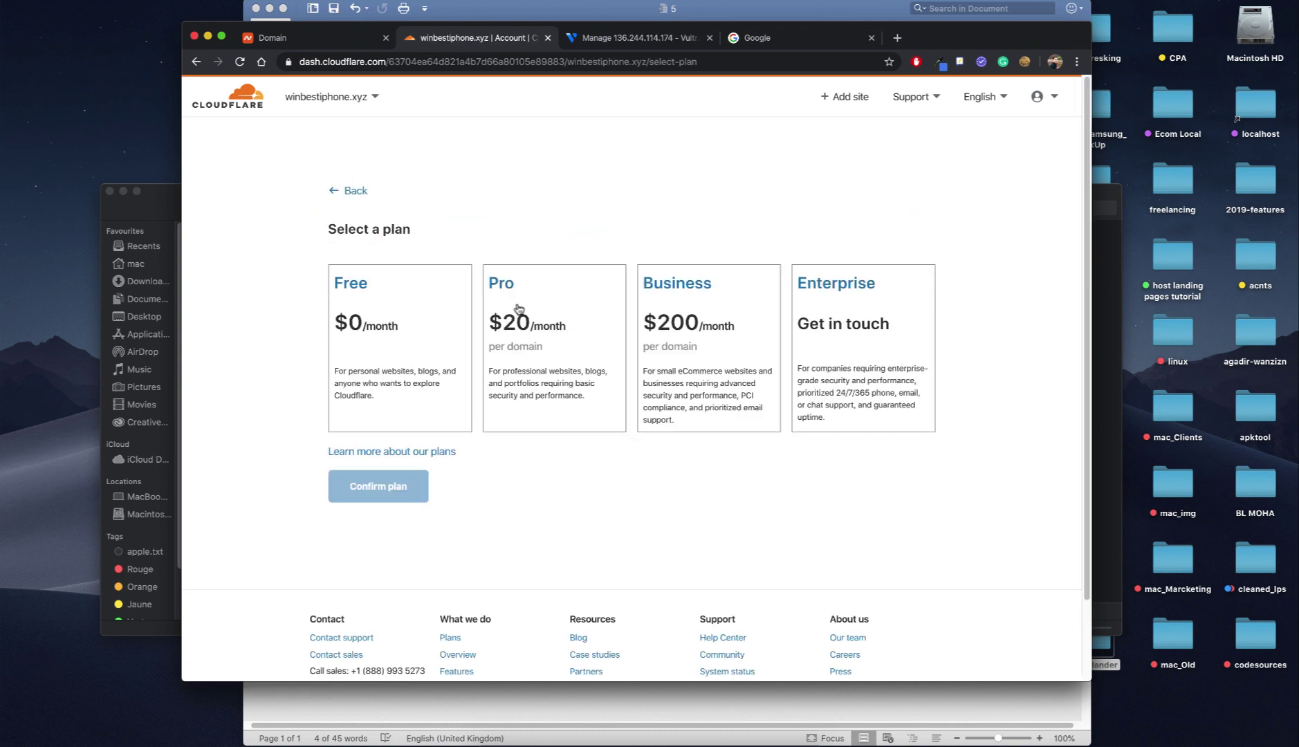
click(392, 306)
click(392, 494)
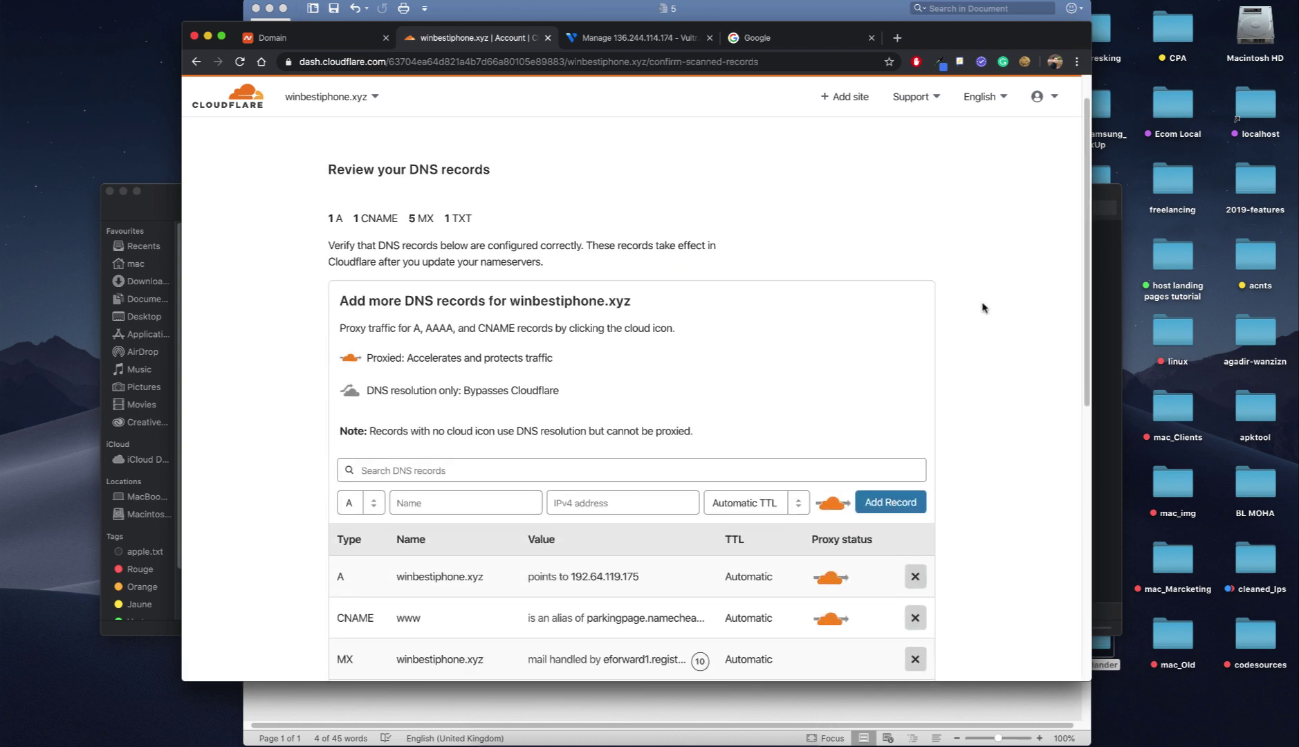
- Delete all scanned DNS records of winbestiphone.xyz: the A, CNAME, five MX and TXT records
scroll(958, 381, down, 5)
click(915, 388)
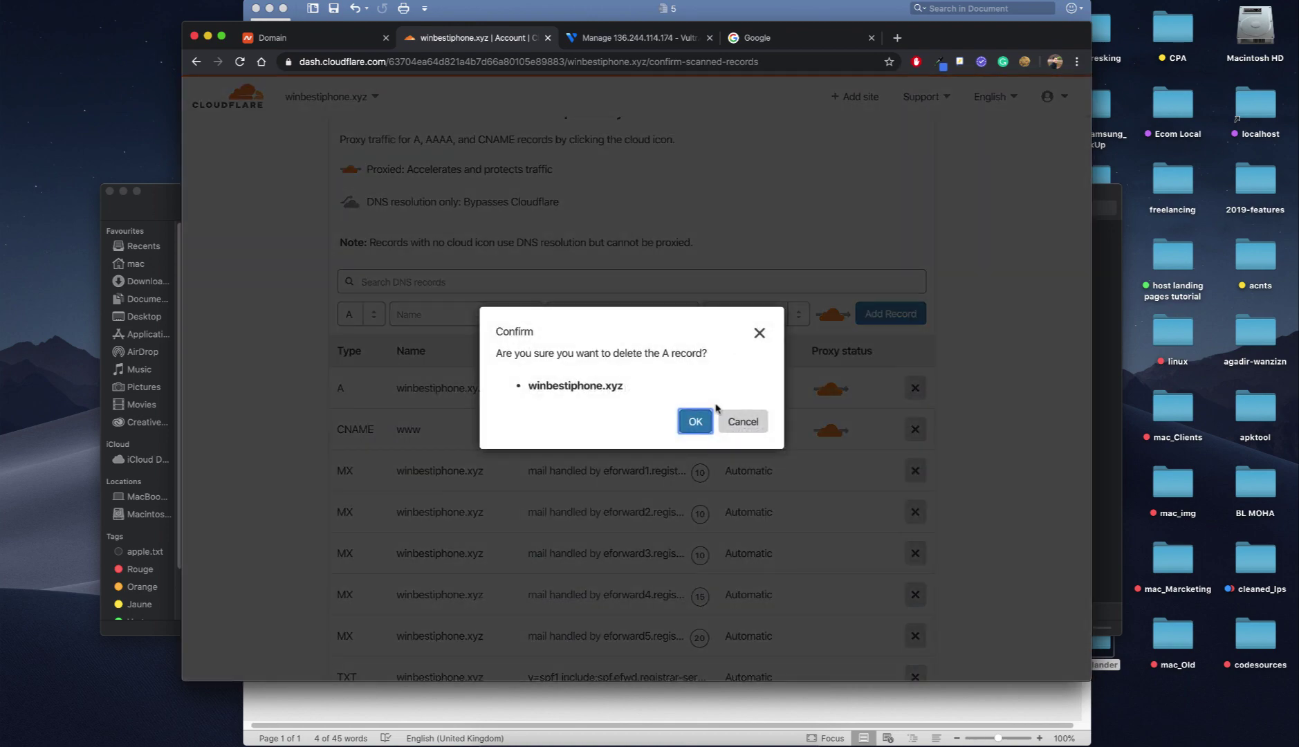
click(695, 420)
click(915, 388)
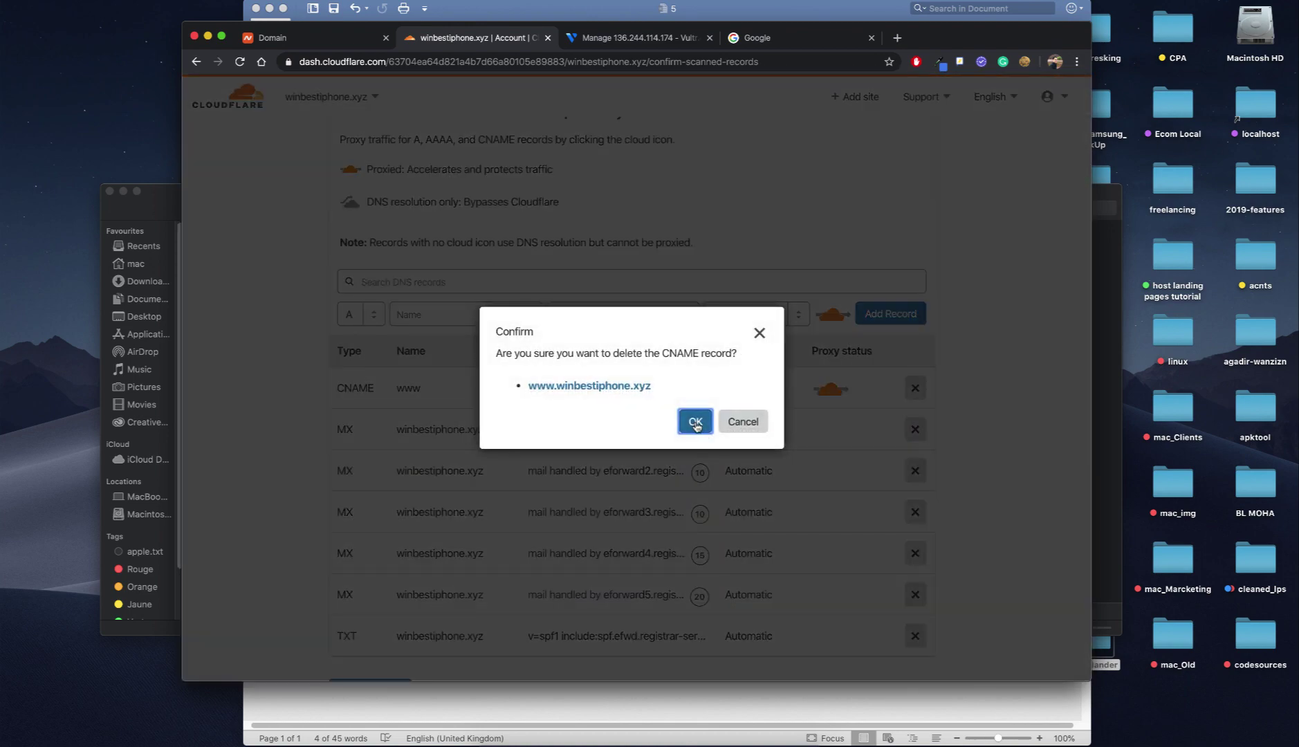
click(695, 420)
click(915, 388)
click(695, 420)
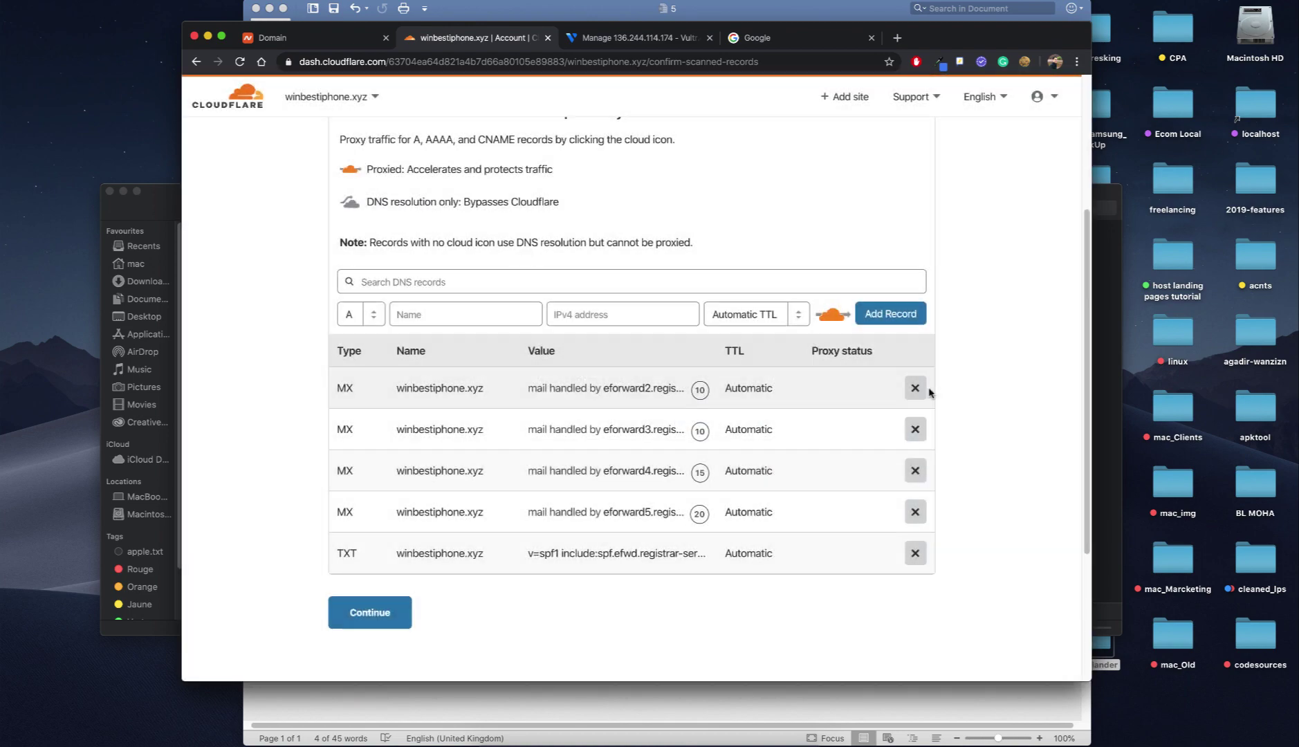
click(915, 388)
click(695, 419)
click(915, 388)
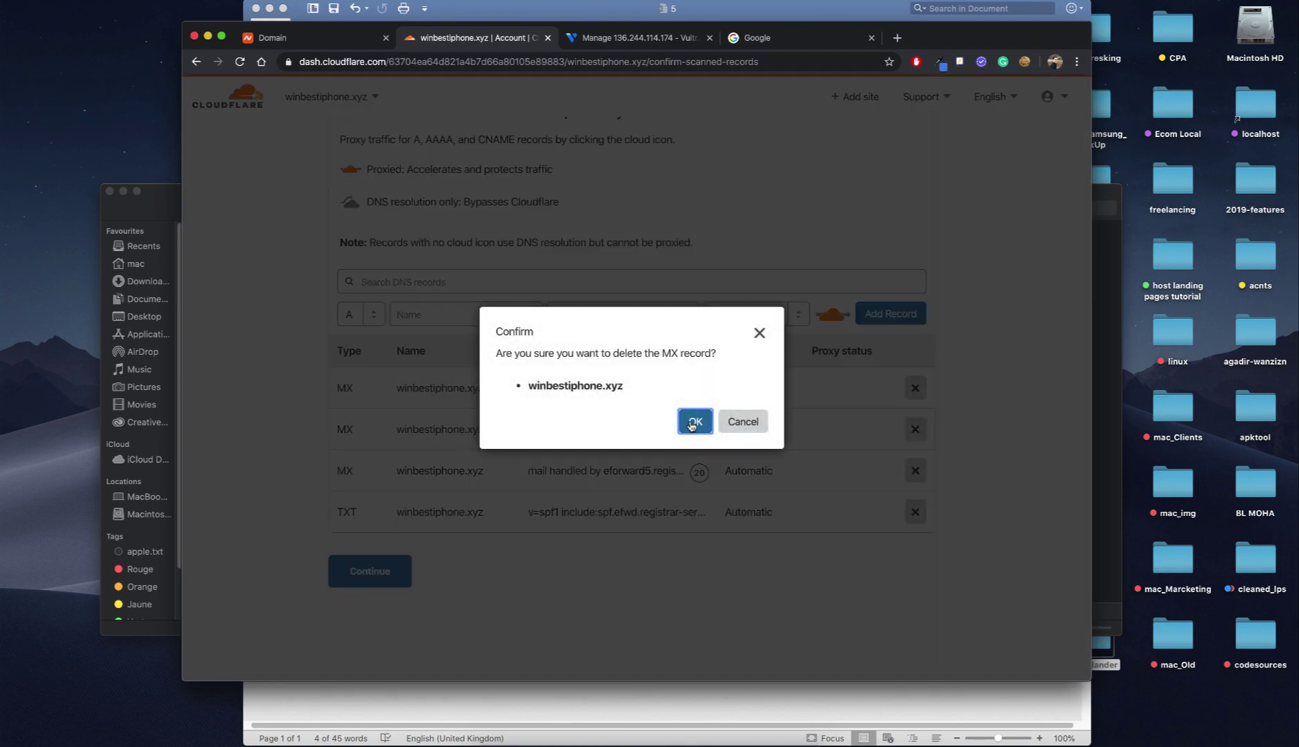
click(695, 420)
click(916, 388)
click(695, 421)
click(915, 388)
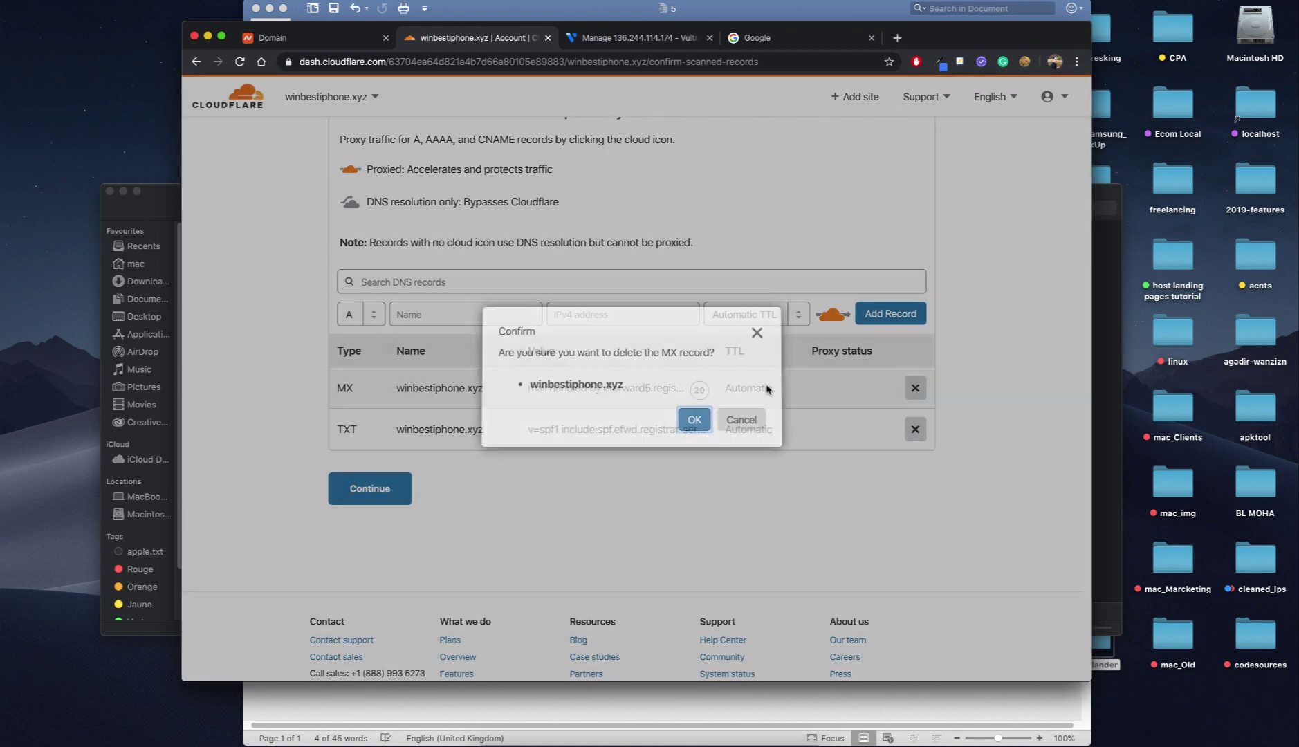
click(695, 421)
click(915, 388)
click(695, 421)
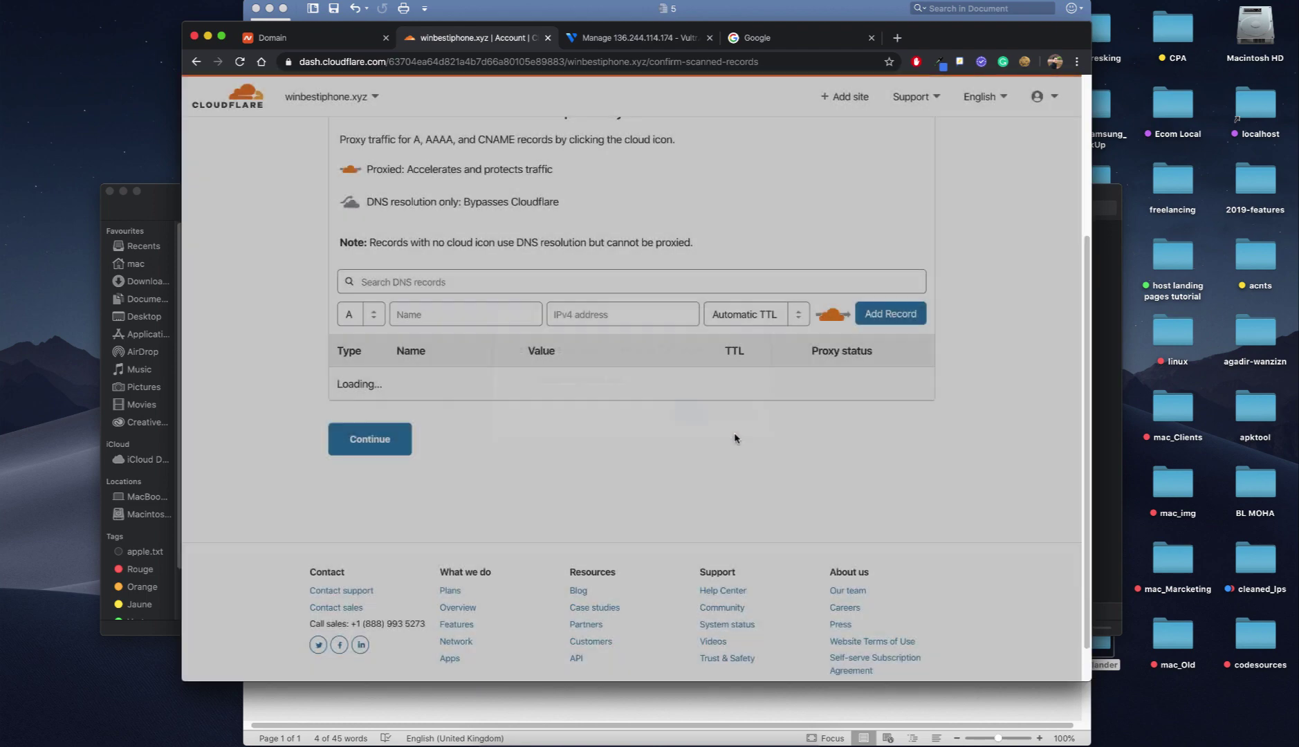
- Continue the Cloudflare site setup without any DNS records and confirm the choice
scroll(484, 443, down, 3)
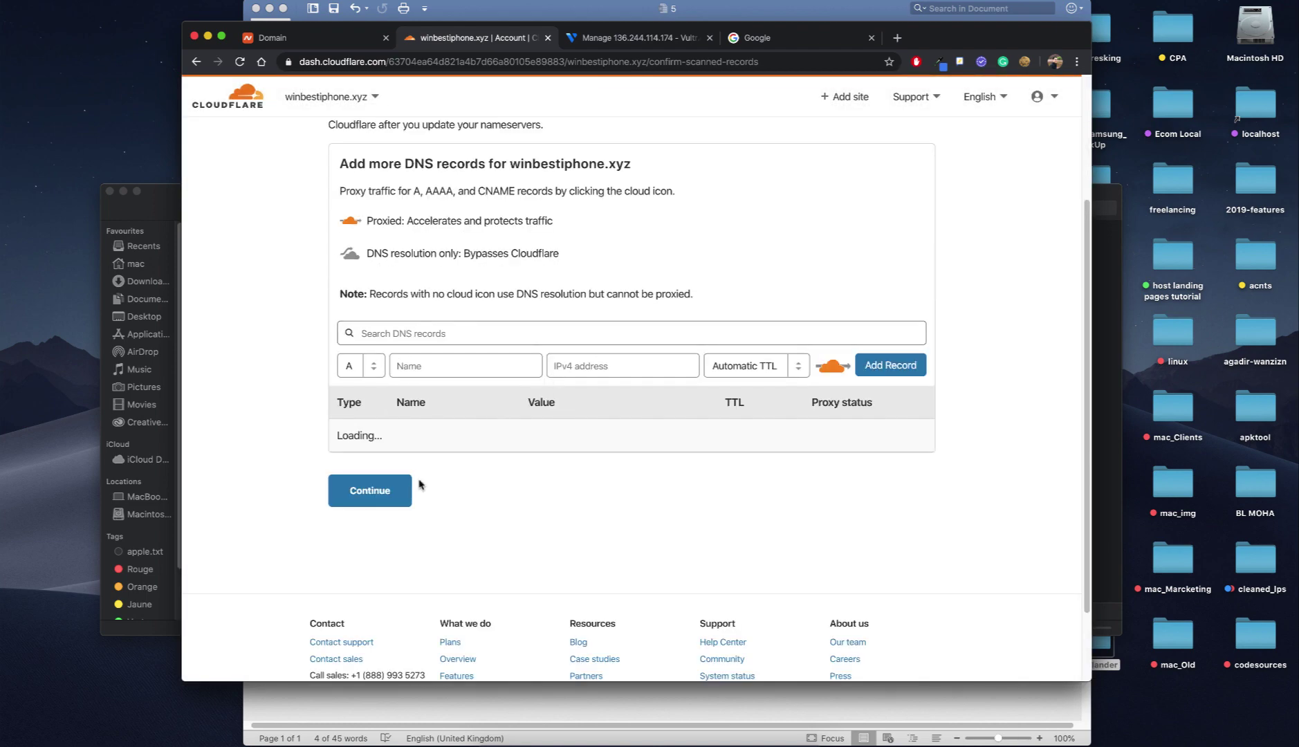
click(353, 492)
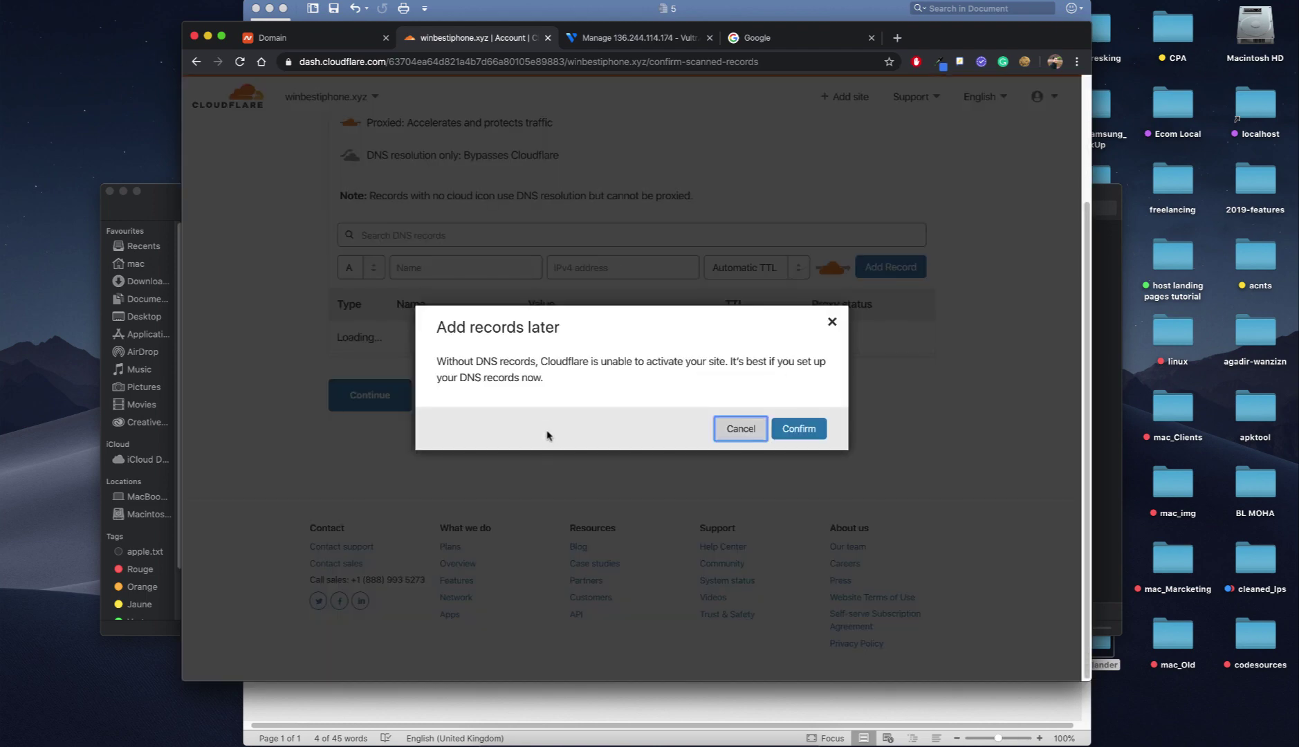
click(802, 426)
- Copy Cloudflare's first nameserver, chip.ns.cloudflare.com, and return to the domain's nameserver setting in Namecheap
scroll(553, 358, down, 1)
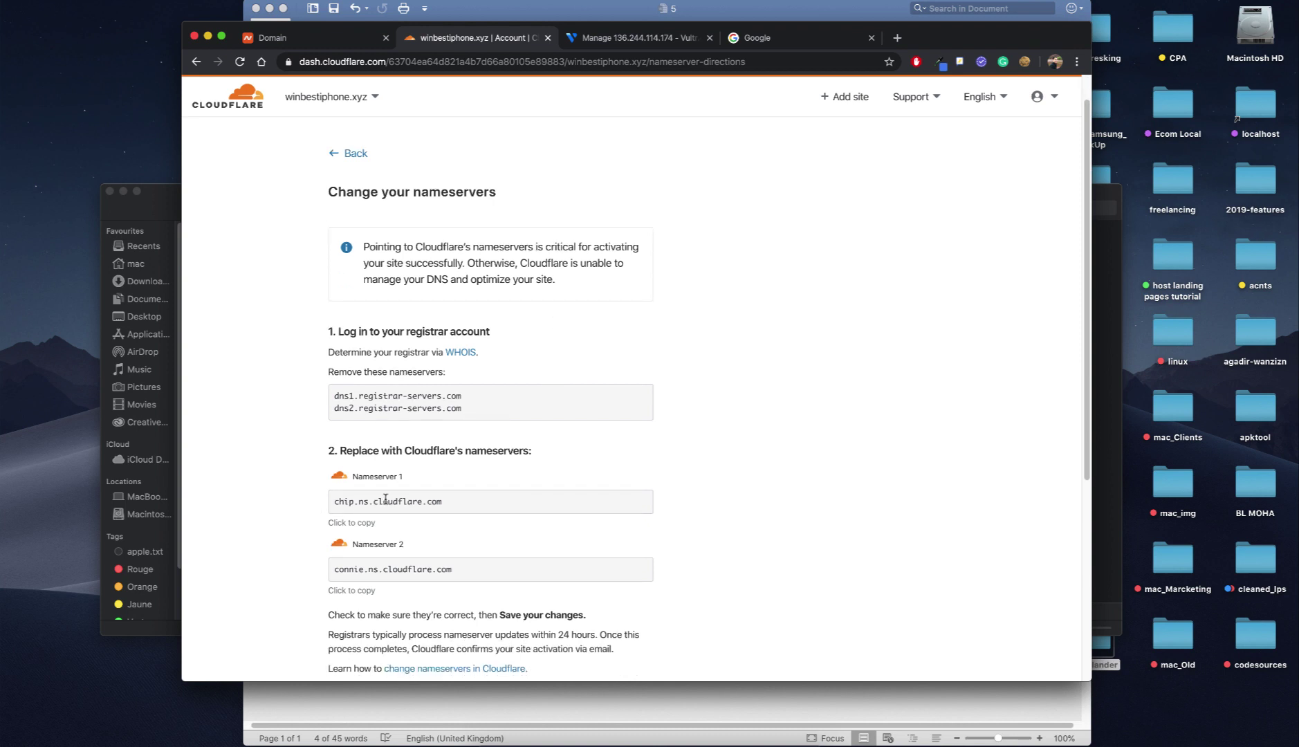
drag(336, 499, 442, 501)
right_click(390, 507)
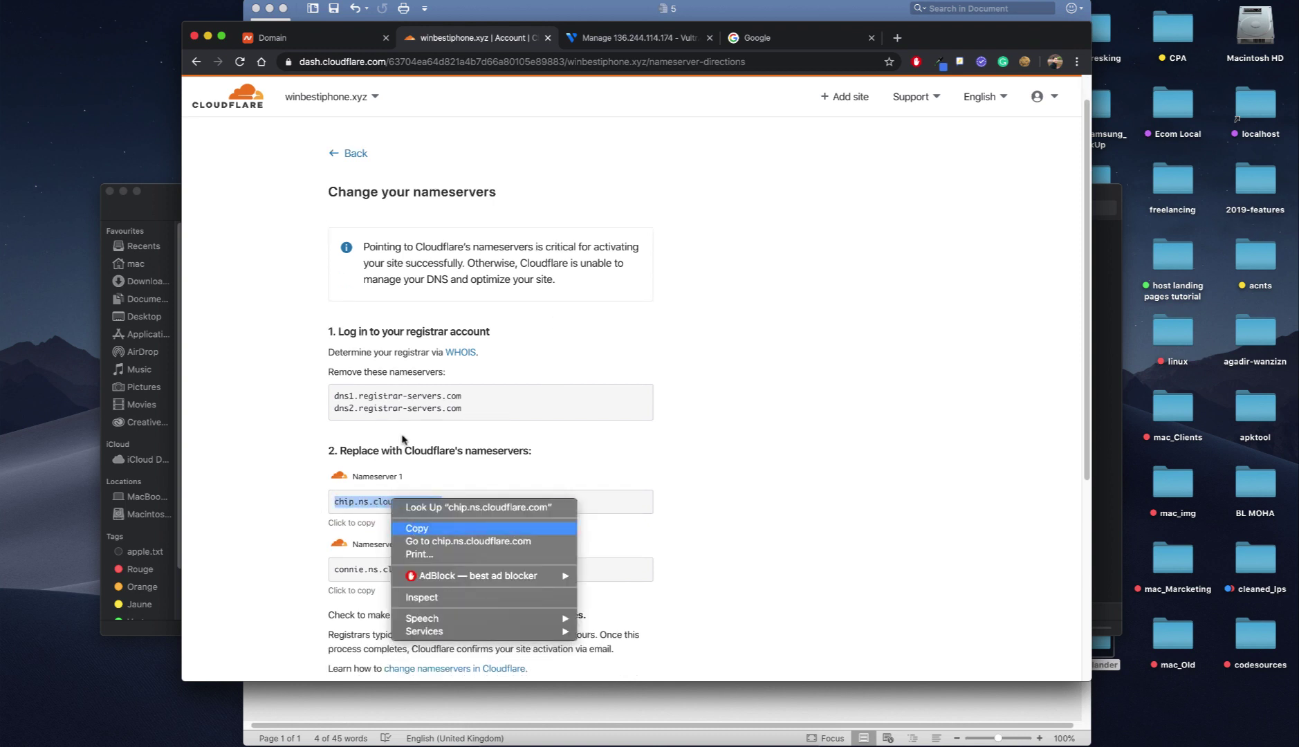
click(415, 533)
click(315, 37)
scroll(622, 484, down, 1)
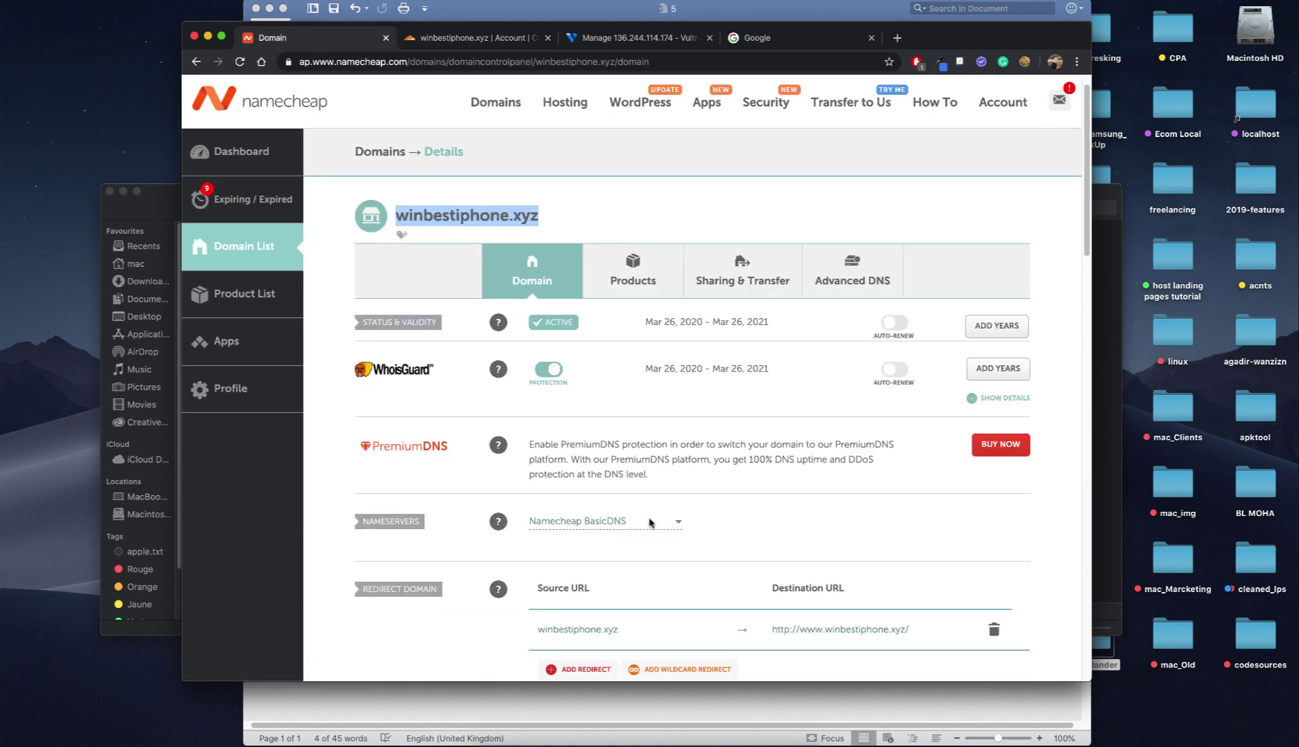
- Switch the domain's nameservers to Custom DNS and enter the copied chip.ns.cloudflare.com as the first nameserver
click(660, 521)
click(591, 590)
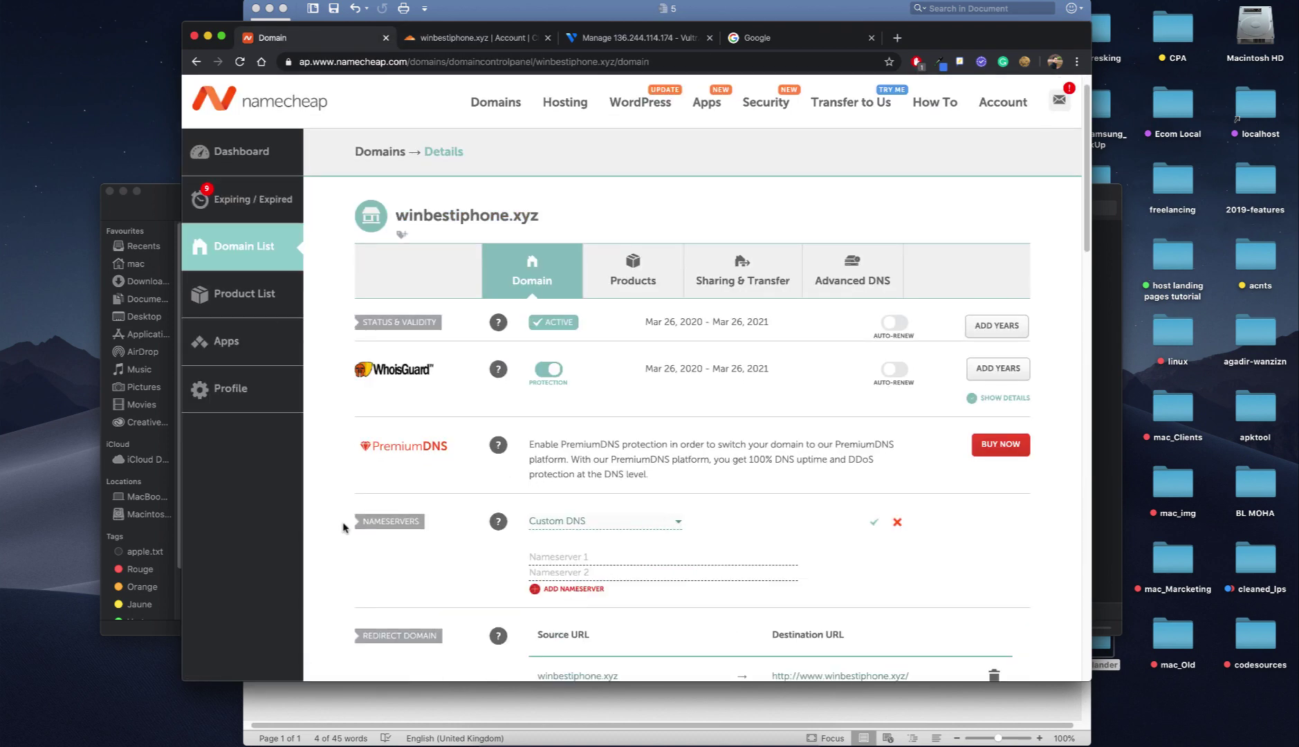
drag(407, 211, 509, 214)
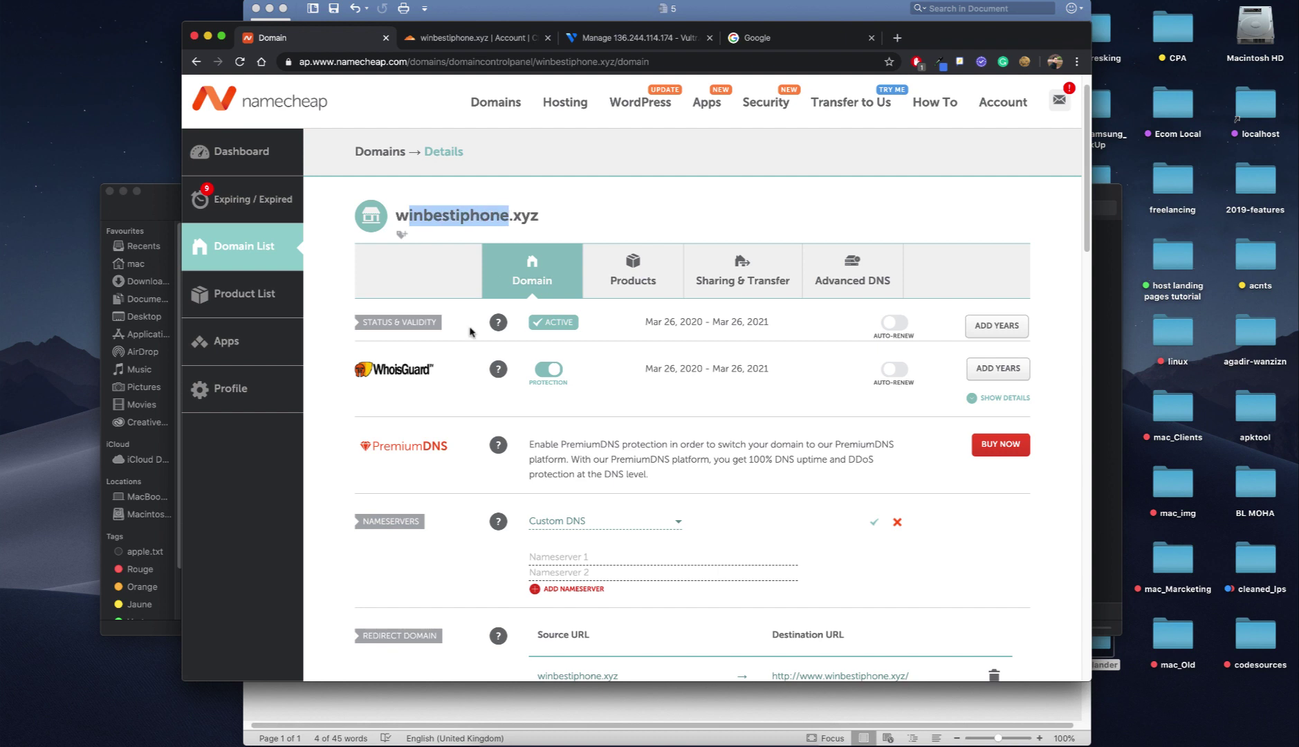
click(563, 557)
key(super+v)
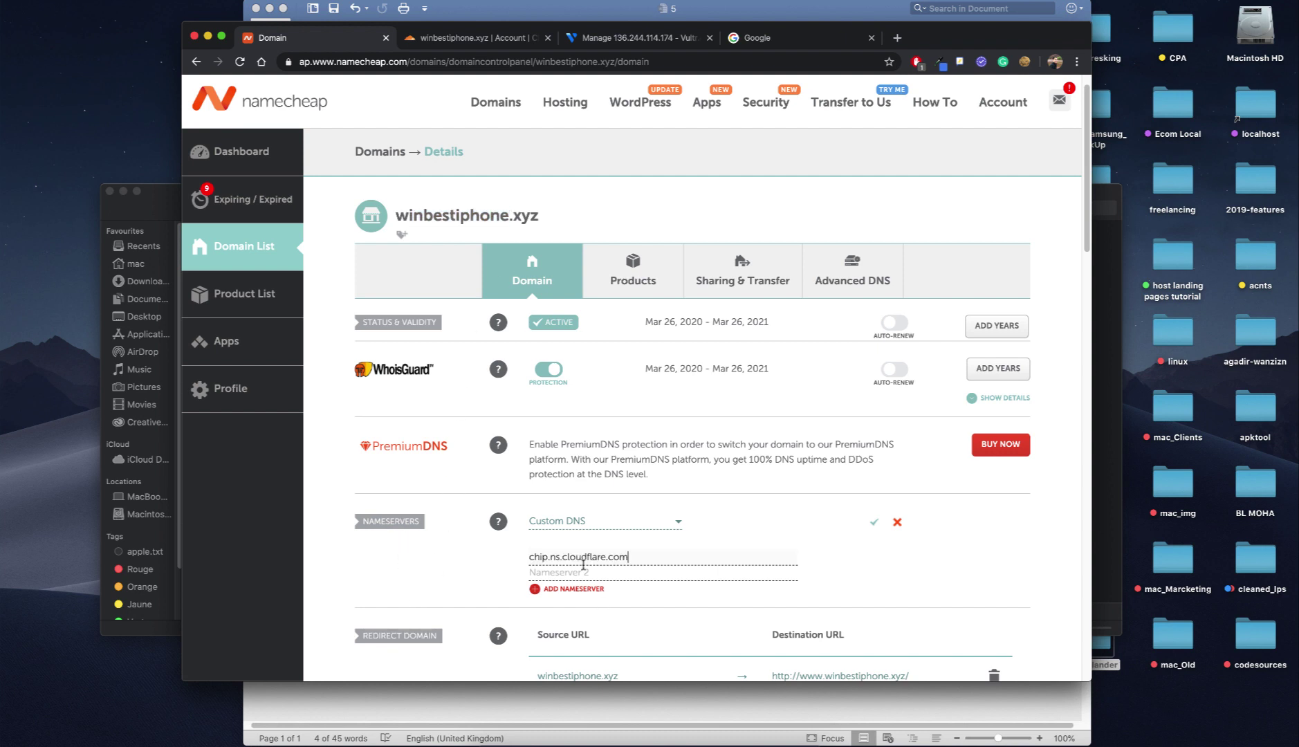
- Copy Cloudflare's second nameserver, connie.ns.cloudflare.com, into Namecheap's second nameserver field and save the custom nameservers
click(440, 41)
scroll(413, 505, down, 1)
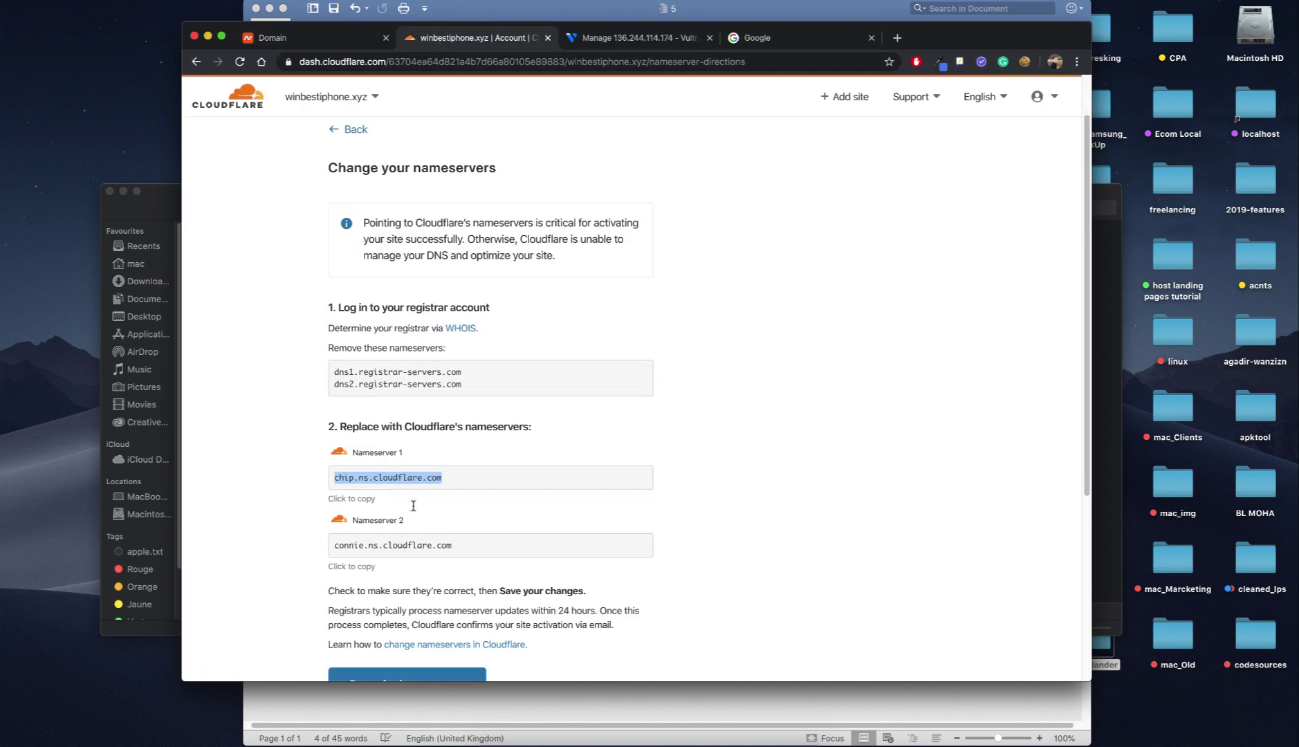
drag(441, 544, 346, 544)
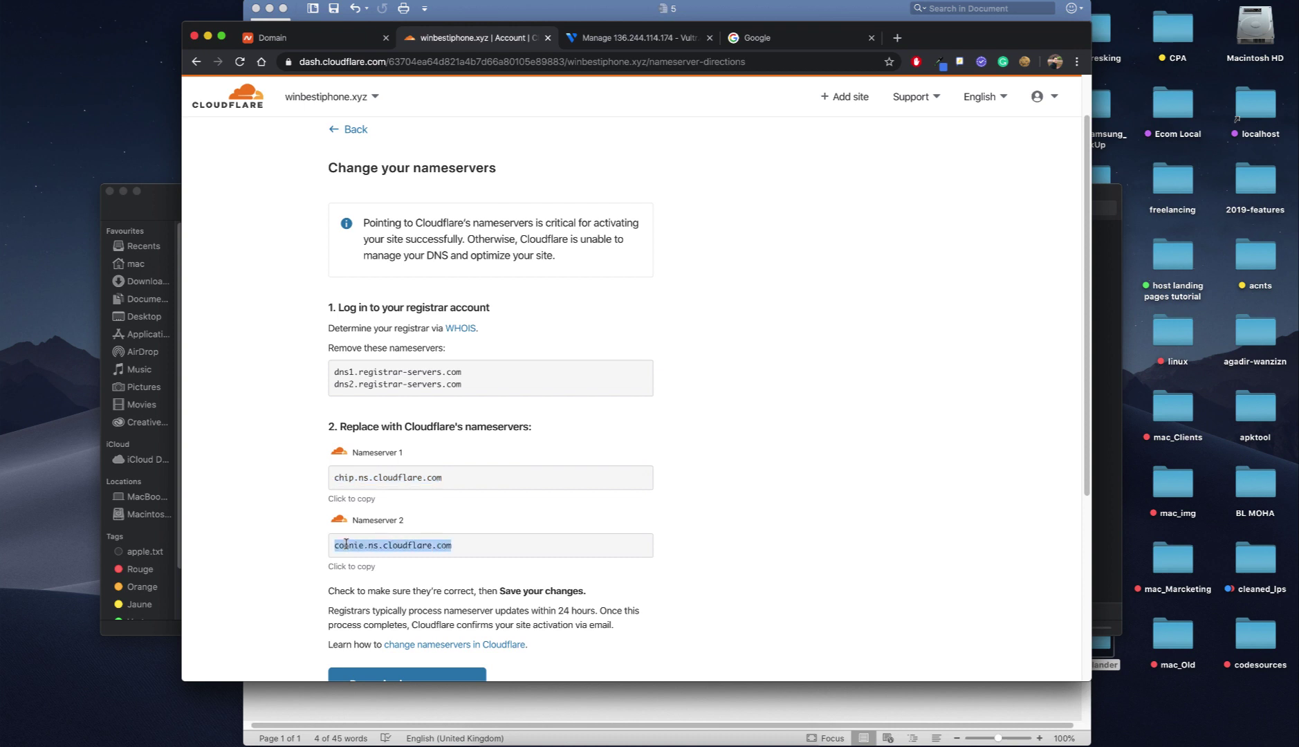
click(284, 37)
click(590, 573)
key(super+v)
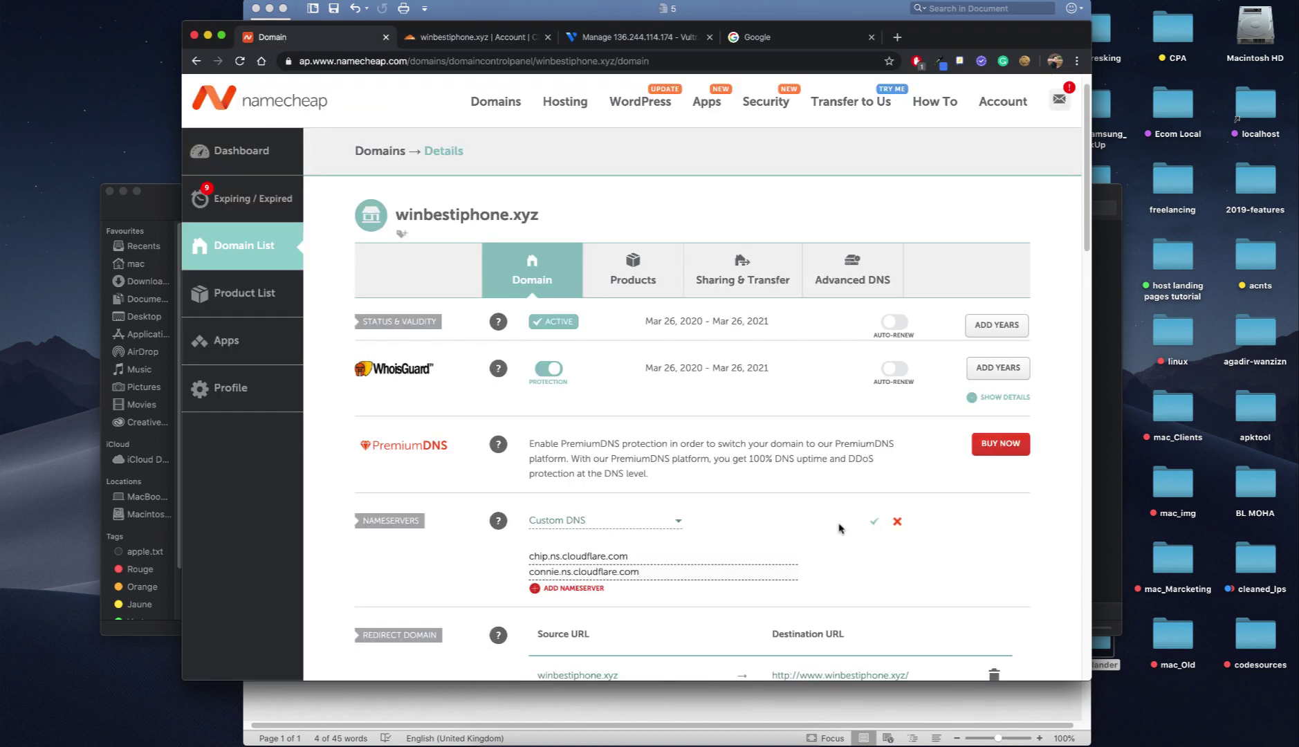
click(873, 521)
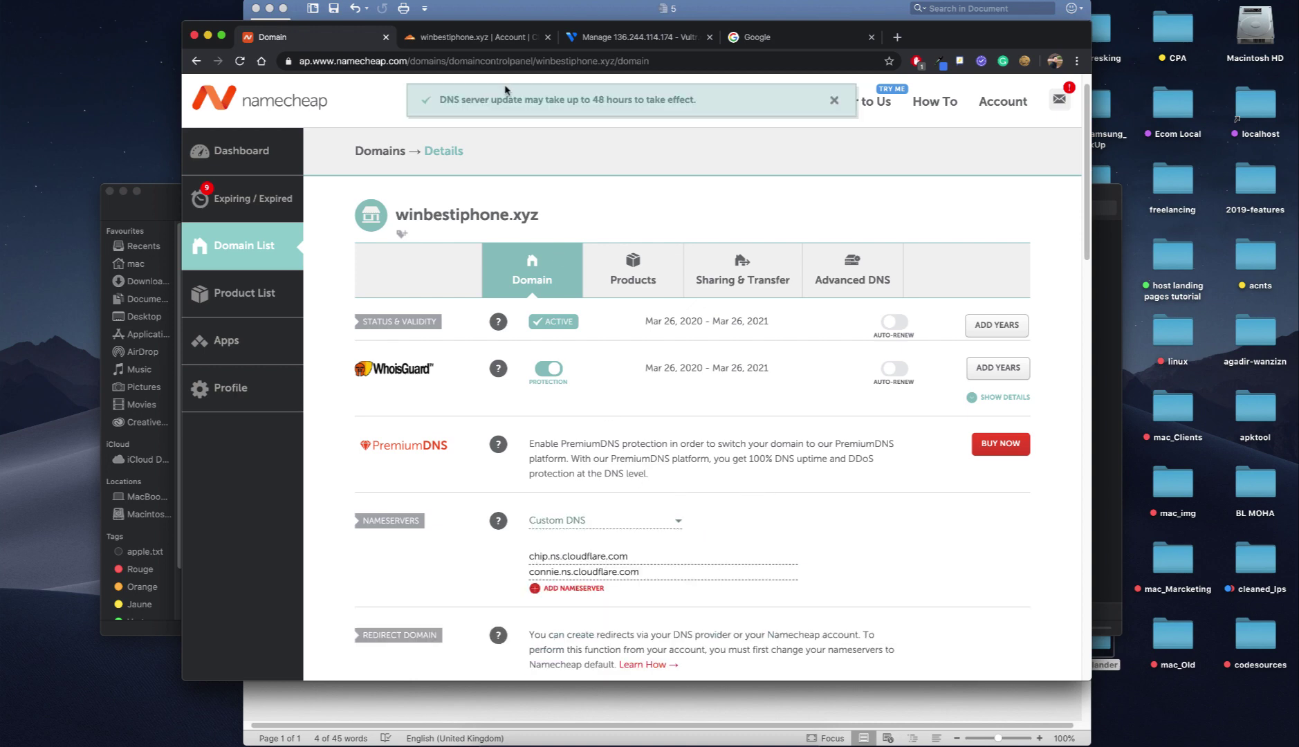
drag(509, 100, 598, 99)
- Return to Cloudflare, continue past the nameserver instructions, set the SSL/TLS encryption mode to Flexible and finish the site setup
click(475, 43)
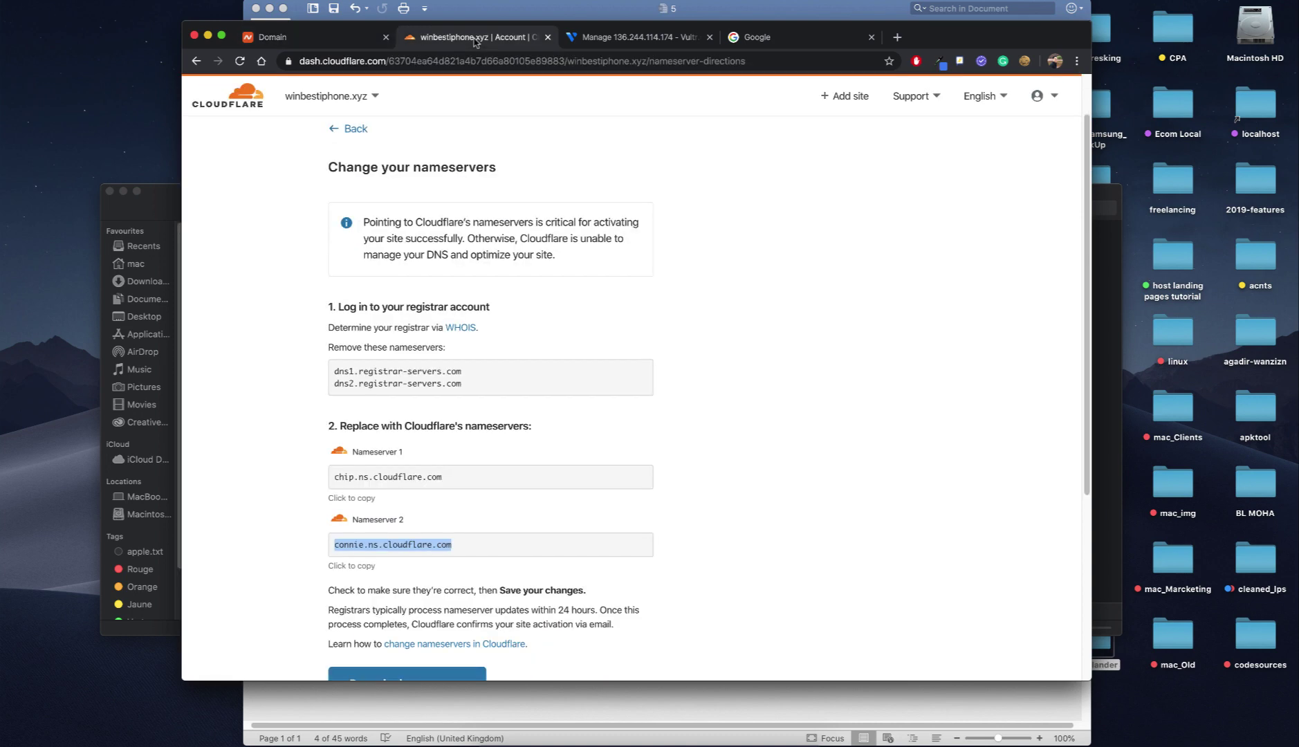
scroll(548, 409, down, 3)
click(392, 631)
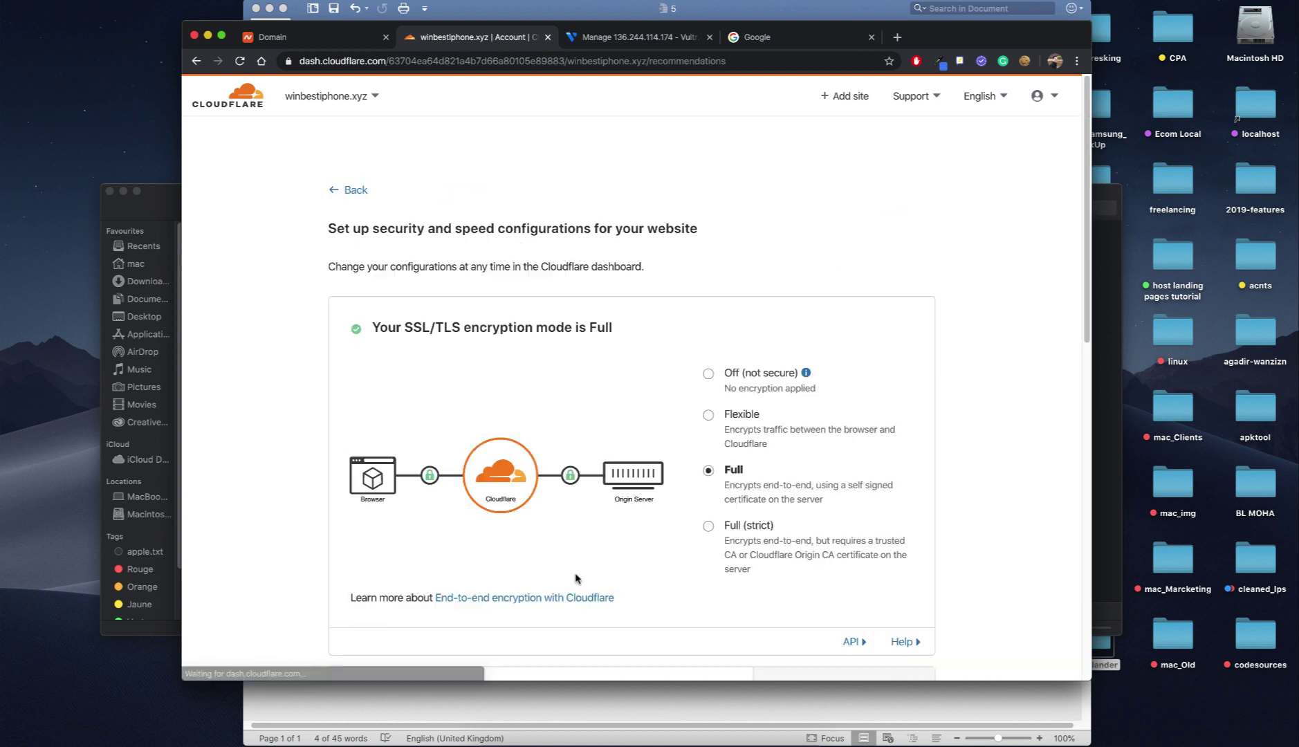
click(709, 416)
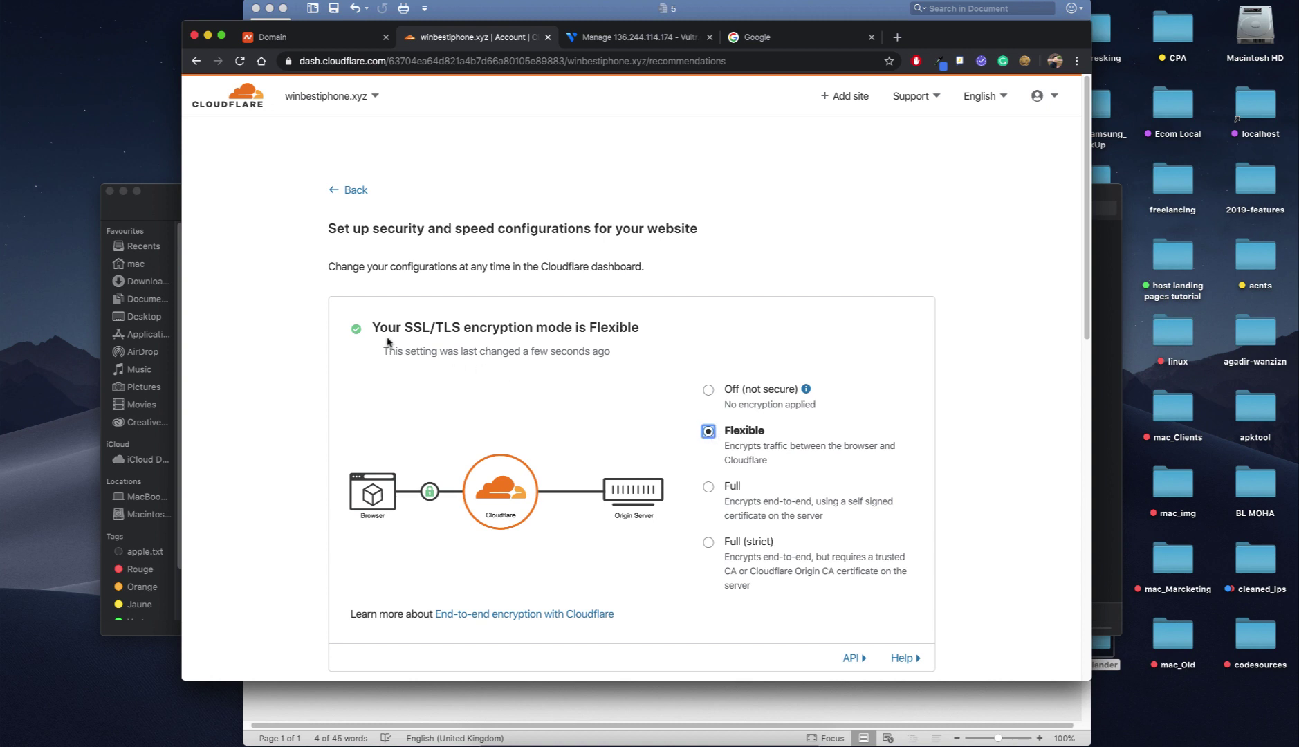
drag(413, 327, 481, 327)
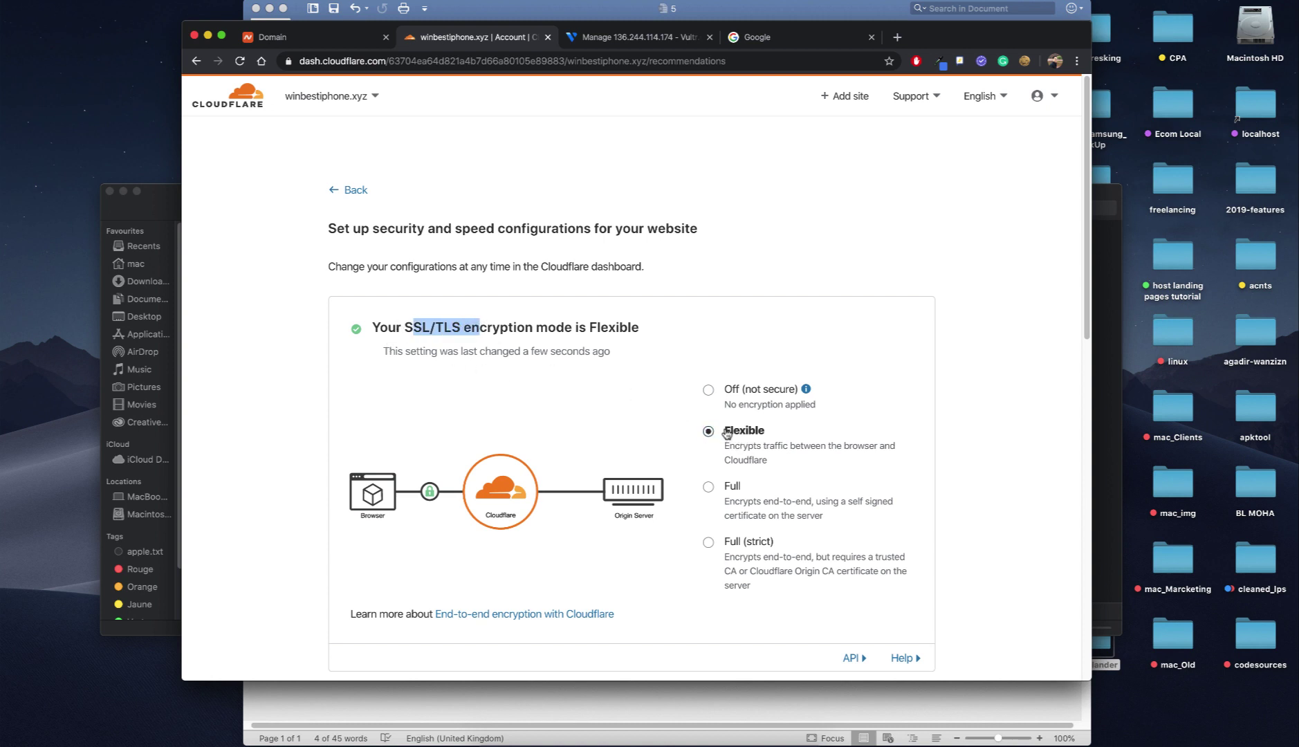
scroll(587, 388, down, 3)
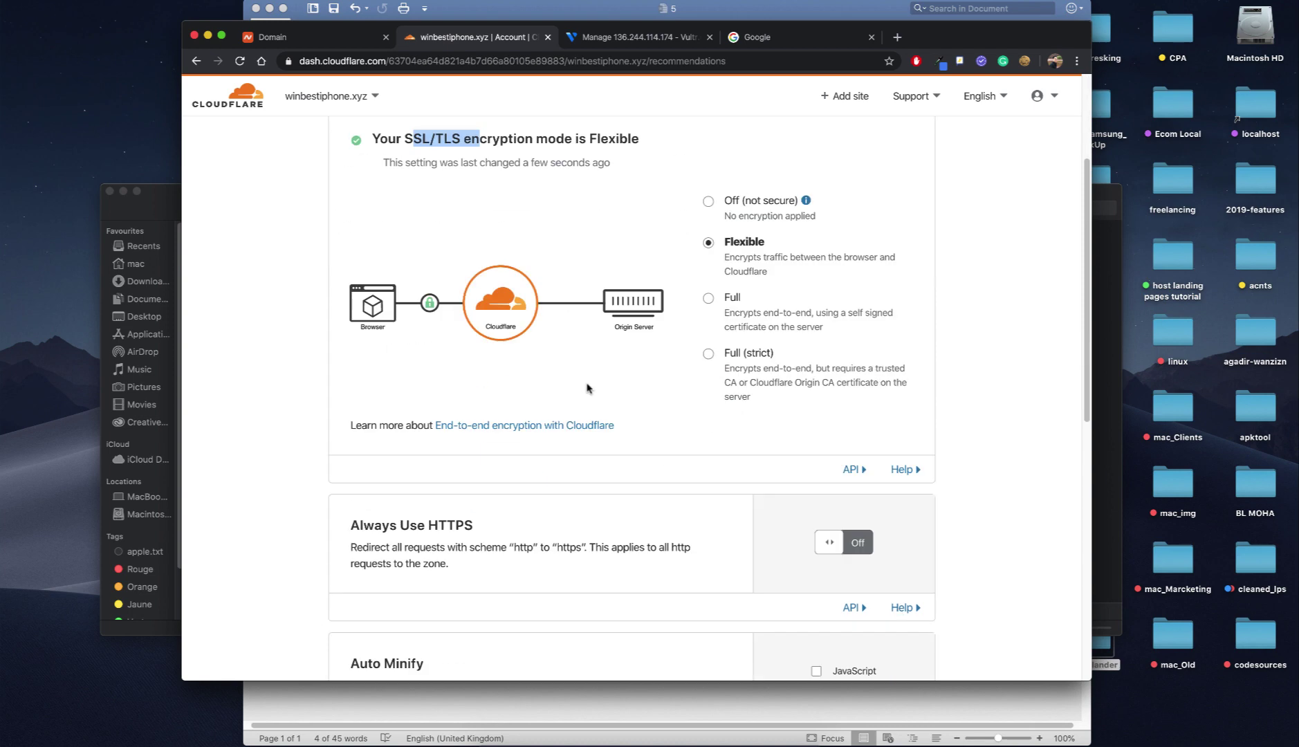
scroll(787, 533, down, 10)
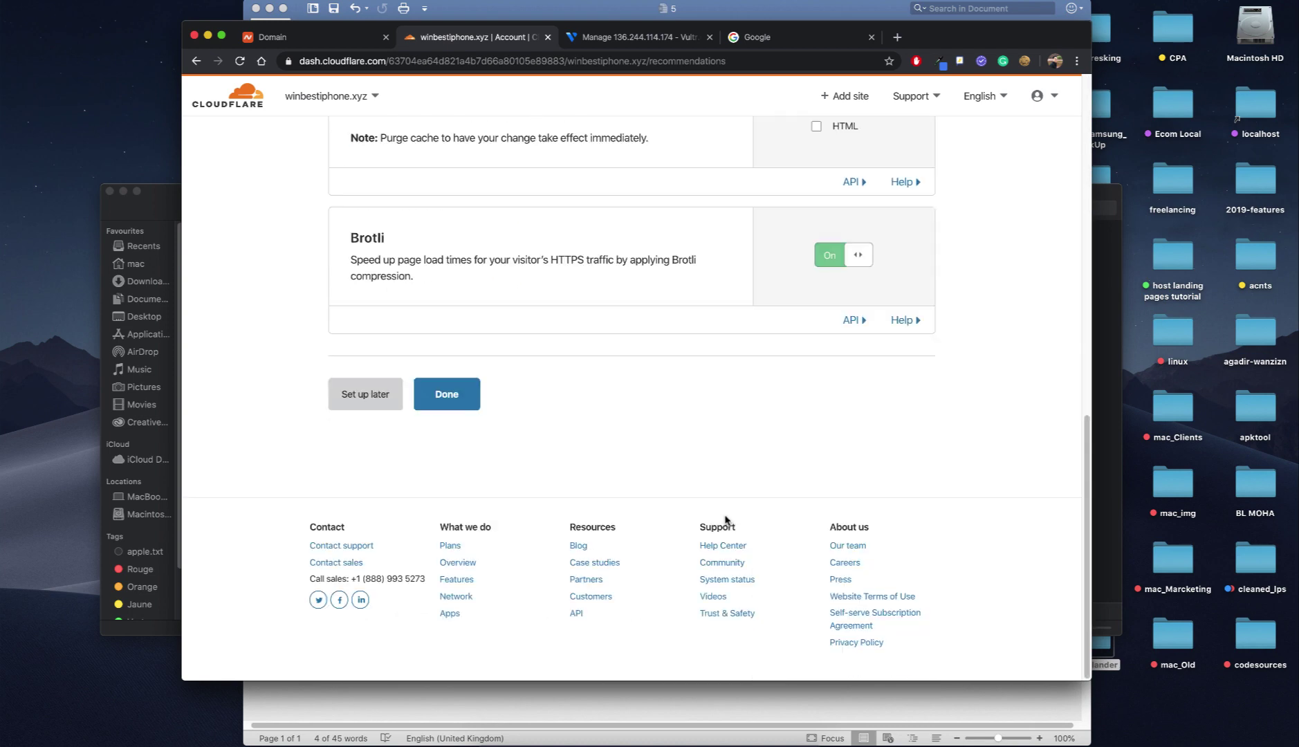
click(447, 394)
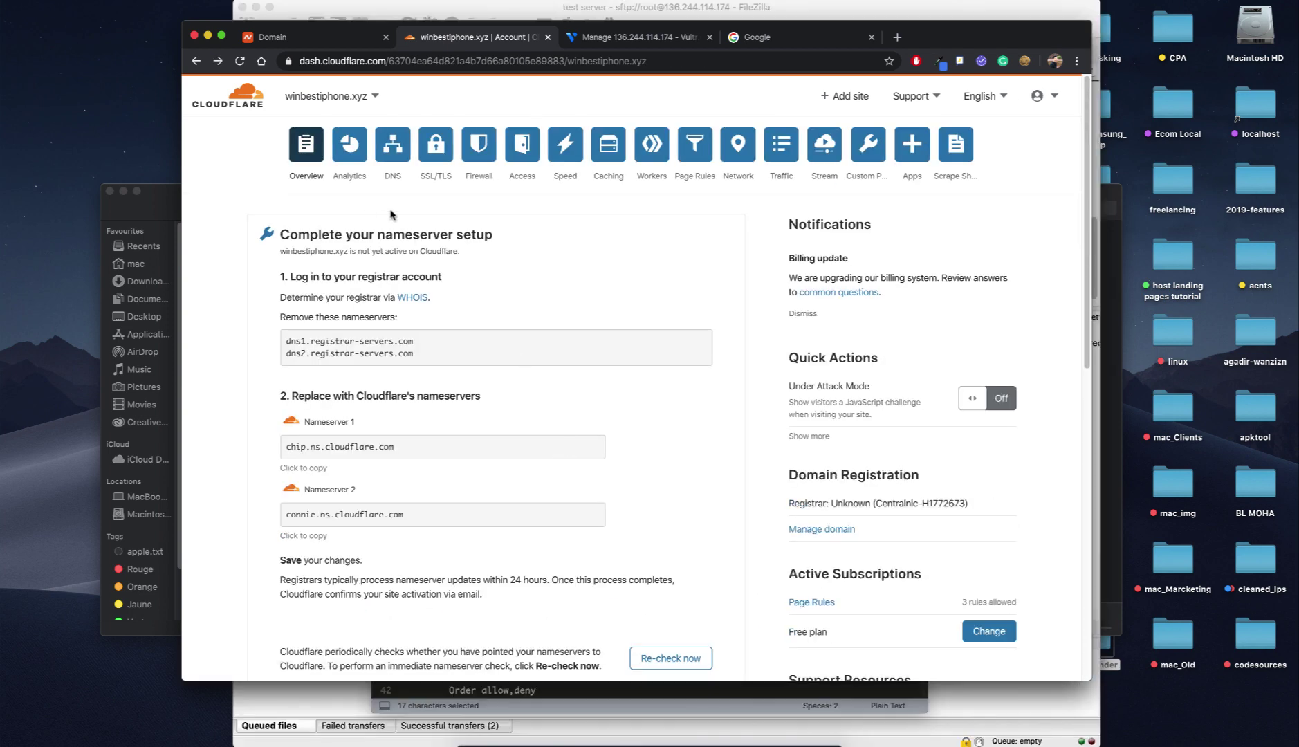
- Open the DNS management of winbestiphone.xyz in Cloudflare and start a new DNS record
click(393, 145)
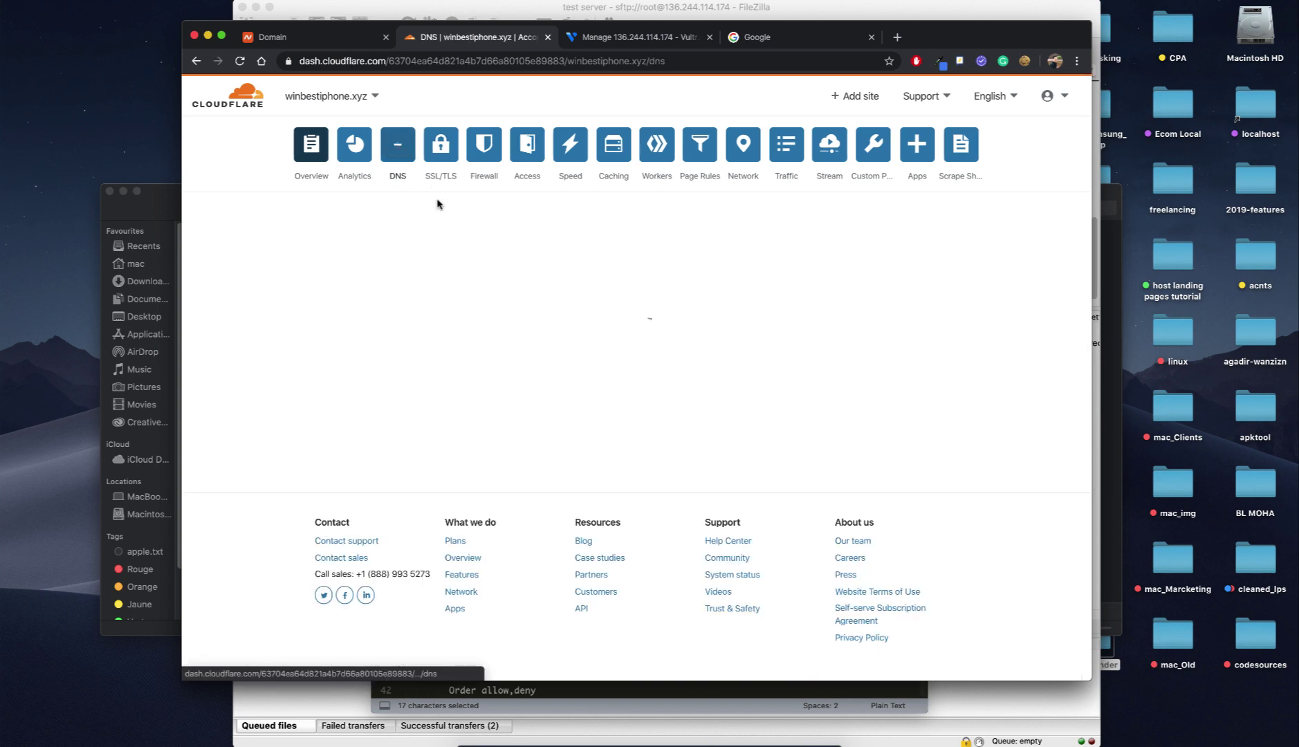
scroll(477, 298, down, 1)
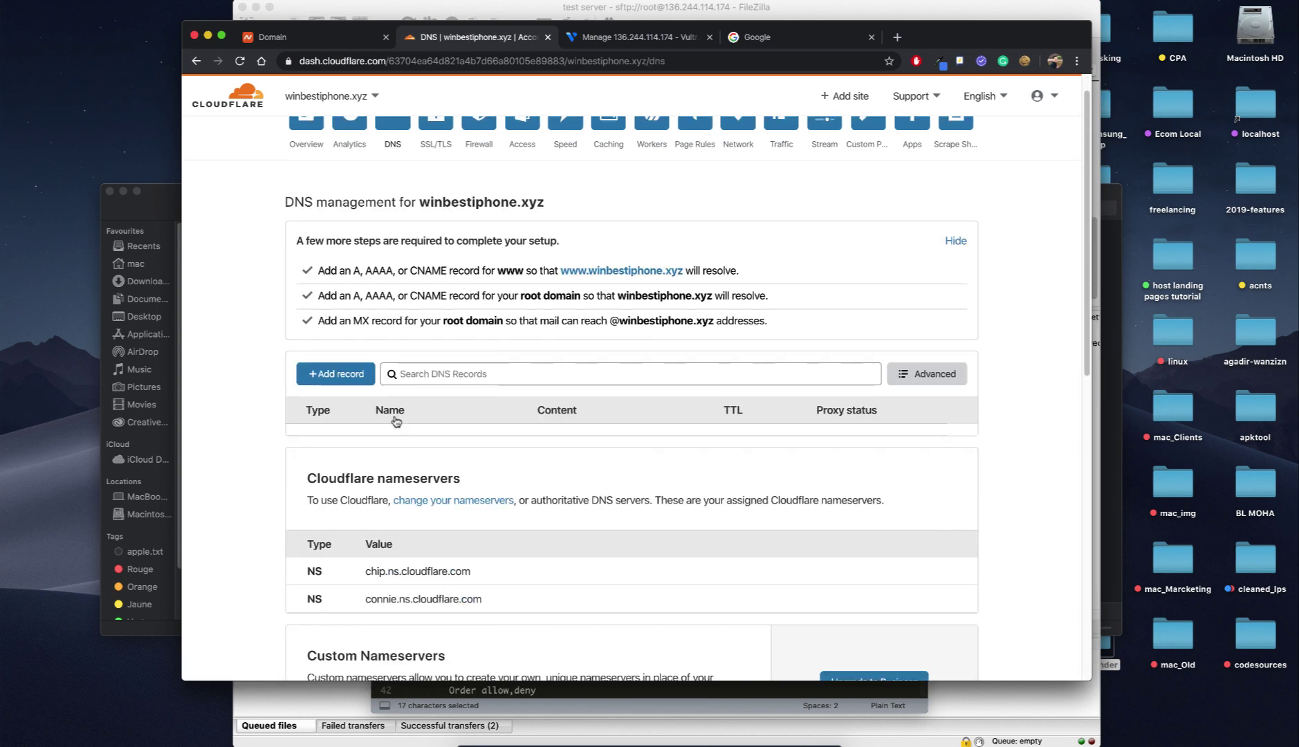
click(335, 374)
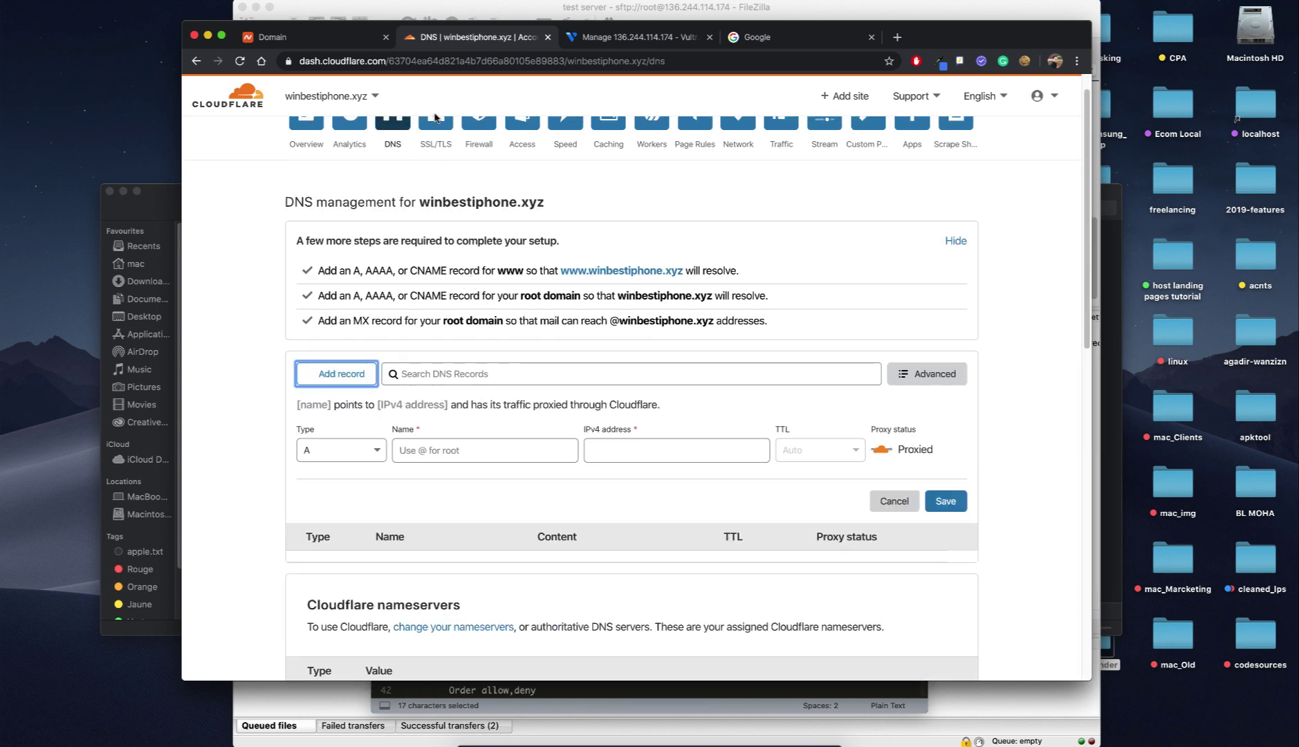
- Copy the server's IP address 136.244.114.174 from the Vultr server page into the A record line of the to-add.txt notes
click(547, 692)
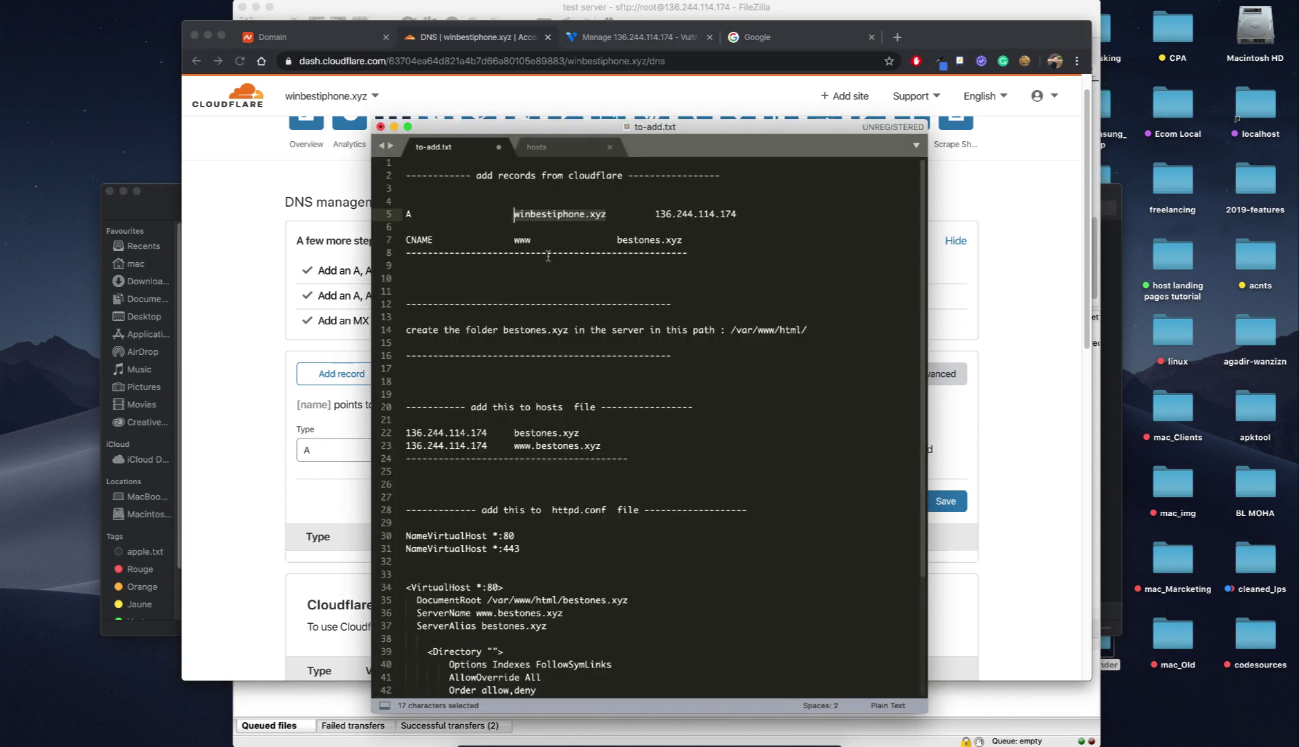
click(585, 240)
drag(513, 214, 601, 213)
click(580, 40)
right_click(433, 411)
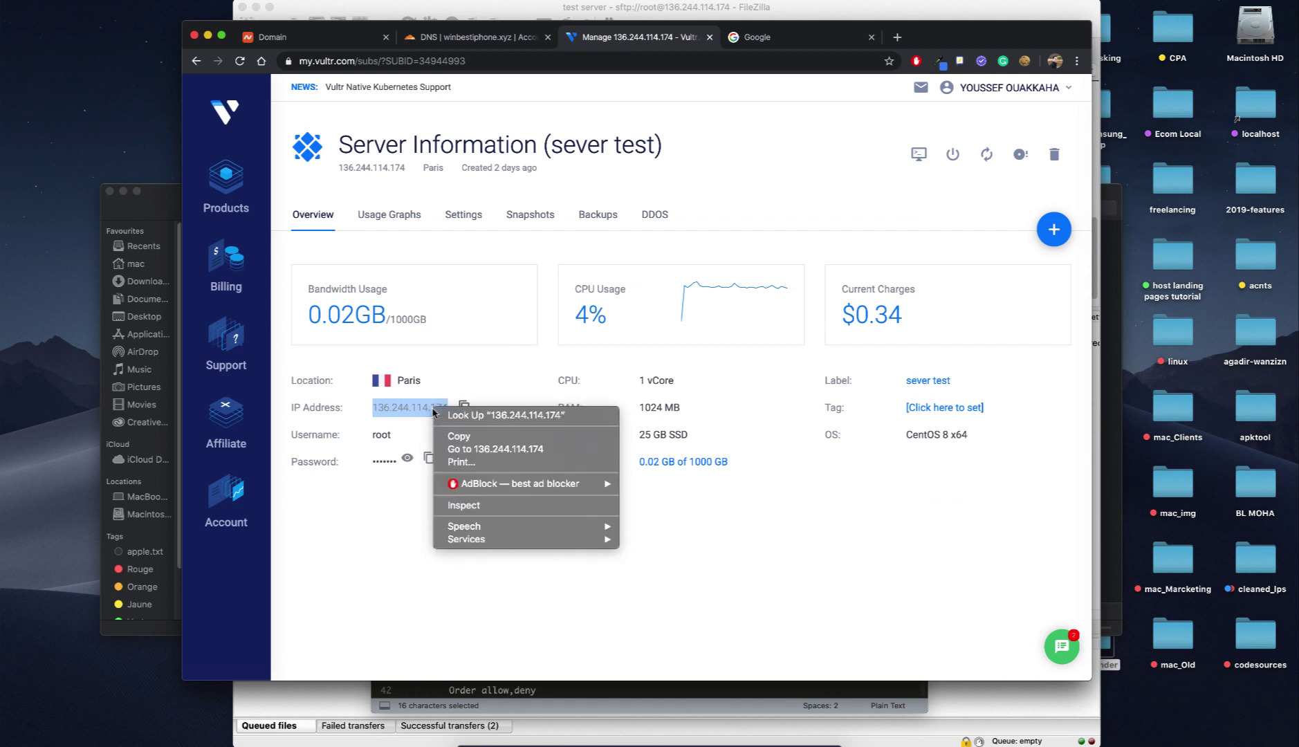
click(465, 437)
click(375, 407)
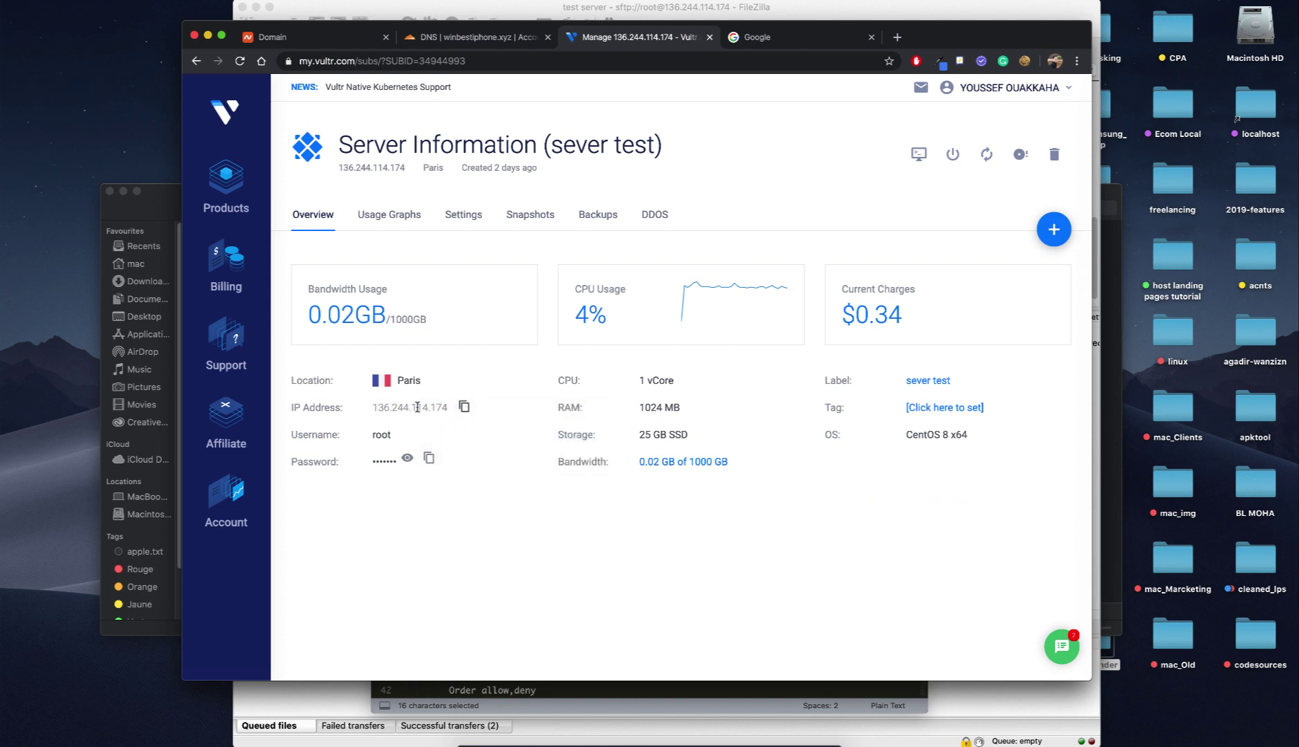
drag(446, 408, 375, 407)
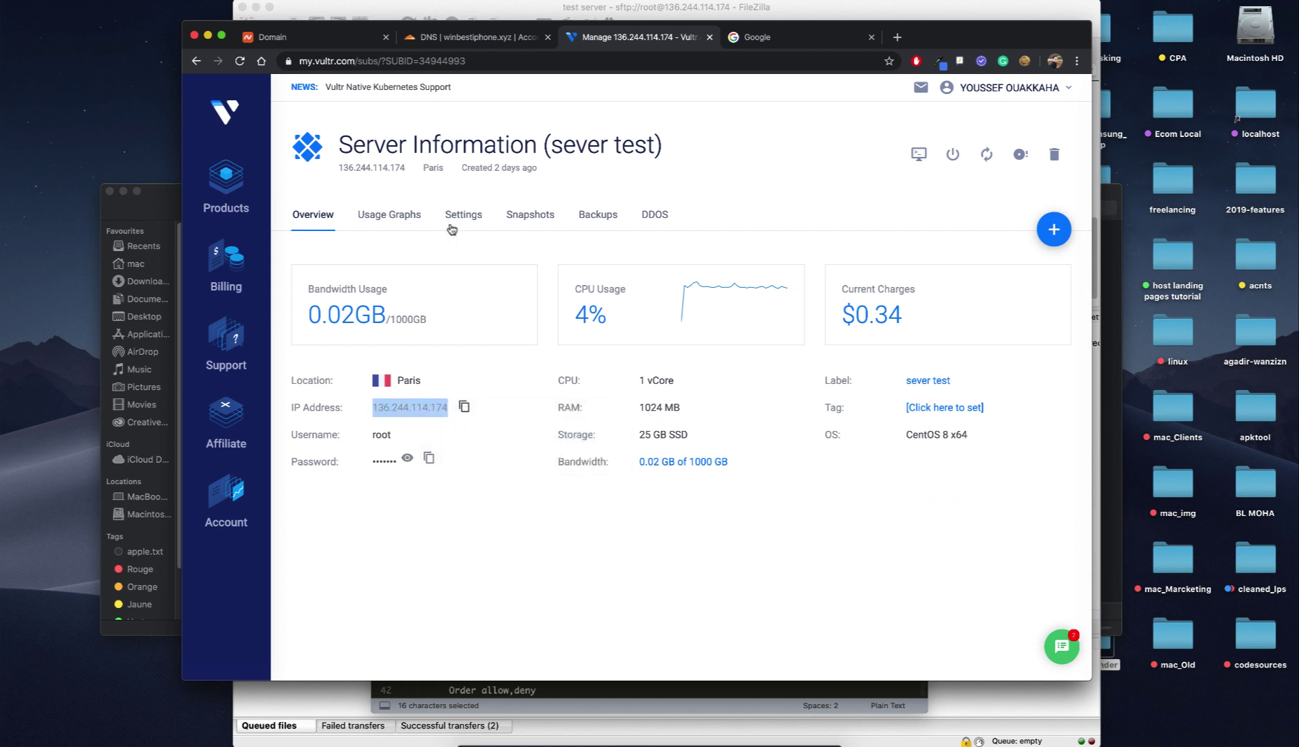
click(584, 740)
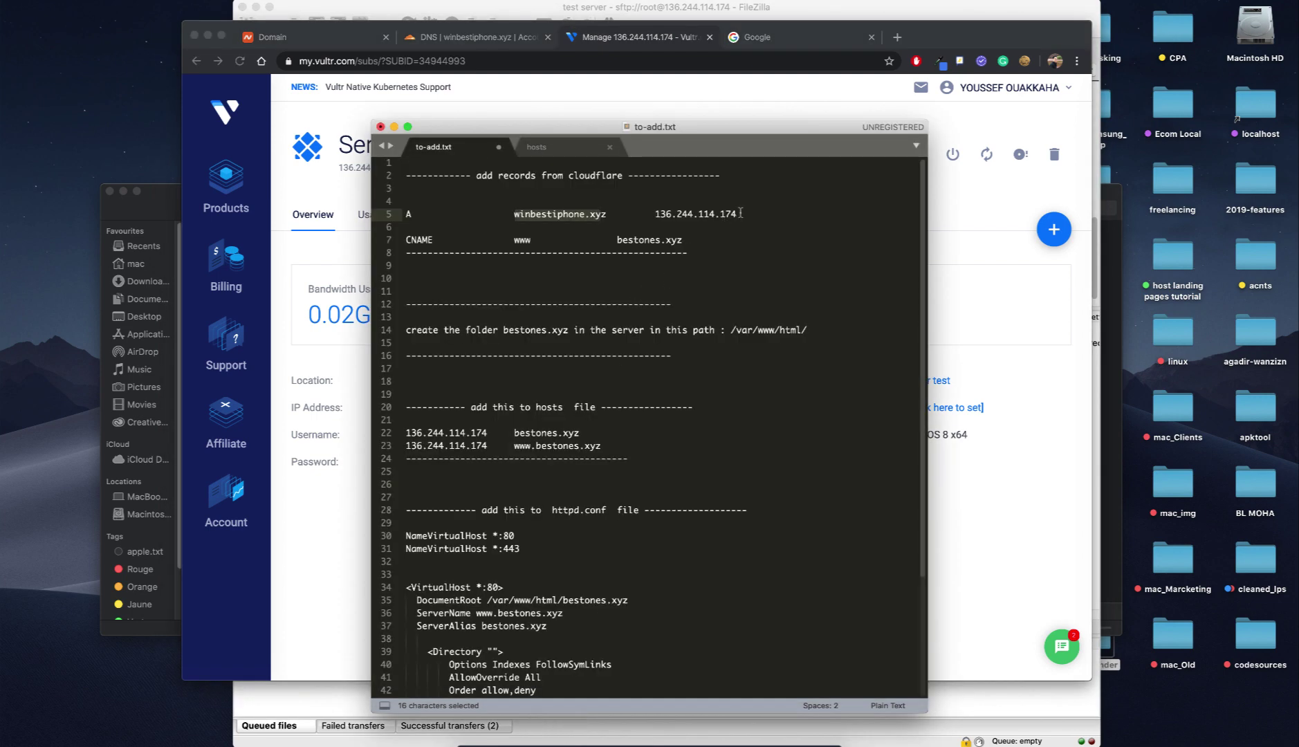
drag(738, 214, 653, 215)
key(super+v)
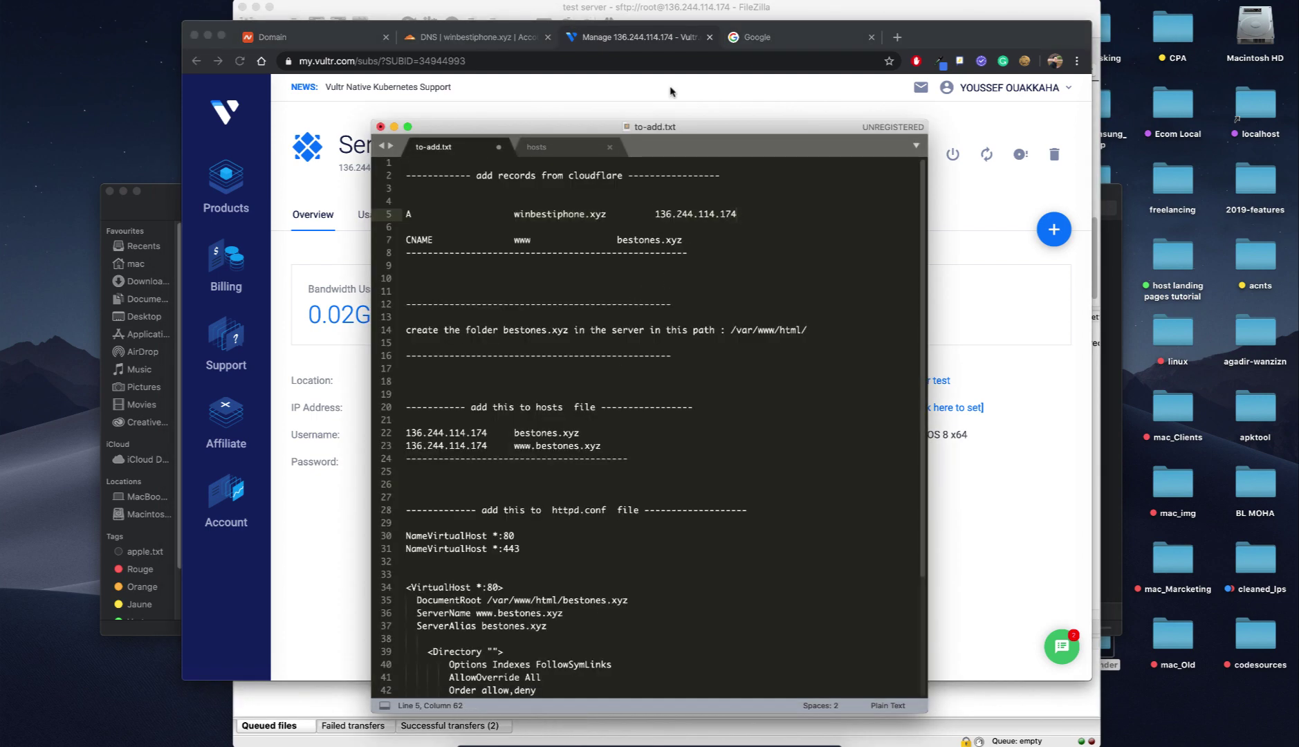
- Copy winbestiphone.xyz from Cloudflare's DNS page into the A and CNAME record lines of the to-add.txt notes
click(462, 36)
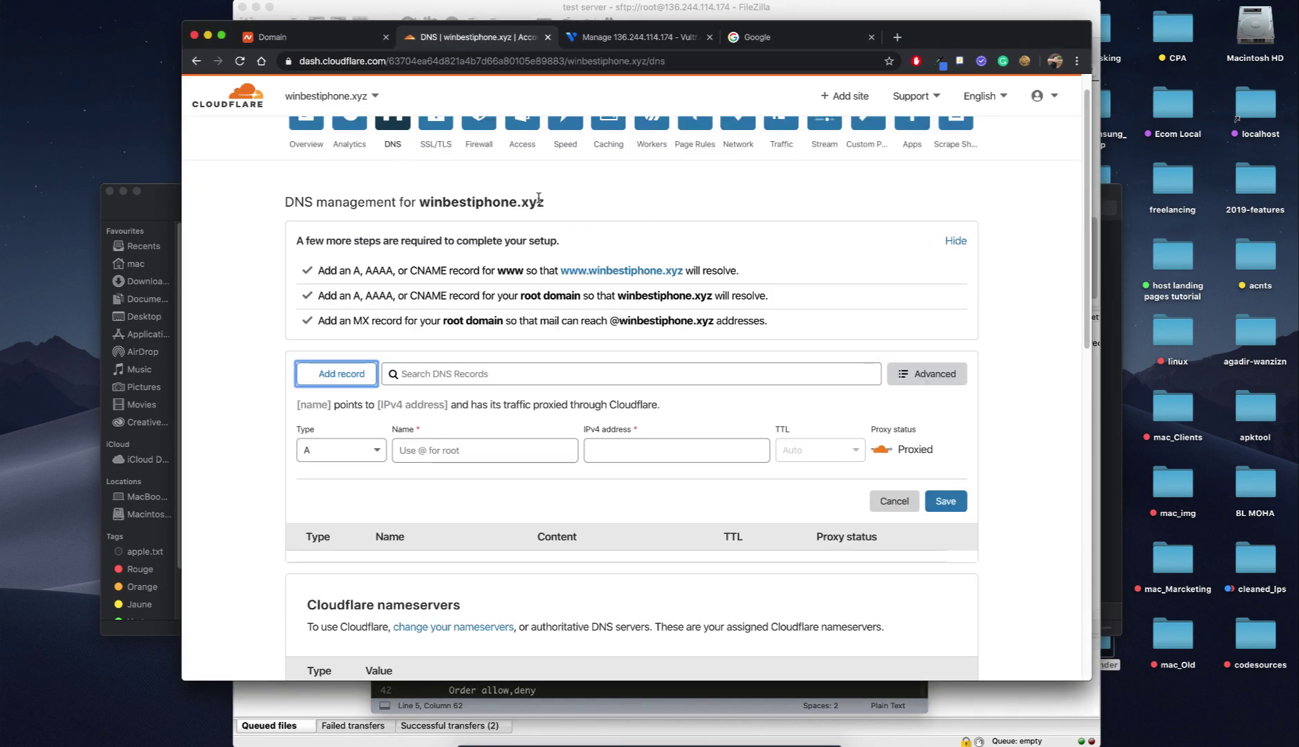
drag(543, 201, 414, 200)
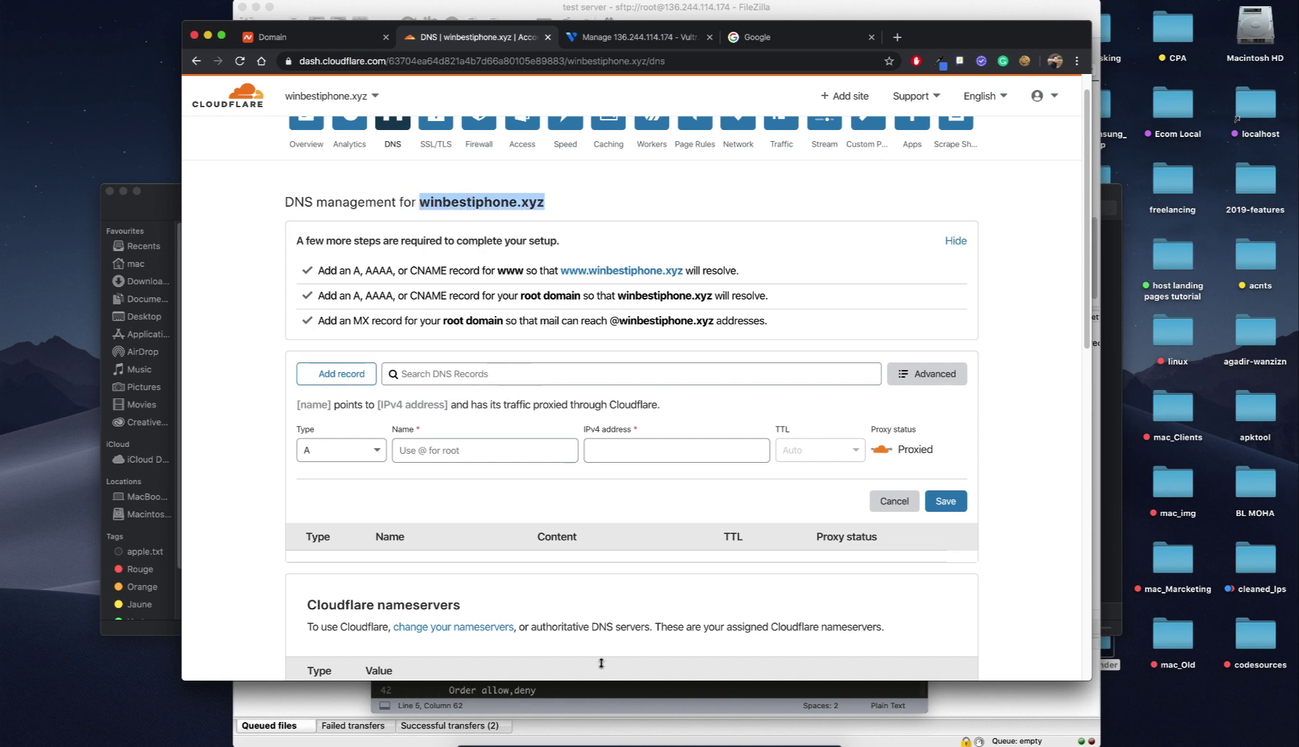
click(574, 705)
drag(610, 220, 512, 215)
key(super+v)
drag(692, 241, 615, 240)
key(super+v)
click(614, 301)
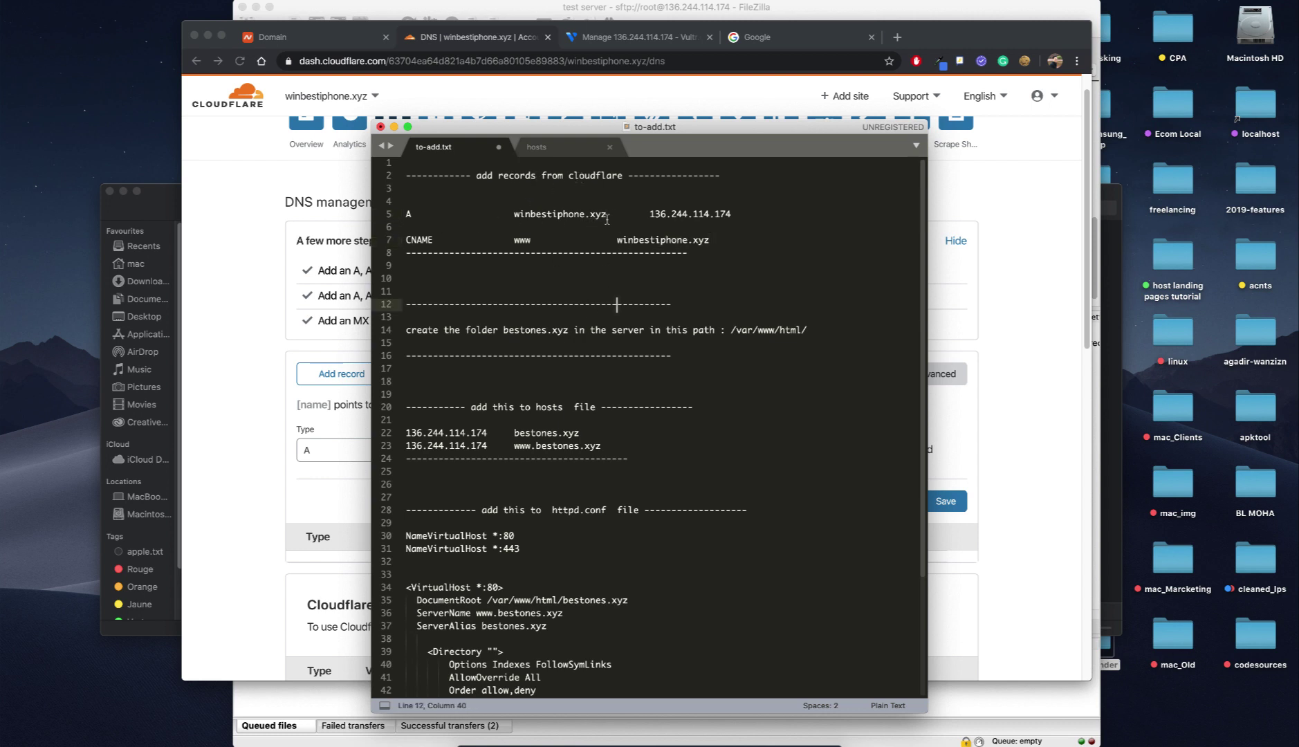
- Copy the domain from the notes' A line and enter winbestiphone.xyz as the name of the new Cloudflare A record
drag(610, 215, 512, 216)
key(super+c)
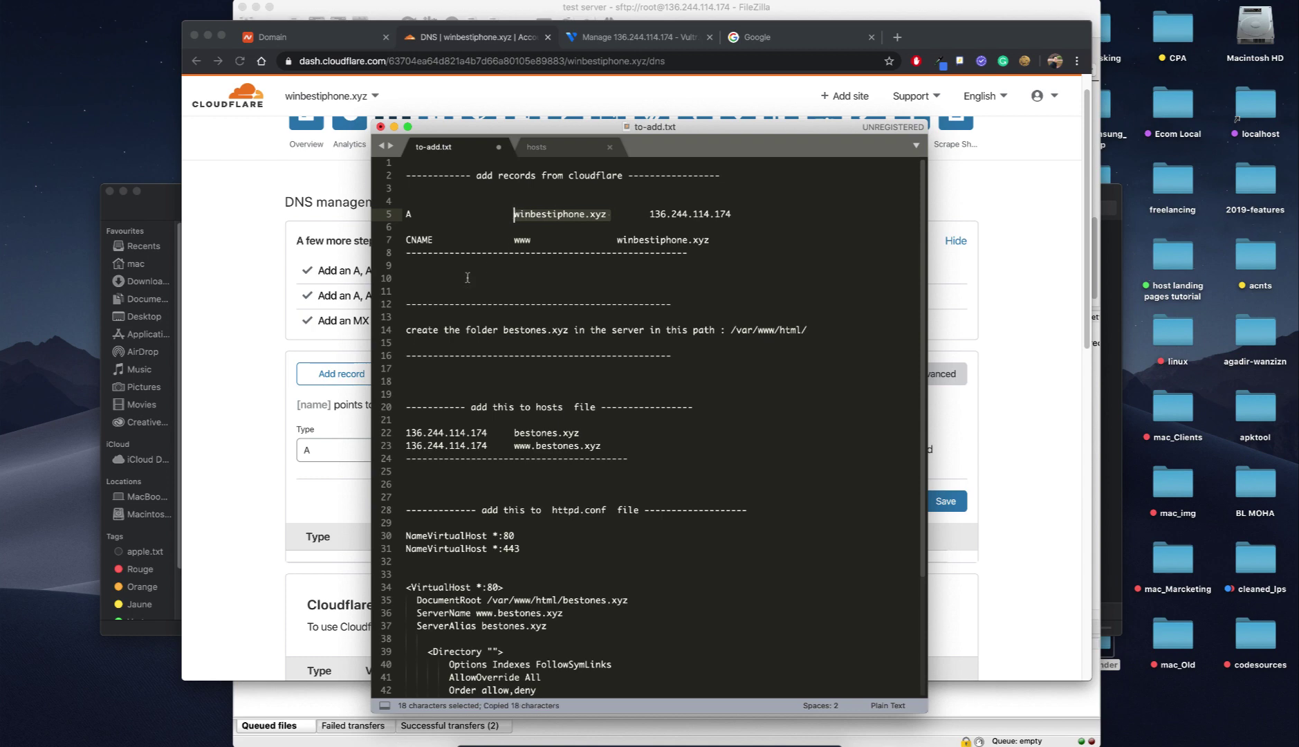
click(230, 307)
click(341, 450)
click(424, 449)
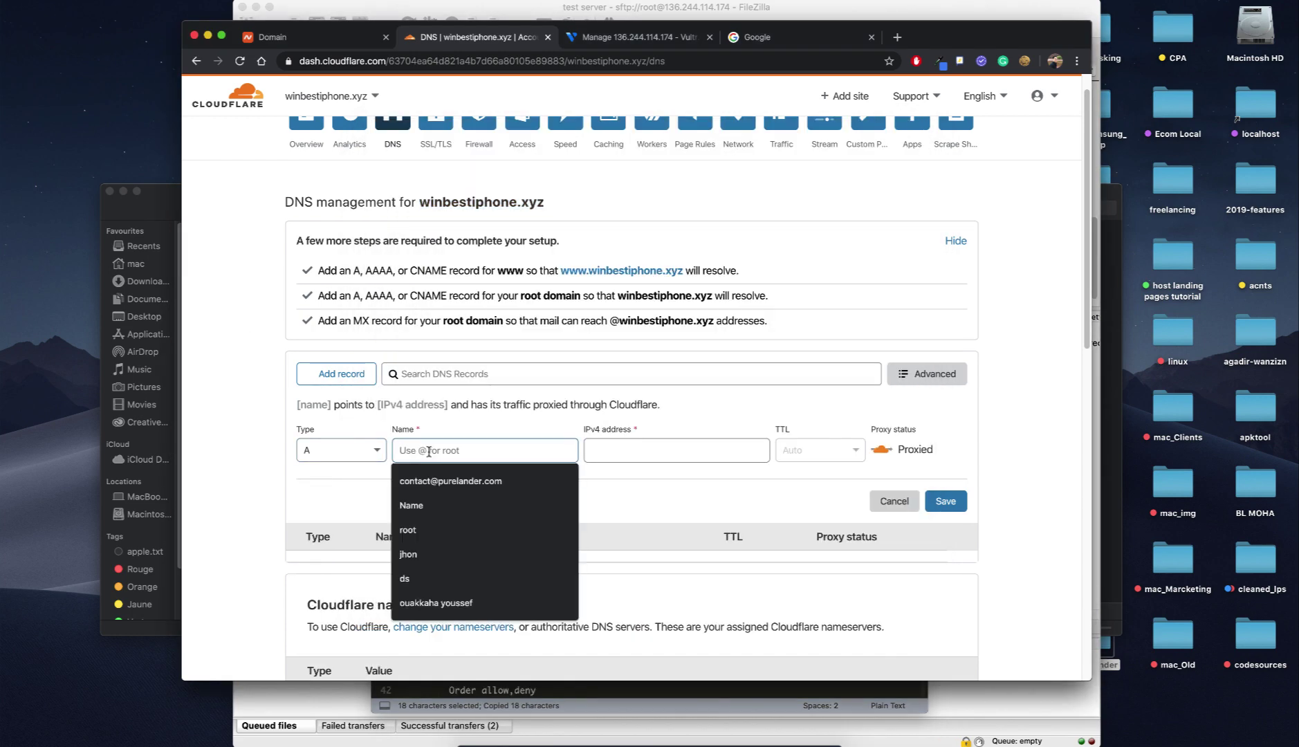
key(super+v)
- Copy 136.244.114.174 from the notes into the A record's IPv4 address and save the record
click(566, 745)
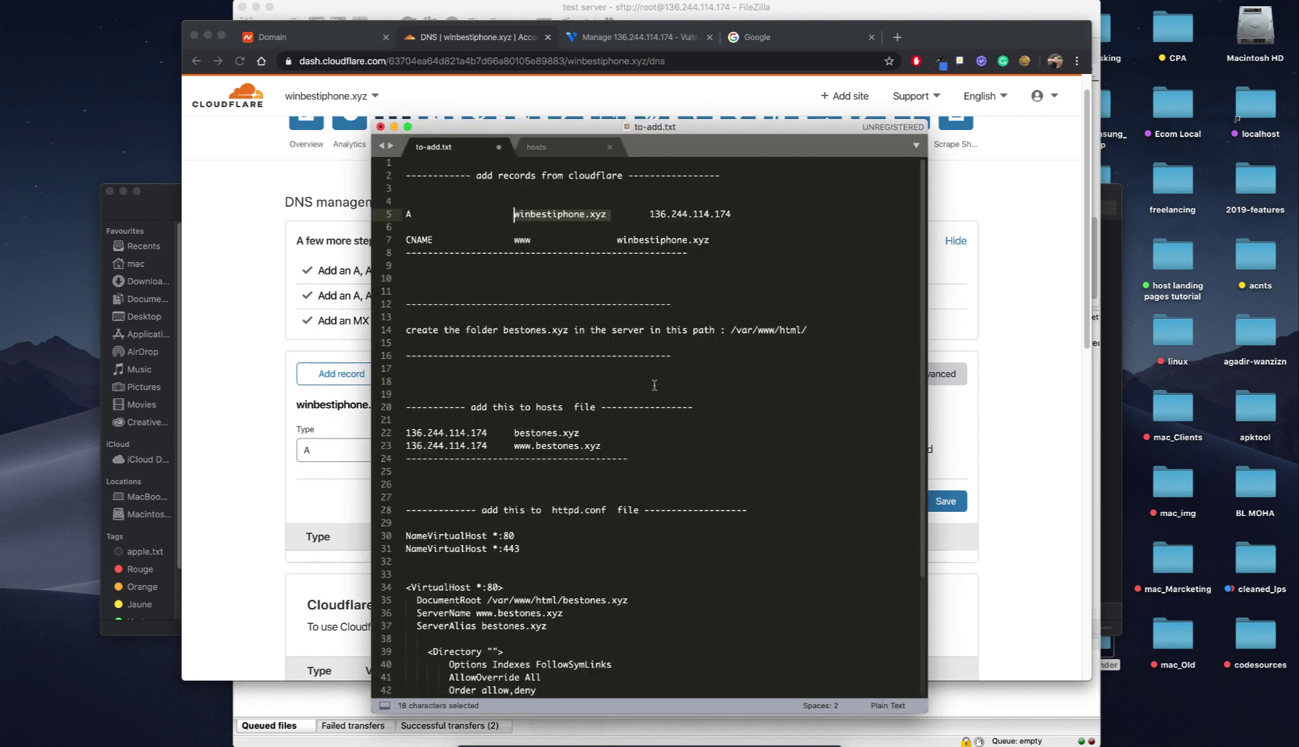
drag(731, 215, 654, 215)
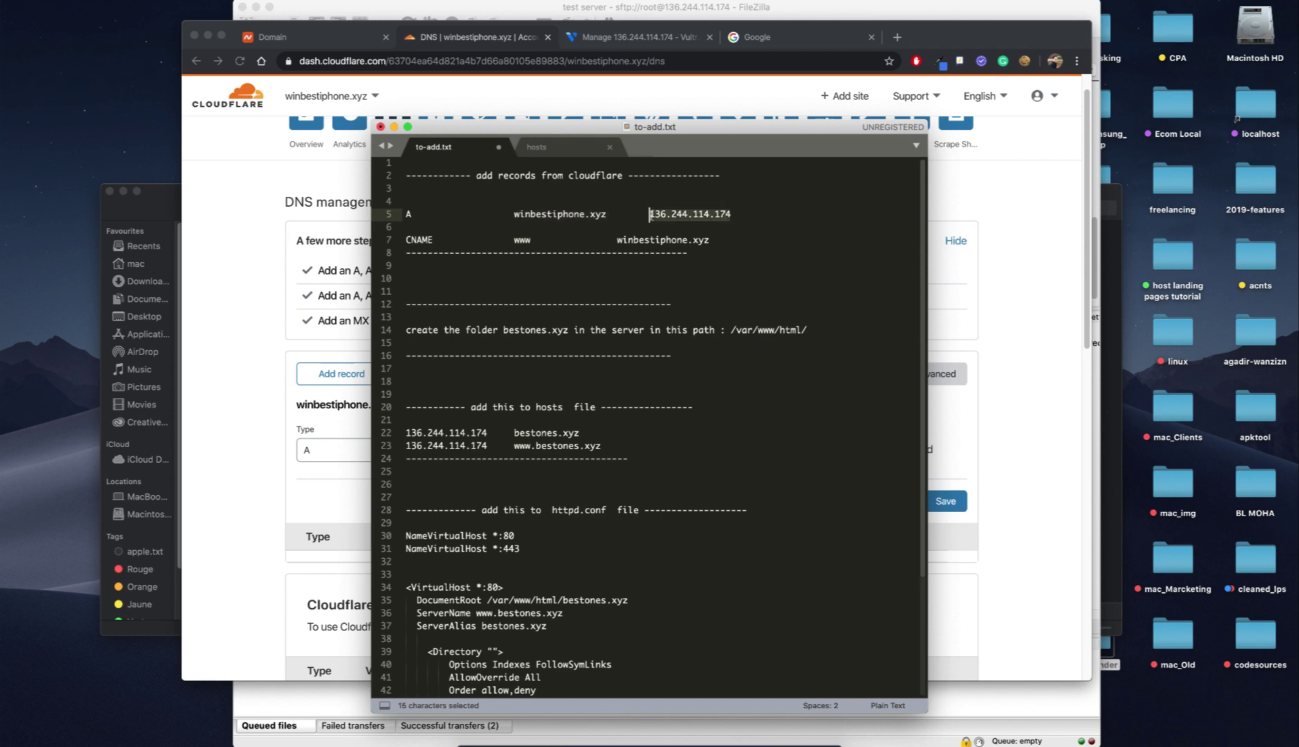
key(super+c)
click(285, 409)
click(628, 449)
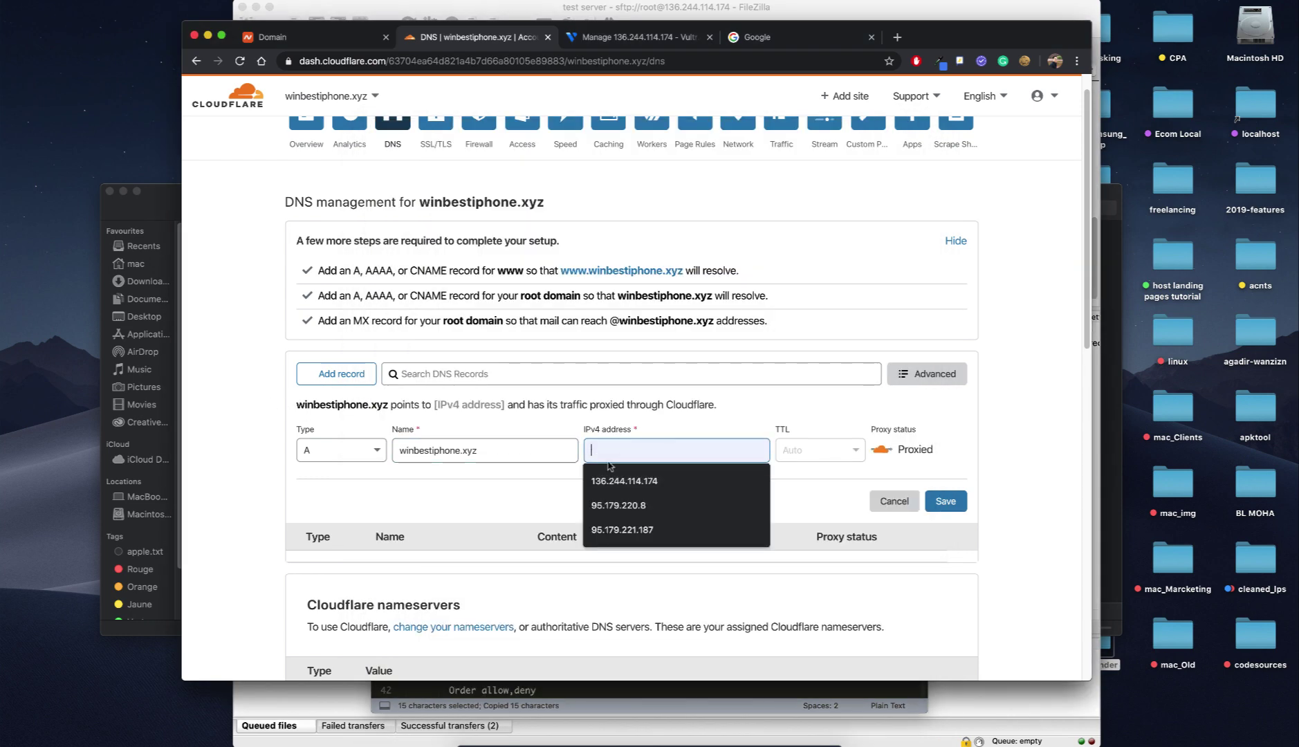
key(super+v)
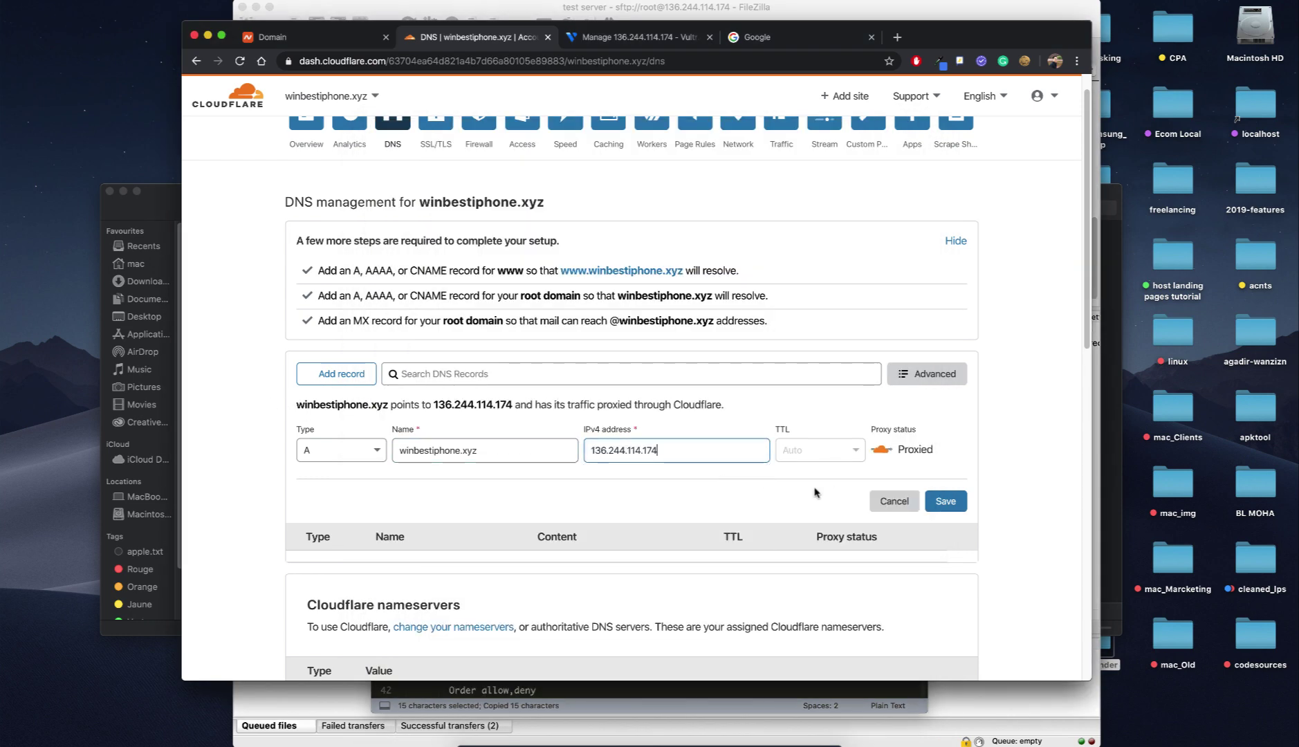
click(948, 502)
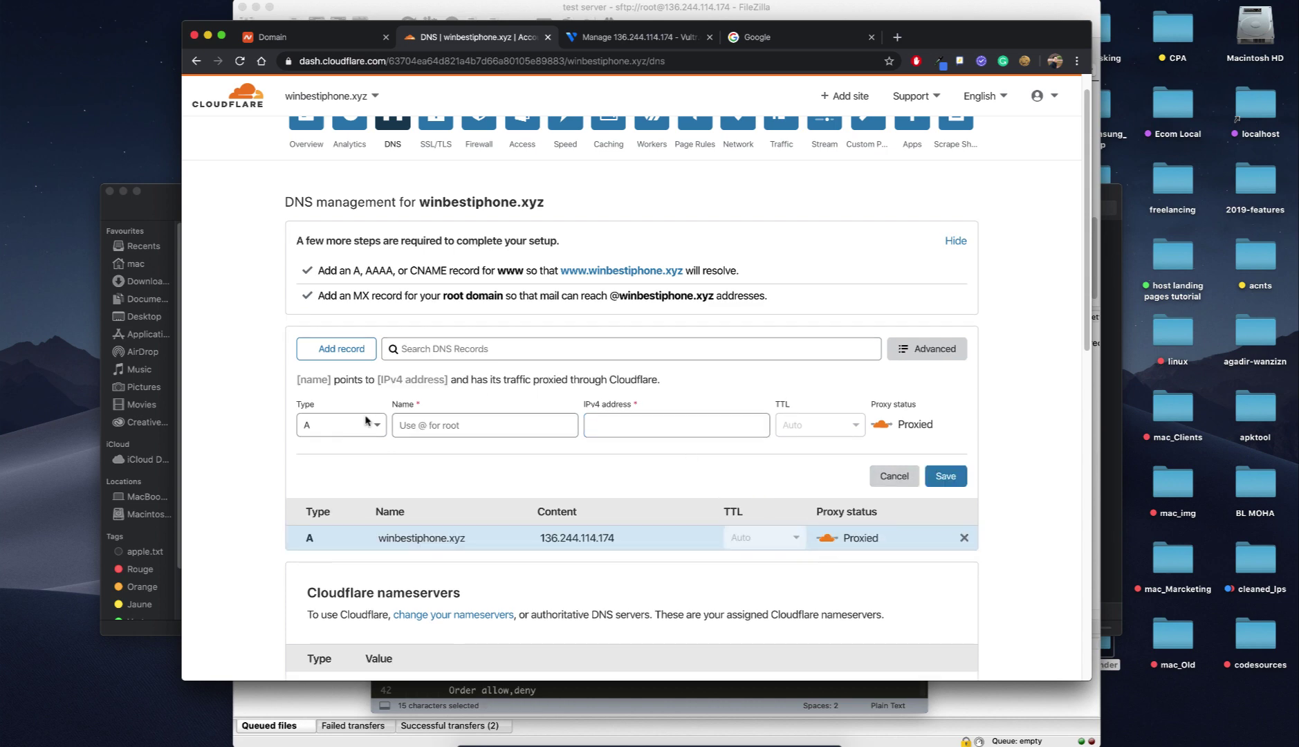
- Copy www from the notes' CNAME line and enter it as the name of a new Cloudflare CNAME record
click(566, 741)
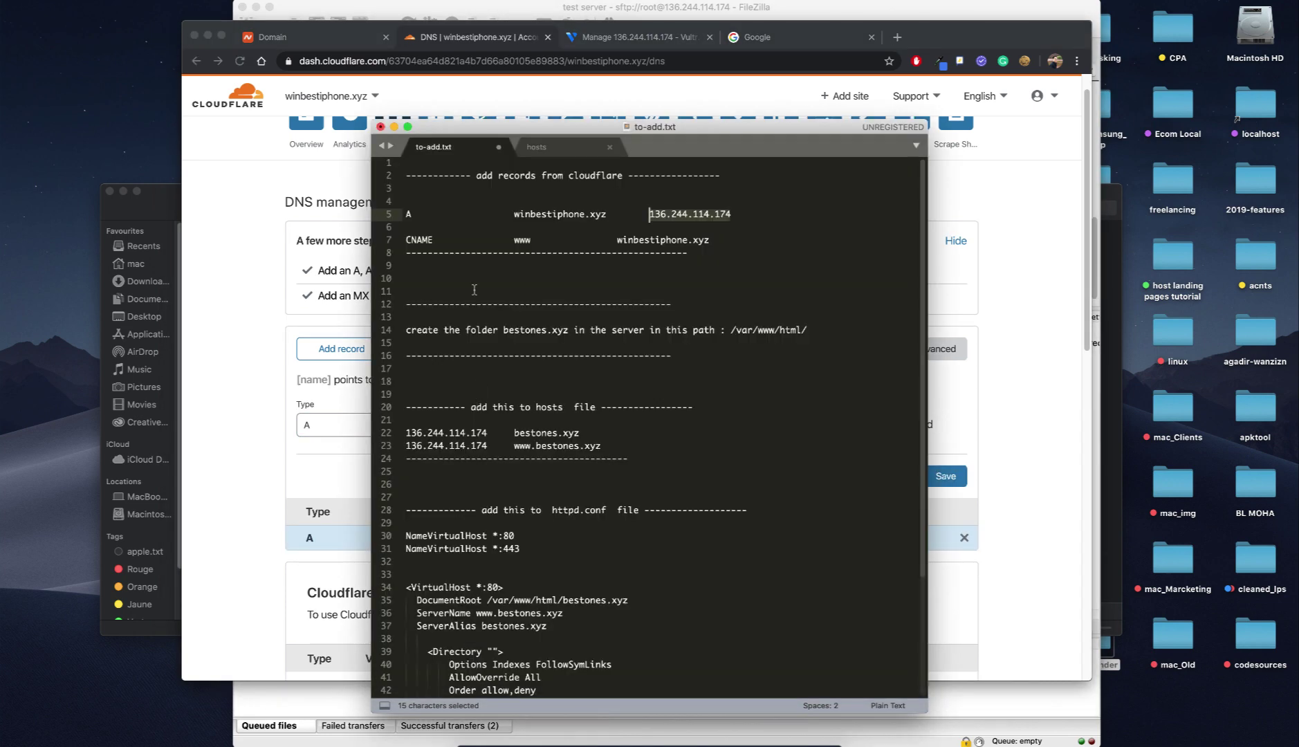
double_click(522, 240)
key(super+c)
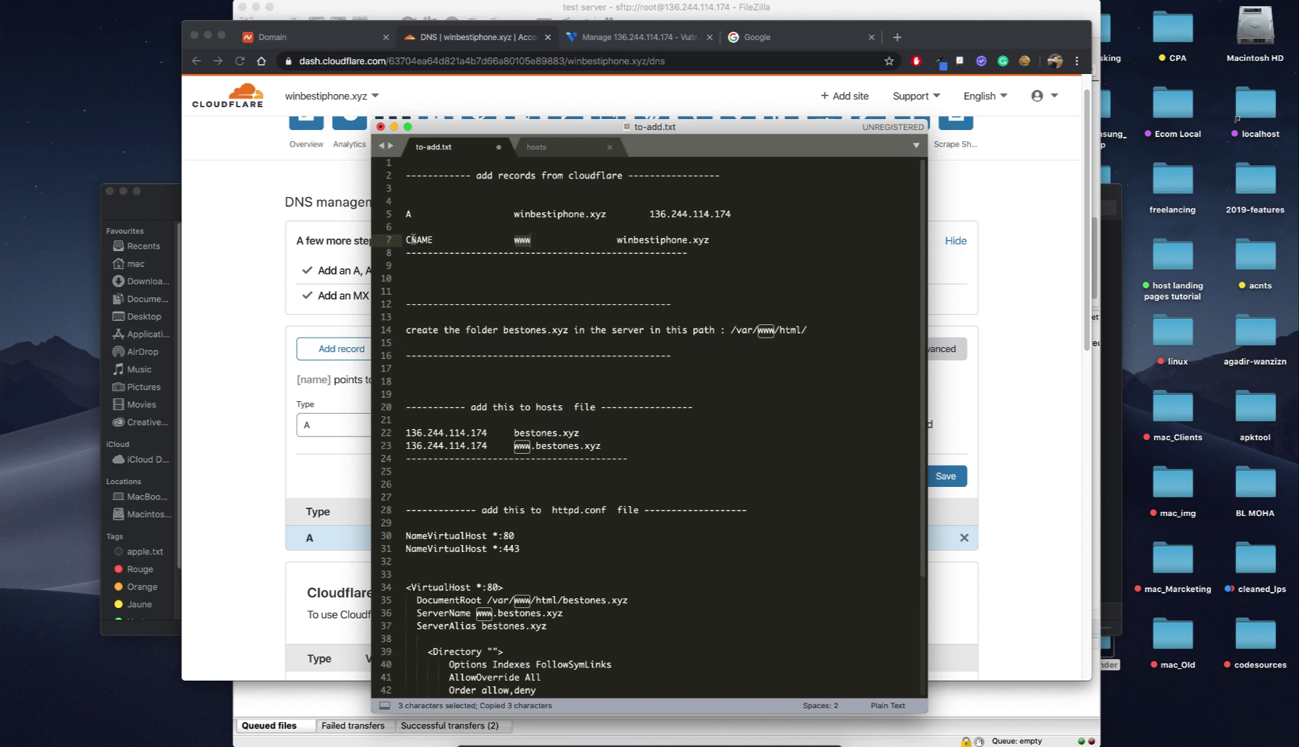
click(254, 381)
click(350, 426)
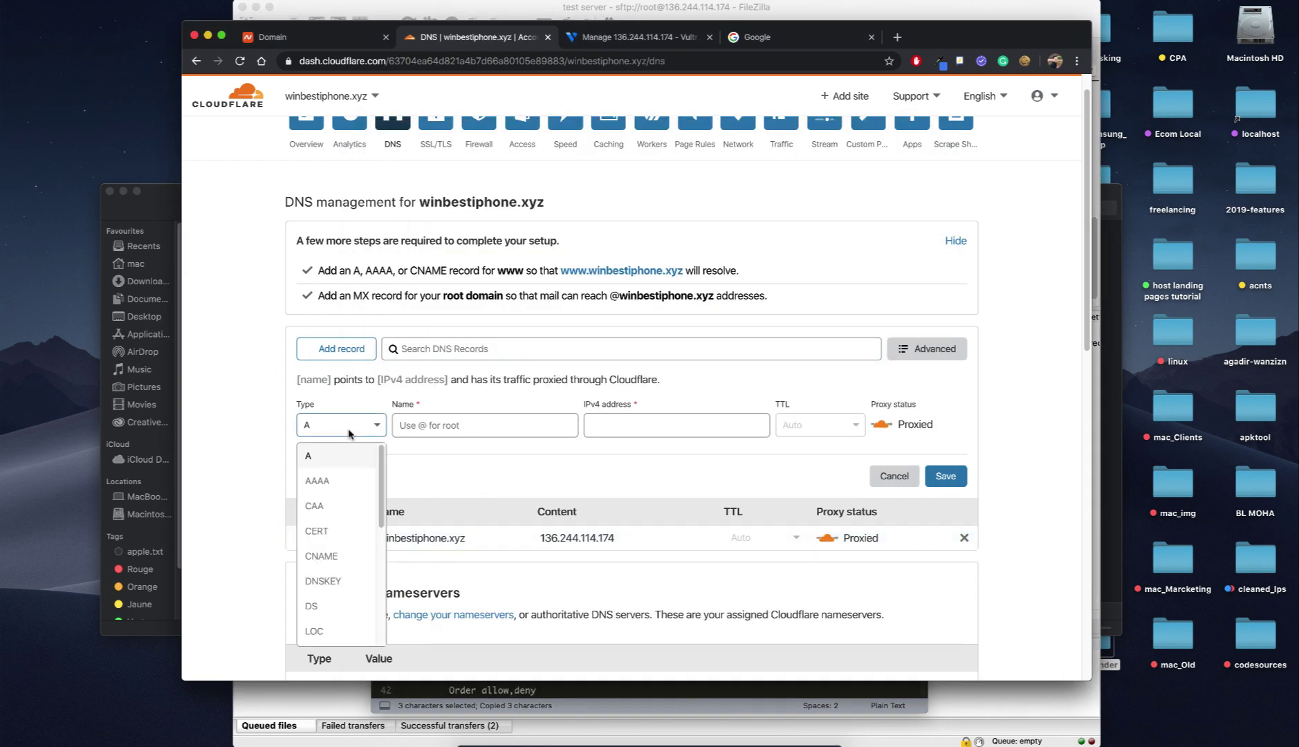
click(337, 563)
click(429, 425)
key(super+v)
- Copy winbestiphone.xyz from the notes' CNAME line into the CNAME record's target and save the record
click(595, 741)
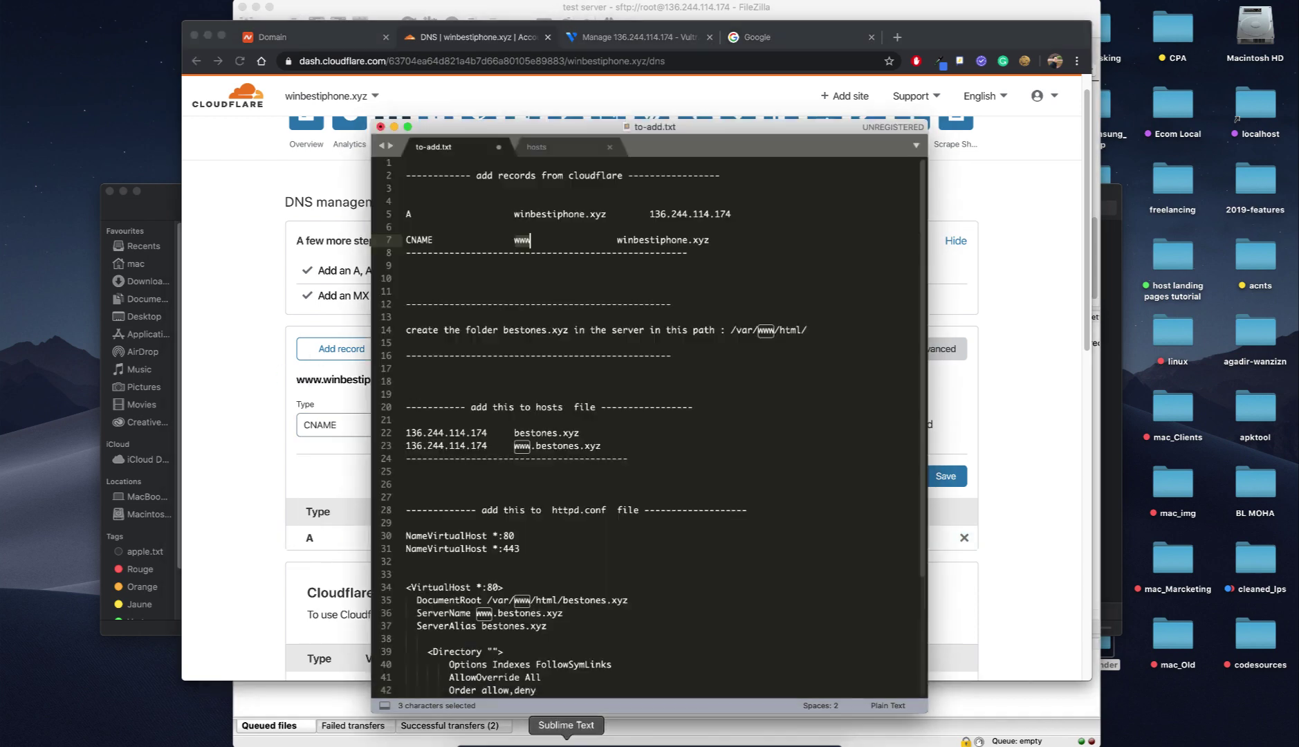
drag(710, 241, 616, 241)
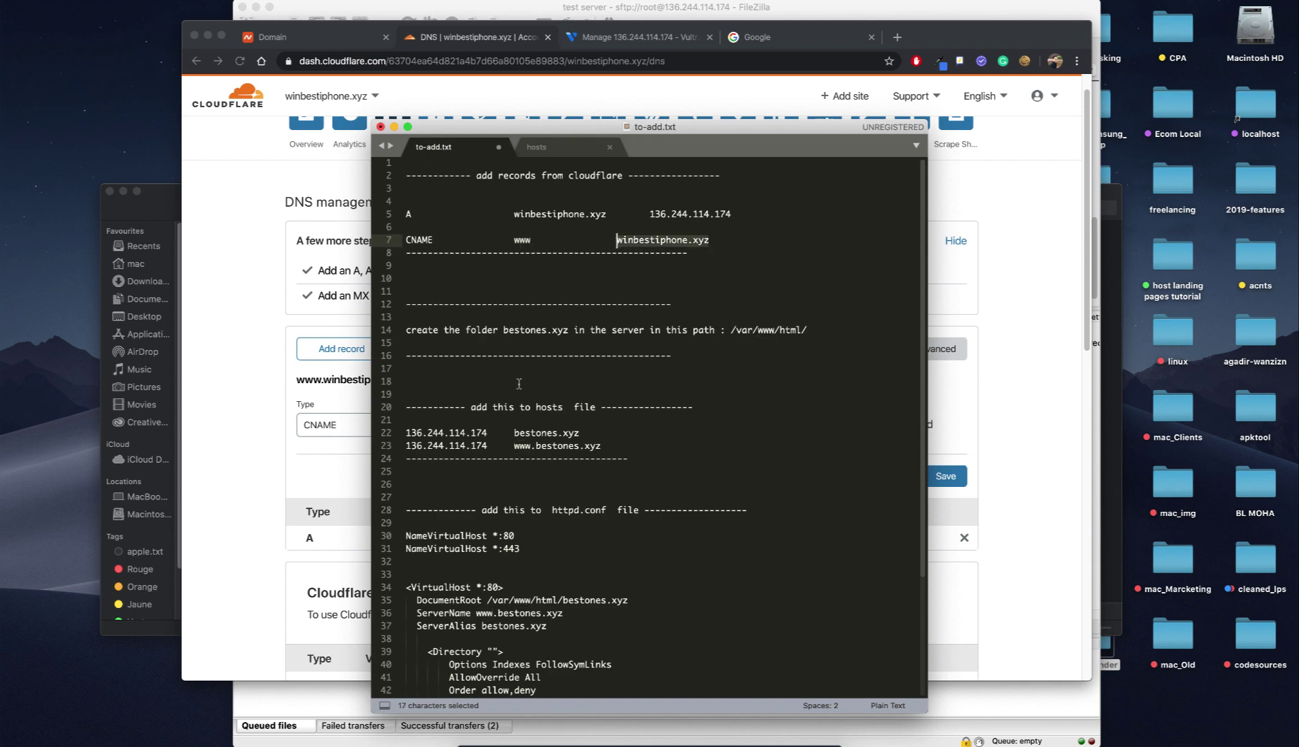
key(super+c)
click(223, 414)
click(632, 424)
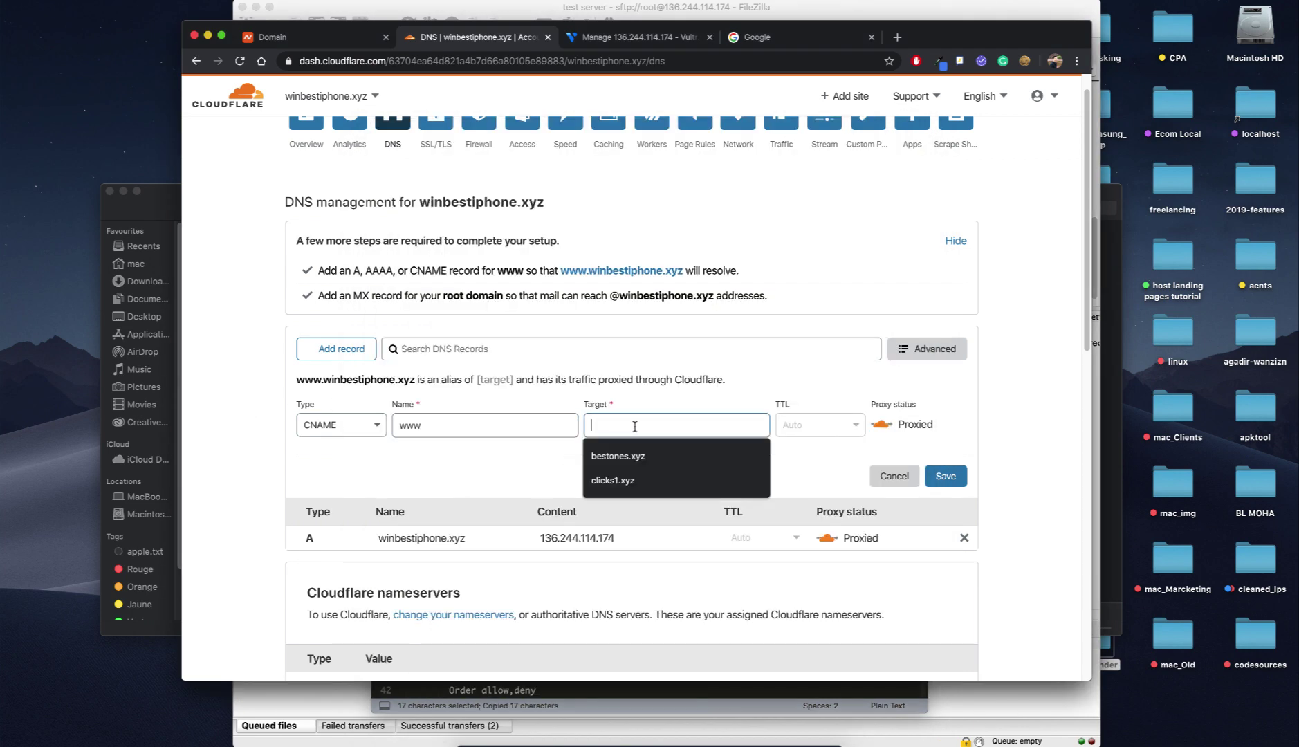
key(super+v)
click(964, 479)
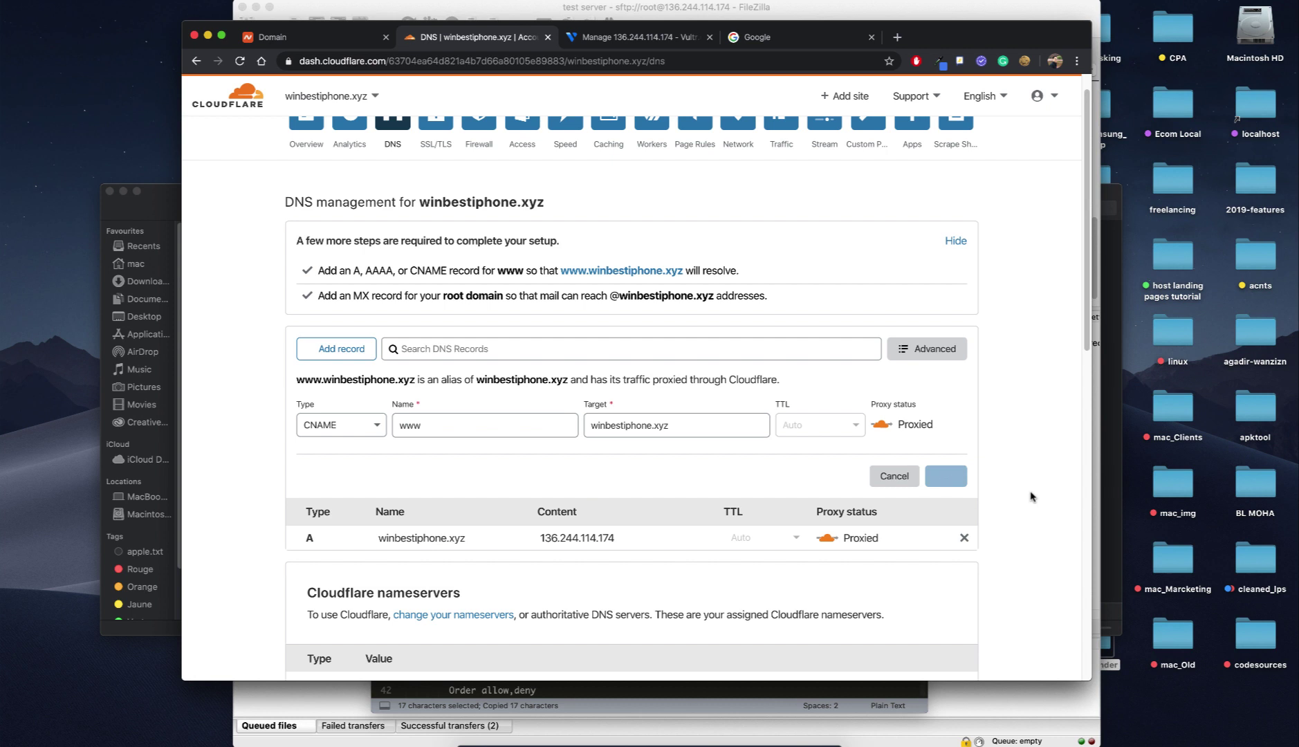
- Switch the proxy status of the CNAME and A records to DNS only and back to Proxied
click(827, 512)
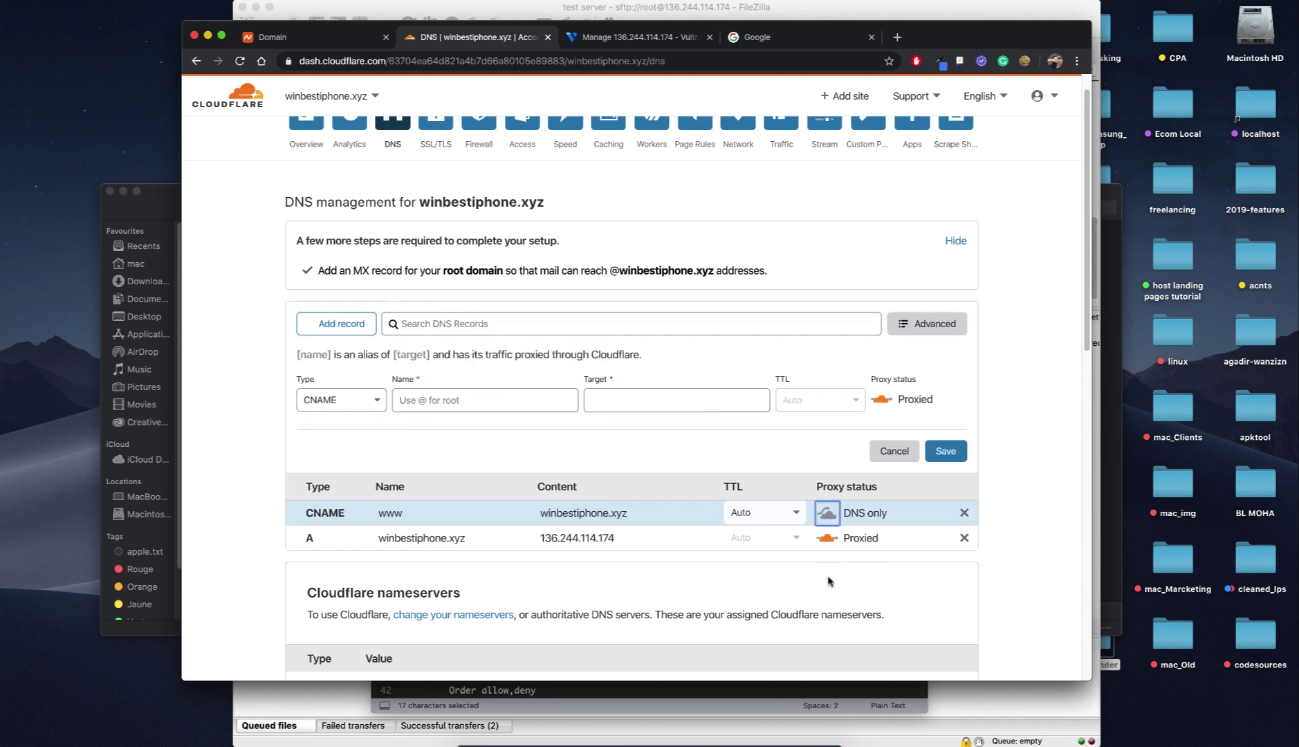
click(827, 537)
click(828, 540)
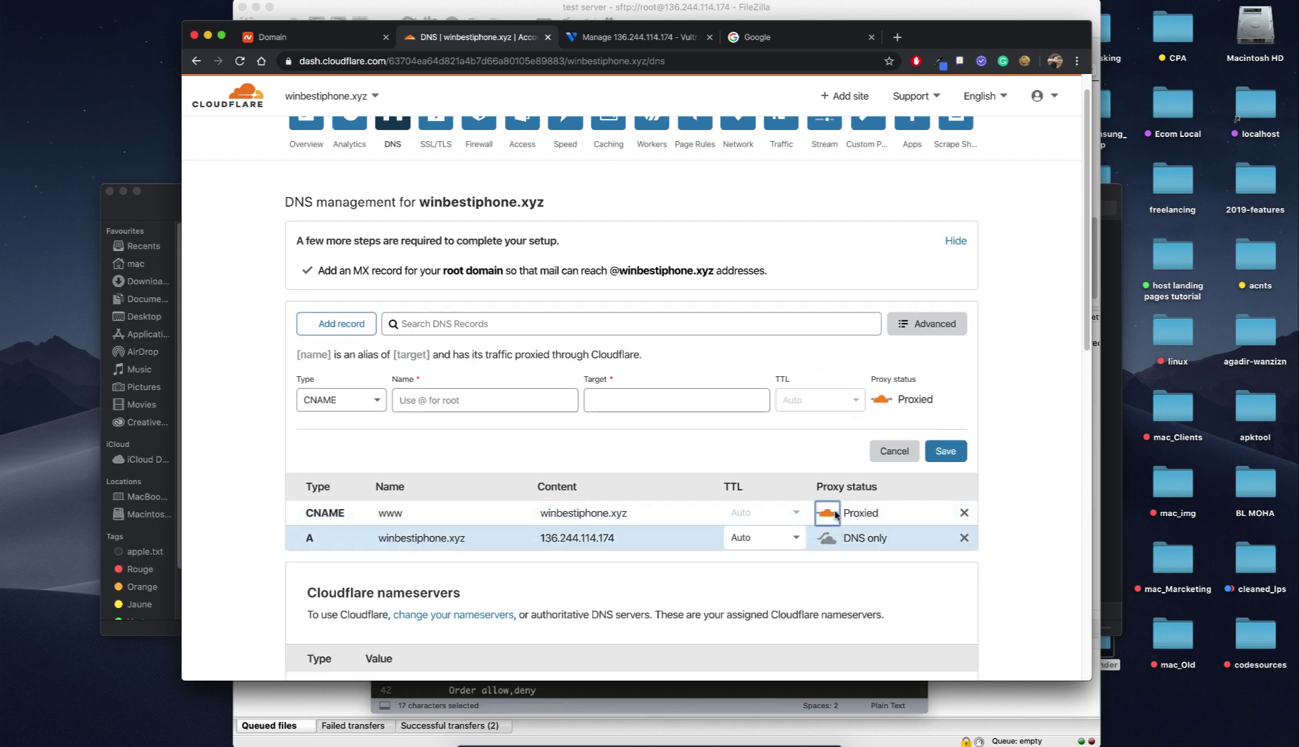
click(827, 513)
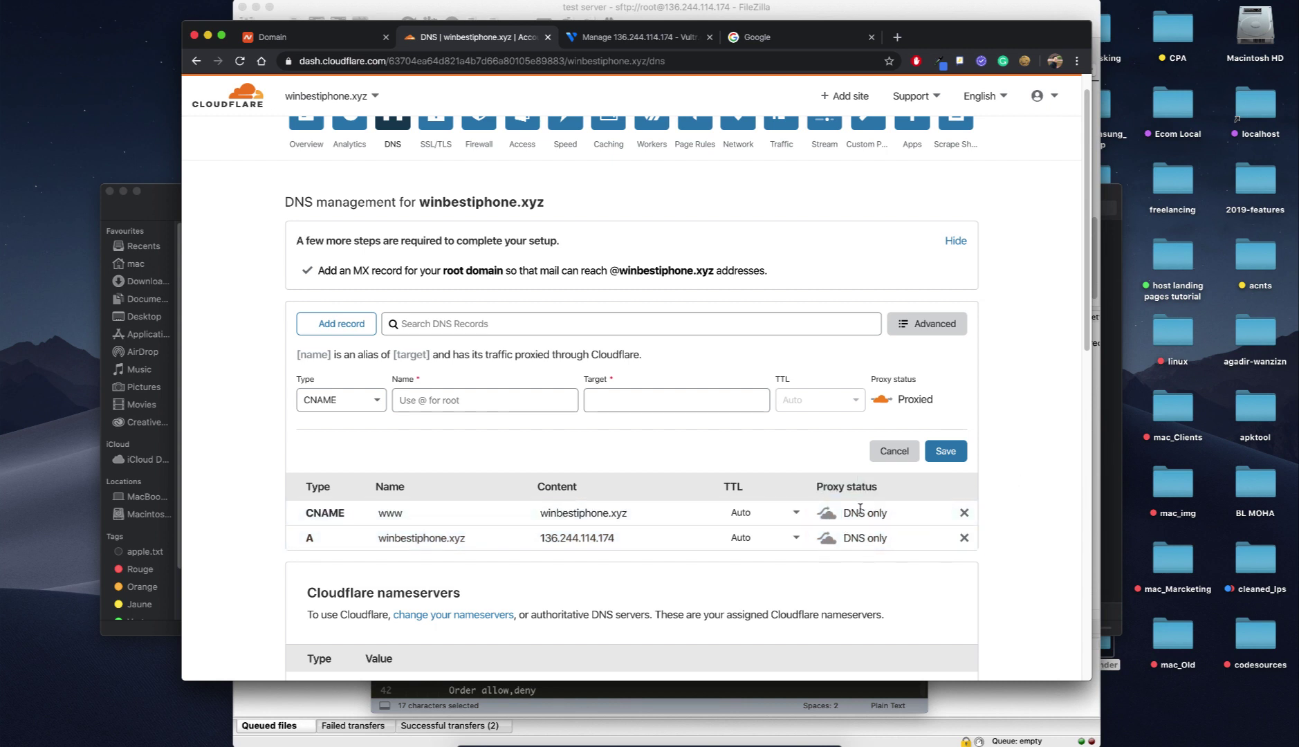
drag(856, 510, 888, 515)
click(826, 513)
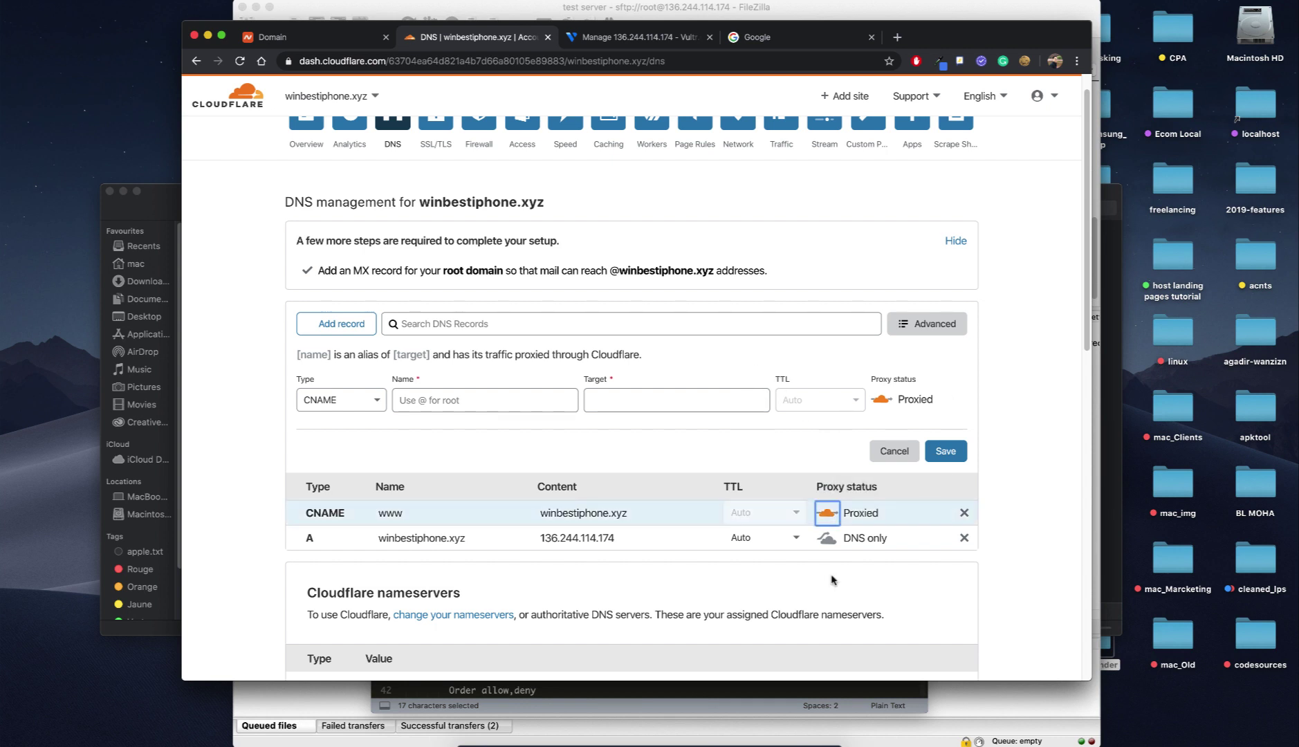
click(828, 538)
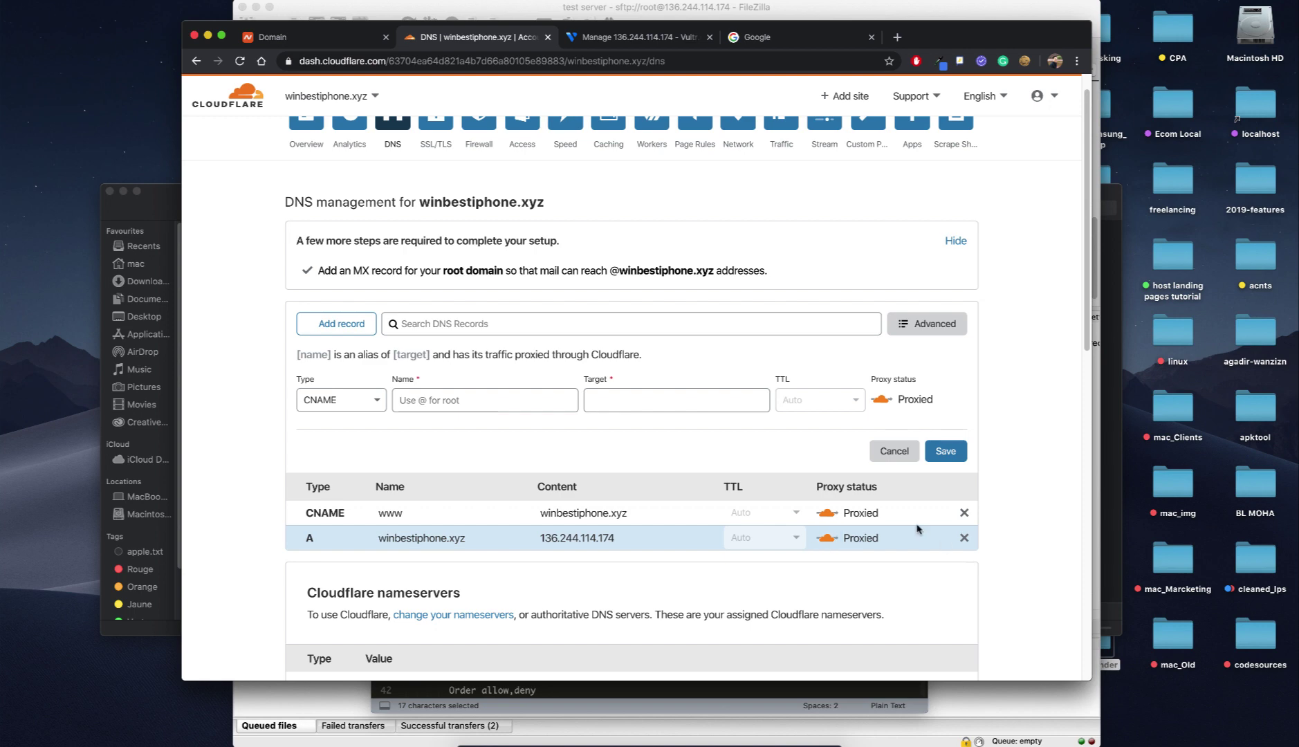
- Review the line in the to-add.txt notes about which folder to create on the server and its path
scroll(919, 531, down, 15)
scroll(916, 531, up, 15)
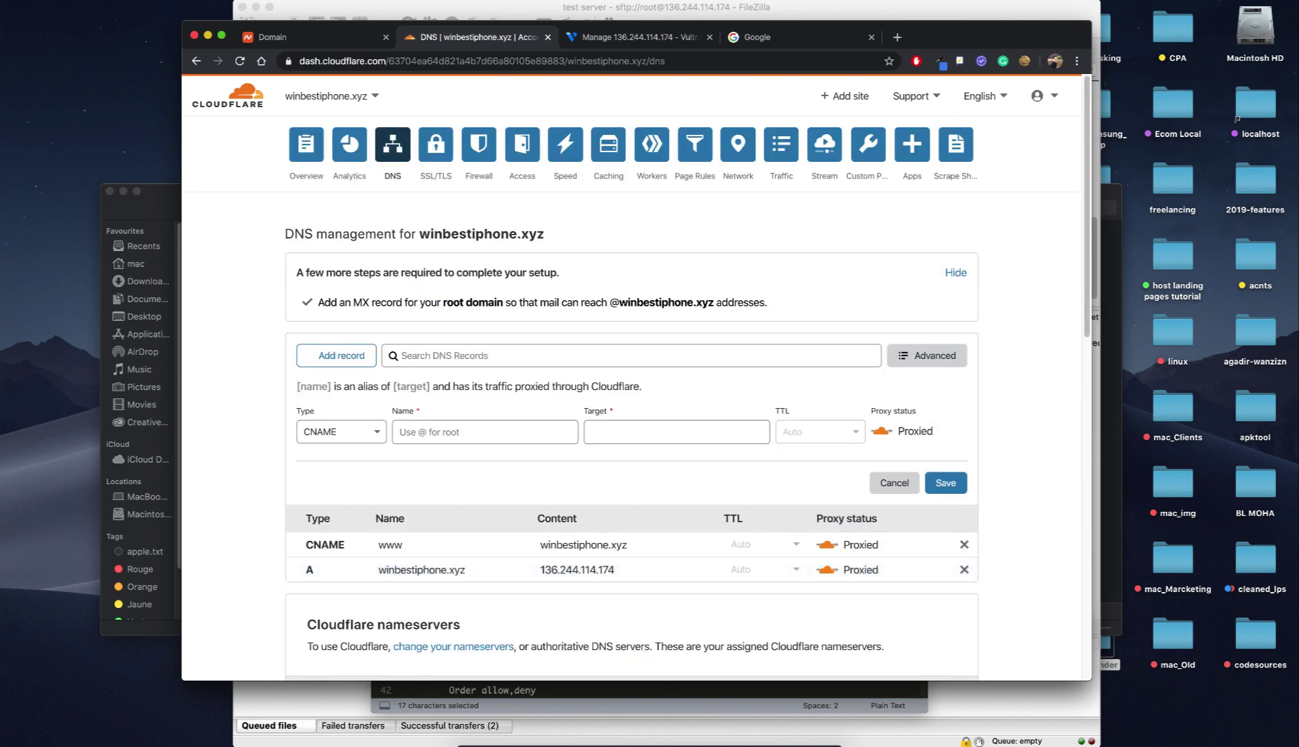
click(671, 738)
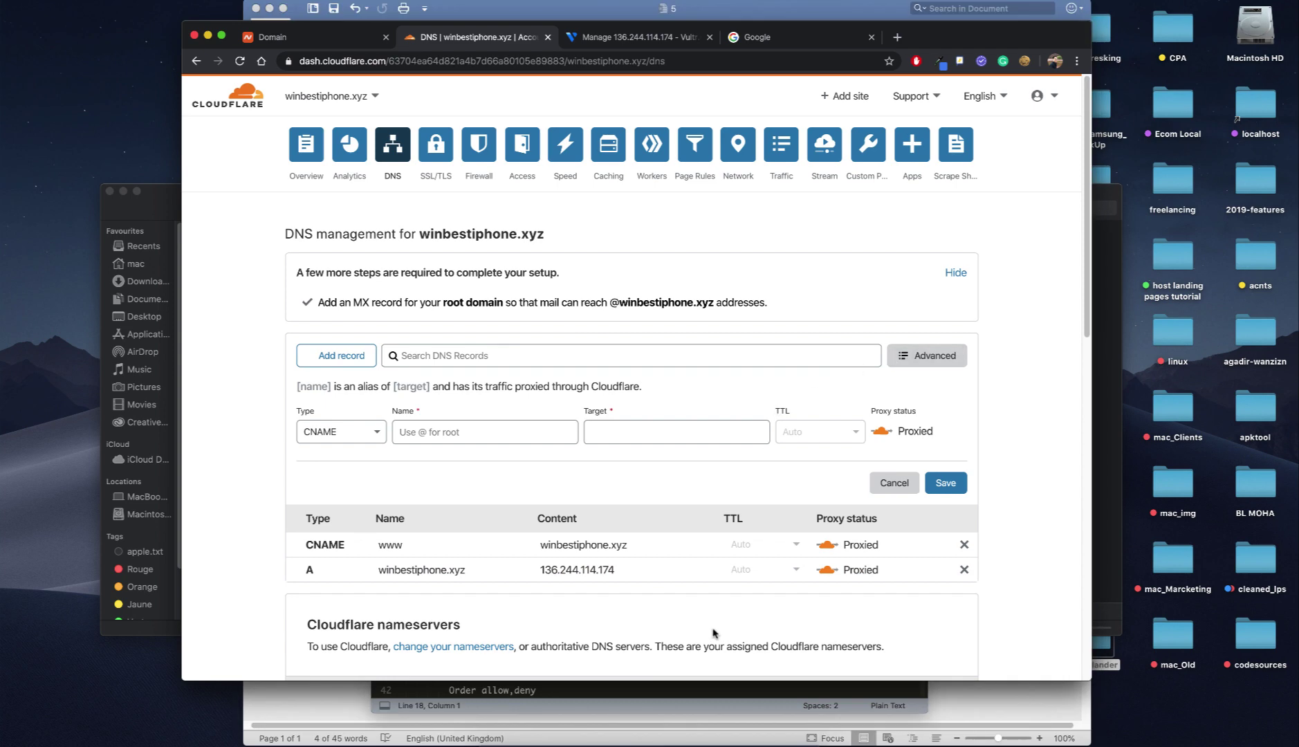
click(666, 735)
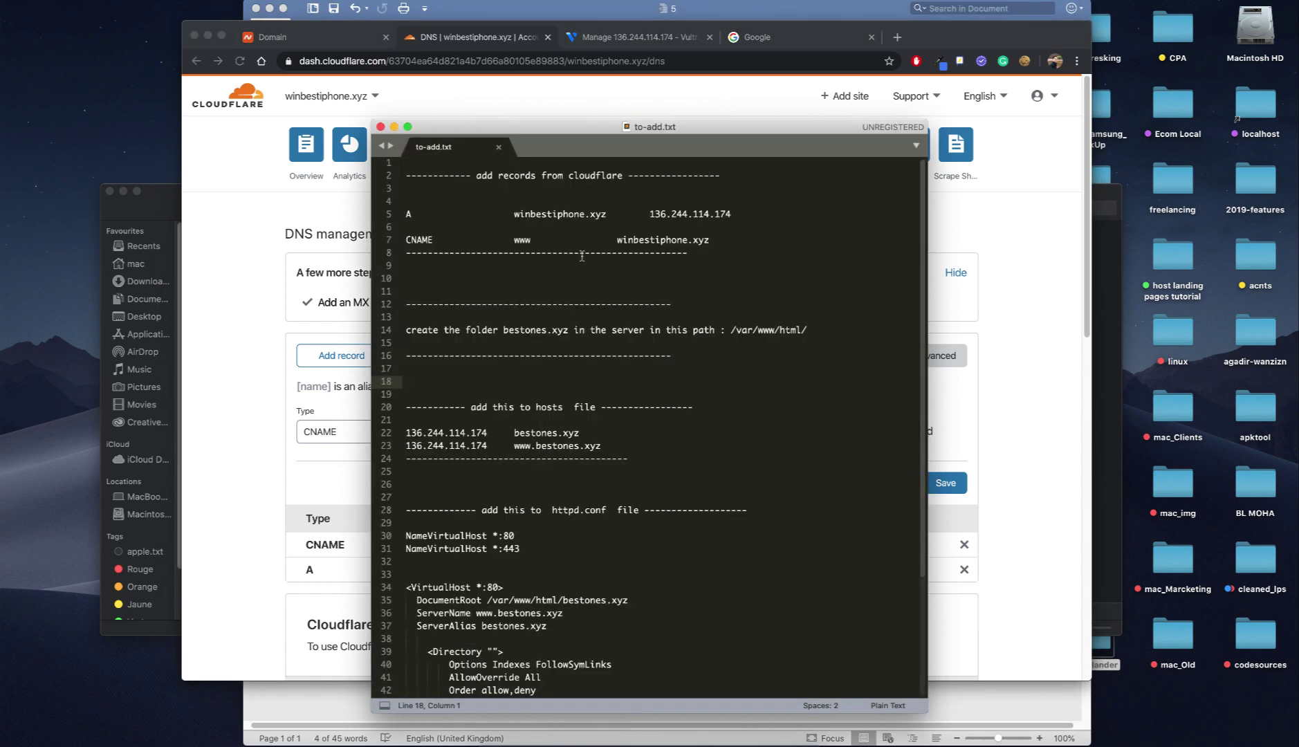
click(425, 319)
drag(408, 331, 655, 330)
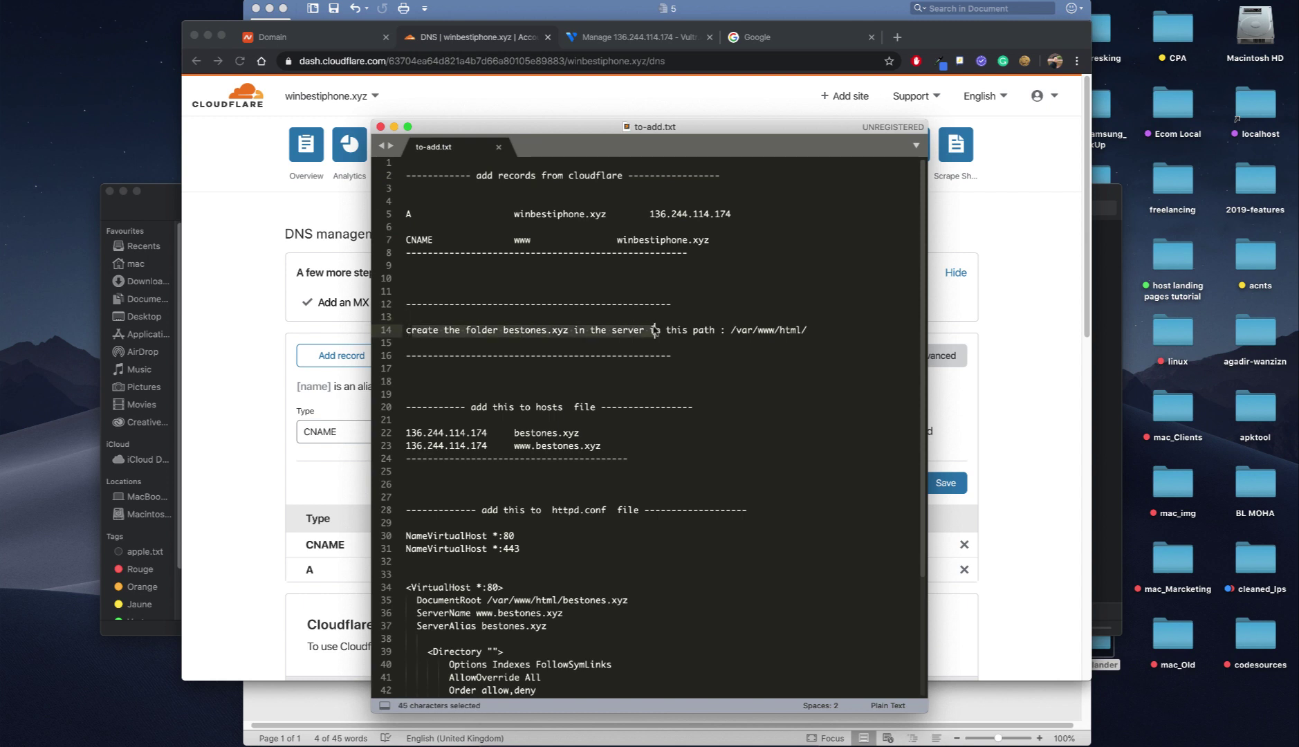
click(482, 330)
drag(503, 331, 569, 330)
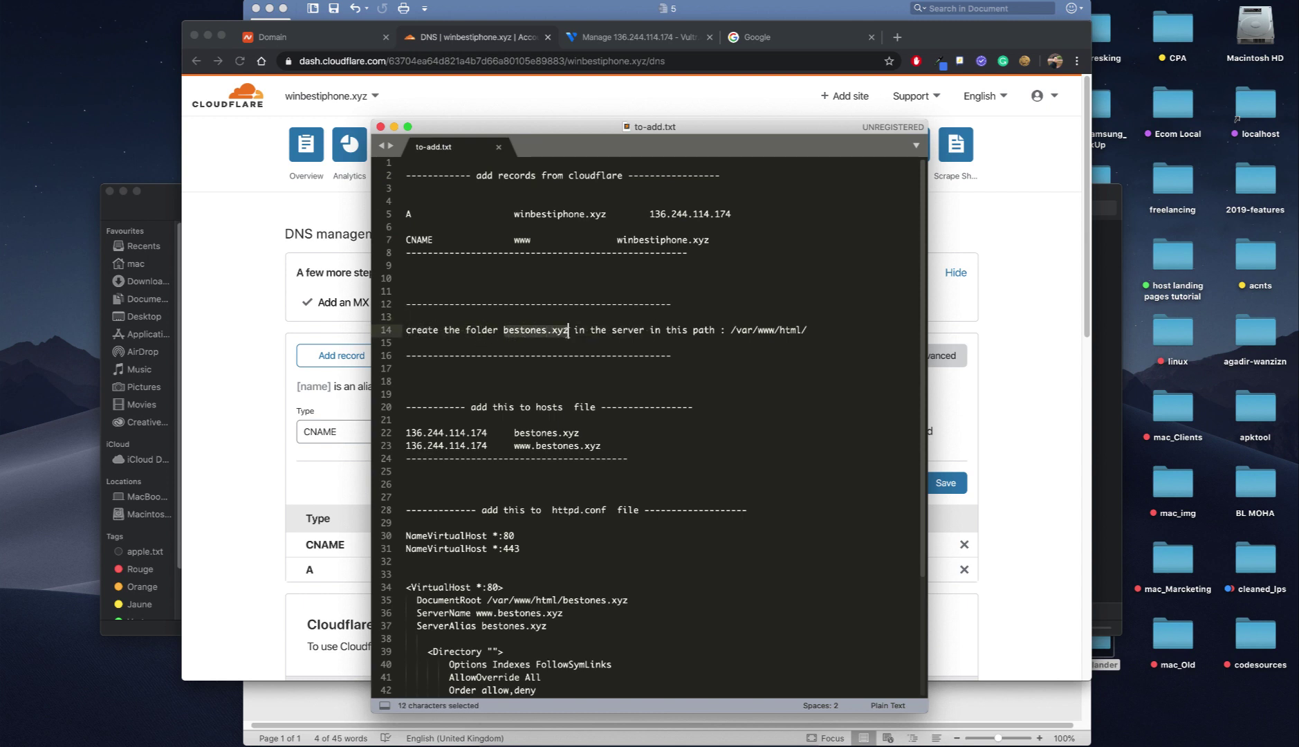
drag(732, 330, 825, 333)
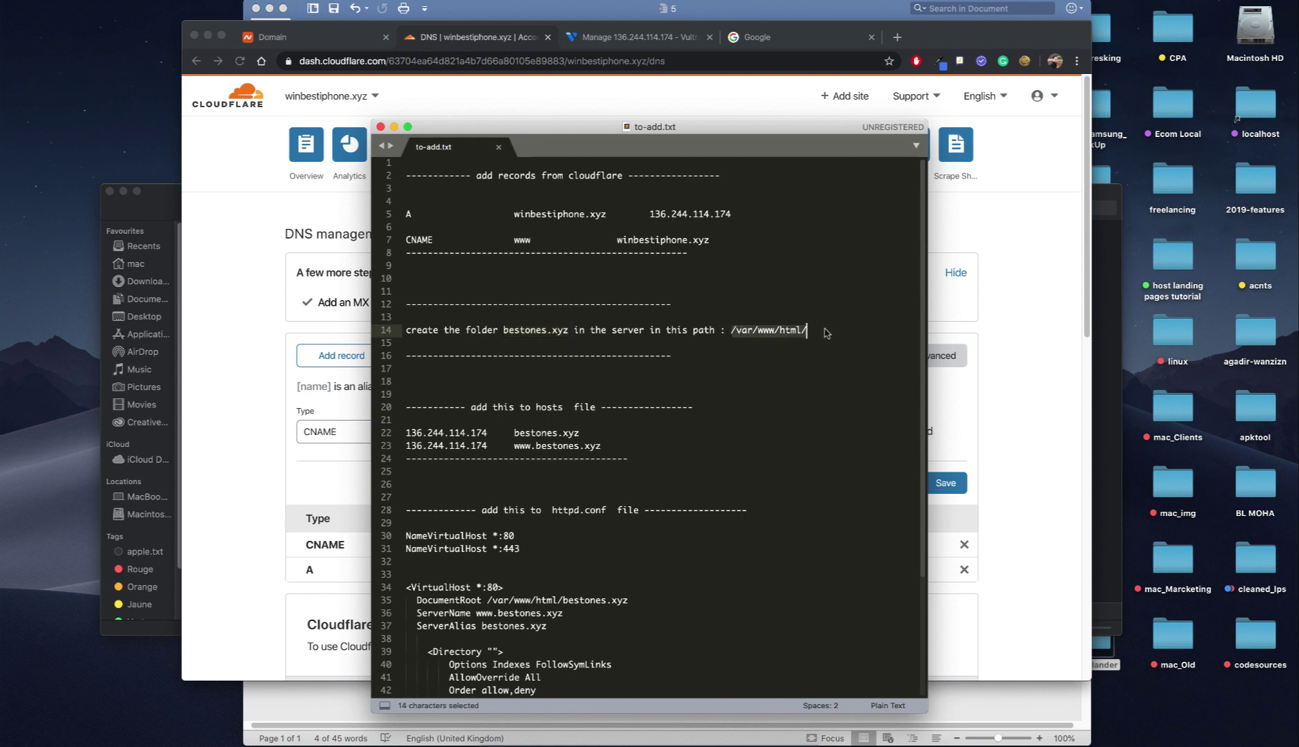
- Open FileZilla and connect to the saved test server site at 136.244.114.174
key(super+space)
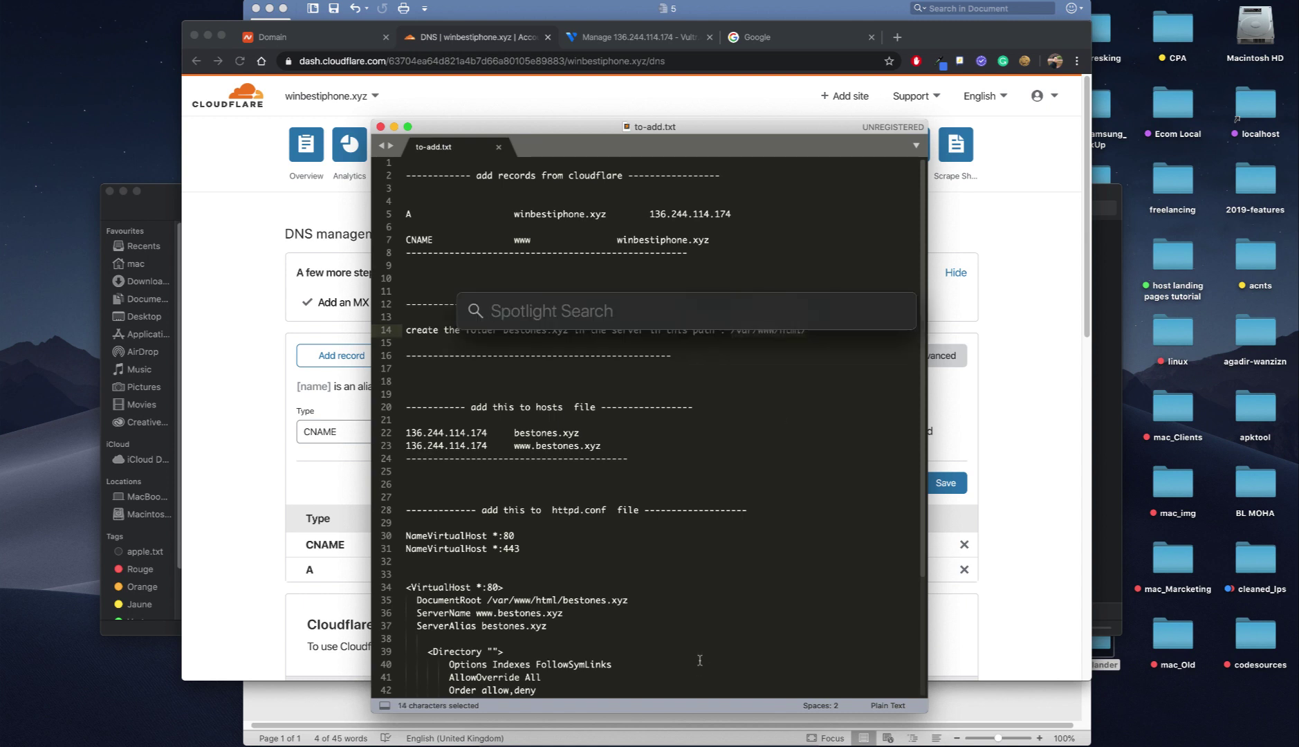
text(file)
key(Return)
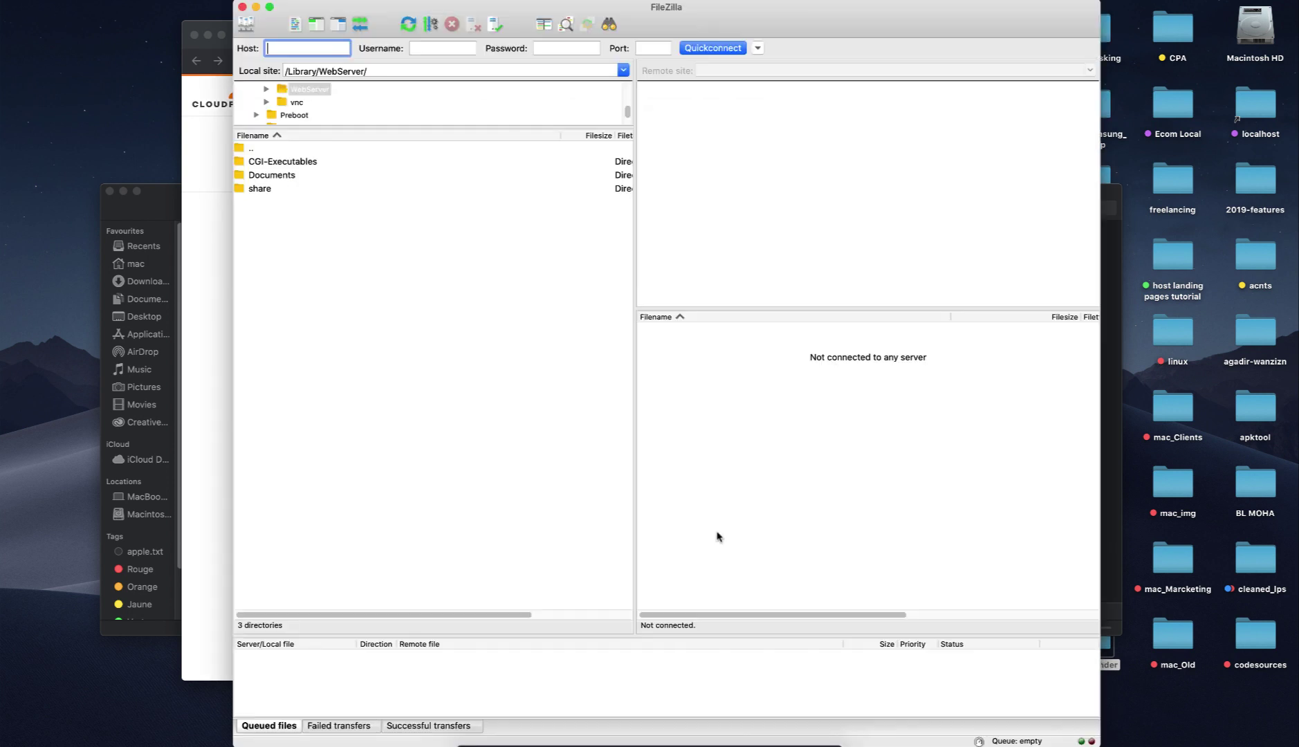
click(244, 19)
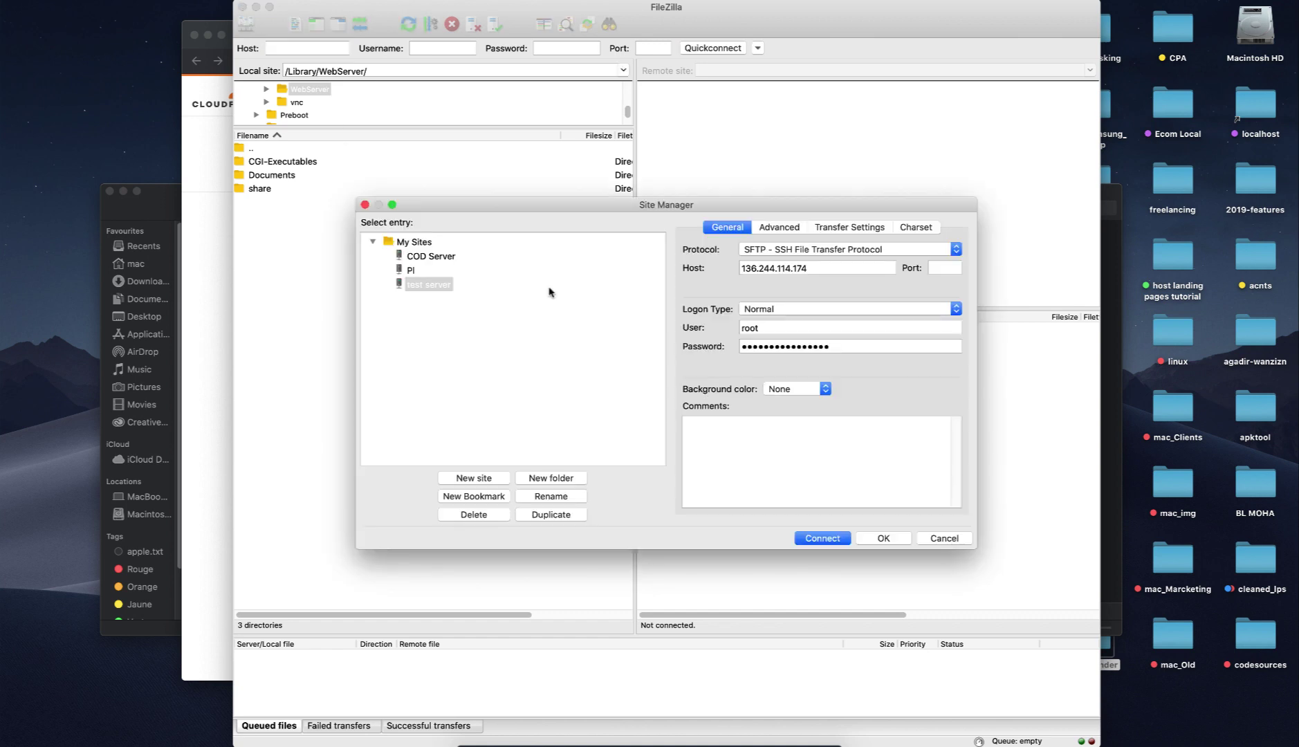
click(823, 538)
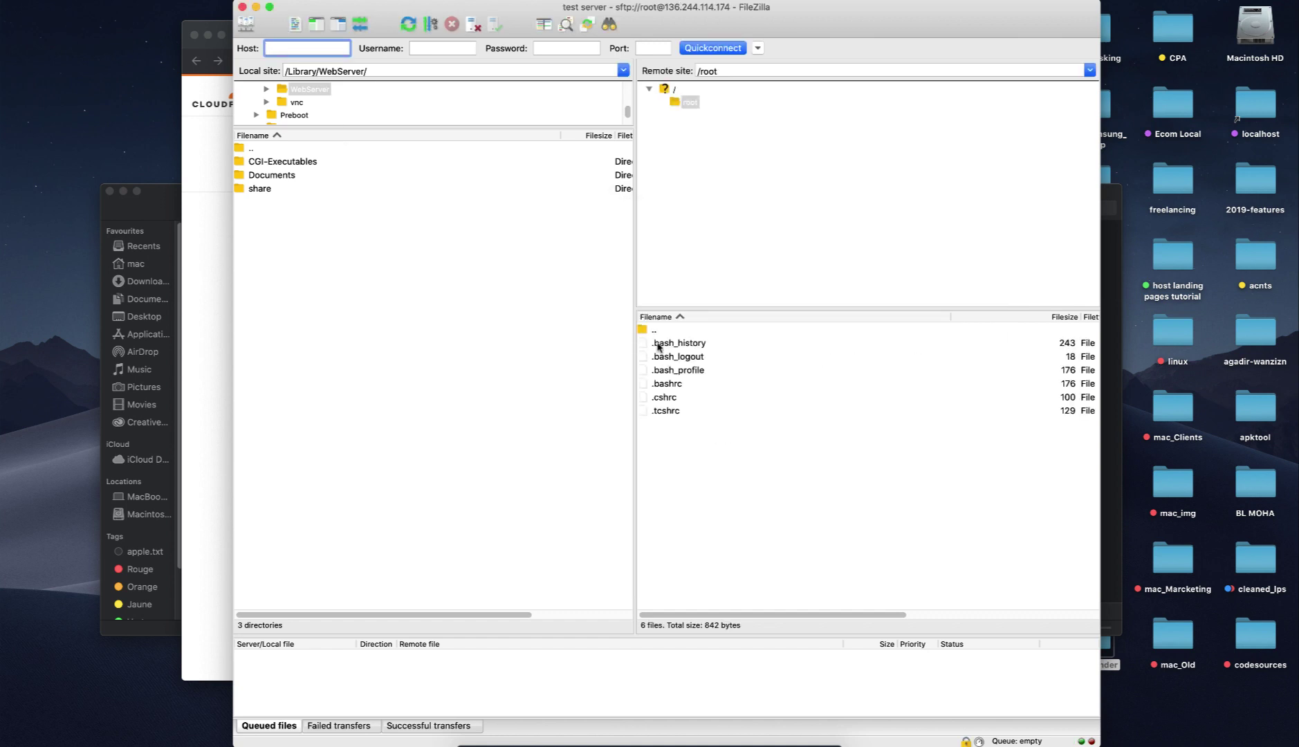
- Browse the remote server from its root directory into /var/www/html
double_click(650, 331)
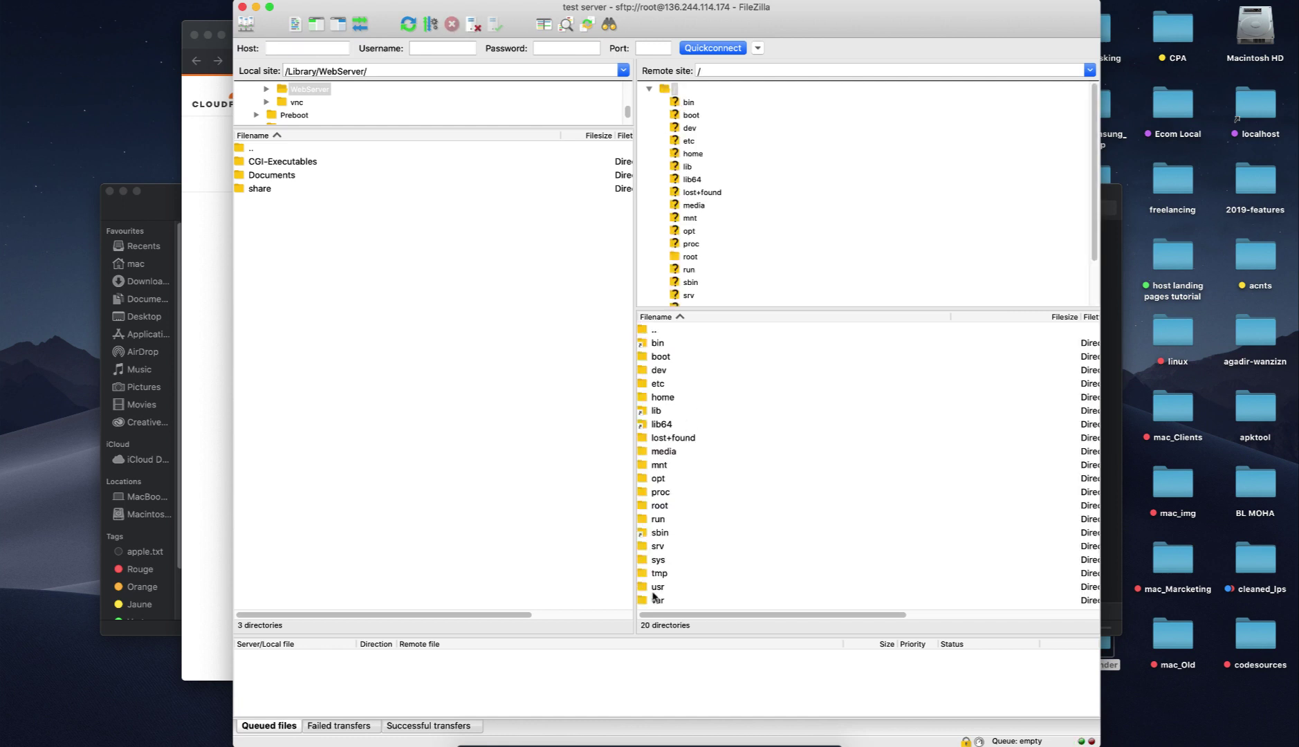
double_click(656, 599)
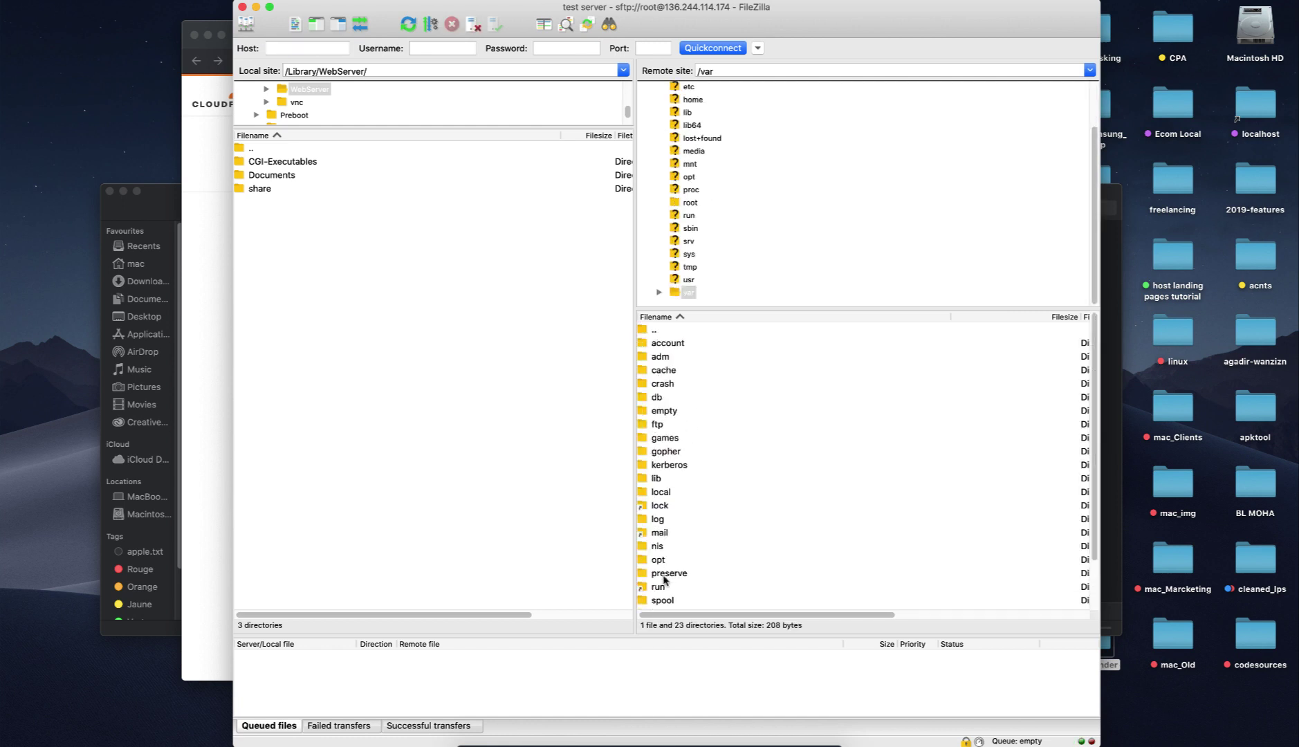
scroll(664, 579, down, 2)
double_click(666, 580)
click(652, 357)
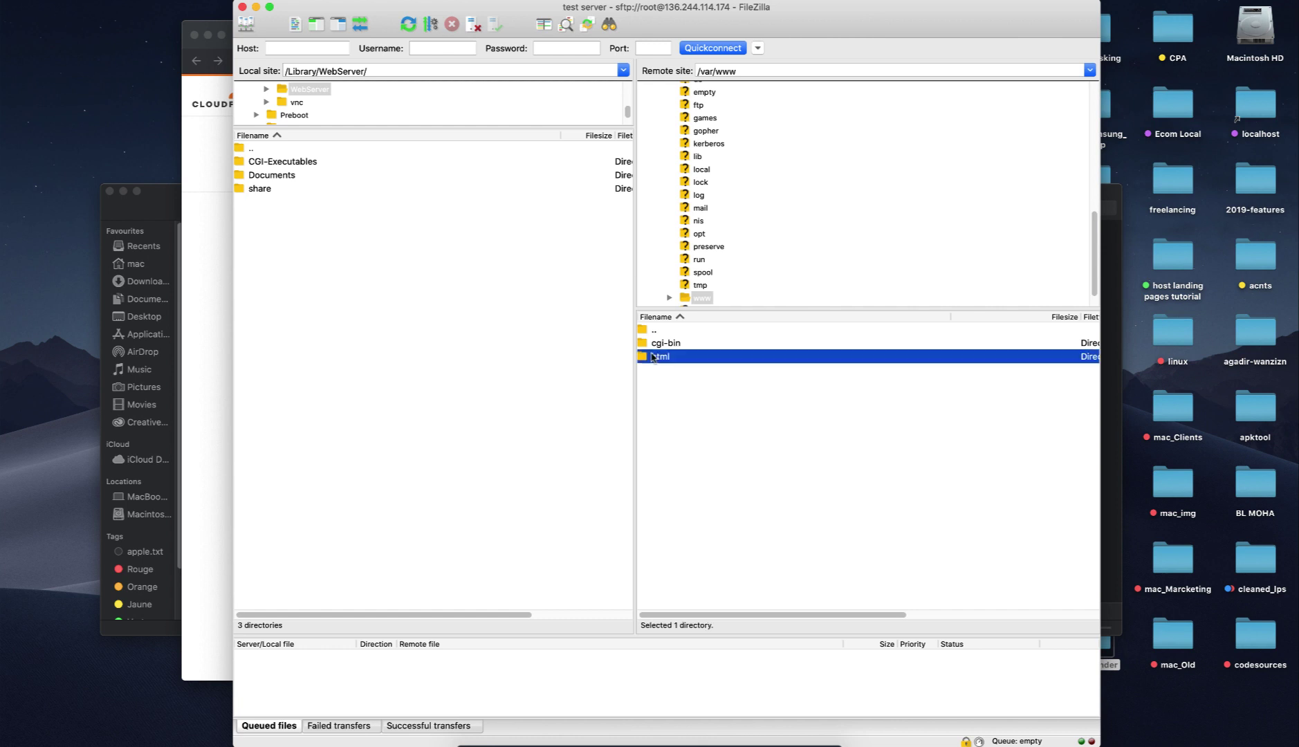
double_click(652, 357)
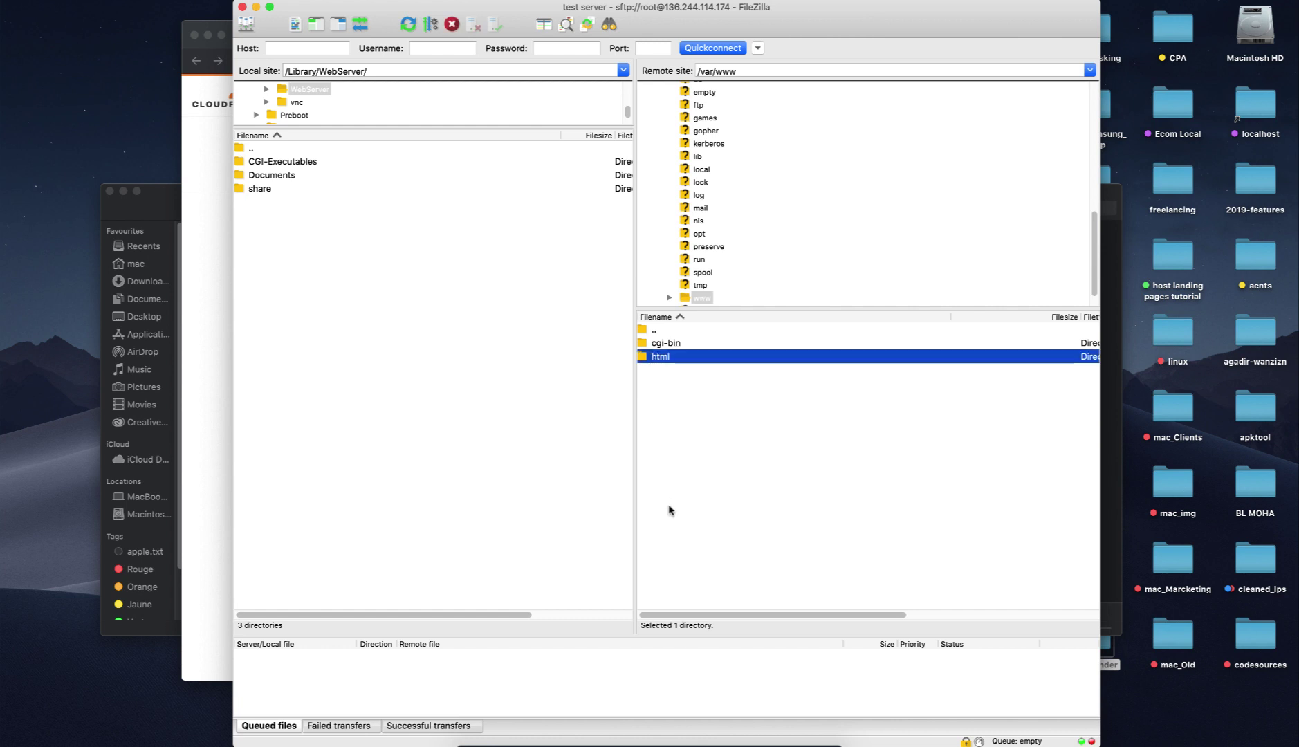
- Create a directory named winbestiphone.xyz in /var/www/html, copying the domain name from Cloudflare's DNS page
right_click(700, 480)
click(760, 534)
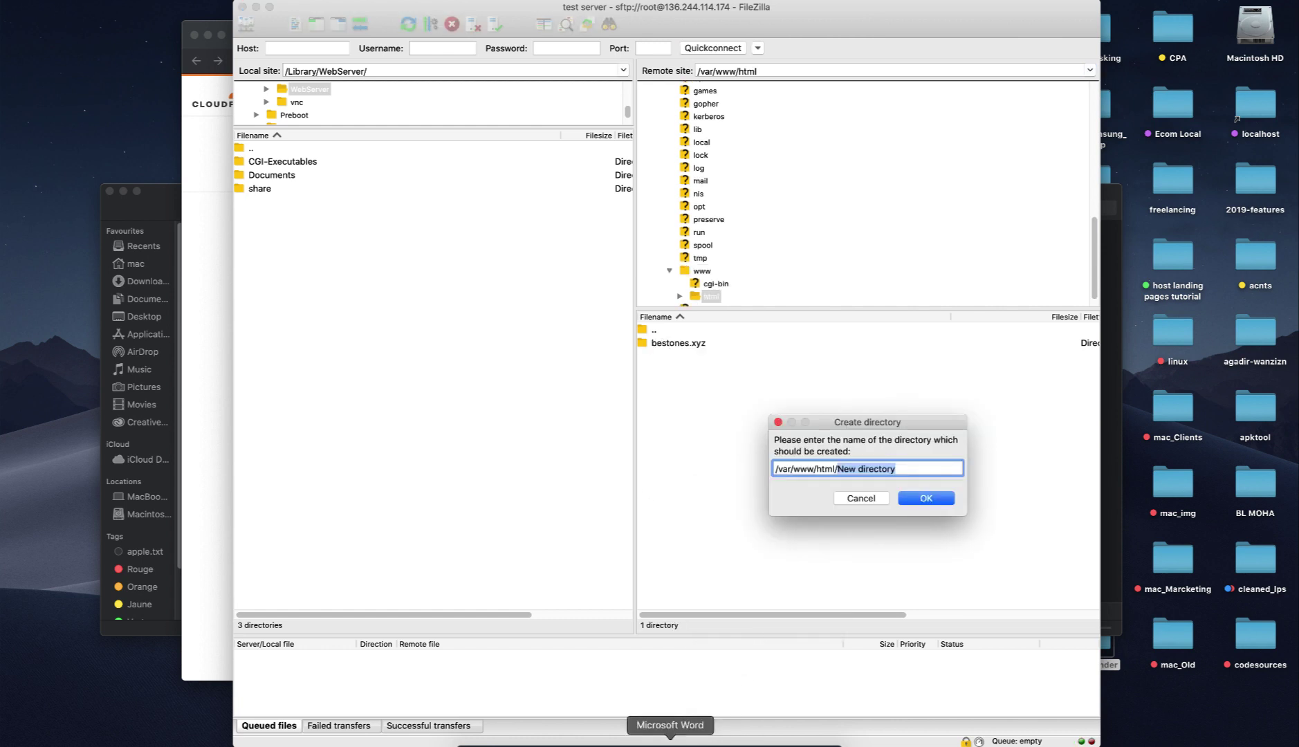
click(628, 741)
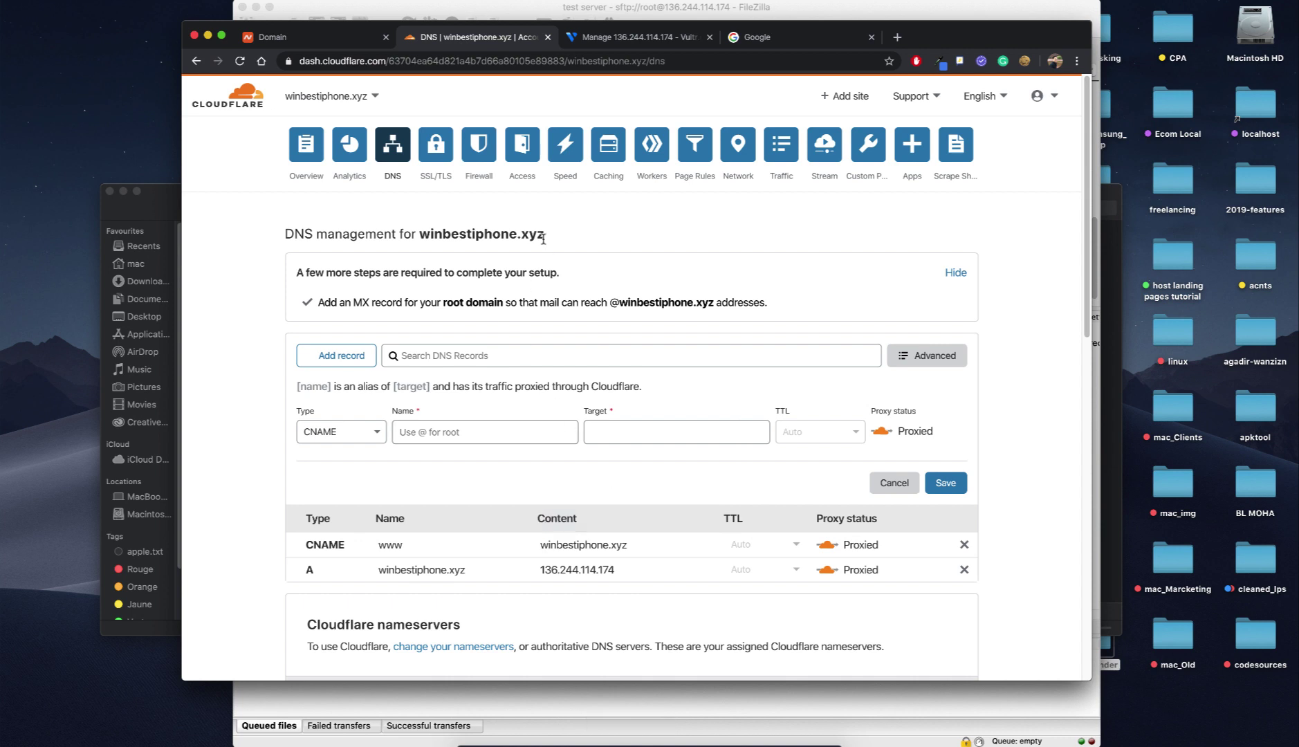
drag(543, 238, 422, 233)
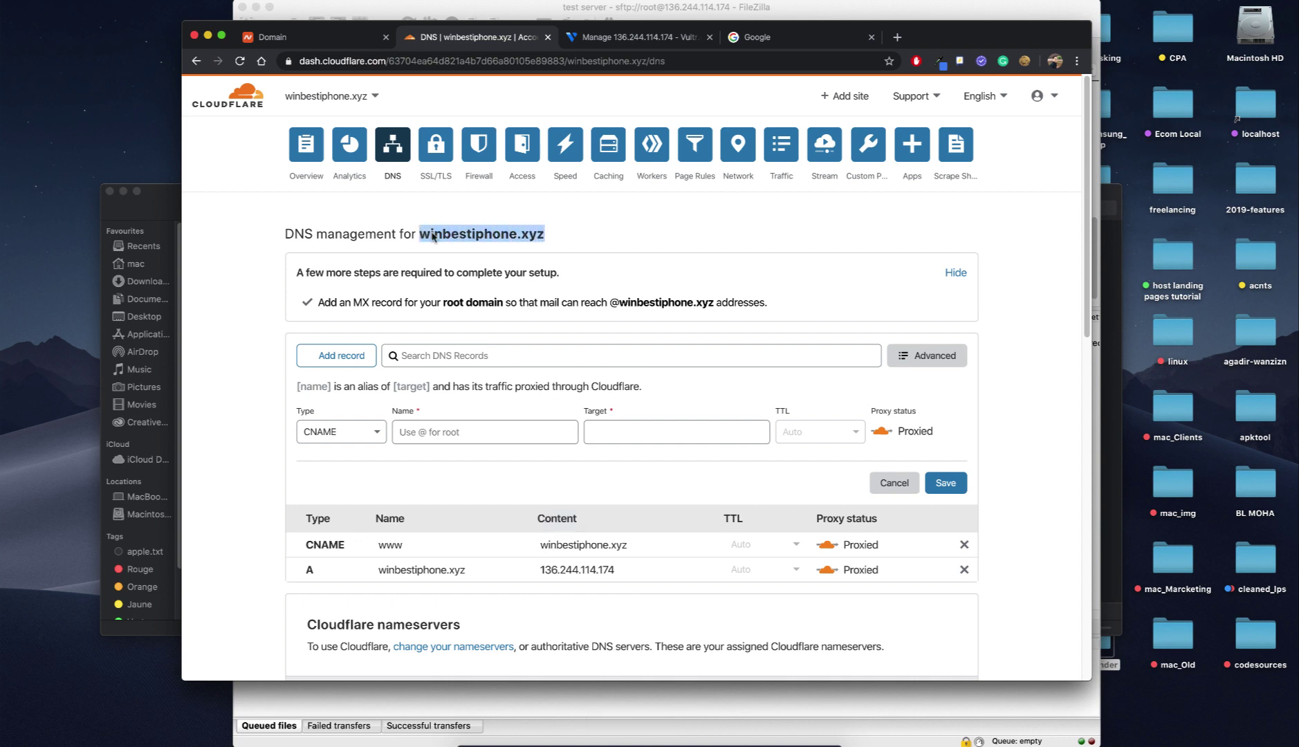
right_click(433, 237)
click(456, 261)
click(756, 738)
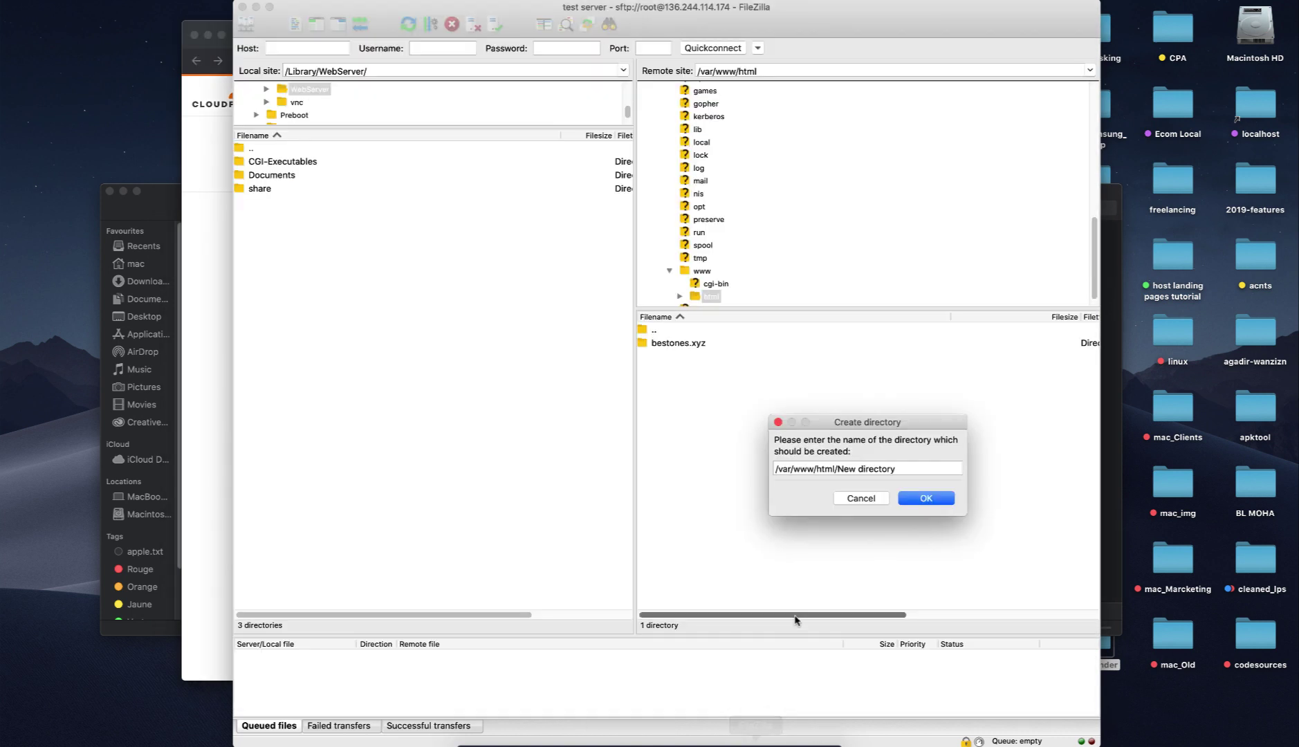
drag(837, 468, 947, 467)
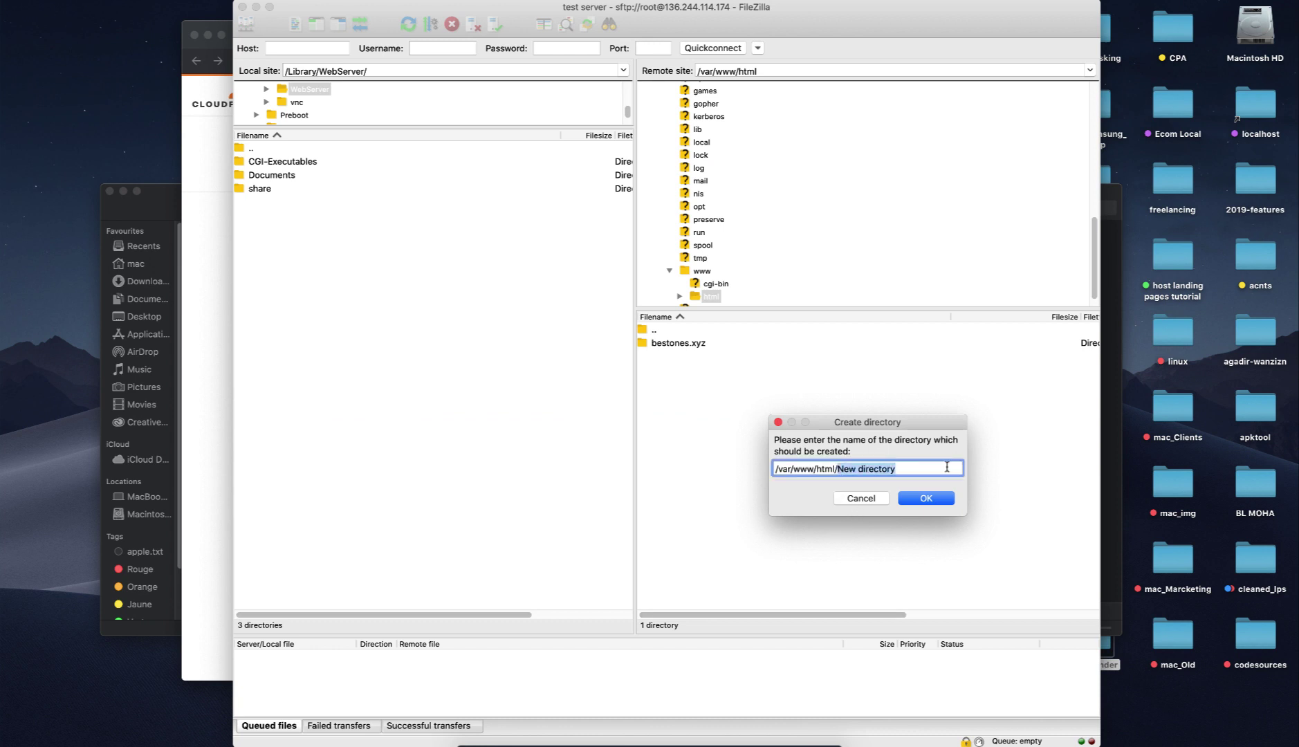
key(BackSpace)
key(super+v)
click(924, 497)
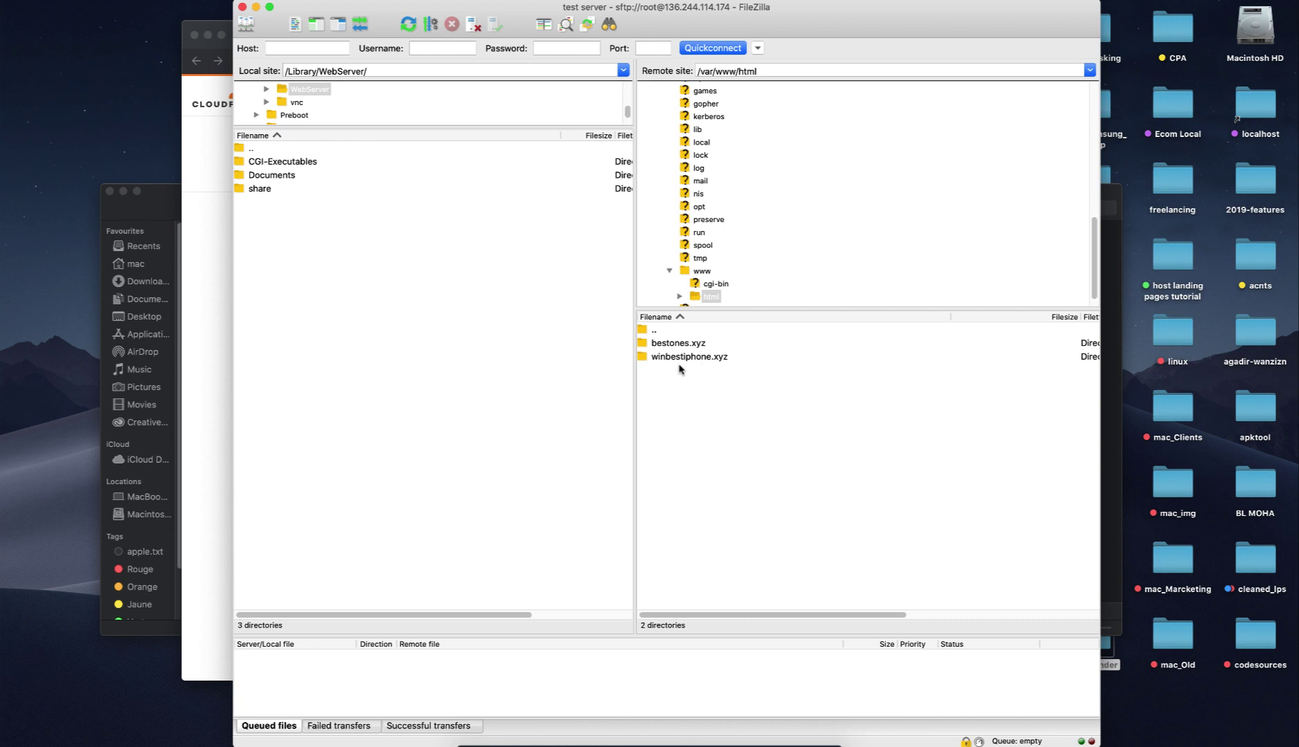
- Check the section of the to-add.txt notes on what to add to the hosts file, and return to FileZilla
click(565, 743)
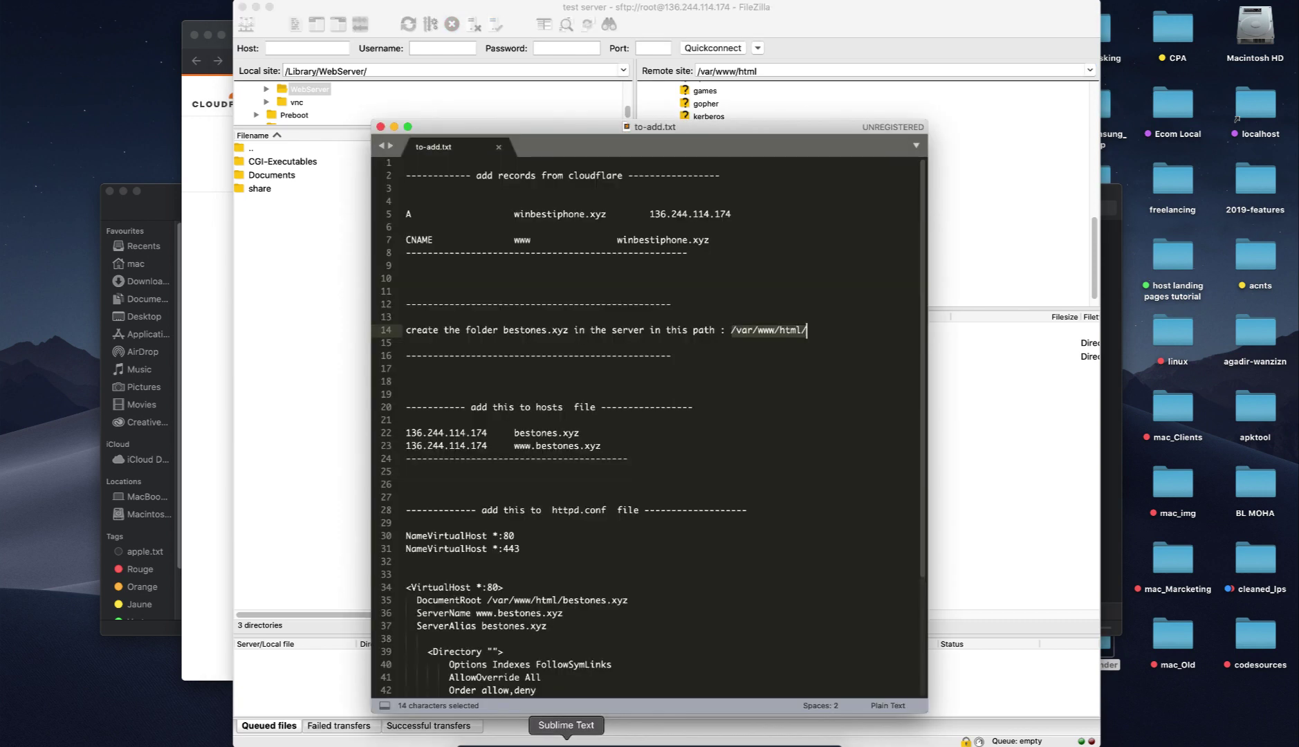
drag(469, 402, 584, 401)
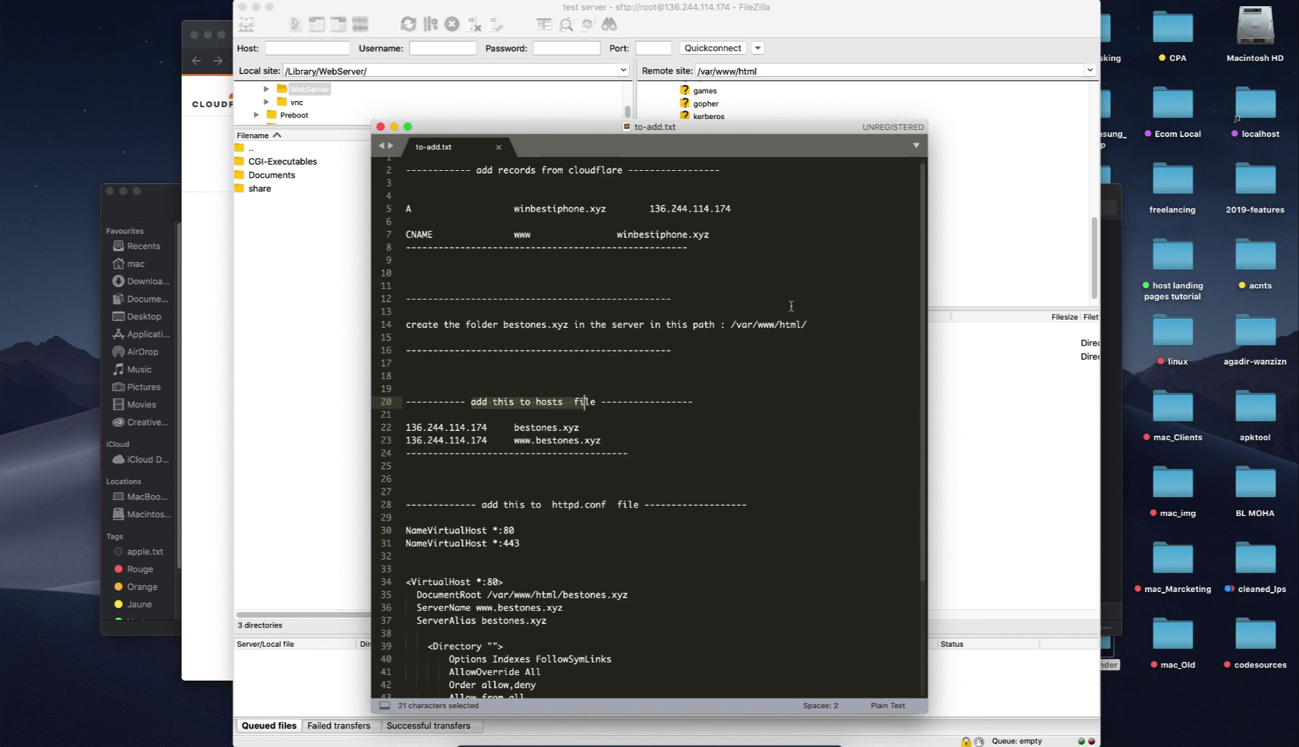
click(810, 32)
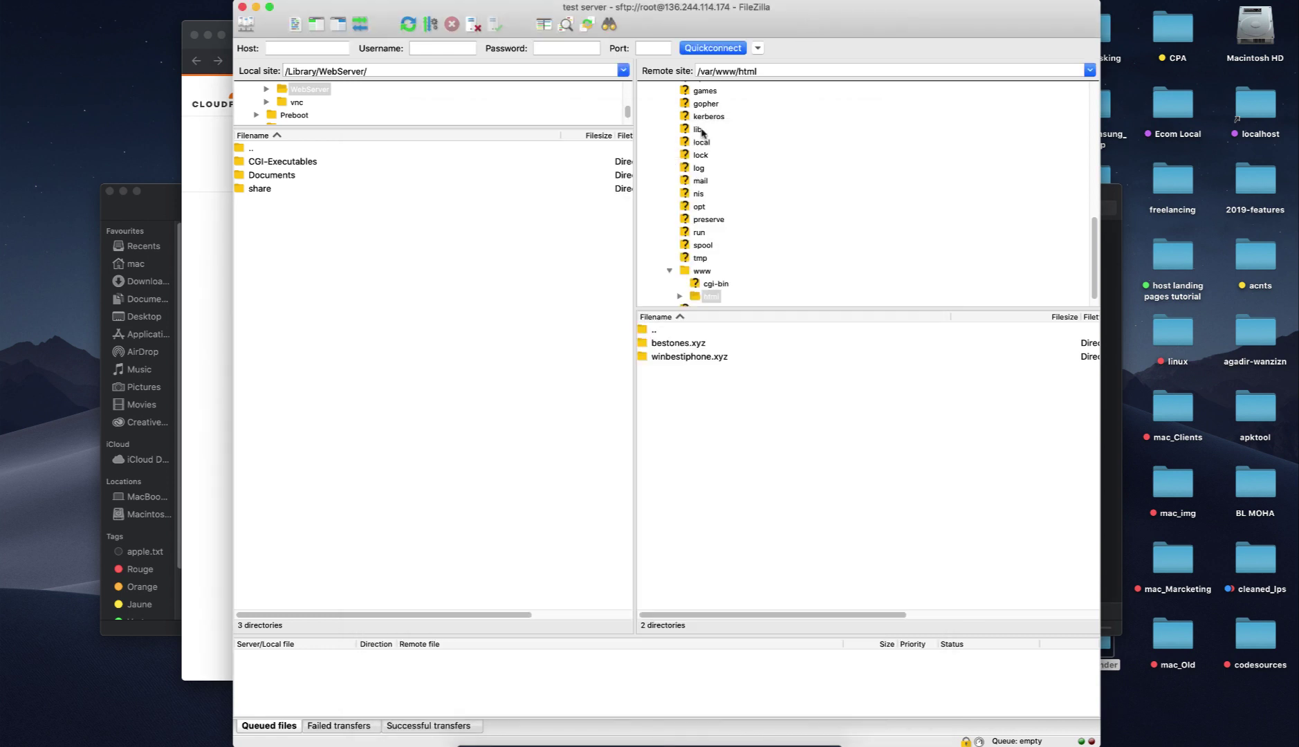
- Browse the remote server from /var/www/html up to its root directory and into /etc
double_click(645, 331)
double_click(643, 330)
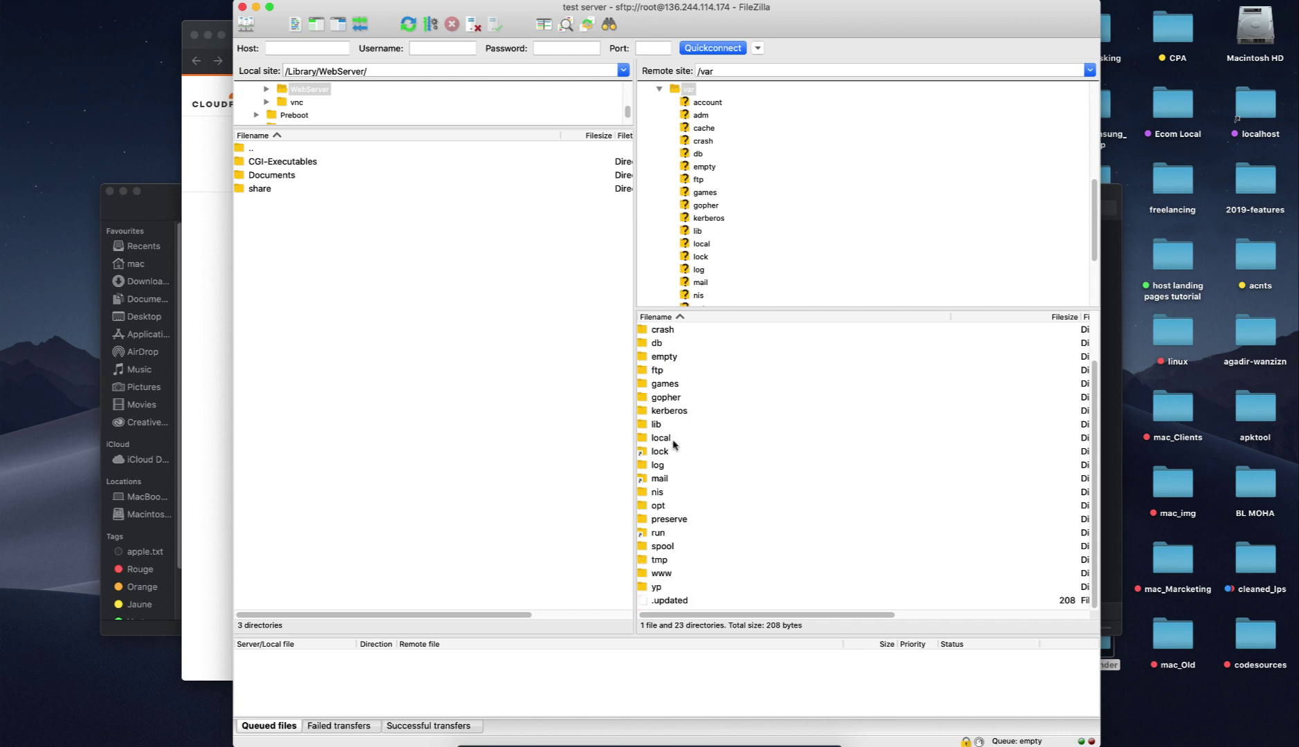
scroll(643, 376, up, 2)
double_click(643, 330)
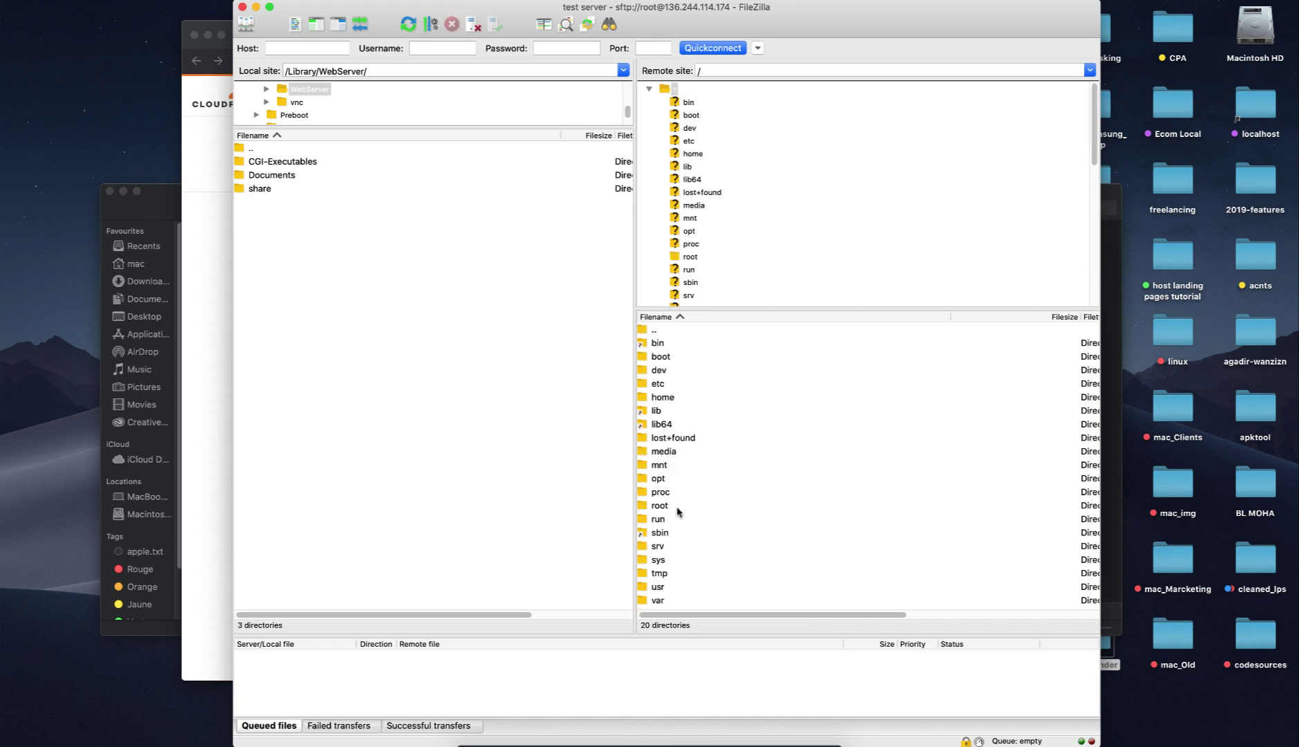
double_click(645, 385)
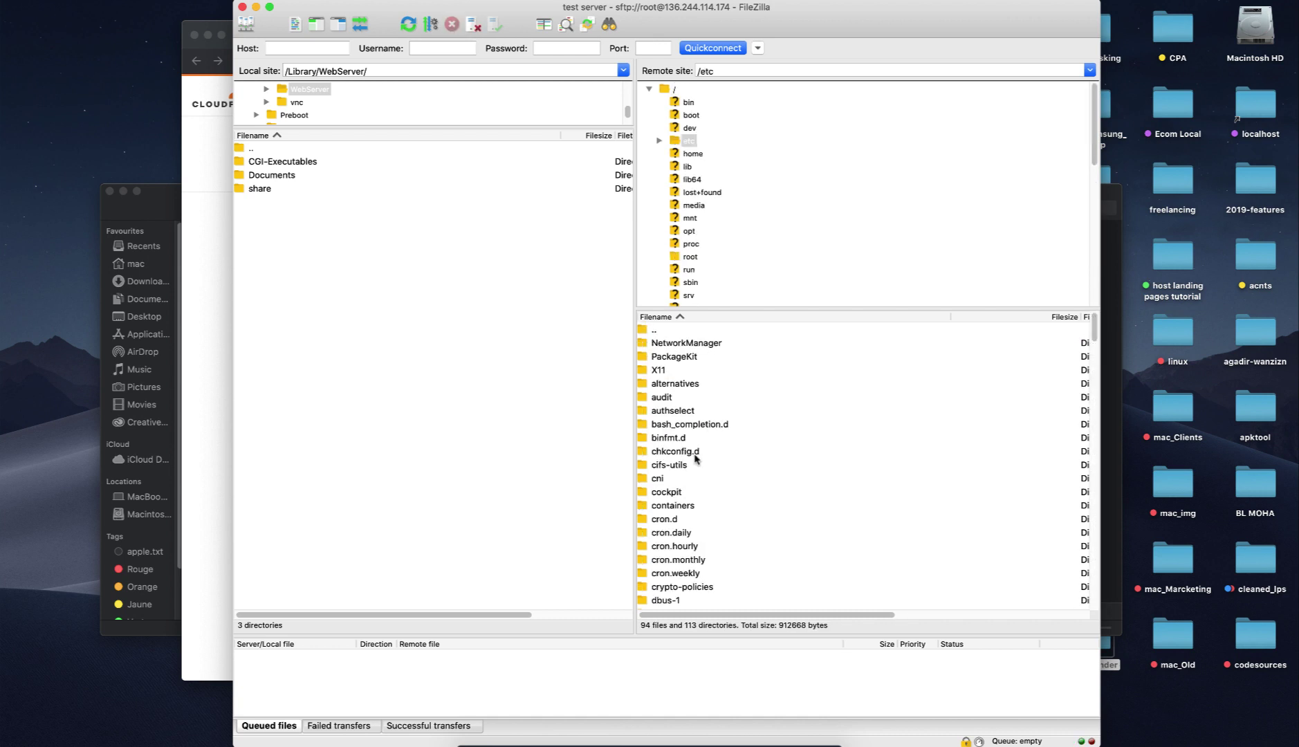
- Find the hosts file in the remote /etc directory and open it for editing
scroll(695, 457, down, 10)
scroll(695, 459, down, 15)
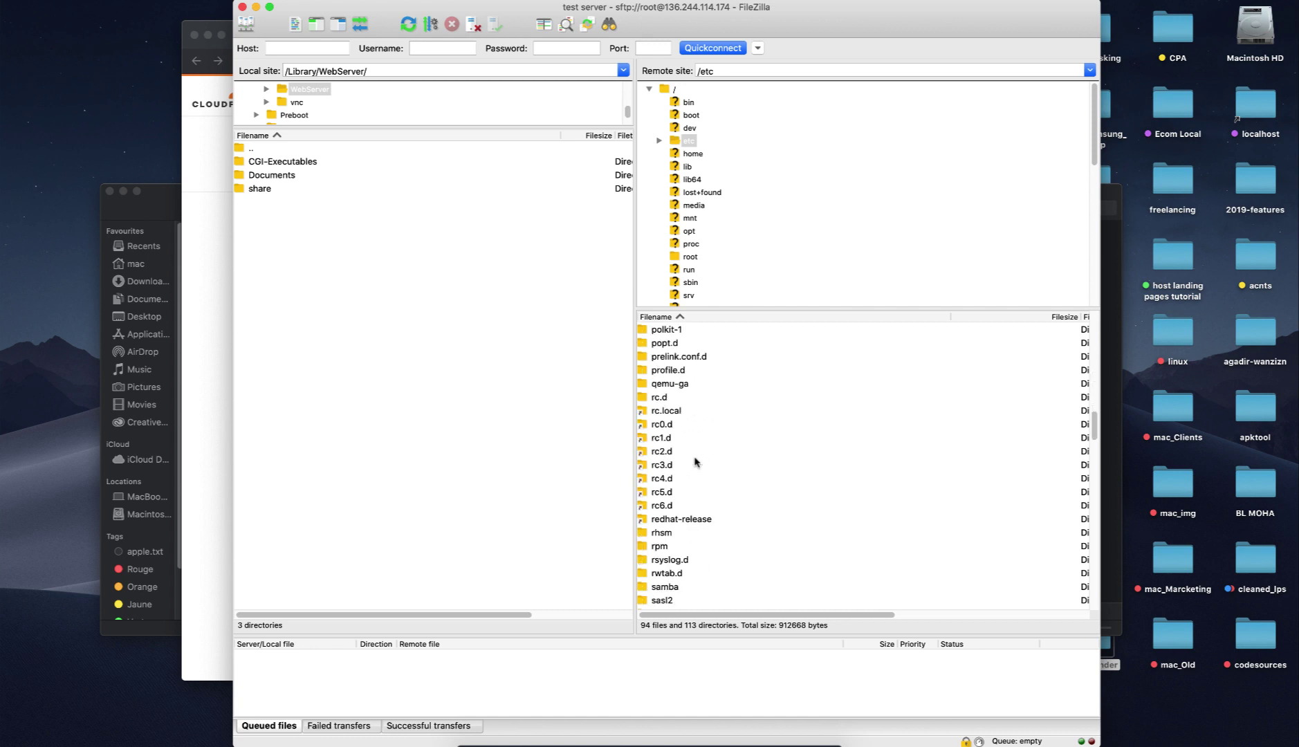
scroll(696, 463, down, 12)
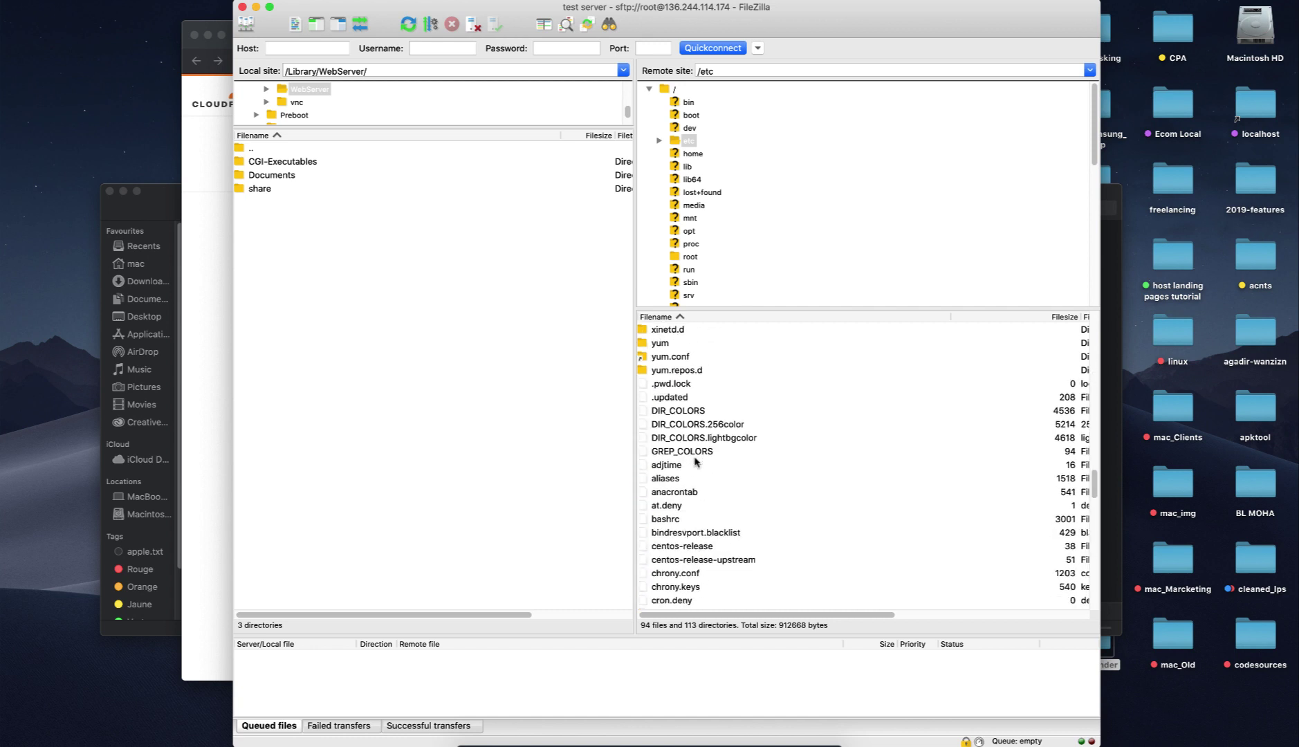
click(657, 574)
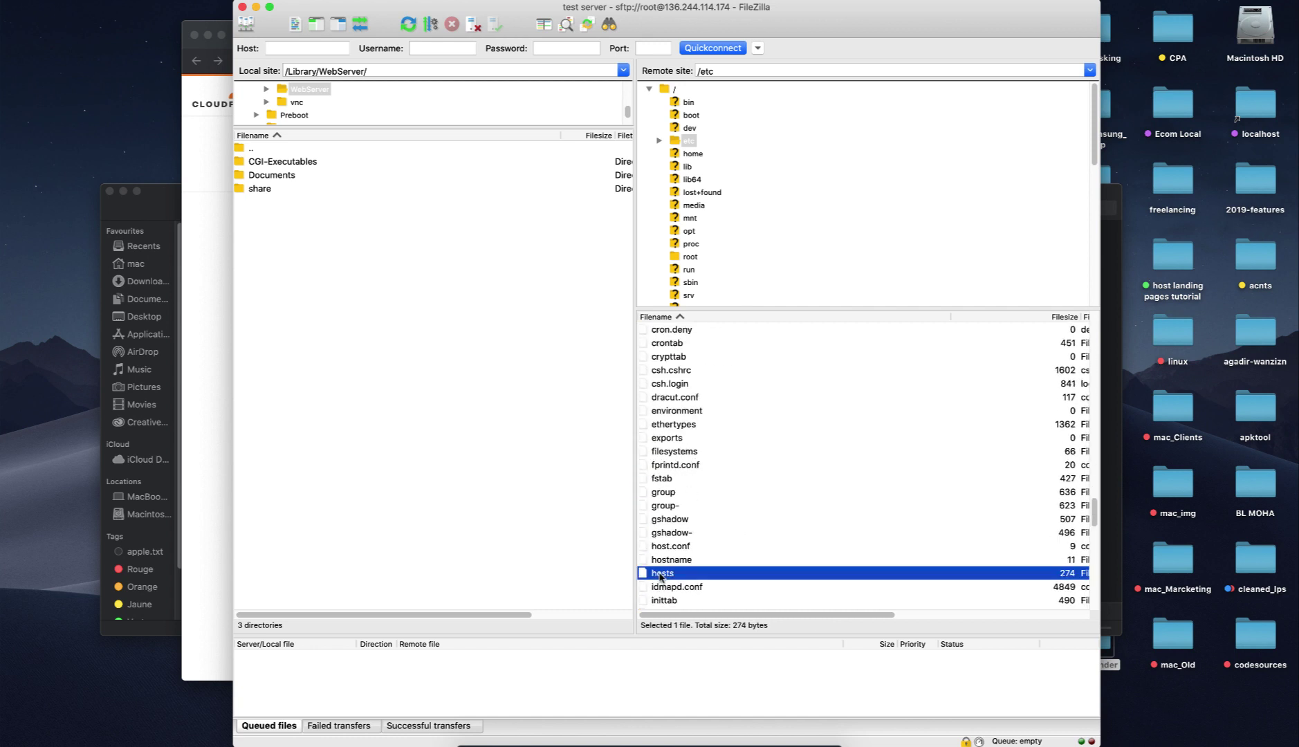
right_click(649, 569)
click(699, 573)
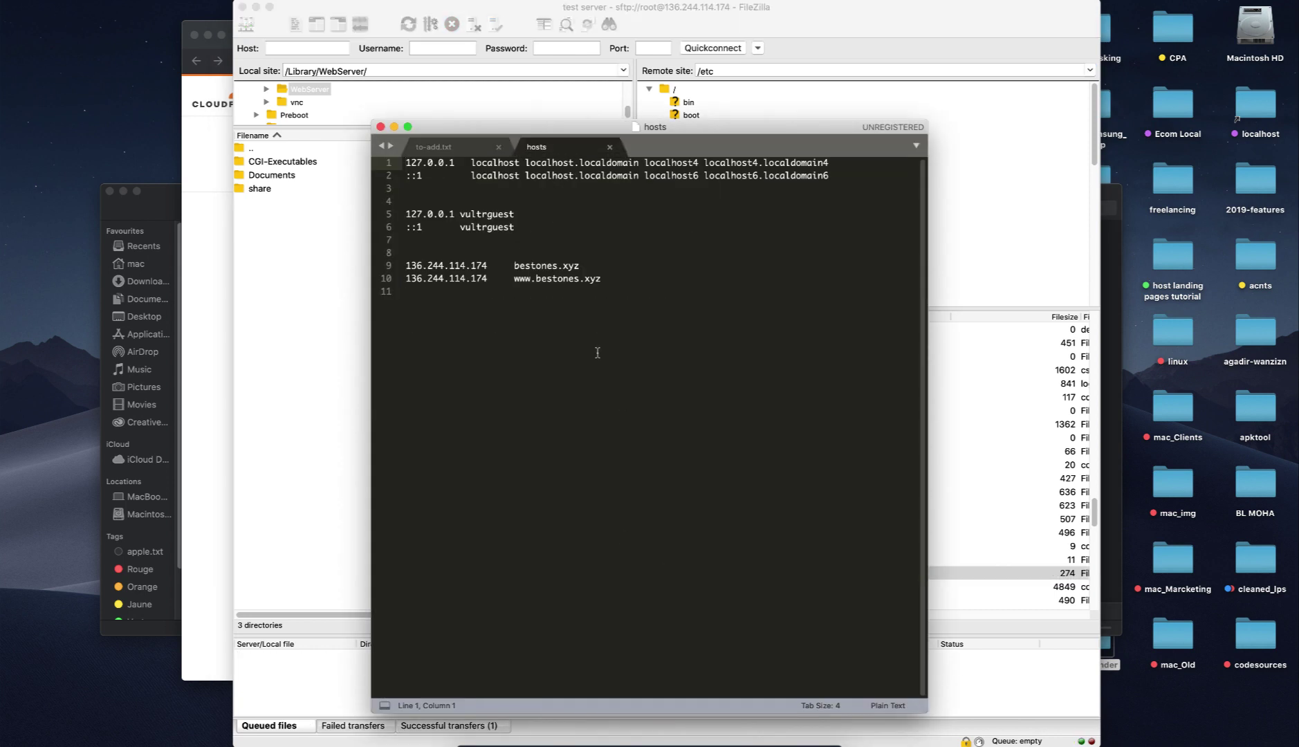
- Add blank lines at the end of the hosts file and duplicate the two bestones.xyz entries below the originals
click(598, 351)
key(Return)
key(Return)
key(Return)
drag(540, 362, 408, 253)
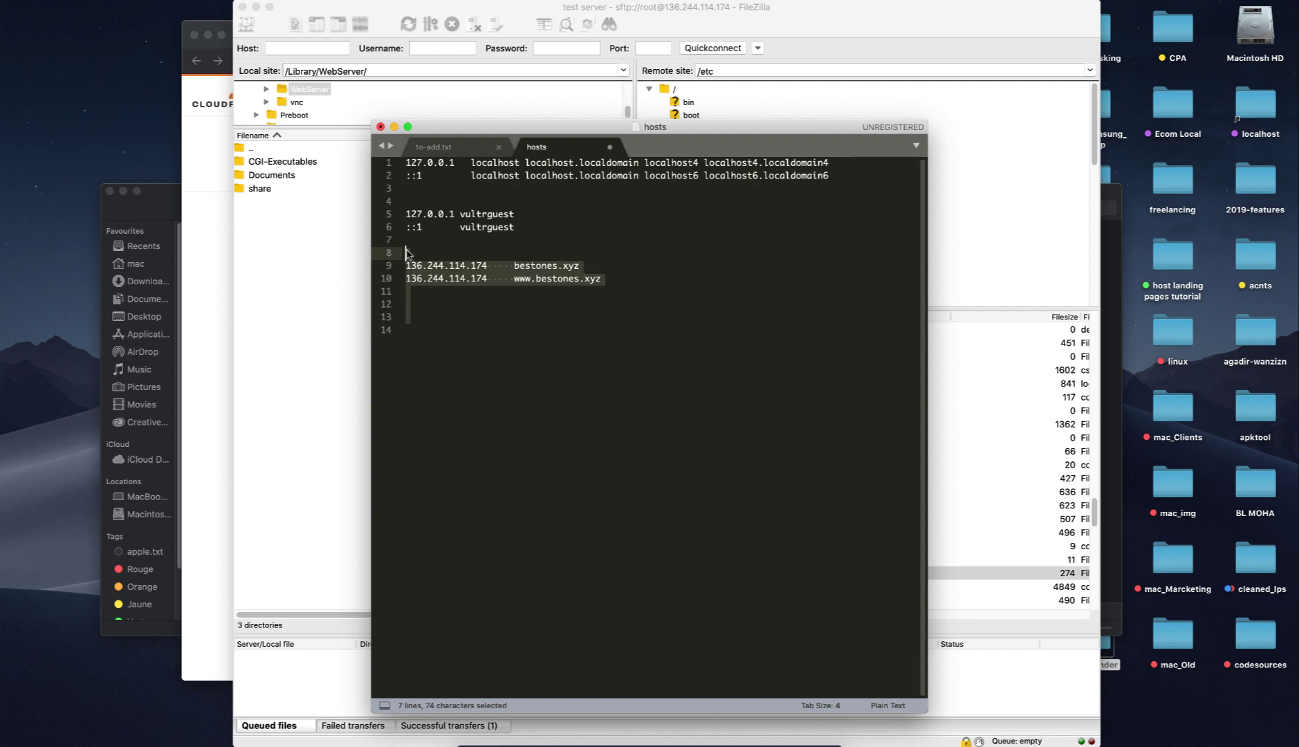
key(super+shift+d)
click(588, 346)
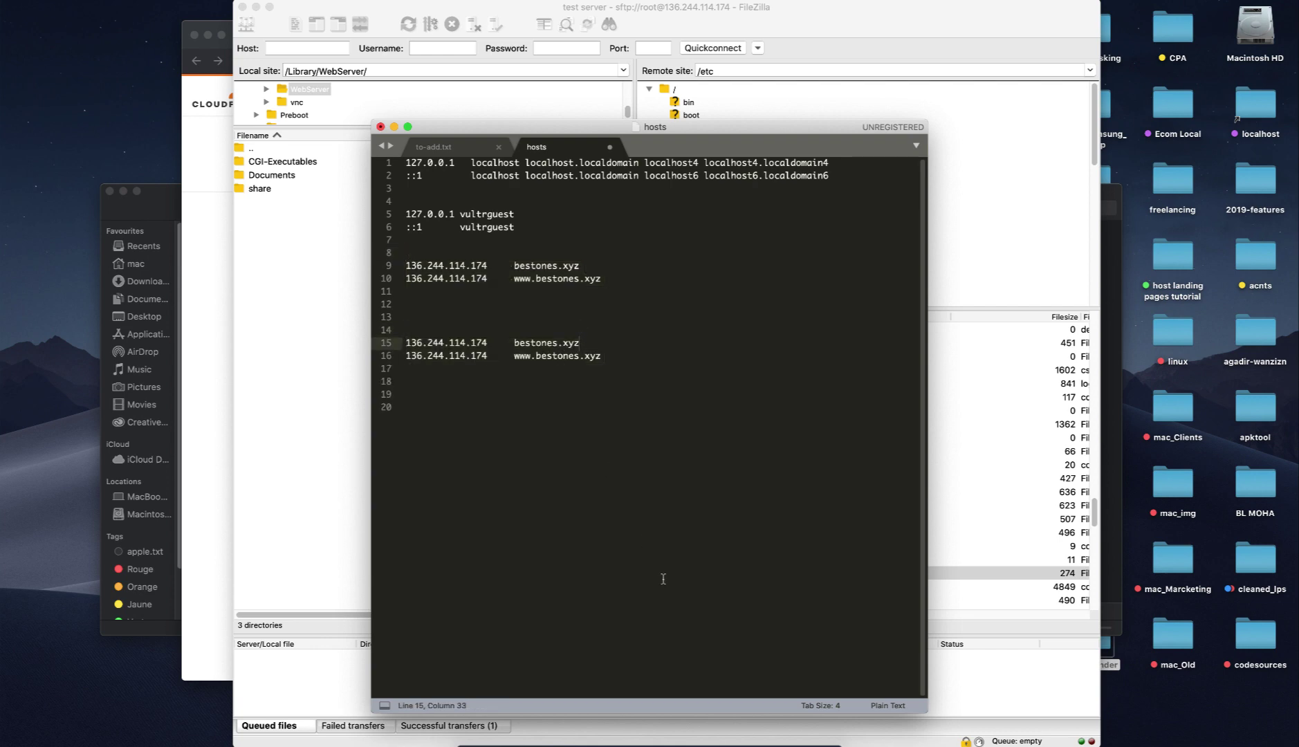
click(642, 739)
right_click(494, 231)
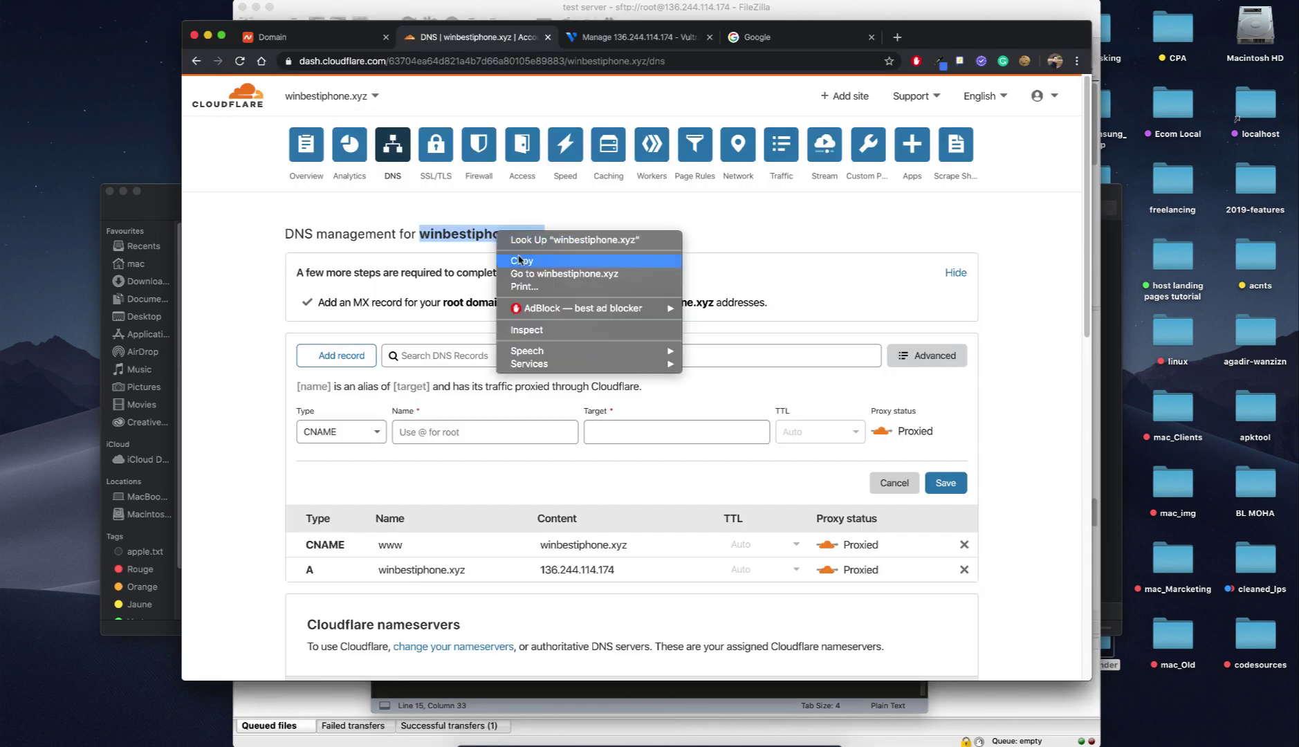
click(520, 260)
key(super+Tab)
drag(579, 343, 513, 343)
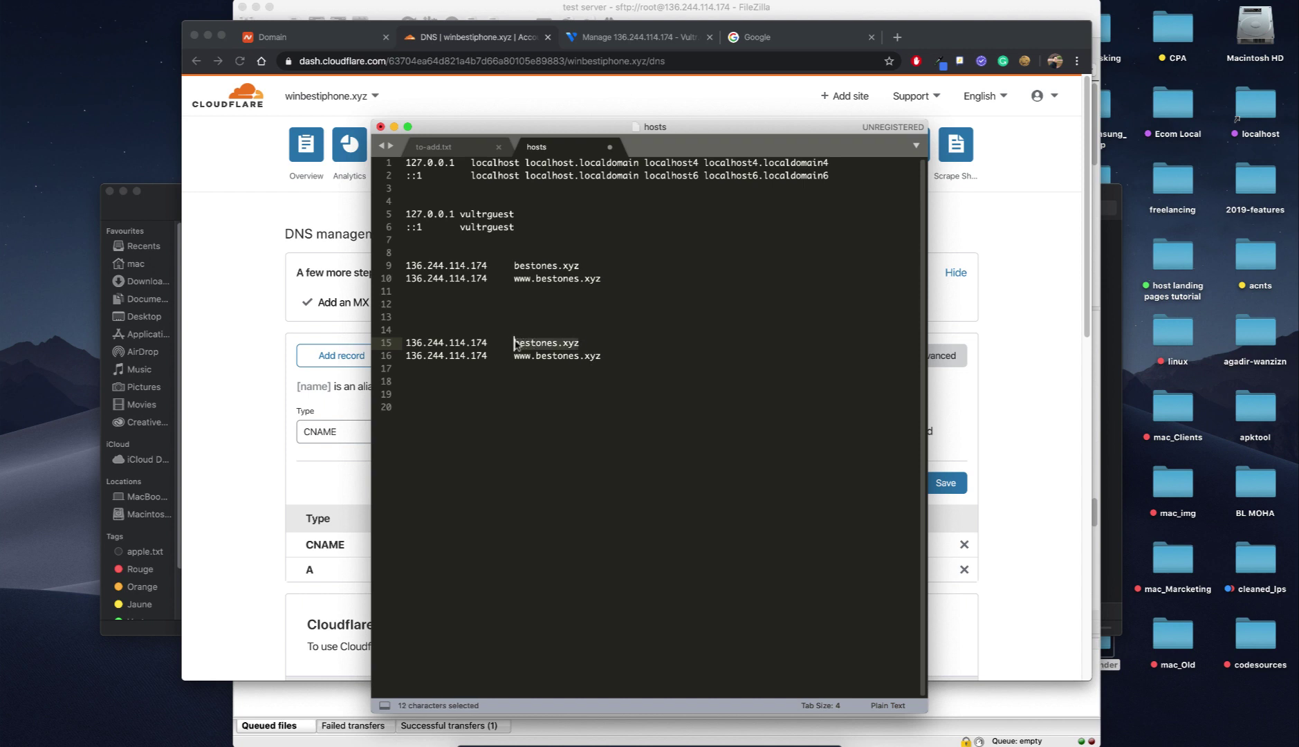
key(super+v)
drag(601, 356, 534, 356)
key(super+v)
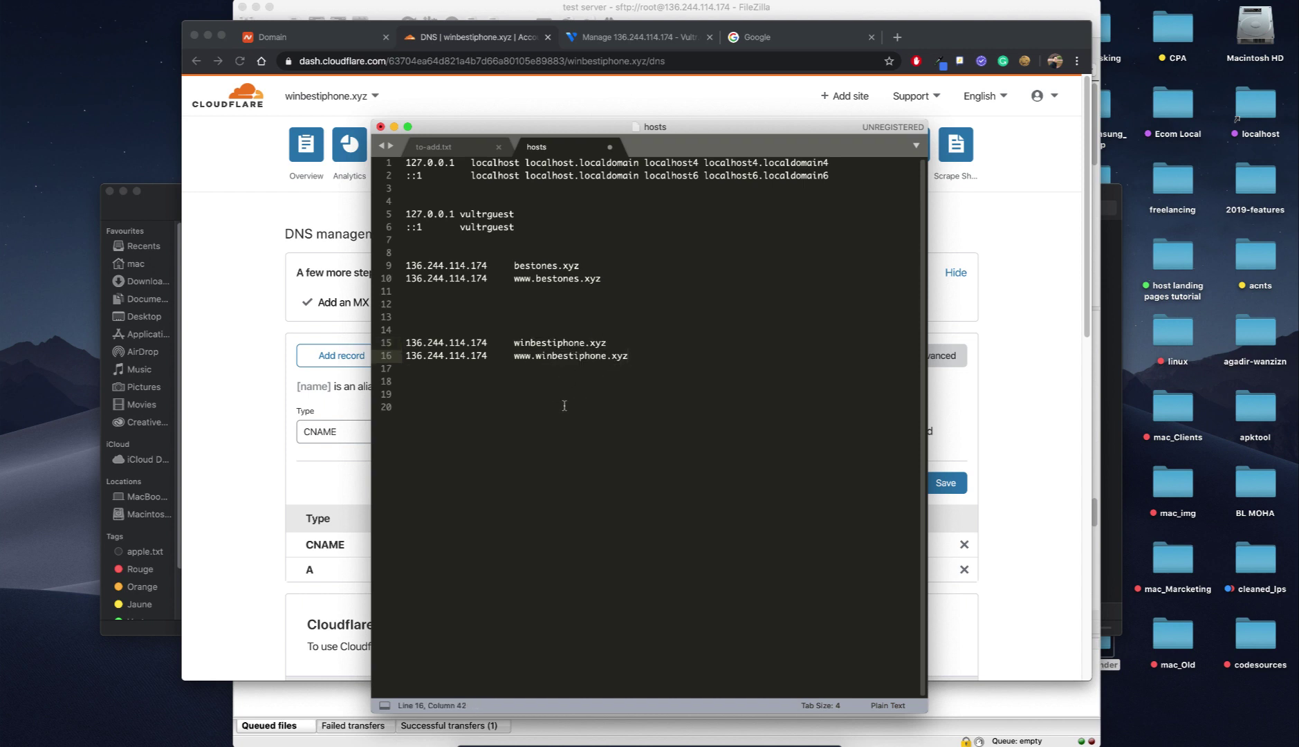
- Save the edited hosts file and upload it back to the server through FileZilla
click(565, 426)
key(super+s)
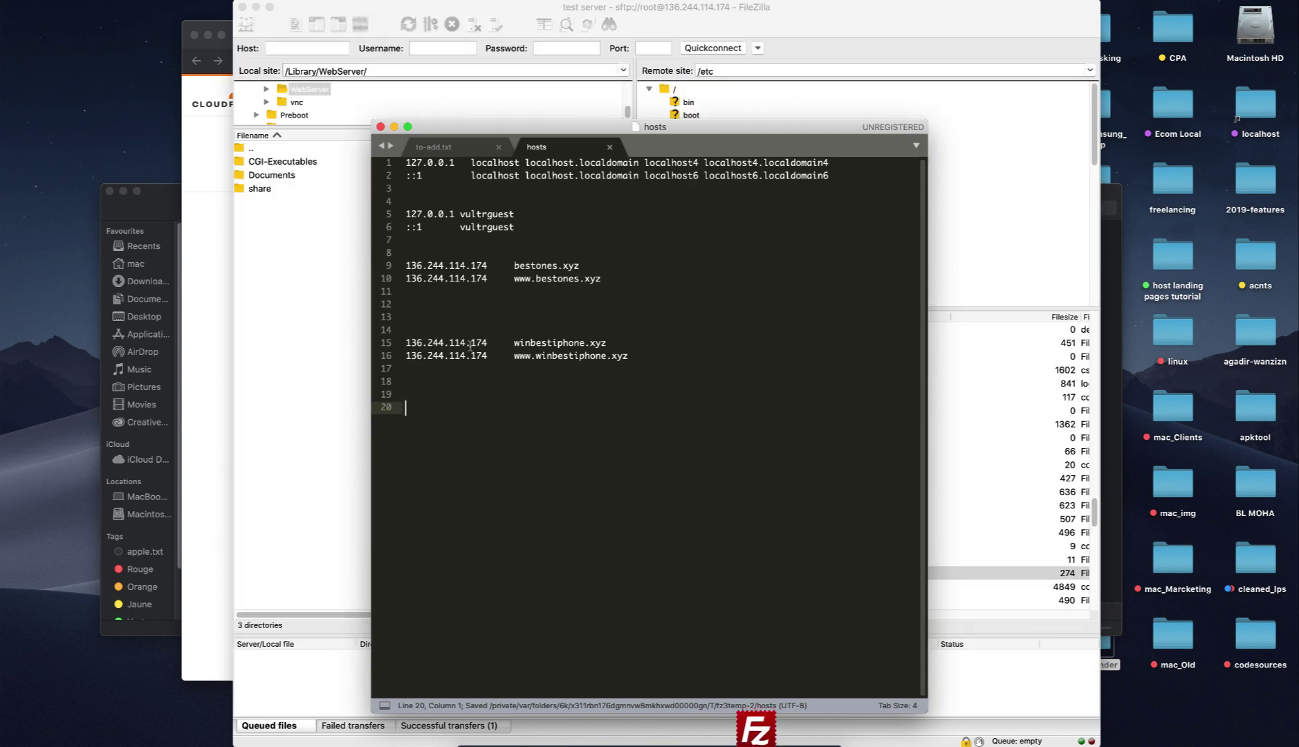
click(748, 726)
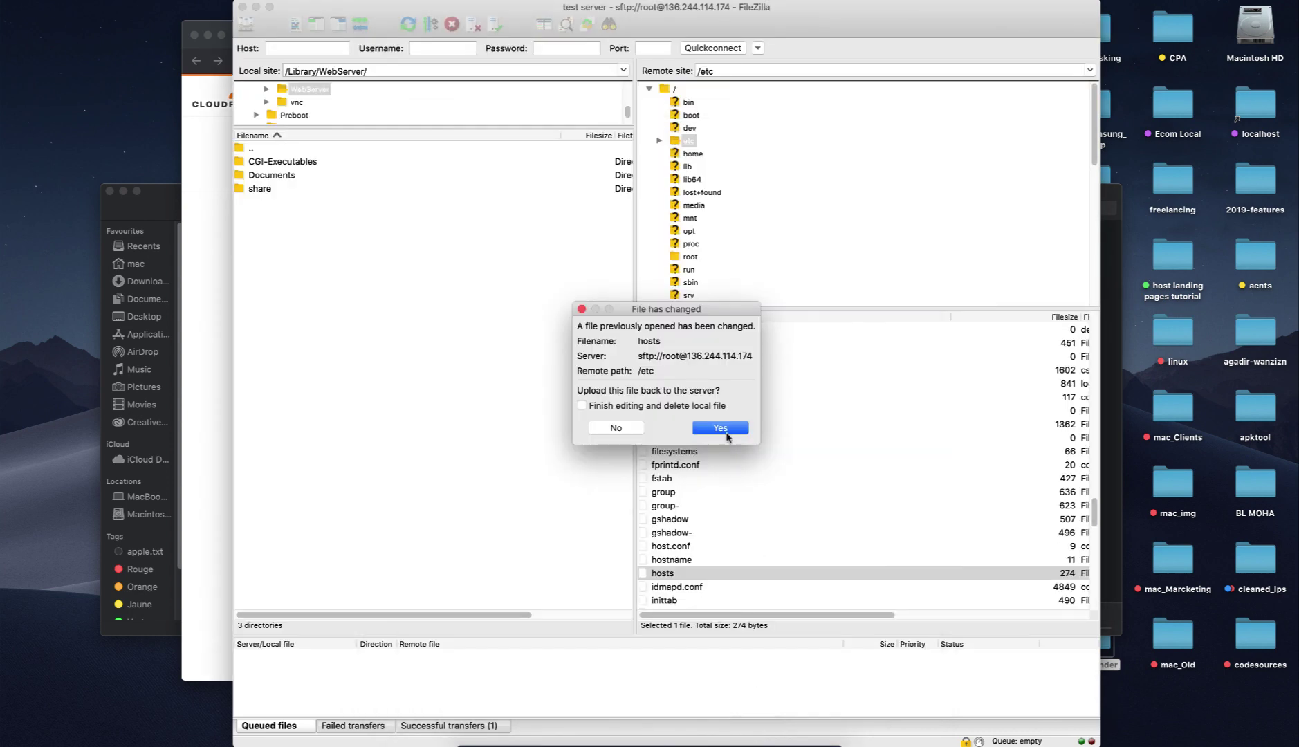
click(720, 427)
- Review the section of the to-add.txt notes listing what to add to the httpd.conf file
click(565, 728)
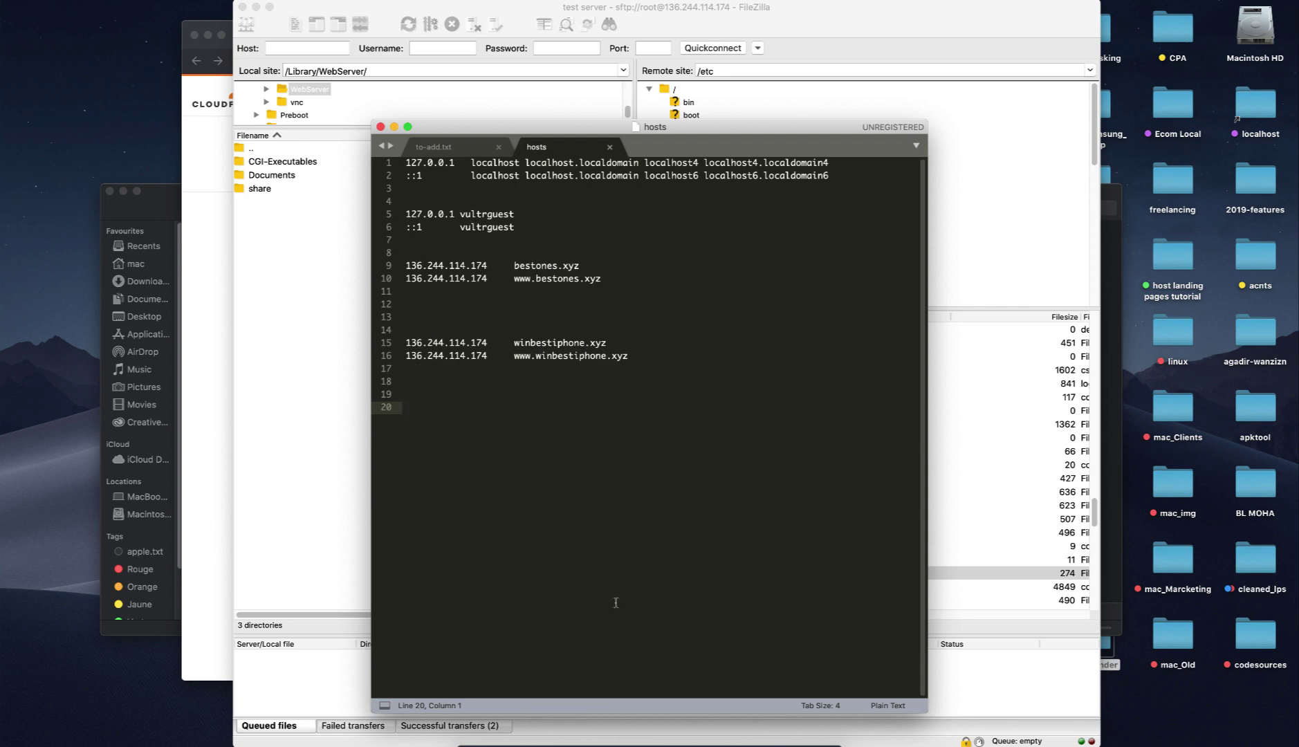
click(755, 735)
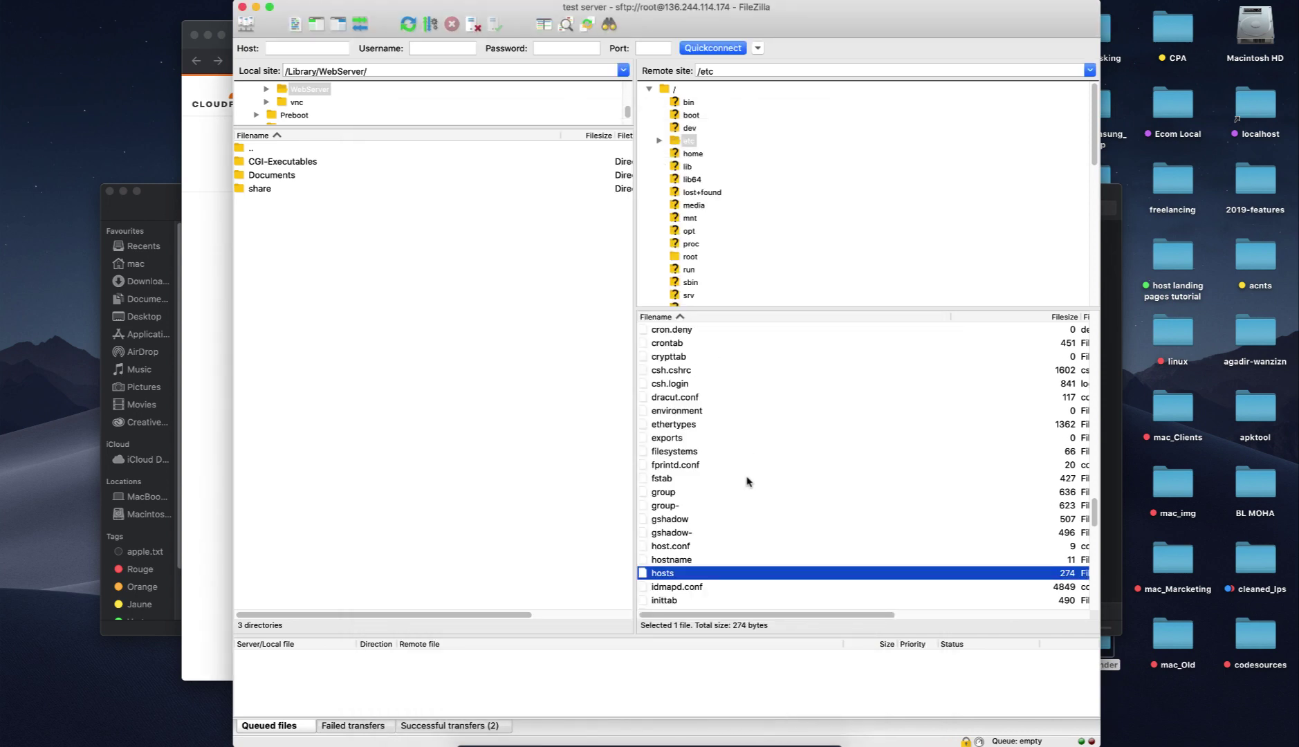
click(566, 727)
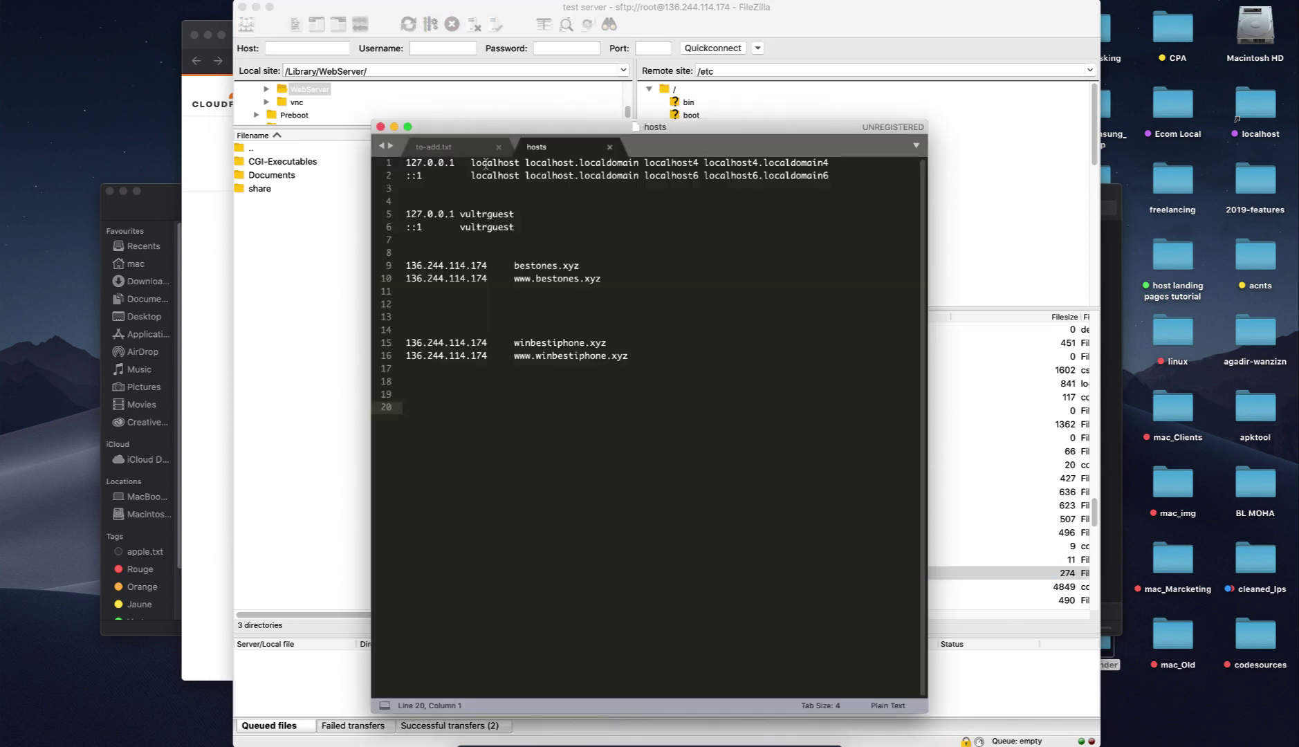
click(457, 147)
scroll(493, 367, down, 5)
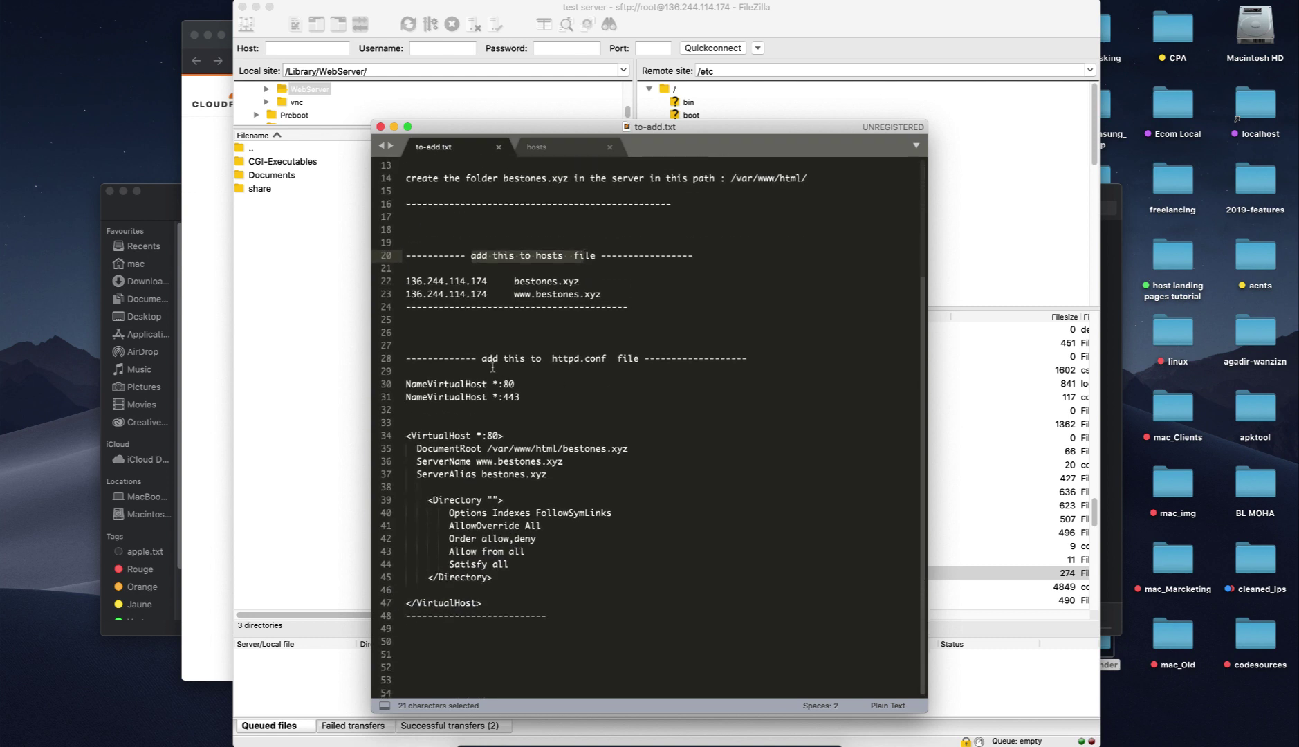
drag(599, 359, 552, 360)
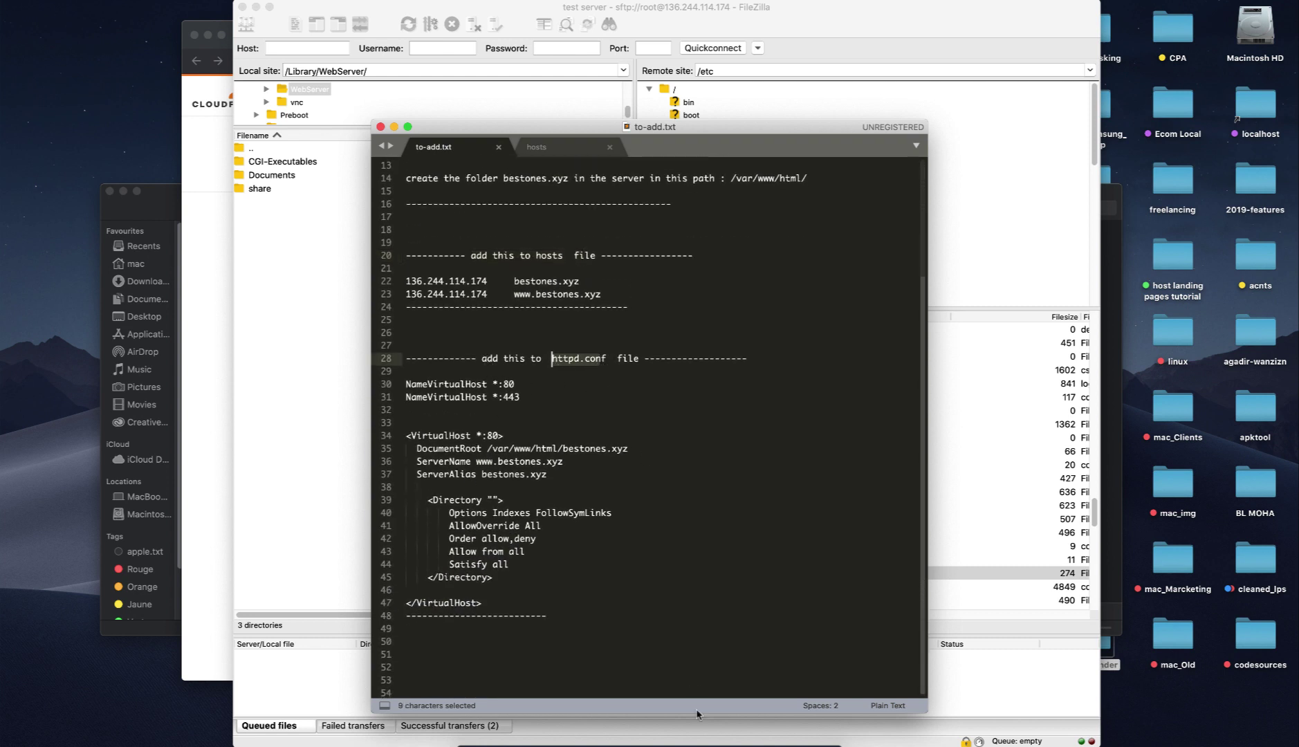
- Browse in FileZilla from the remote /etc directory into /etc/httpd/conf
click(719, 723)
scroll(690, 409, up, 15)
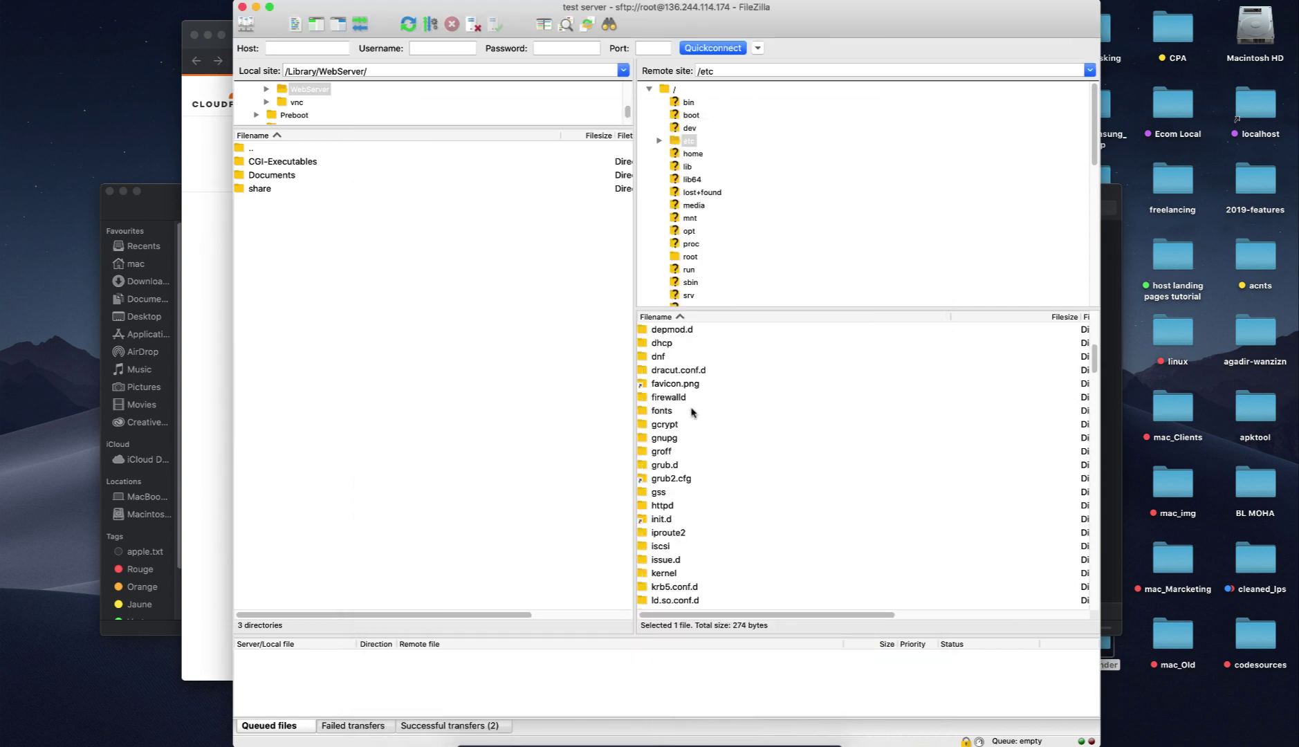
scroll(692, 412, up, 10)
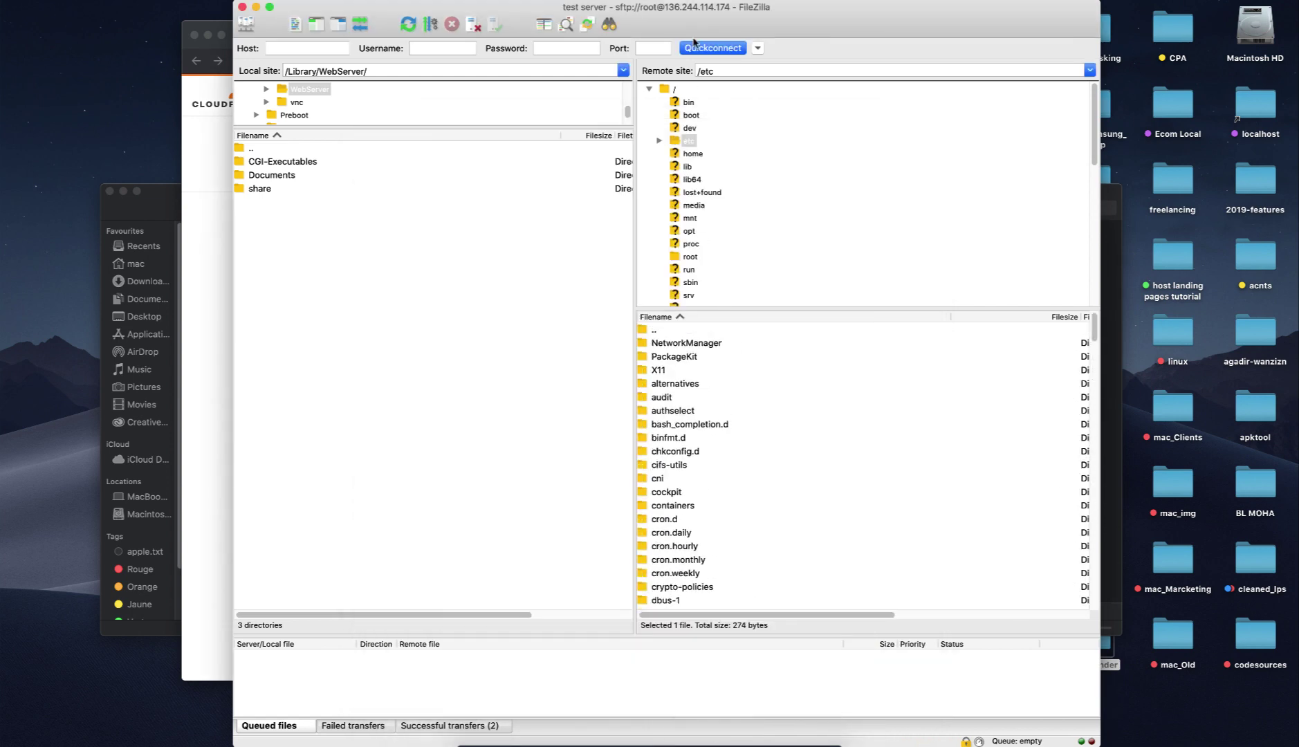
scroll(677, 391, down, 10)
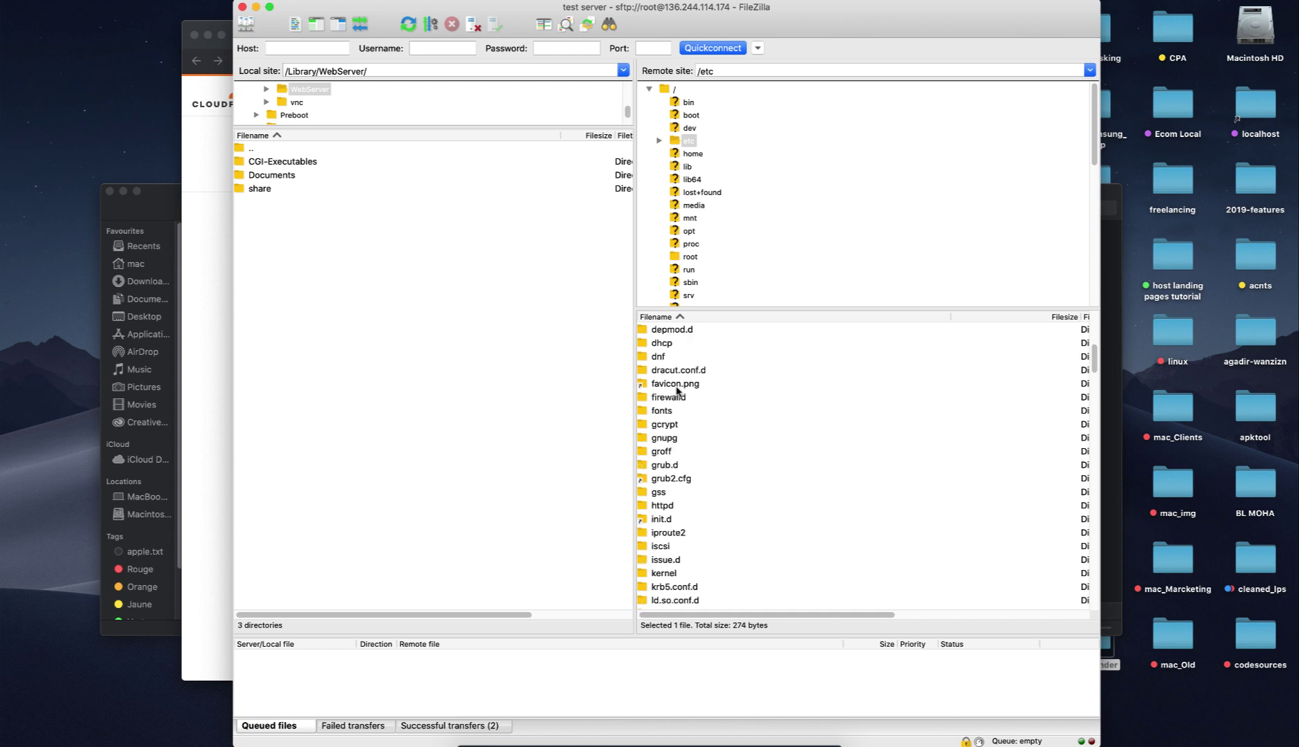
double_click(665, 508)
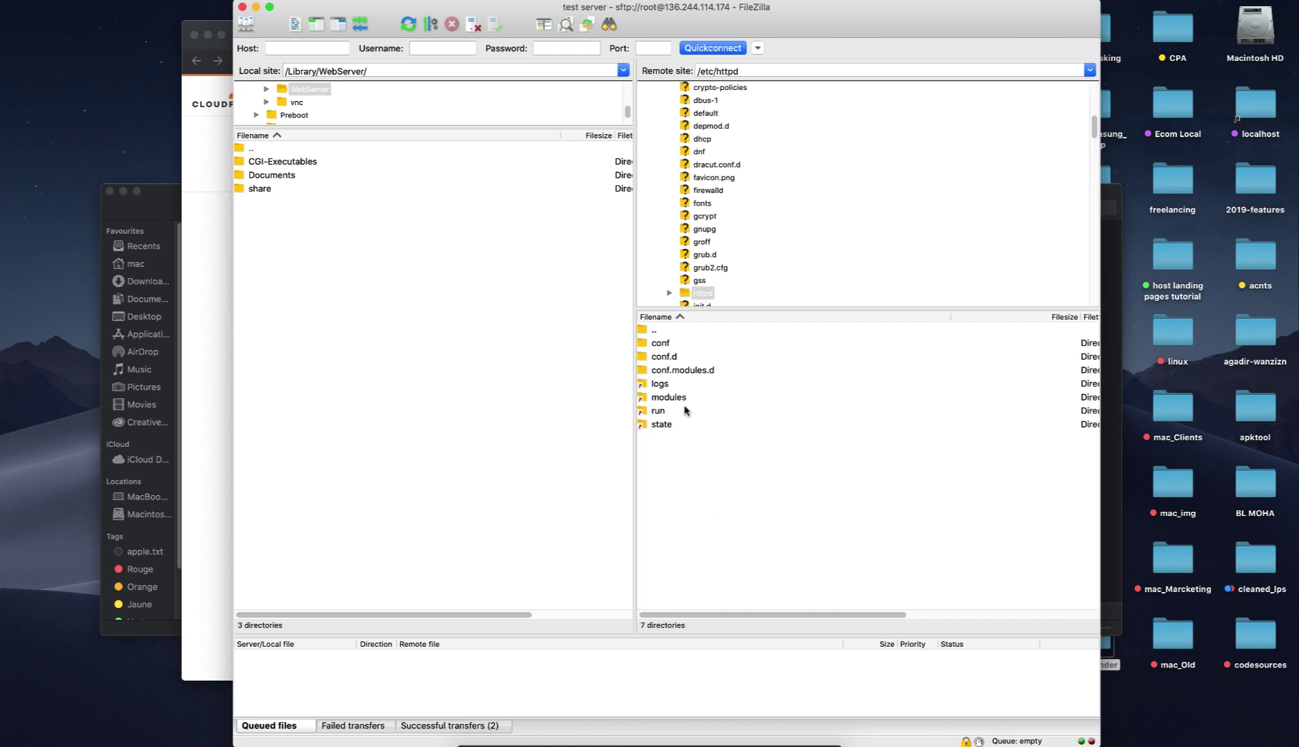
double_click(659, 344)
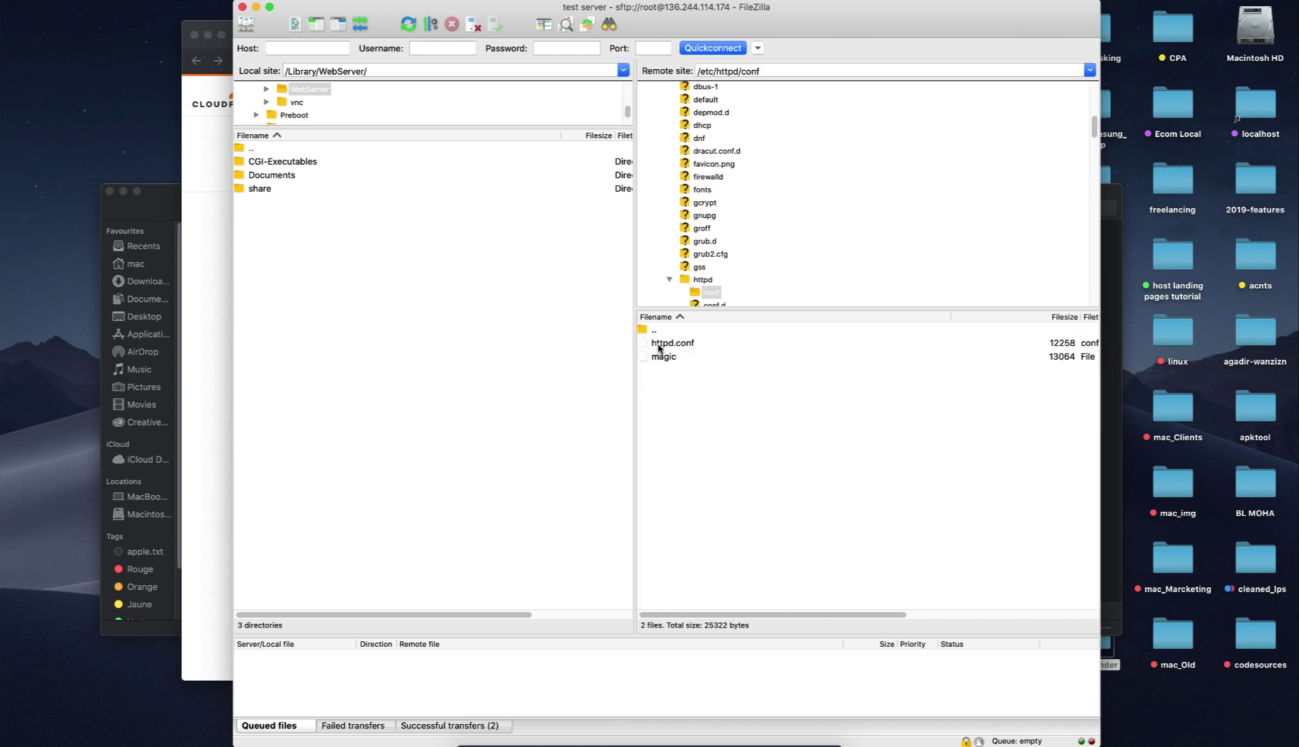
- Open the remote httpd.conf file for editing
click(659, 344)
right_click(659, 346)
click(683, 373)
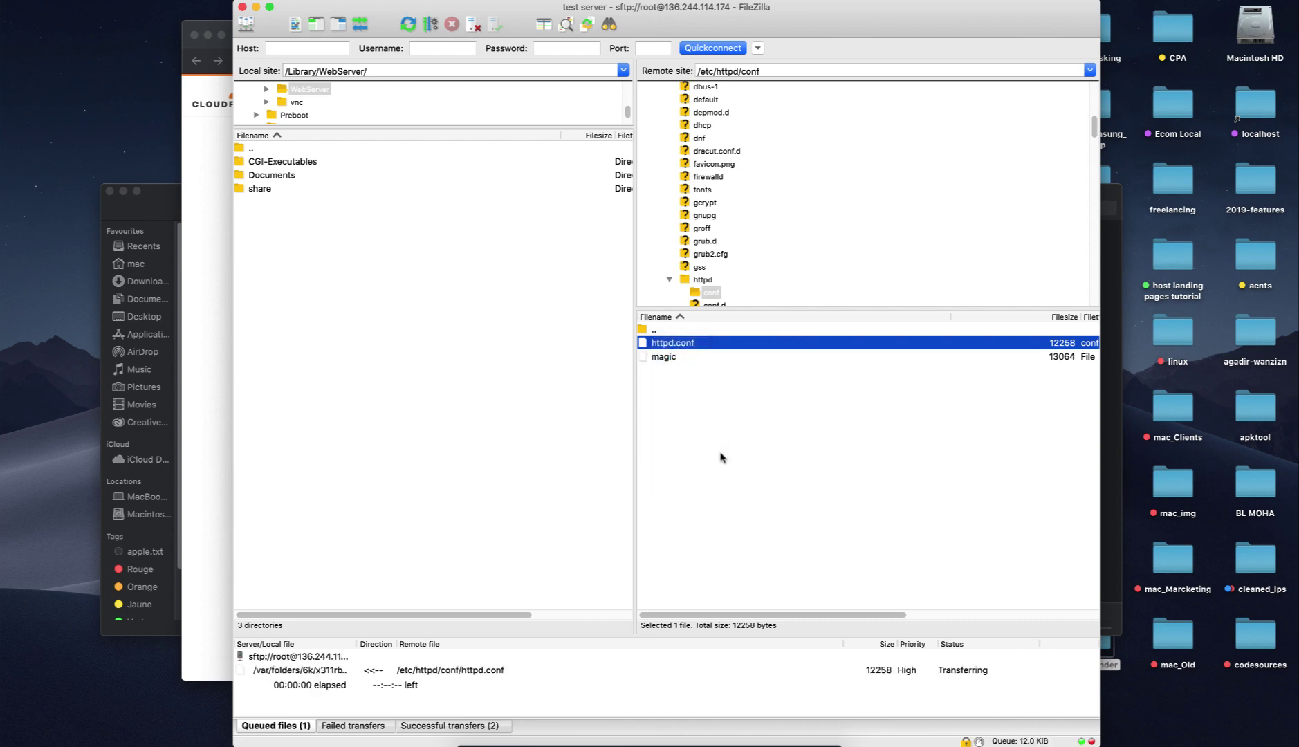
- Examine the virtual host configuration at the end of httpd.conf and the NameVirtualHost lines in the to-add.txt notes
scroll(660, 386, down, 10)
scroll(661, 386, down, 10)
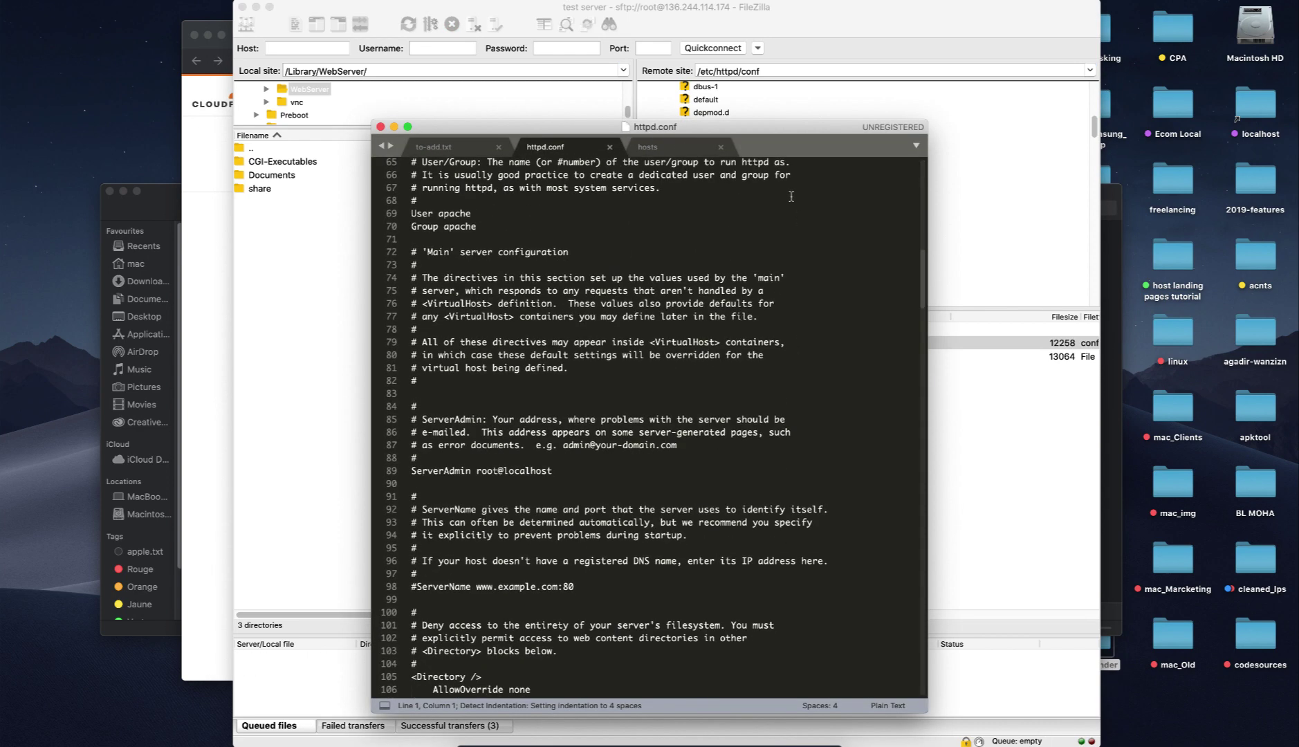
drag(776, 133, 828, 102)
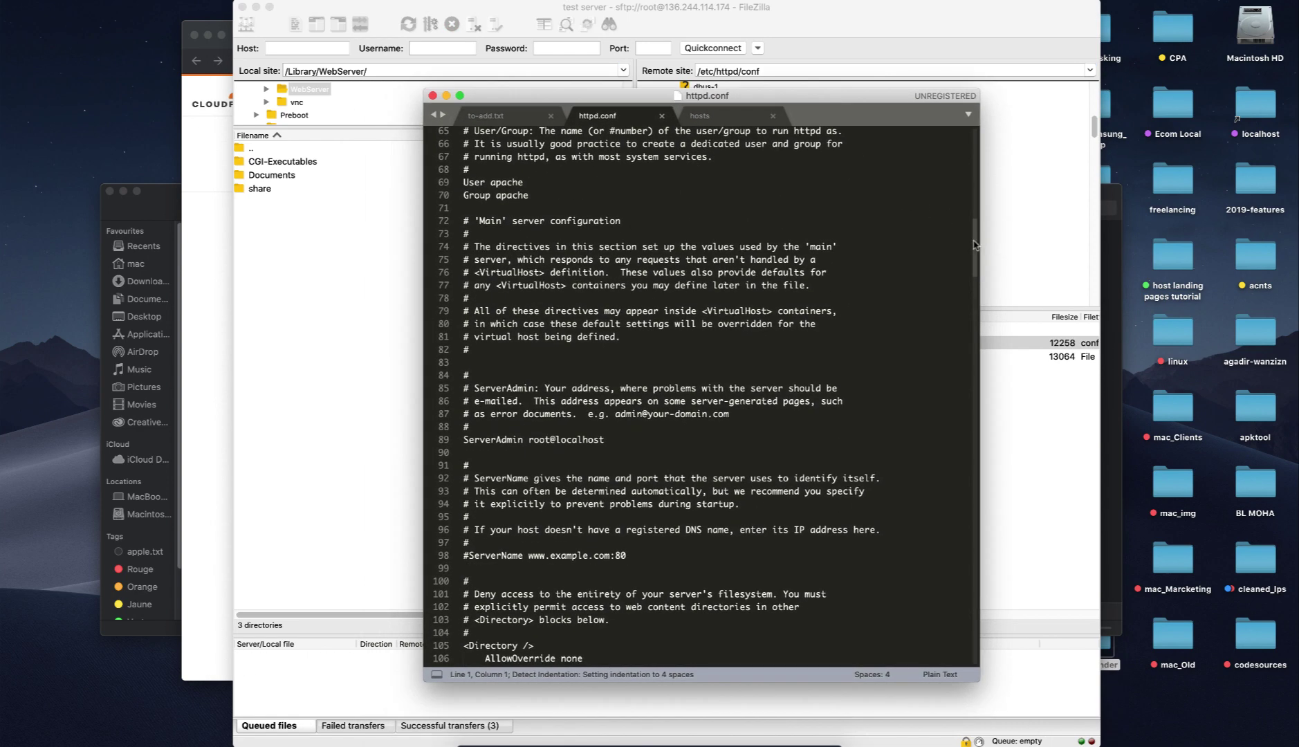
drag(975, 245, 979, 635)
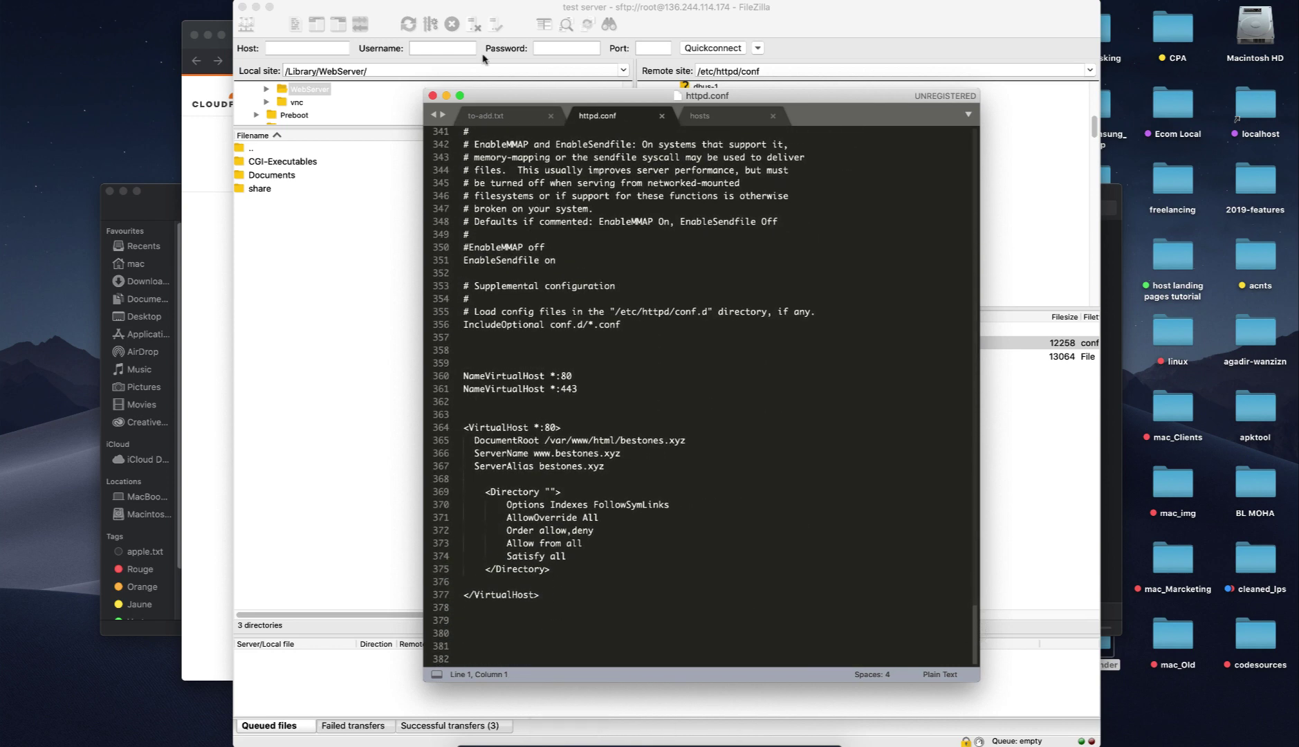
click(505, 125)
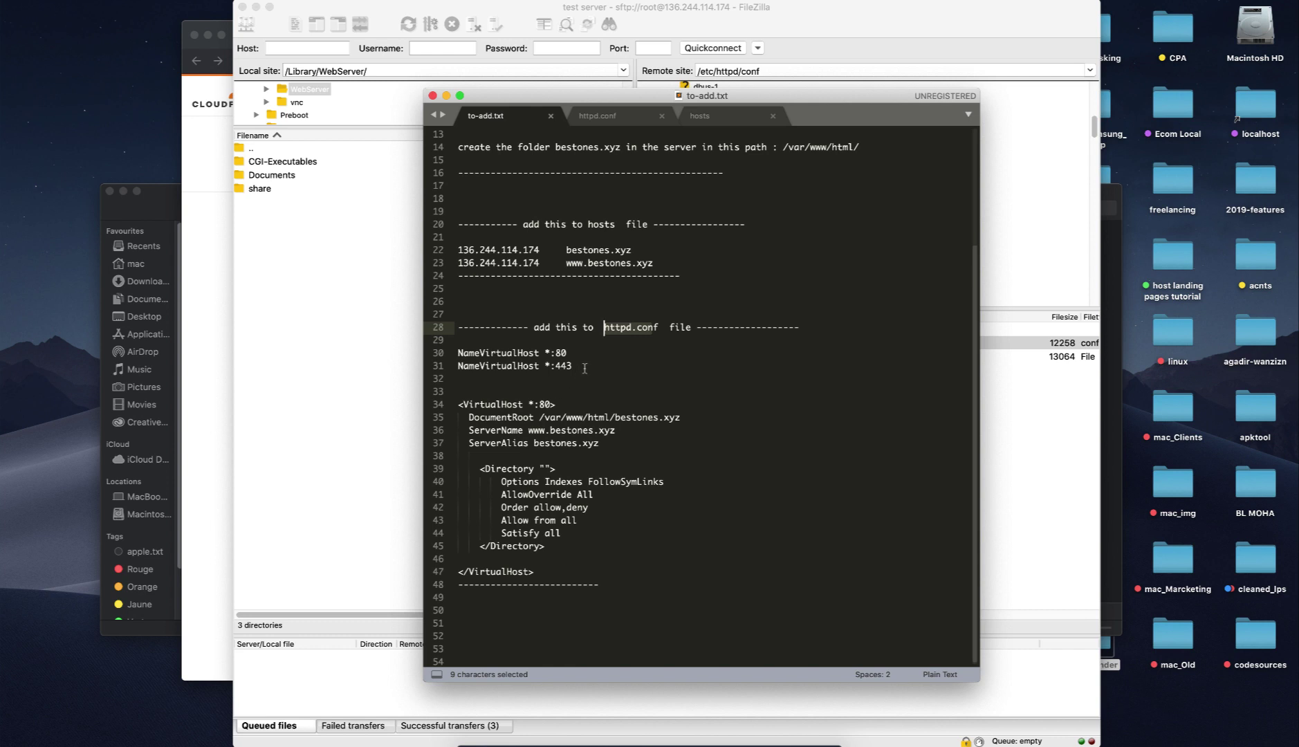
drag(584, 368, 451, 355)
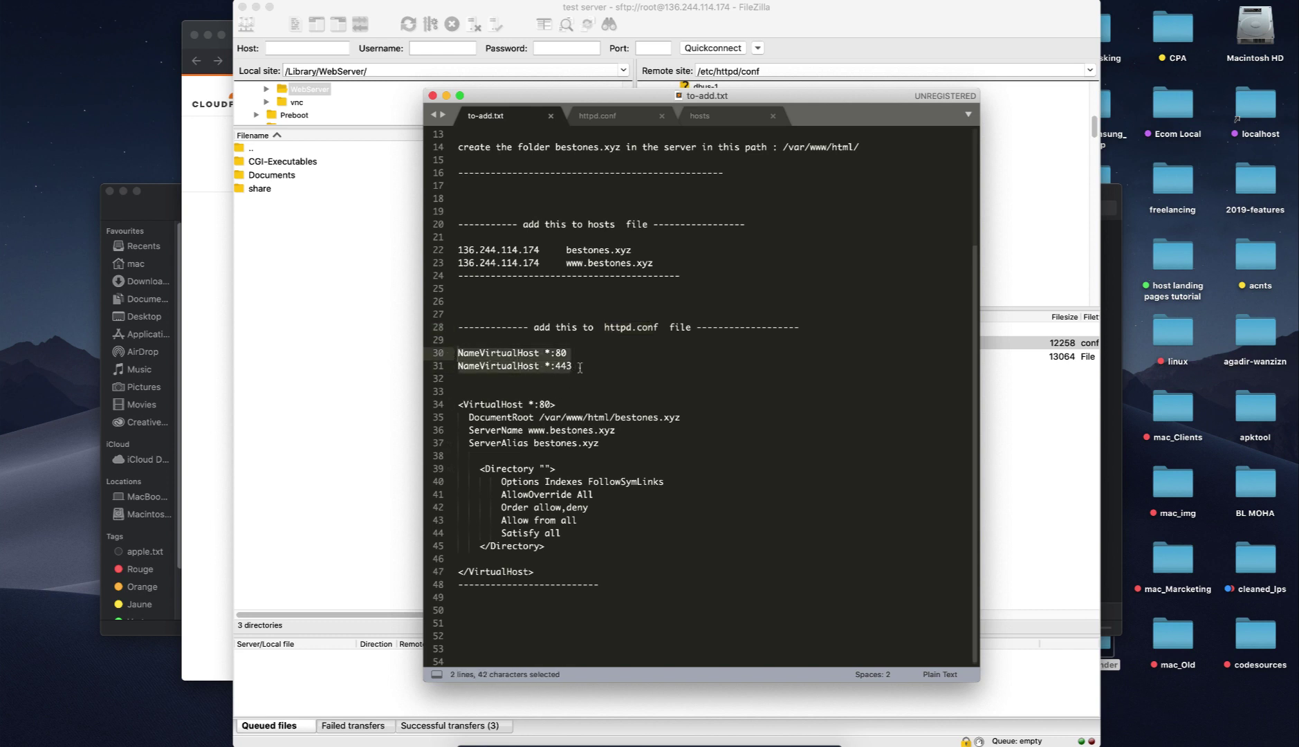
click(580, 368)
- In to-add.txt, remove the blank line above the closing VirtualHost tag and copy the entire VirtualHost *:80 block
click(543, 561)
key(super+x)
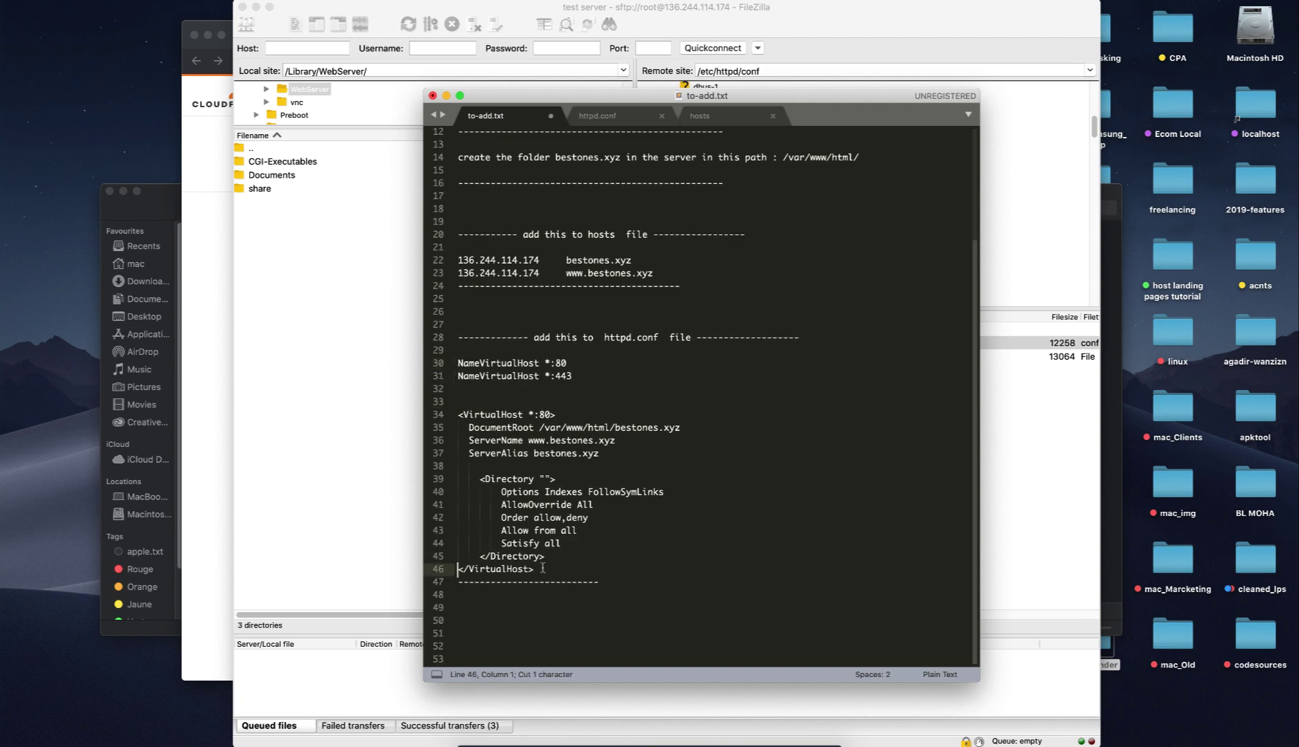
drag(542, 568, 445, 413)
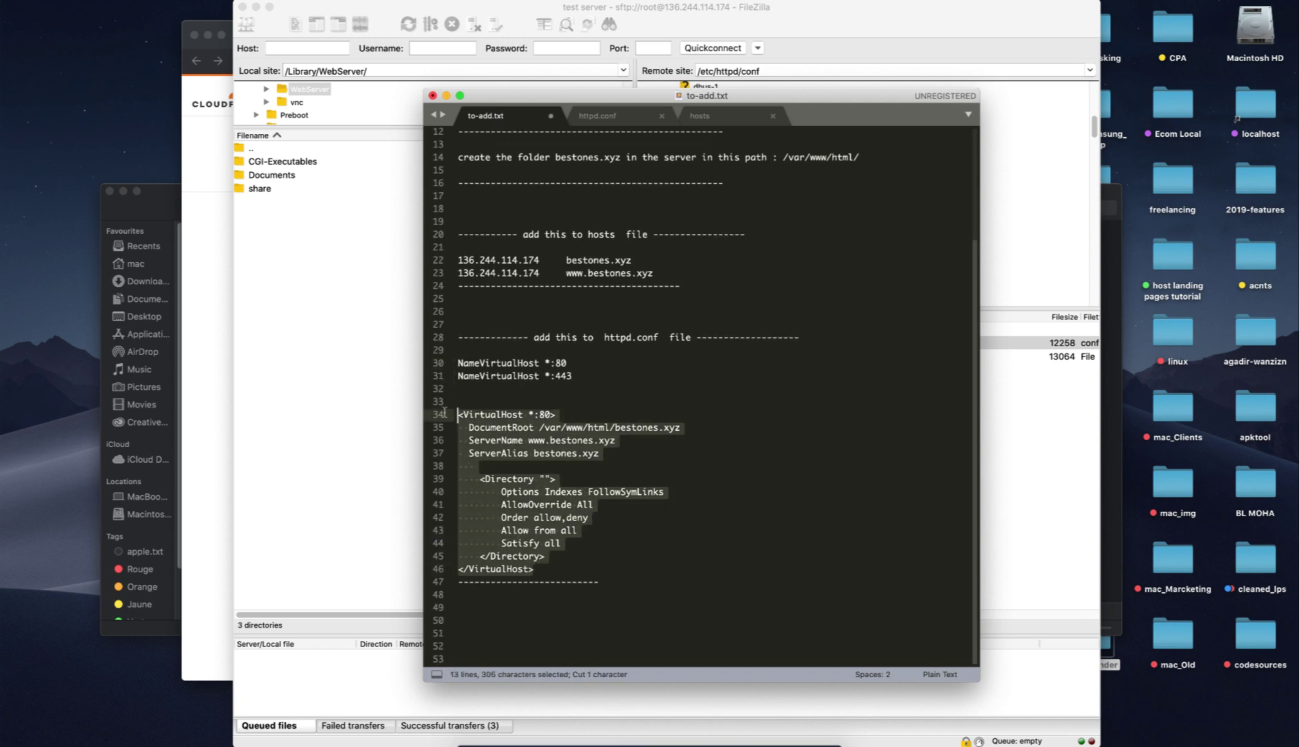
key(super+c)
- Paste the copied VirtualHost block into httpd.conf below the existing bestones.xyz block
click(705, 117)
click(600, 116)
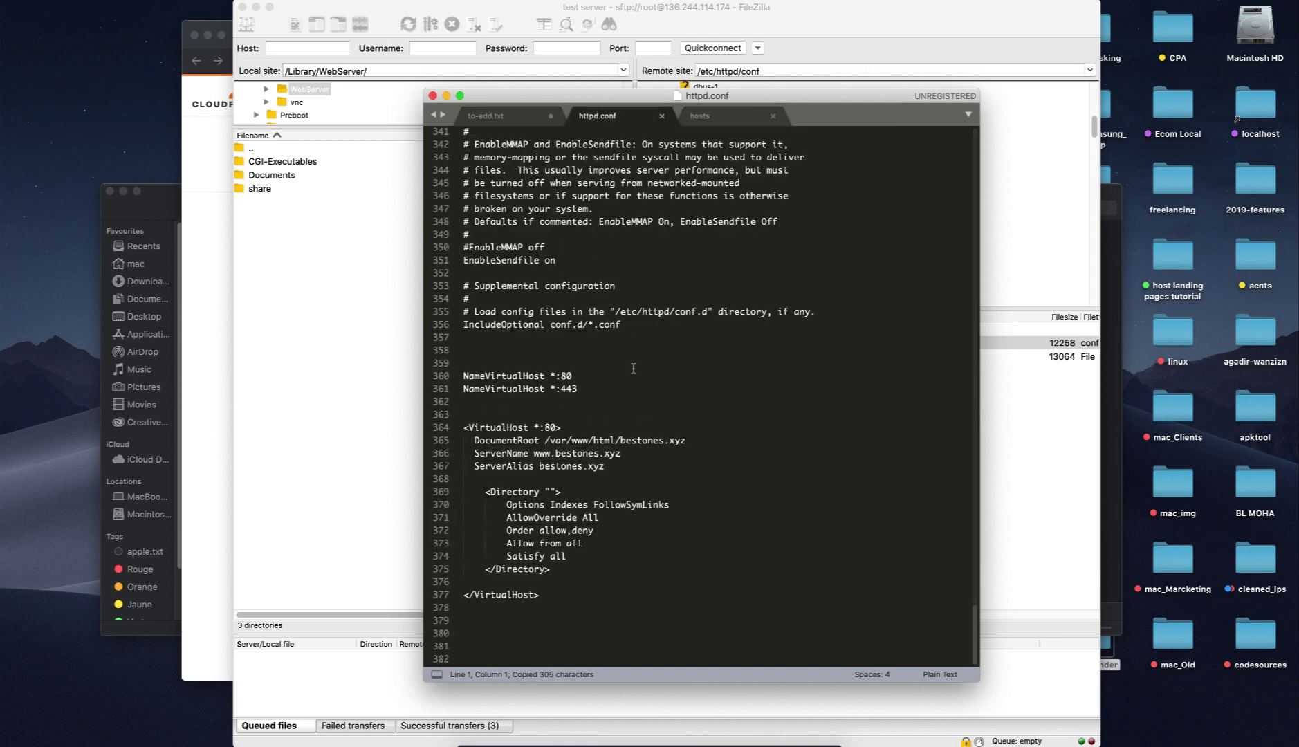
click(539, 610)
key(Return)
key(Return)
key(Return)
key(Return)
key(Return)
key(Return)
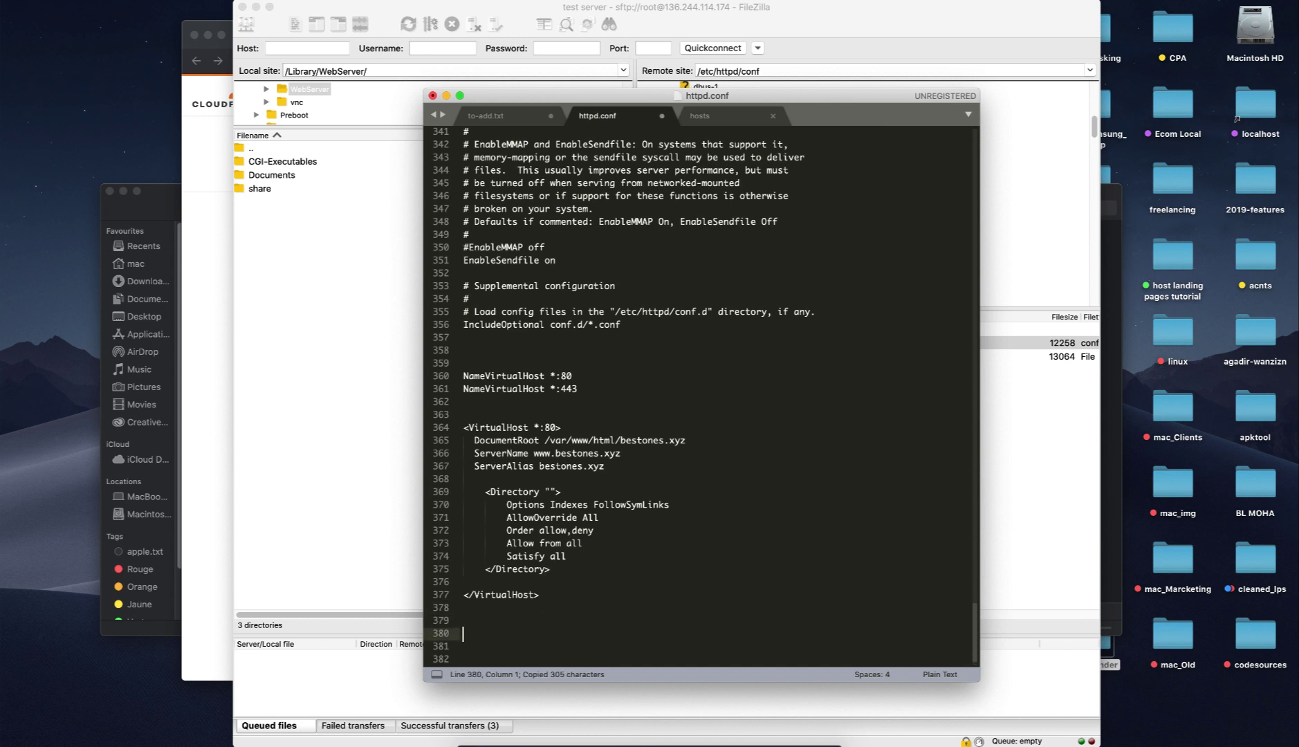
click(495, 607)
key(super+v)
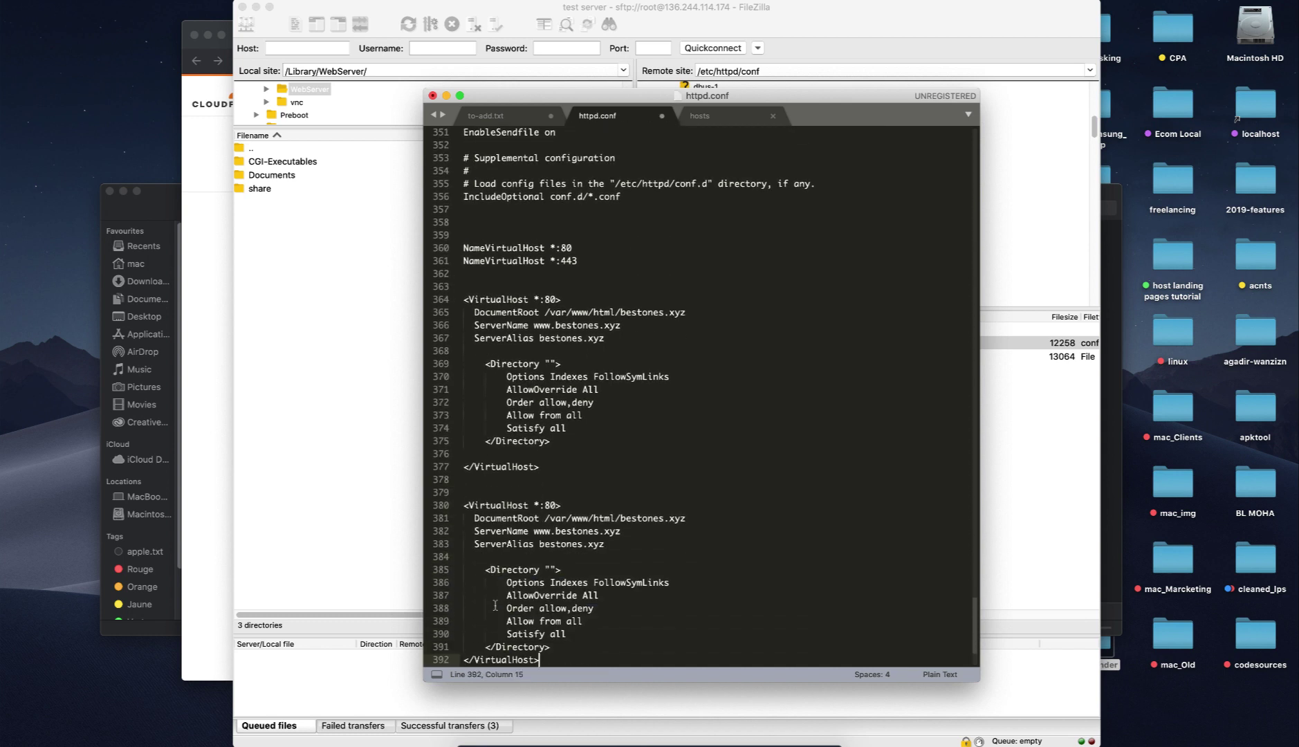
- Copy winbestiphone.xyz from the Cloudflare DNS page and set the new block's DocumentRoot to /var/www/html/winbestiphone.xyz
drag(700, 430, 621, 430)
click(740, 742)
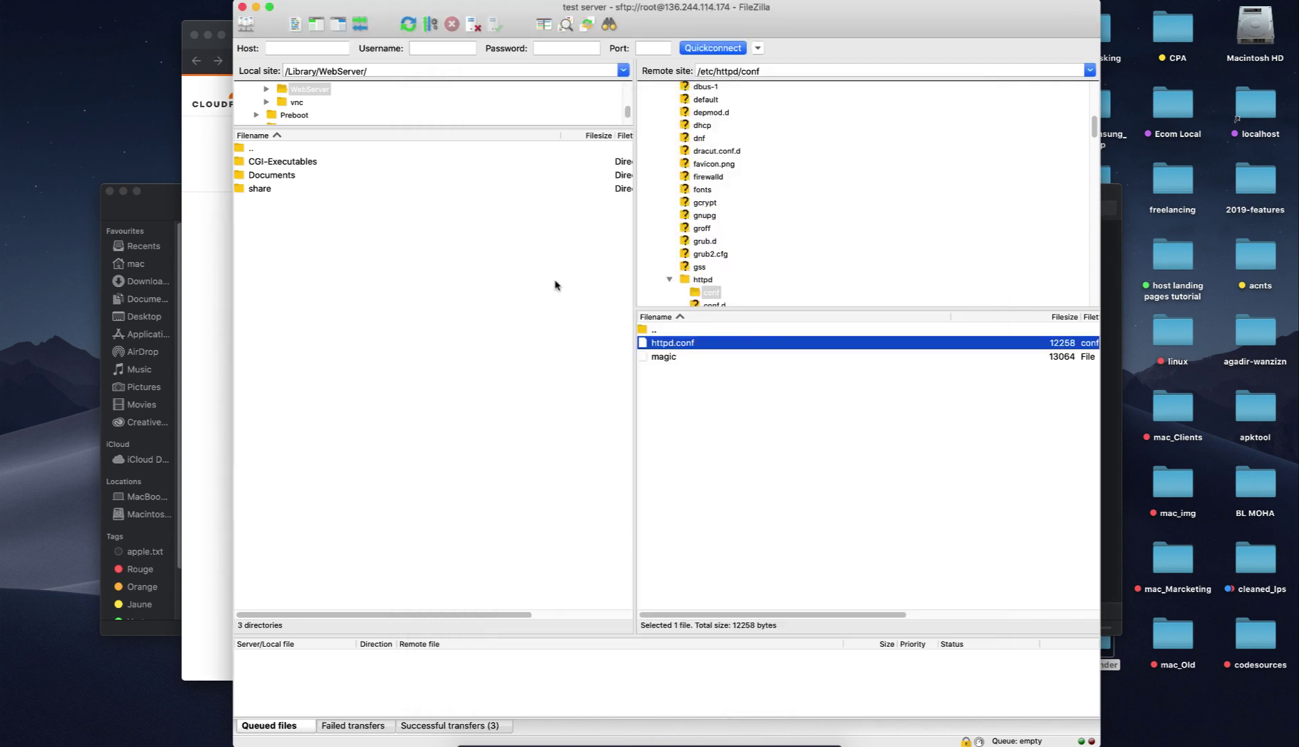
click(628, 742)
right_click(490, 233)
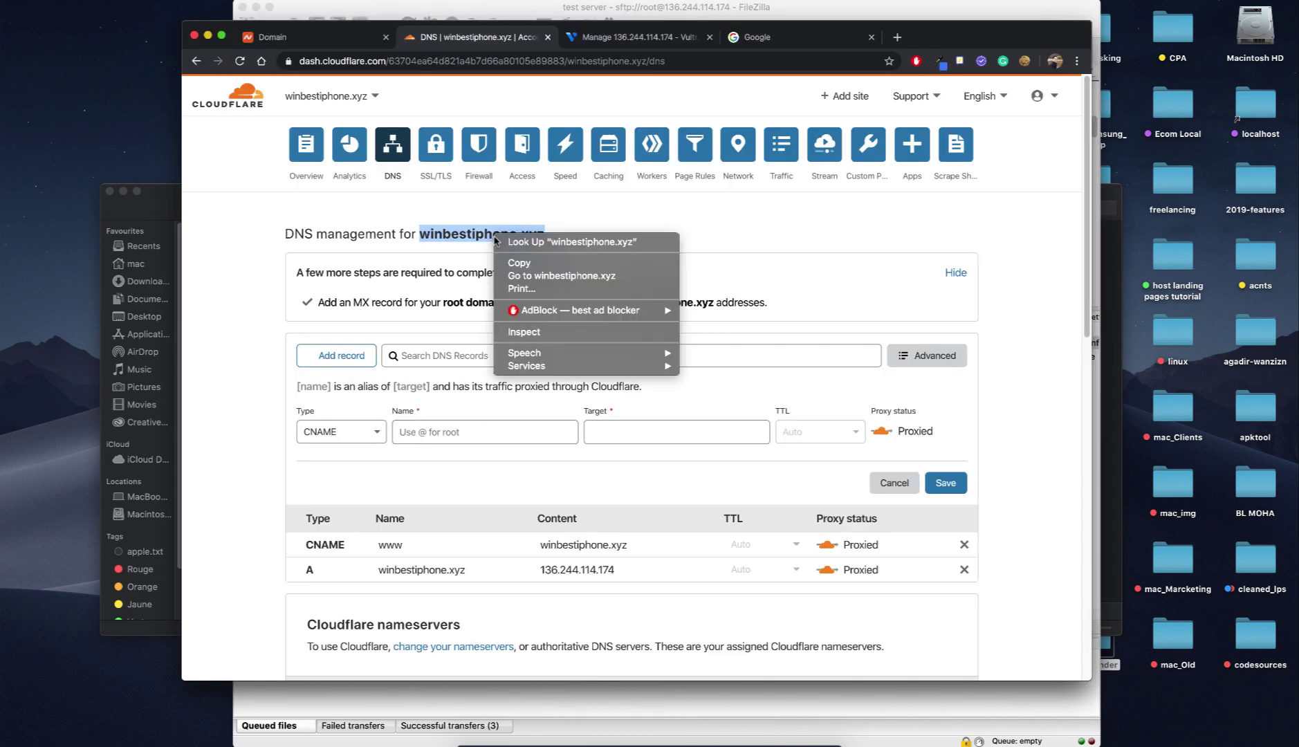
click(501, 262)
click(566, 742)
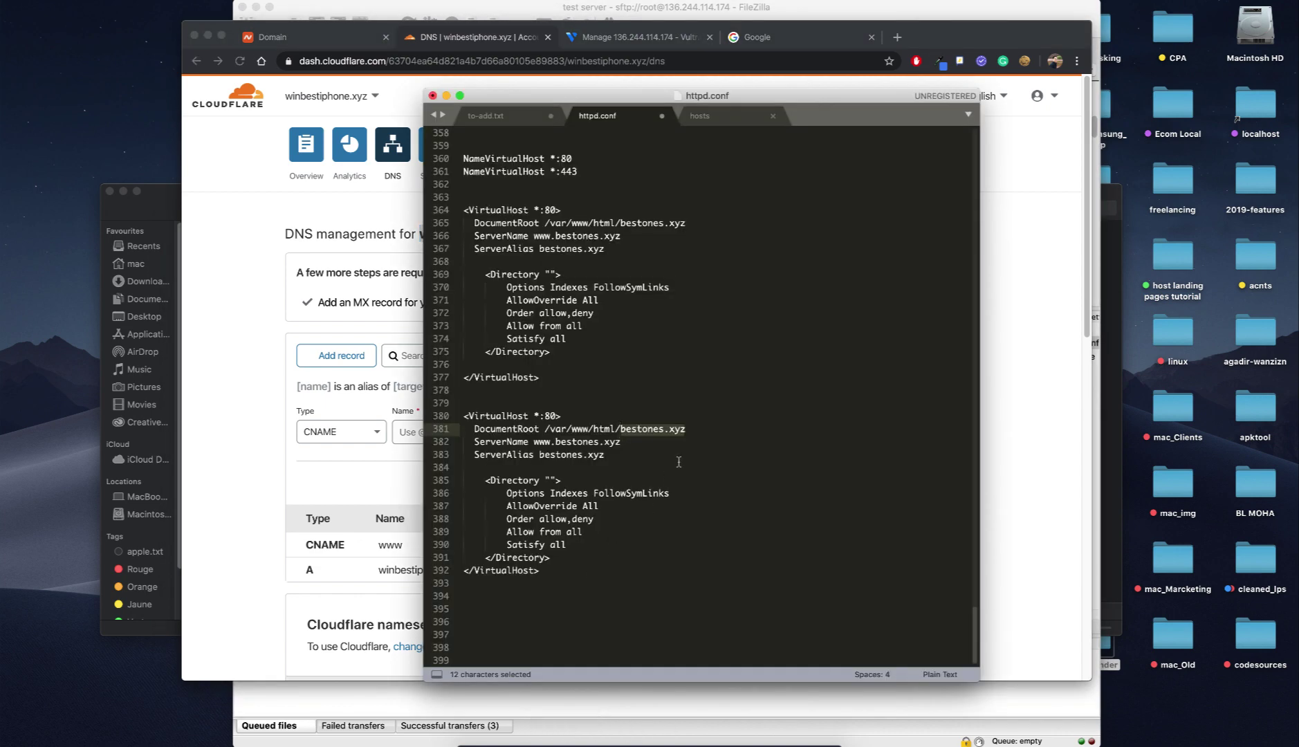
key(super+v)
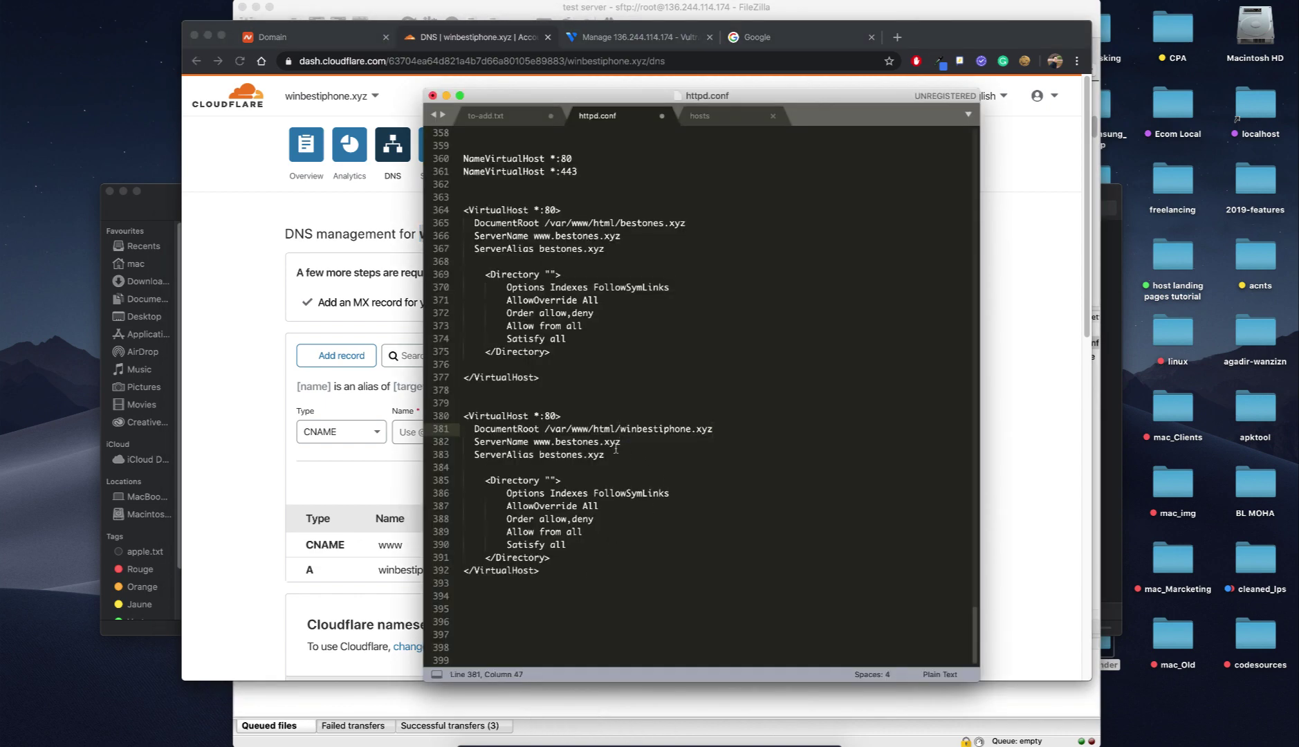
drag(619, 443, 537, 454)
key(super+v)
key(super+v)
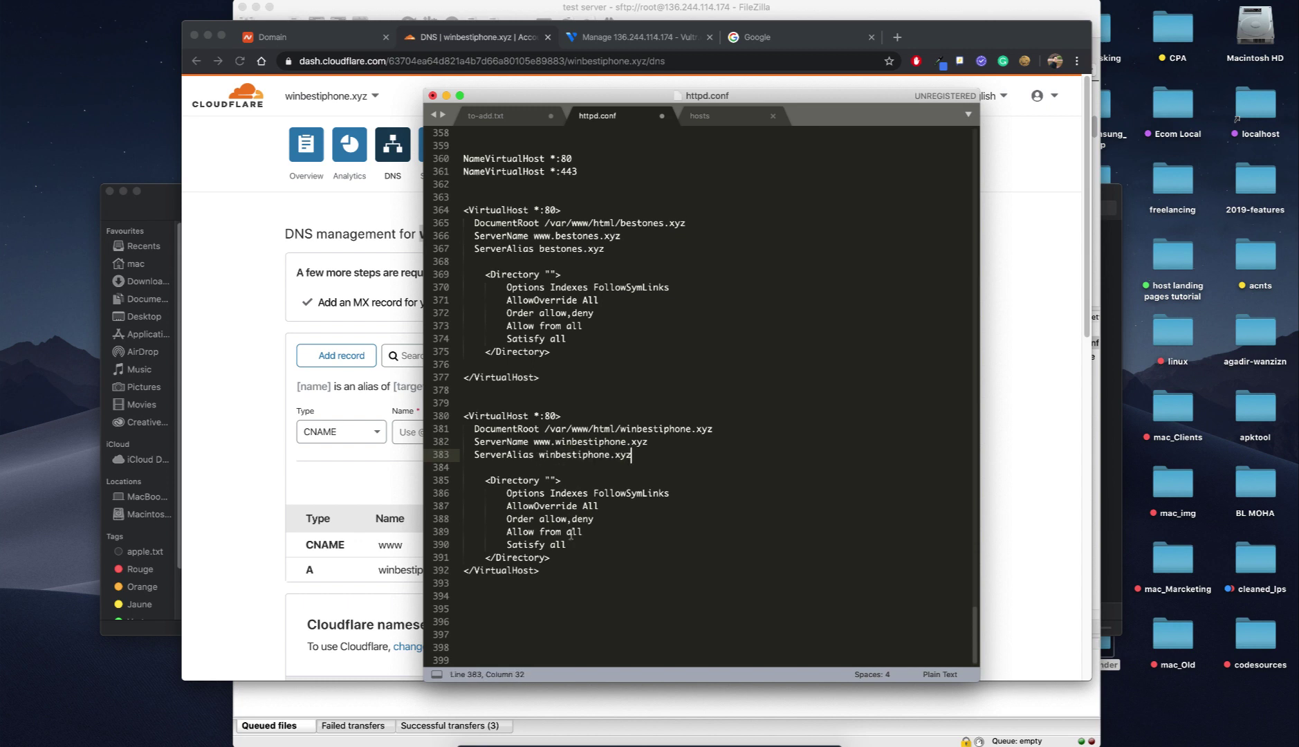
- Save httpd.conf and upload the changed file back to the server through FileZilla
click(612, 544)
key(super+s)
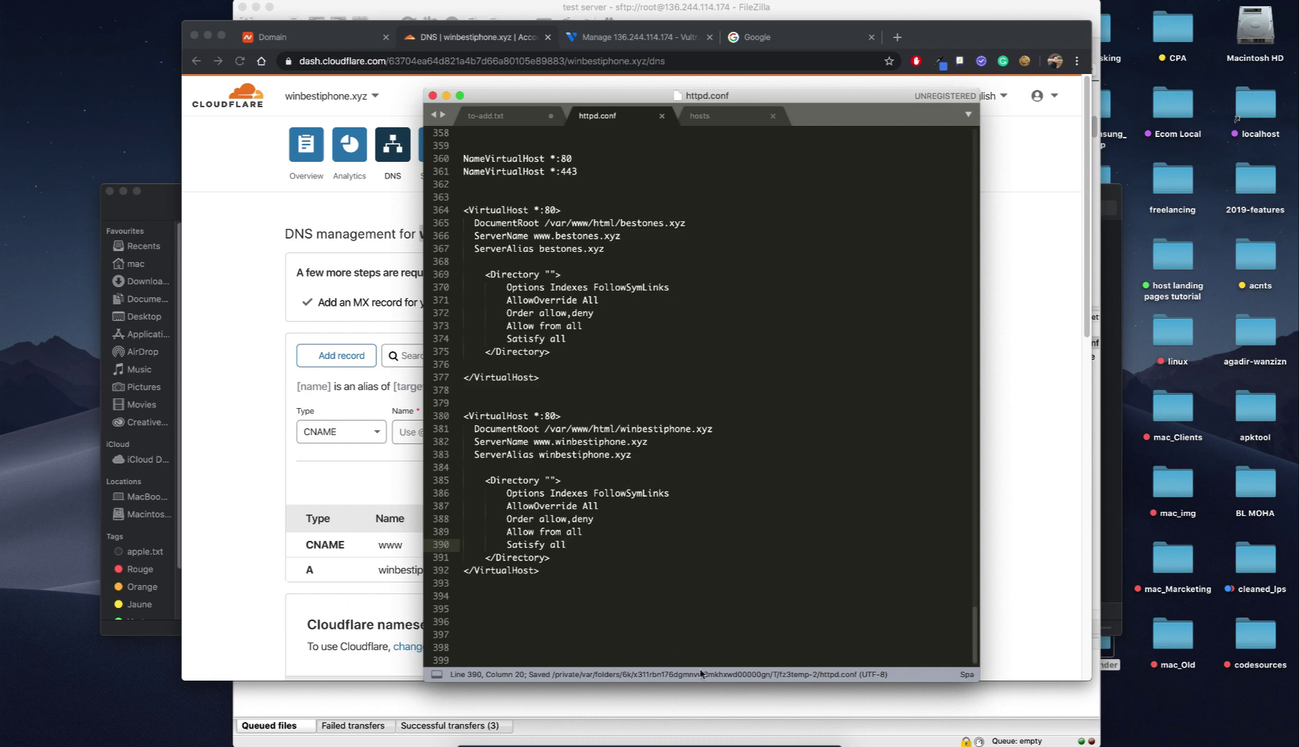
click(749, 732)
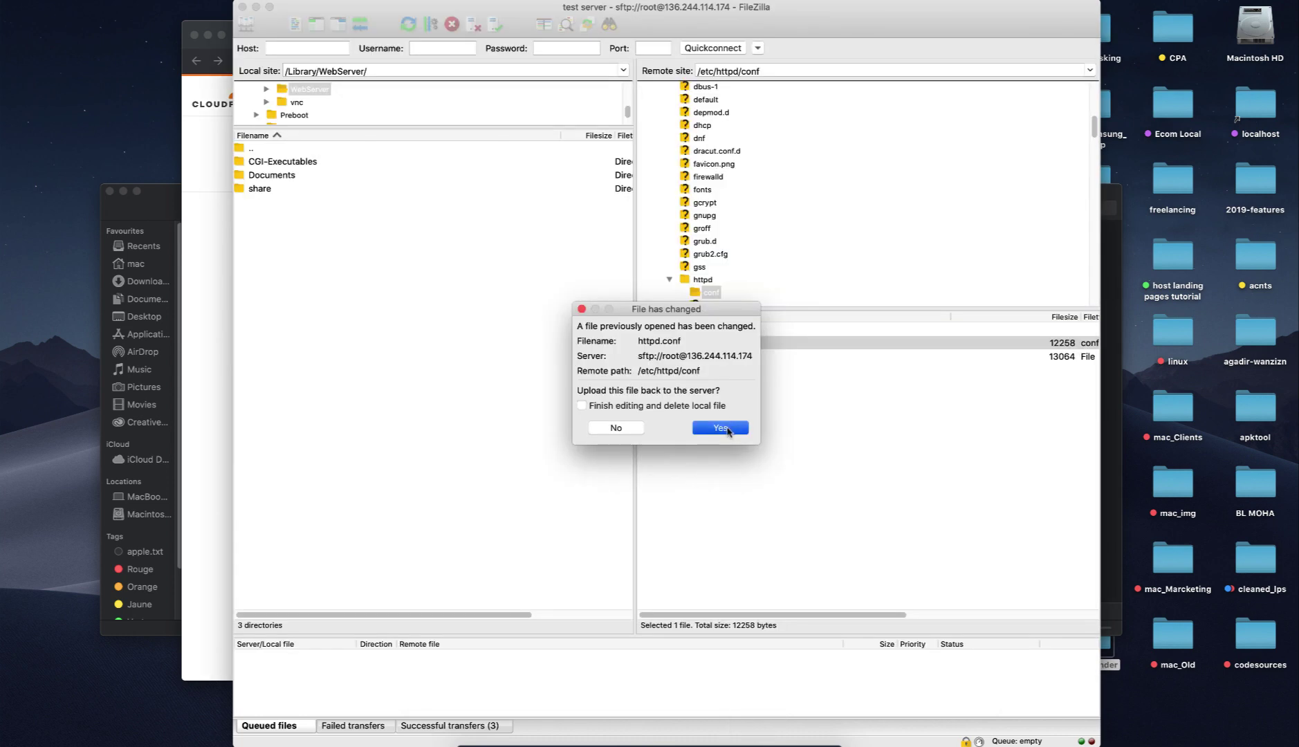
click(720, 428)
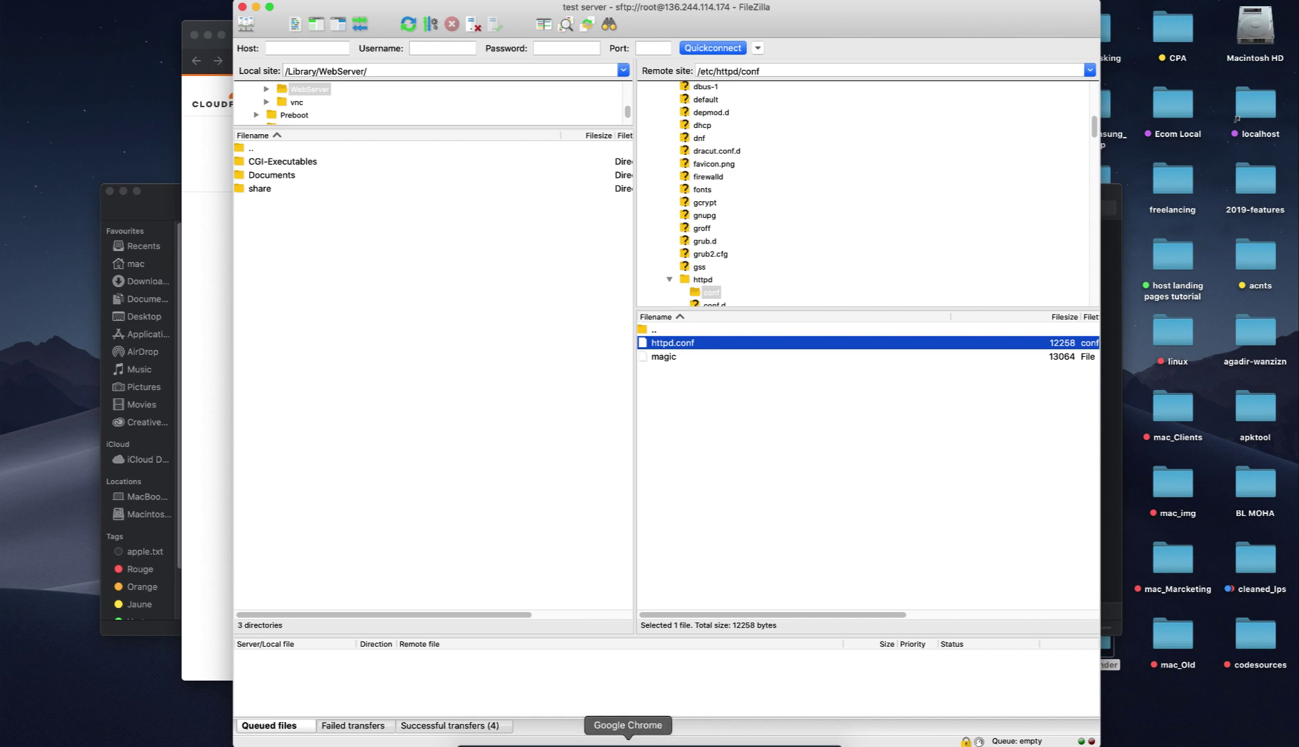
- Restart the sever test server from its Vultr server information page
click(628, 740)
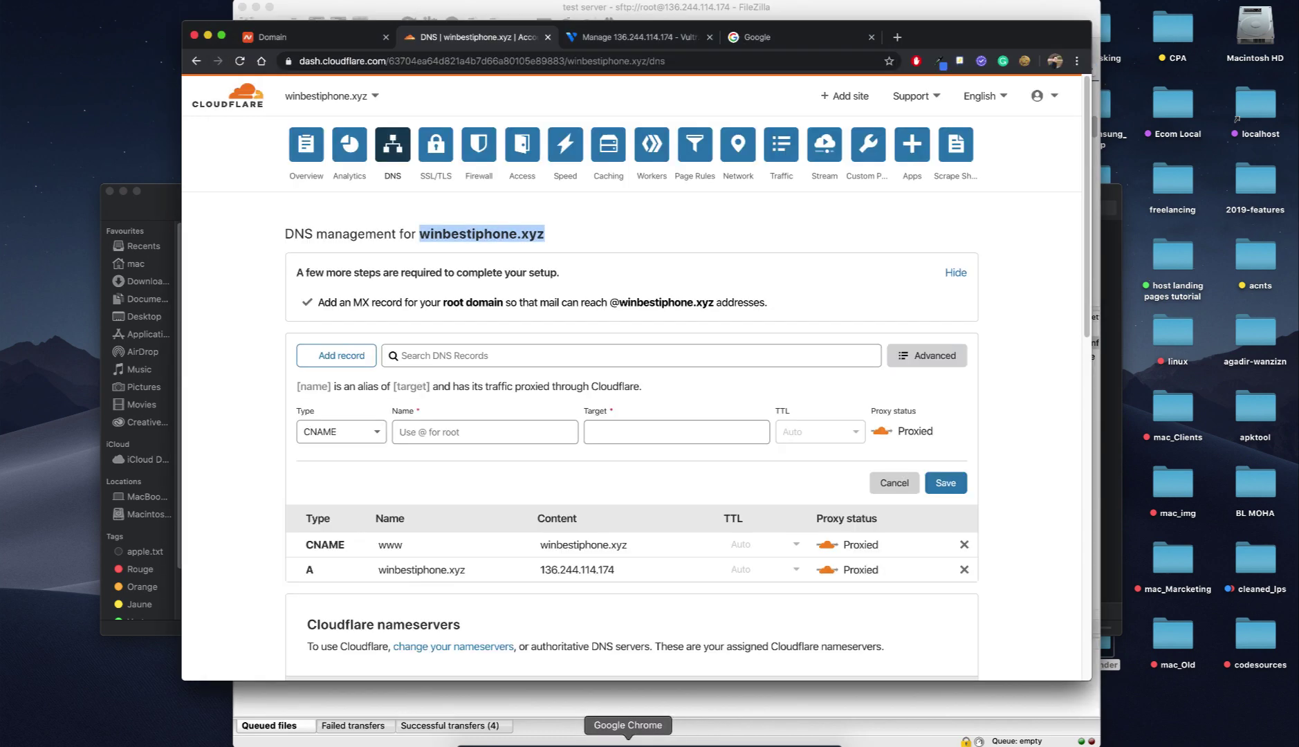
click(592, 43)
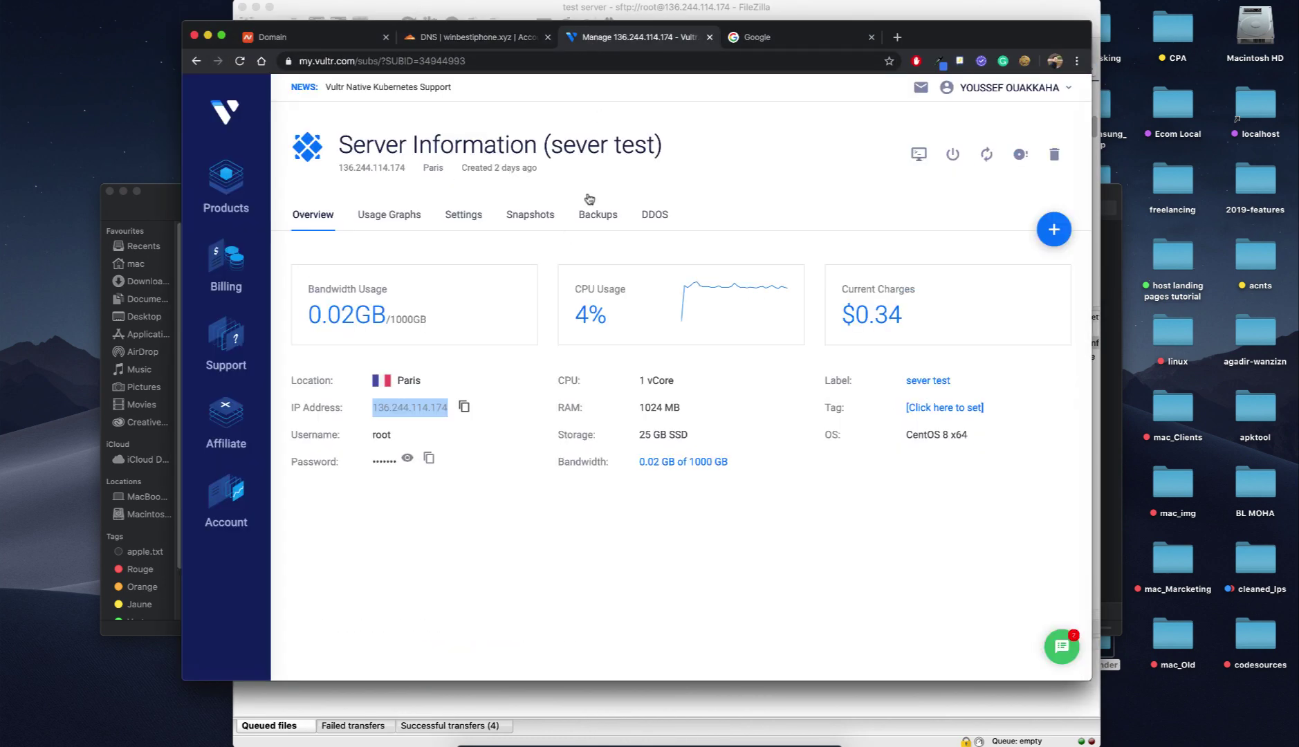
click(988, 156)
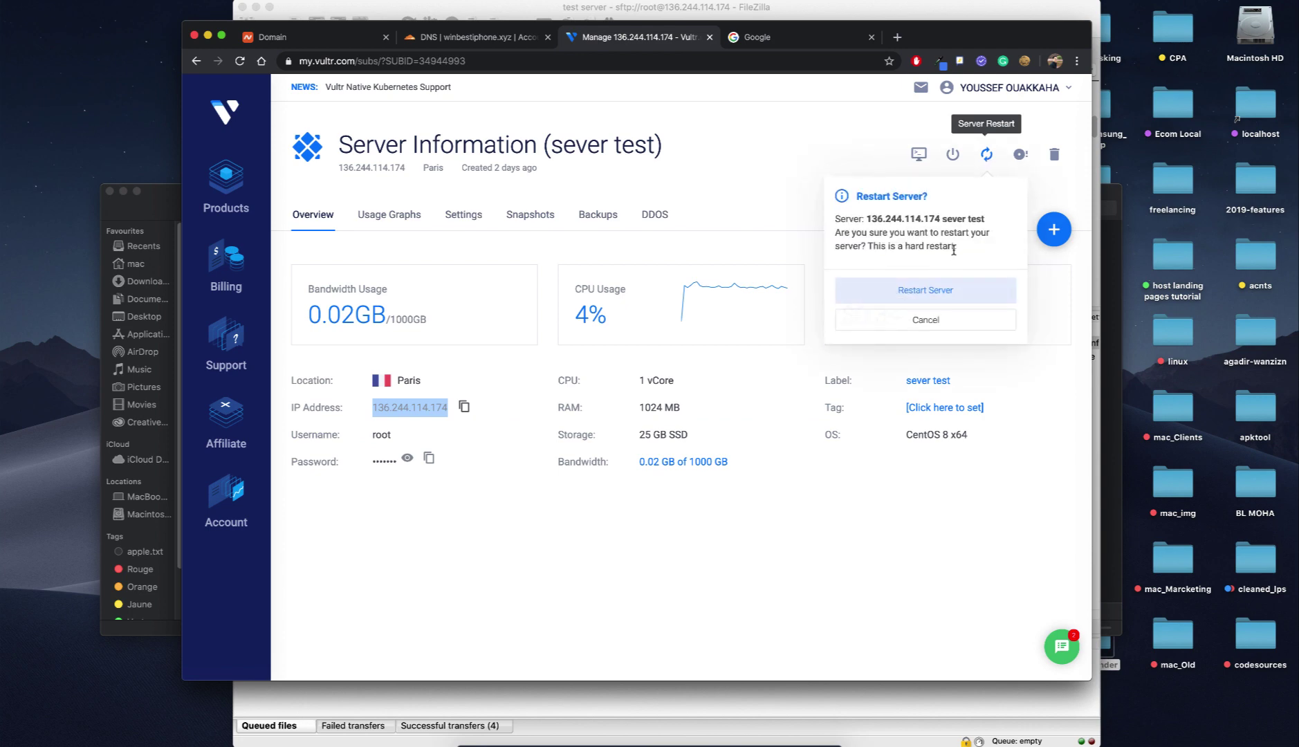
click(922, 298)
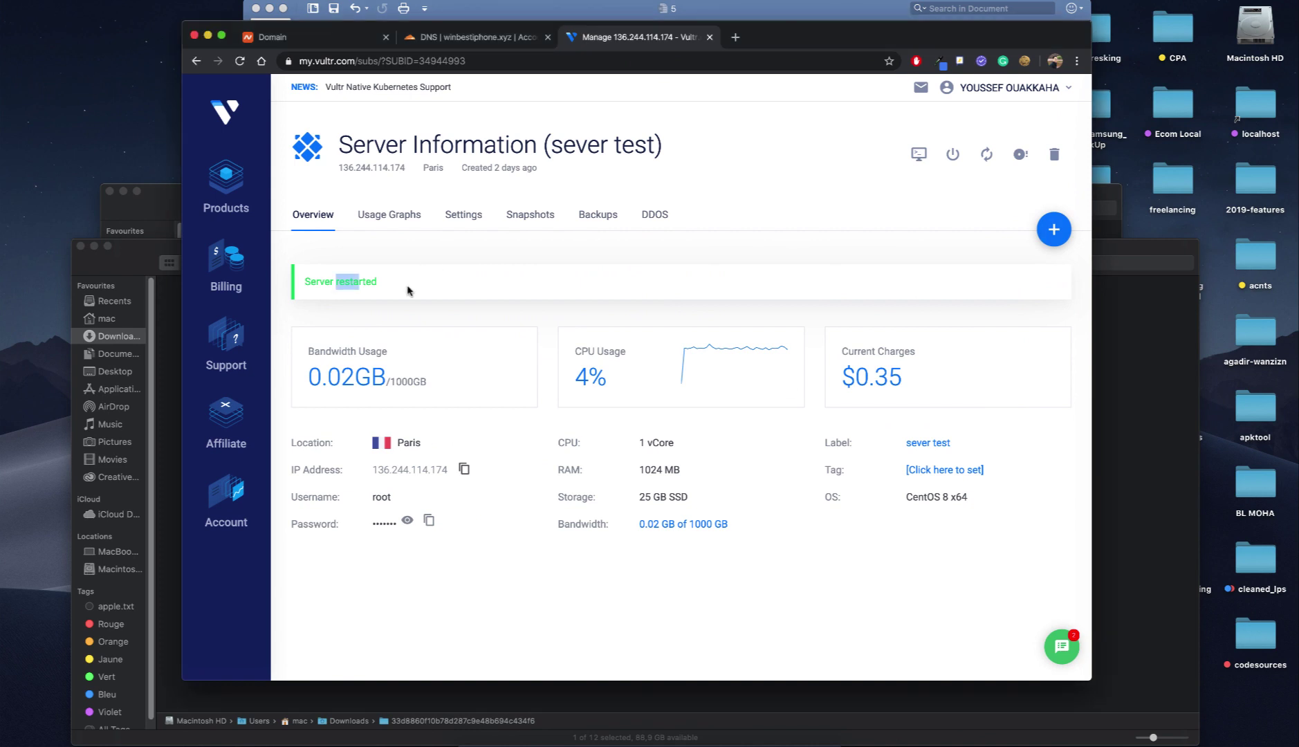
click(656, 253)
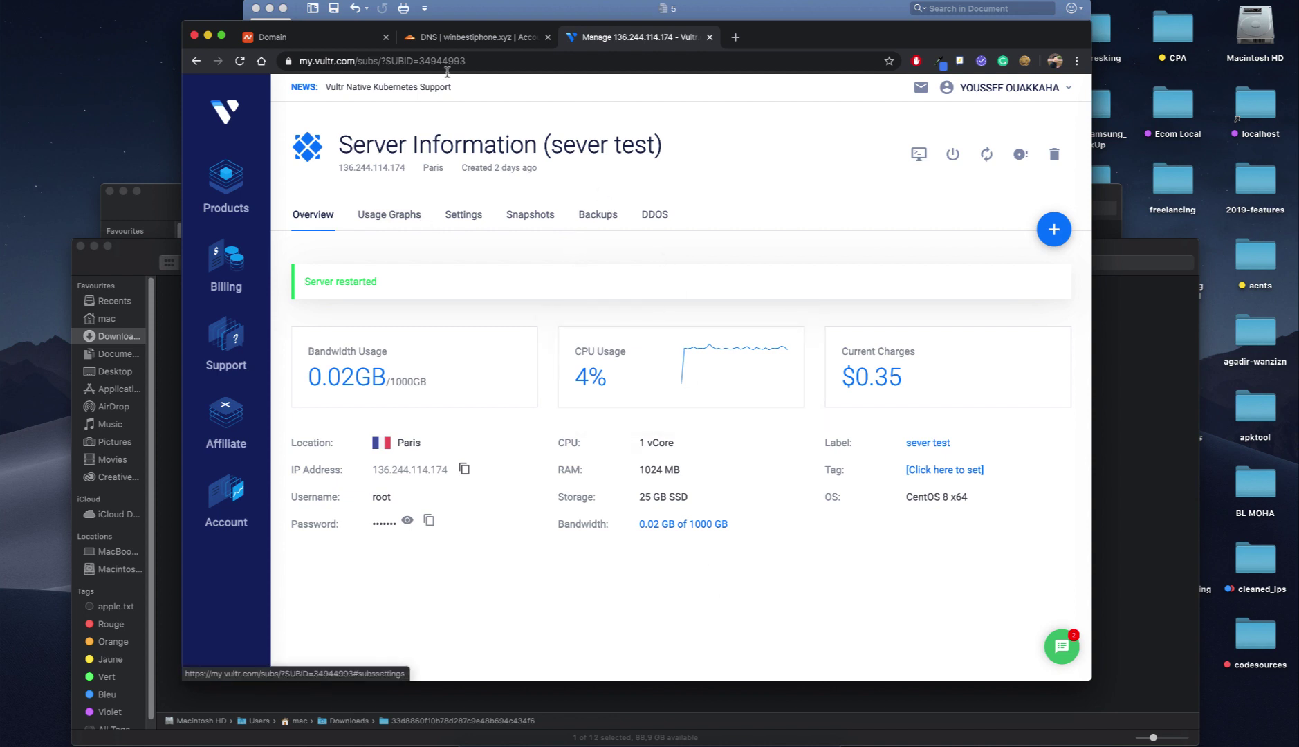
- Copy winbestiphone.xyz from Cloudflare and load it in a new browser tab to check the page it serves
click(451, 43)
right_click(460, 235)
click(484, 263)
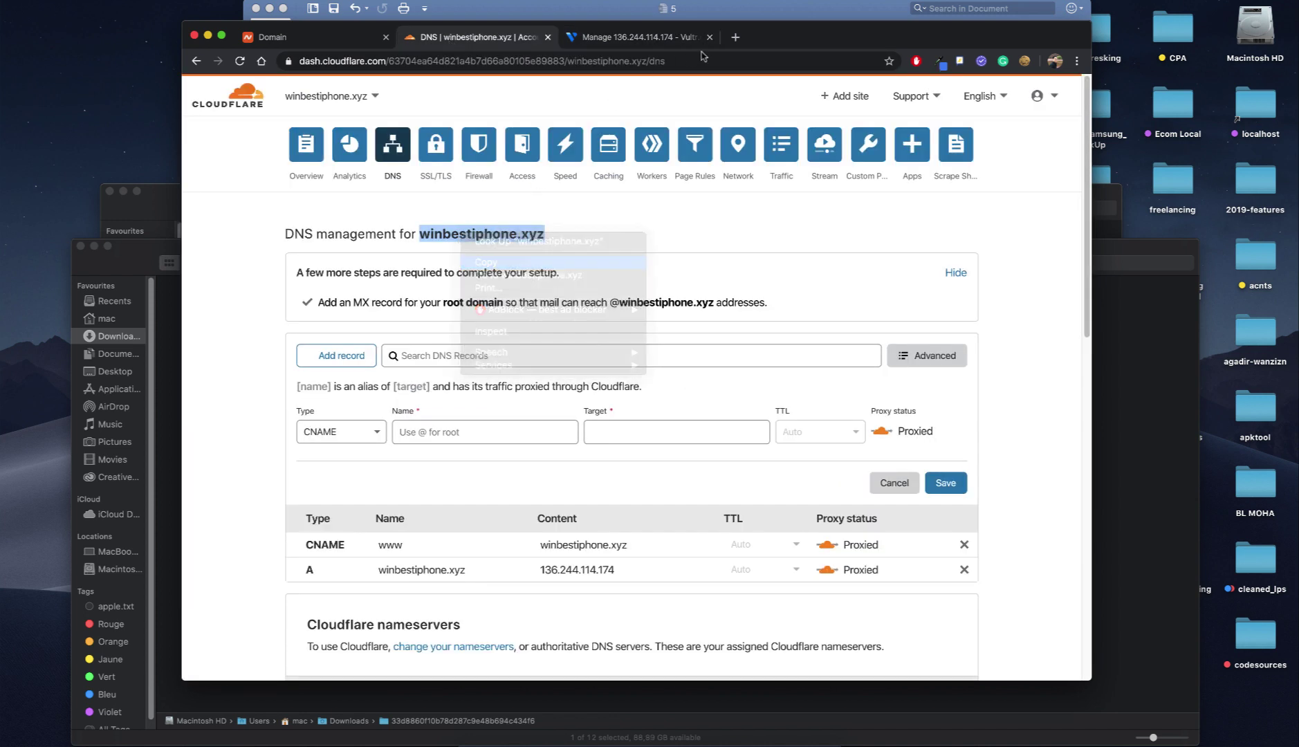
click(735, 37)
key(super+v)
key(Return)
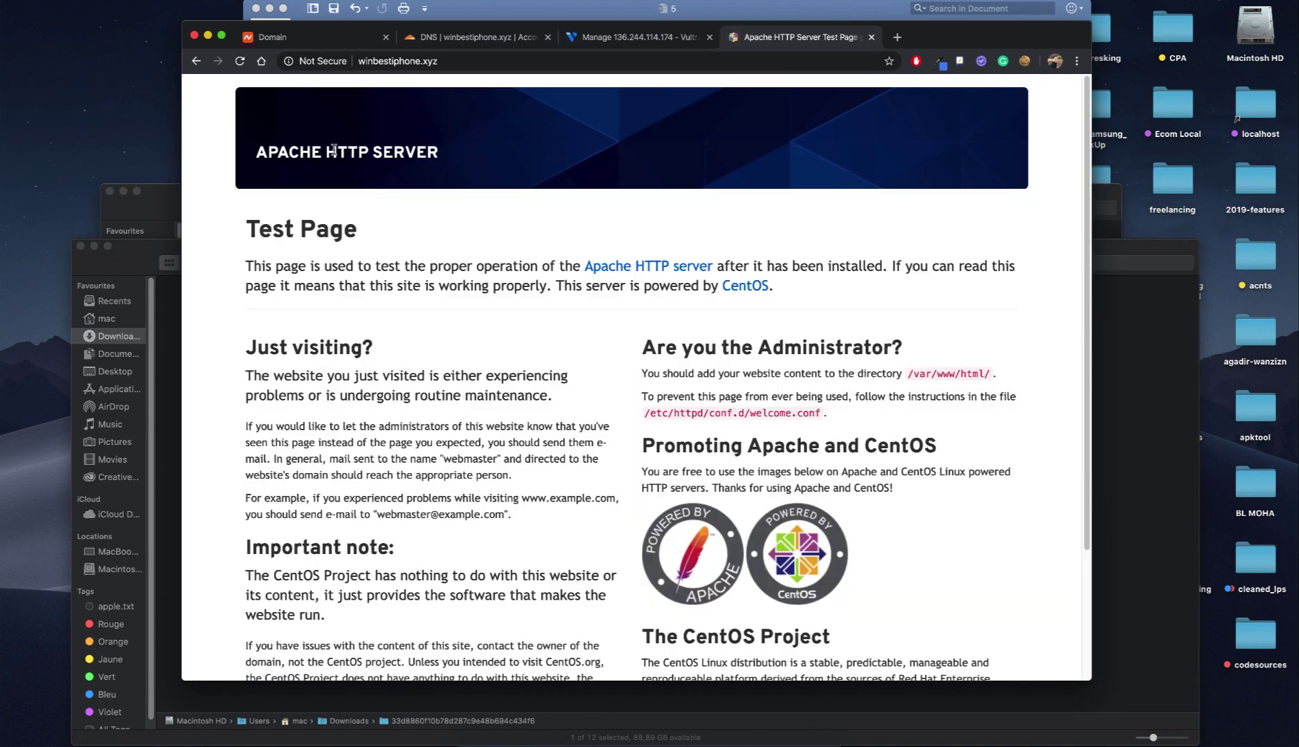
drag(324, 152, 358, 154)
click(437, 237)
- Browse in FileZilla from the remote /etc directory to /var/www/html/winbestiphone.xyz
click(755, 741)
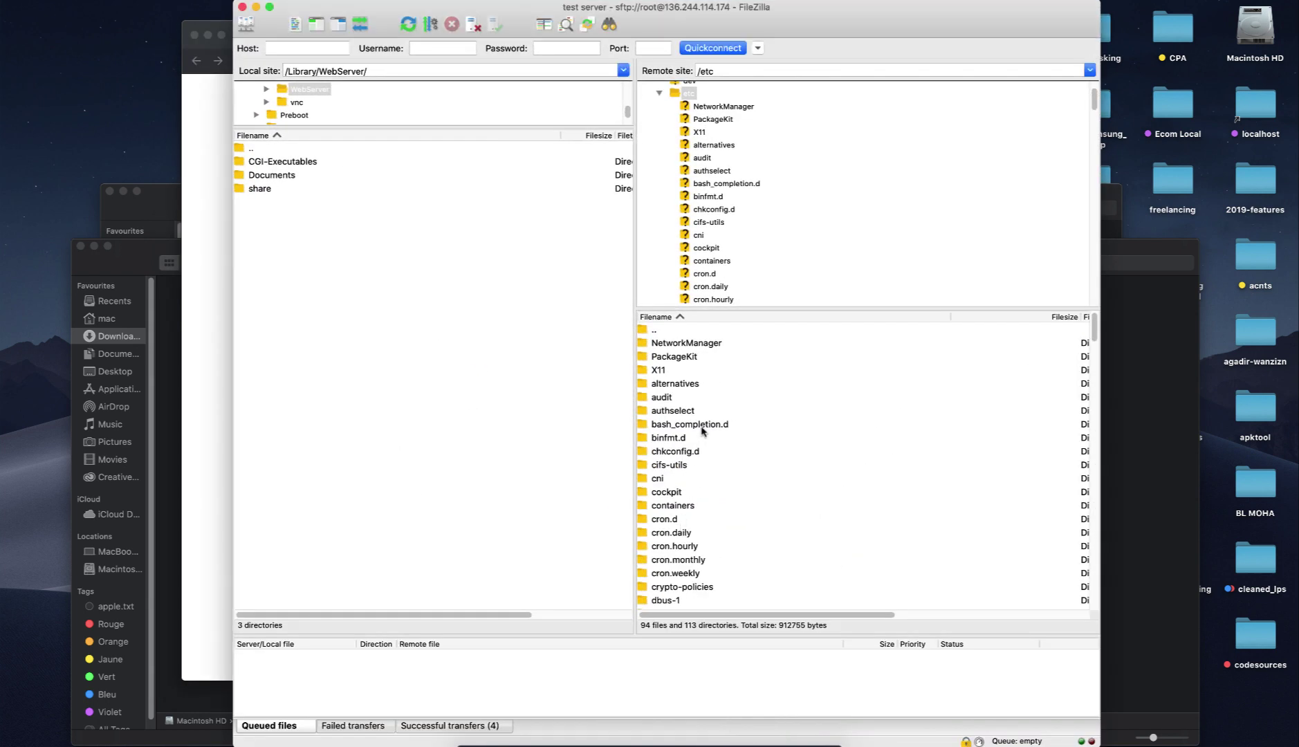
scroll(702, 430, down, 13)
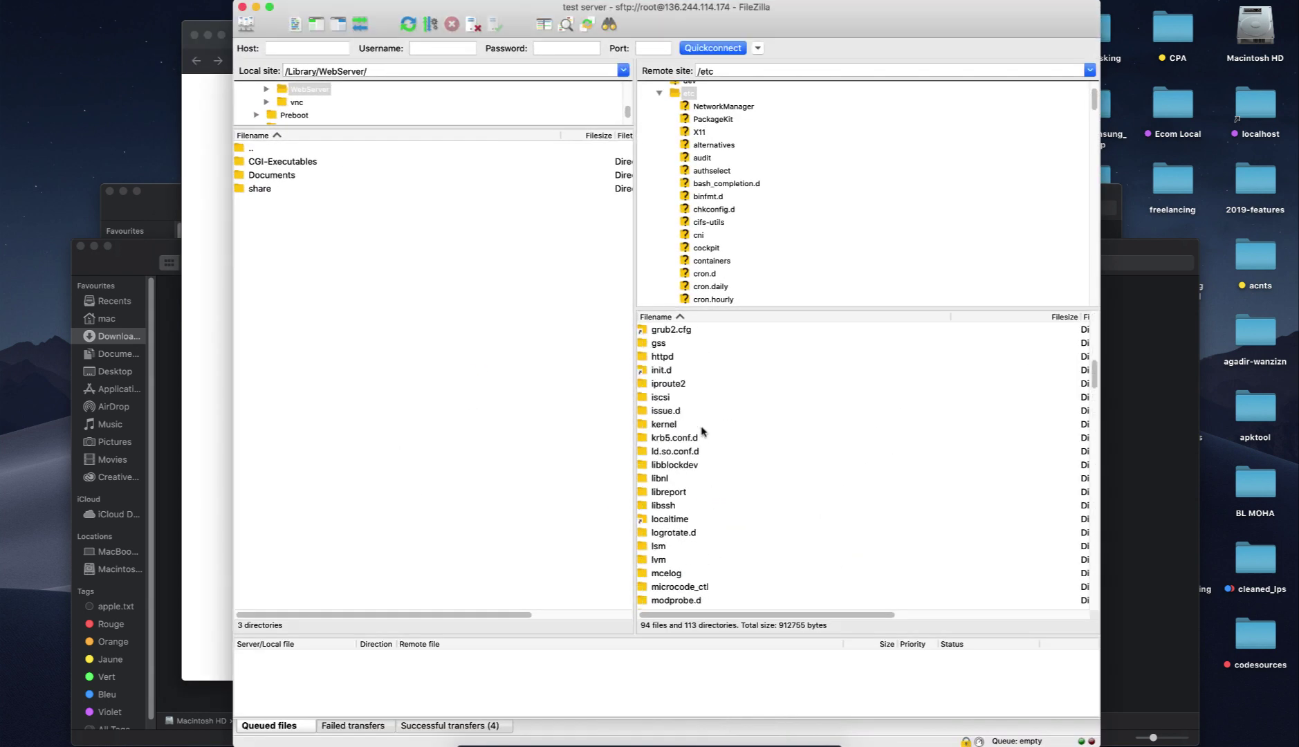
scroll(702, 430, up, 13)
click(715, 69)
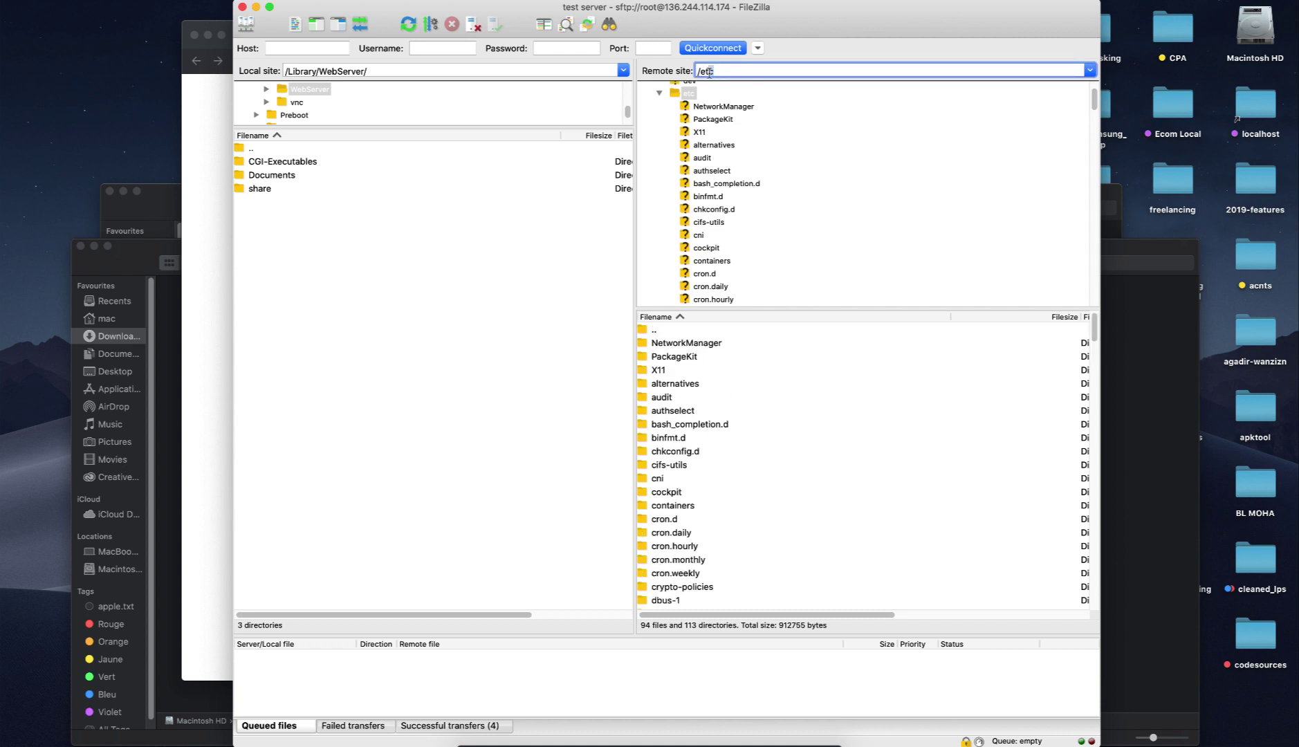
double_click(643, 330)
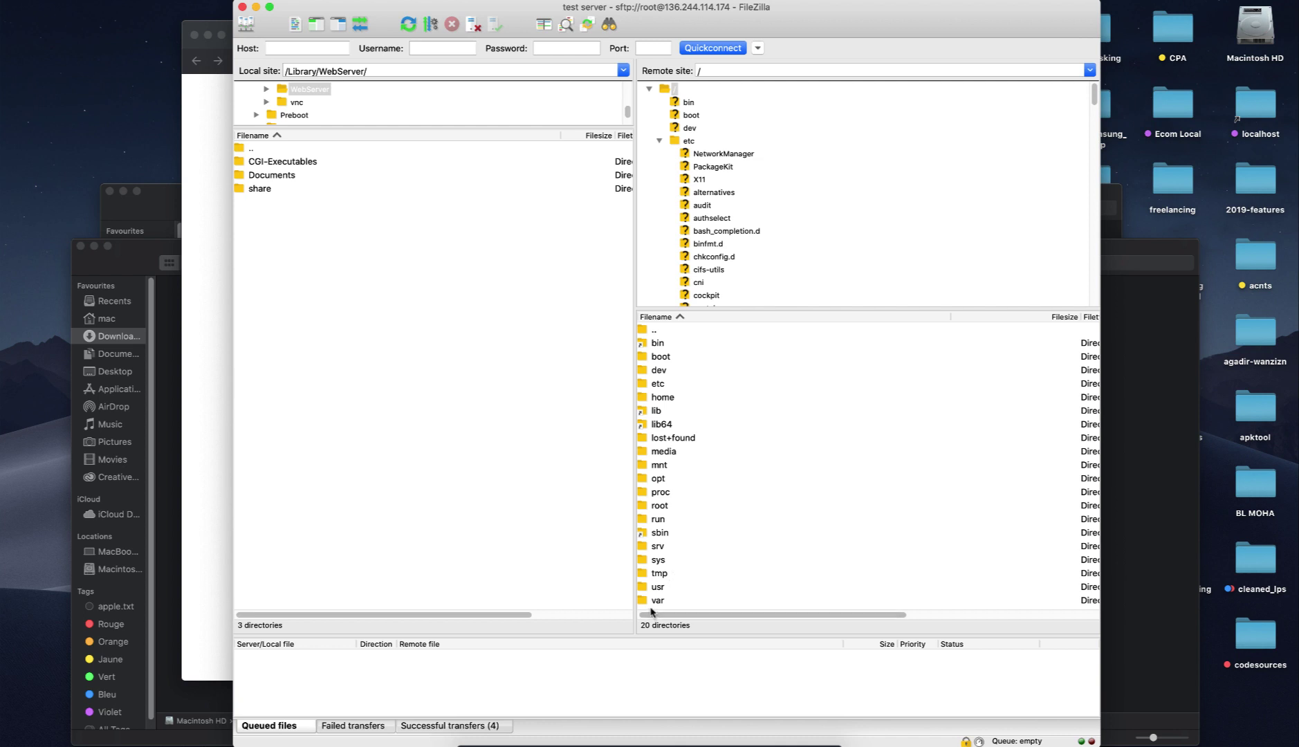
double_click(657, 600)
scroll(678, 533, down, 2)
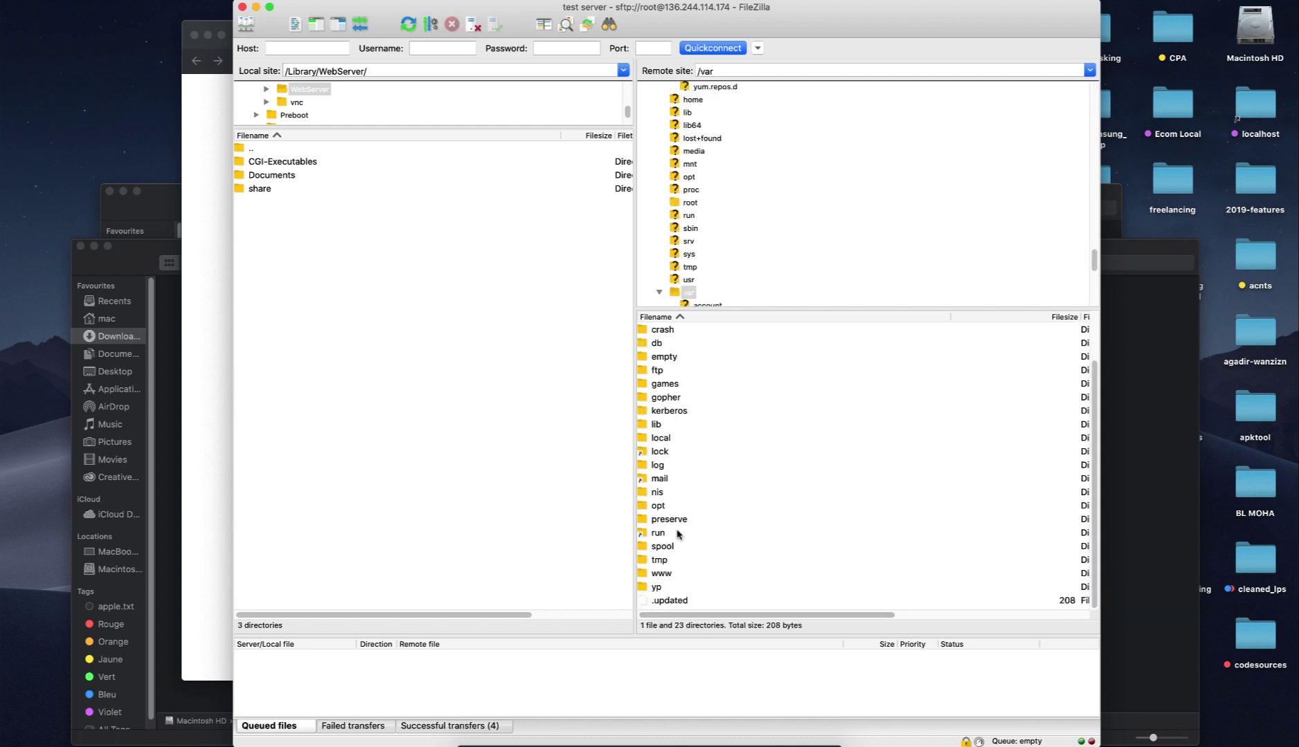
double_click(660, 574)
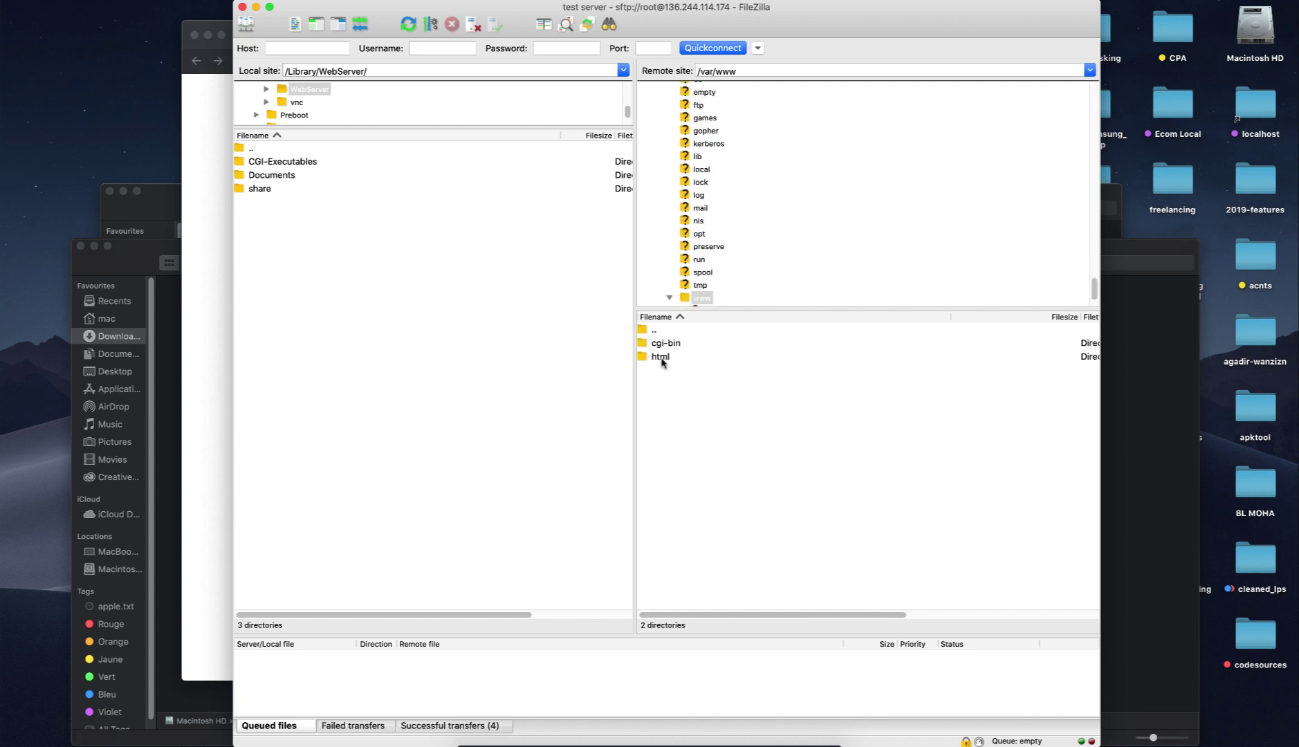
double_click(660, 357)
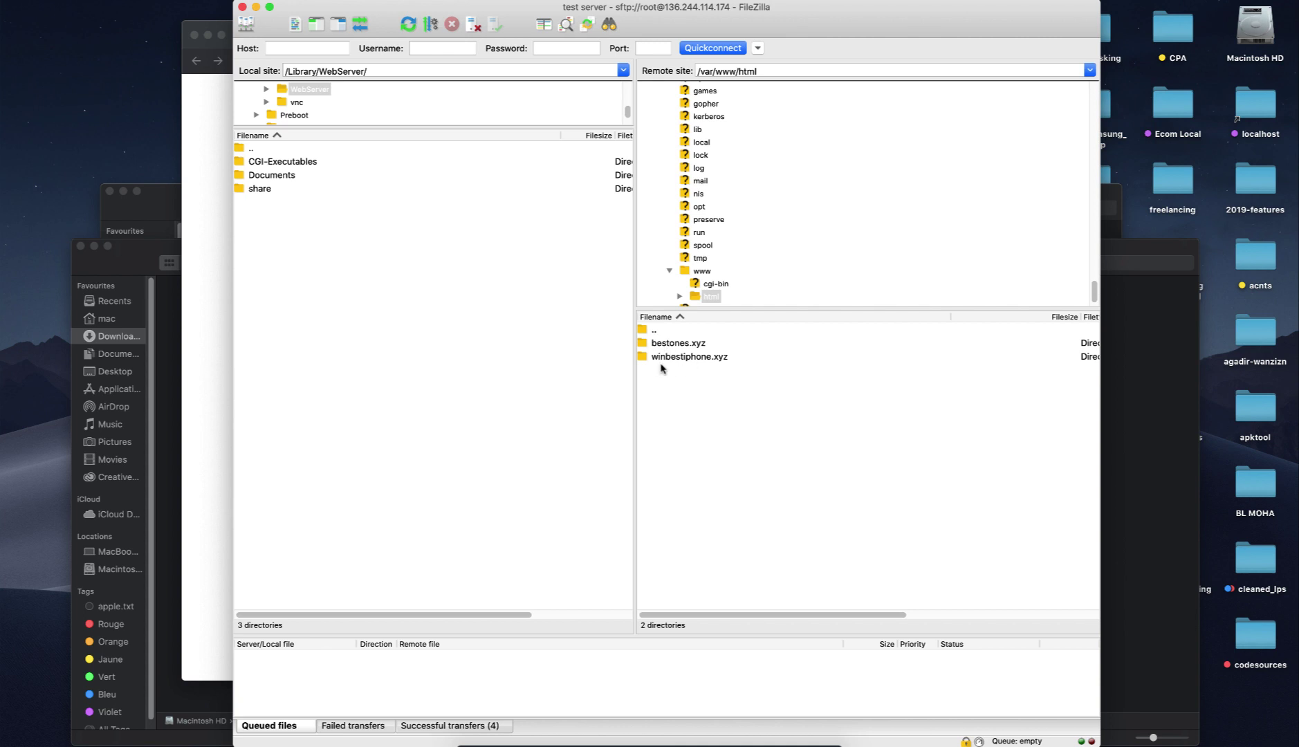
double_click(675, 357)
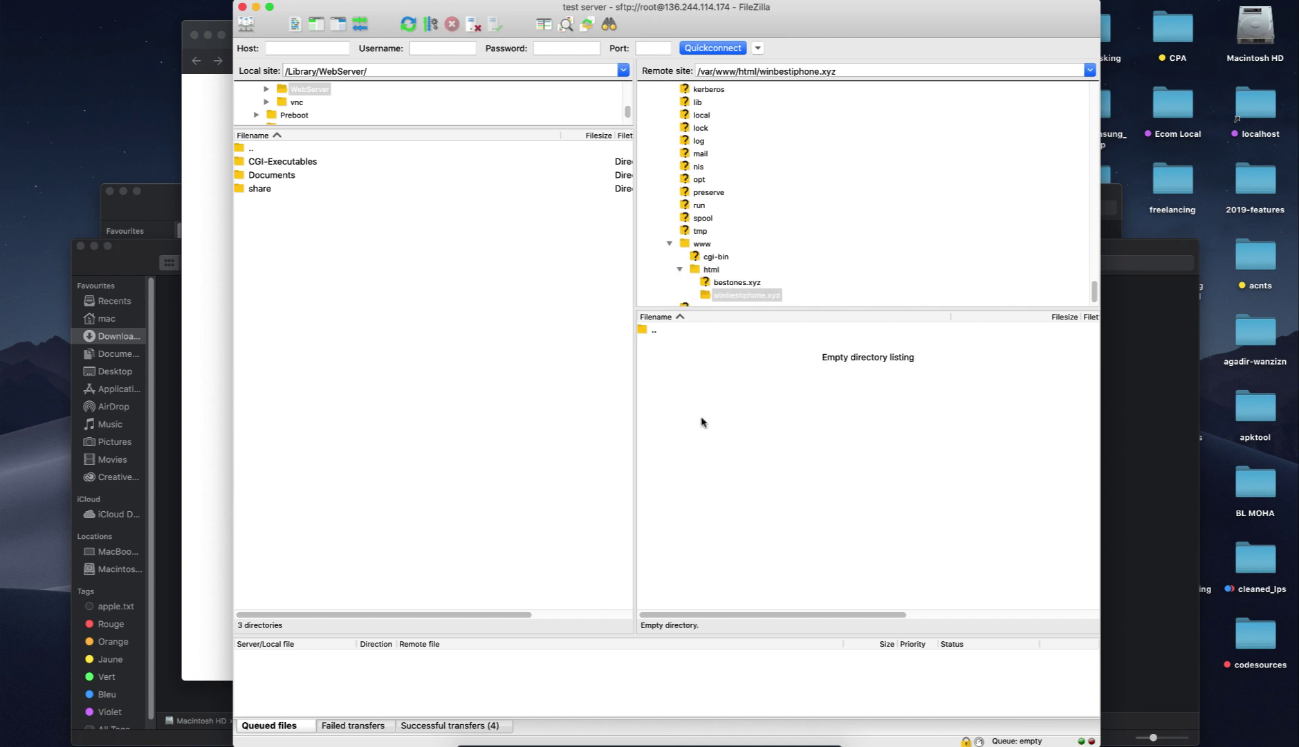
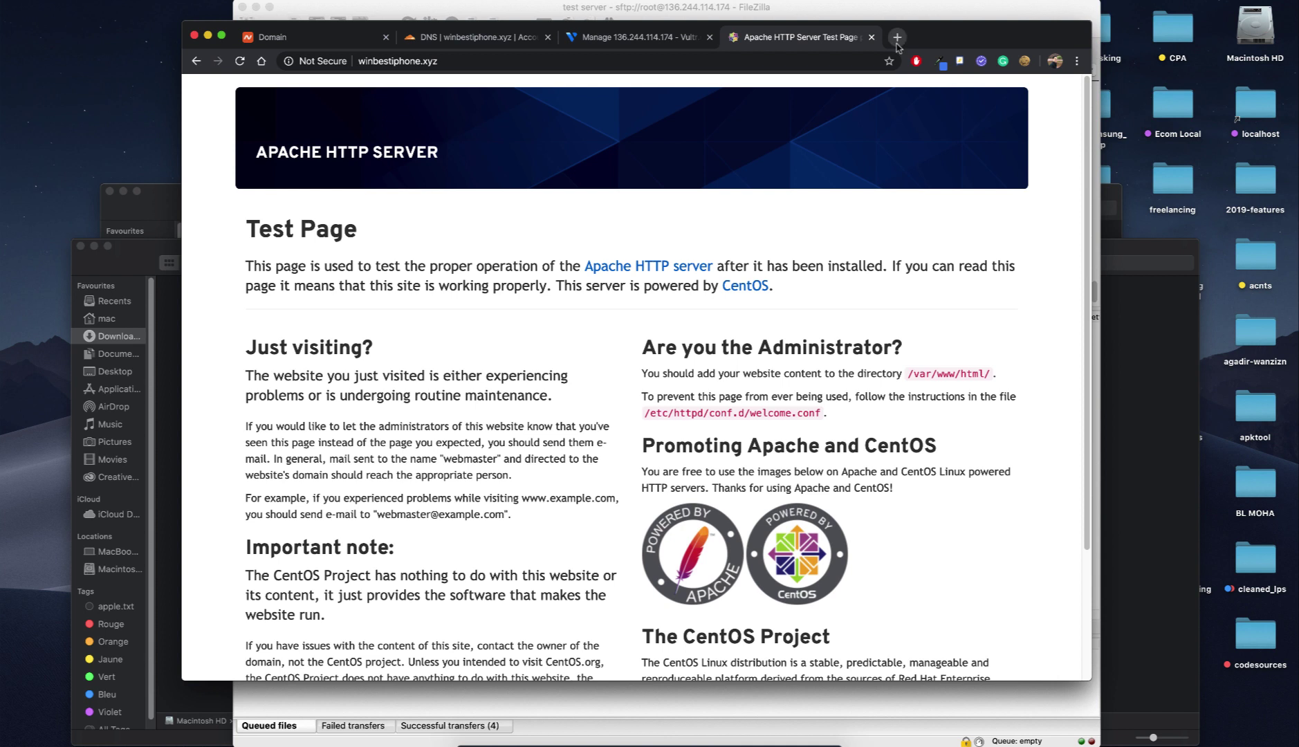
- Open purelander.com in a new browser tab and log in to the landing page admin area
click(897, 38)
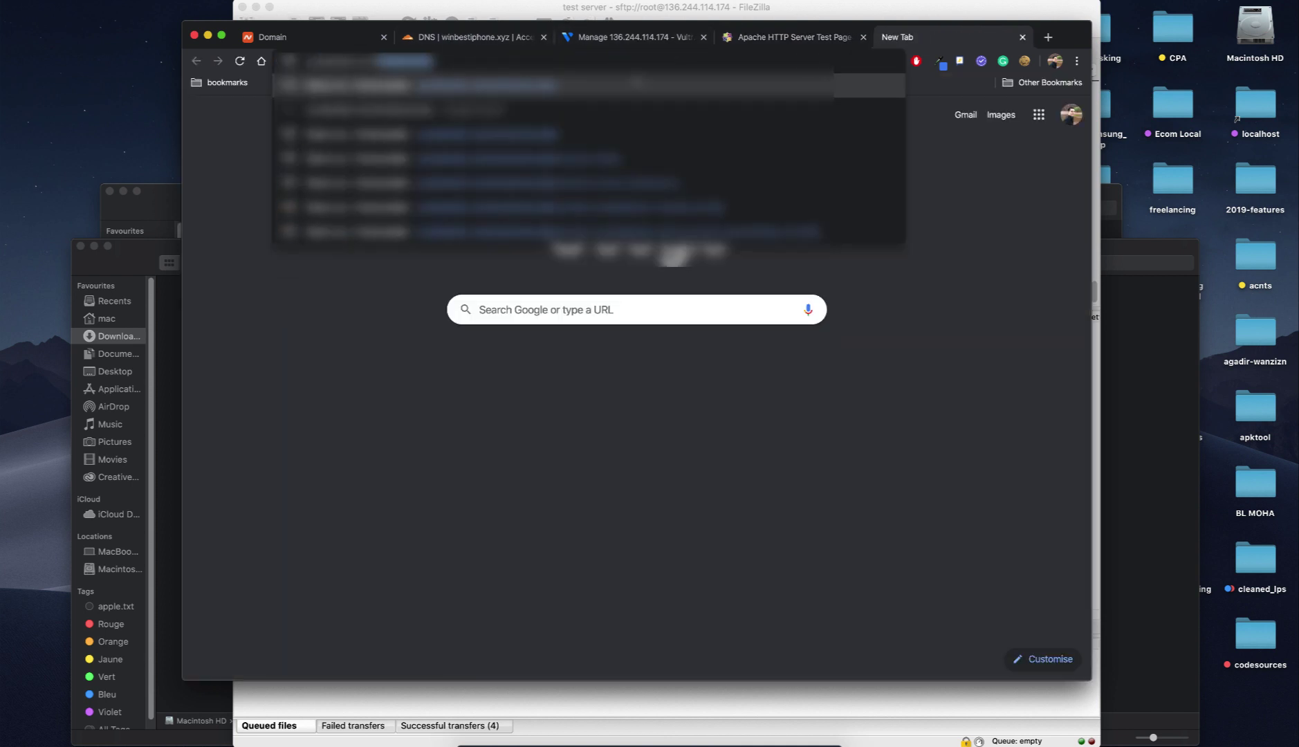
key(Return)
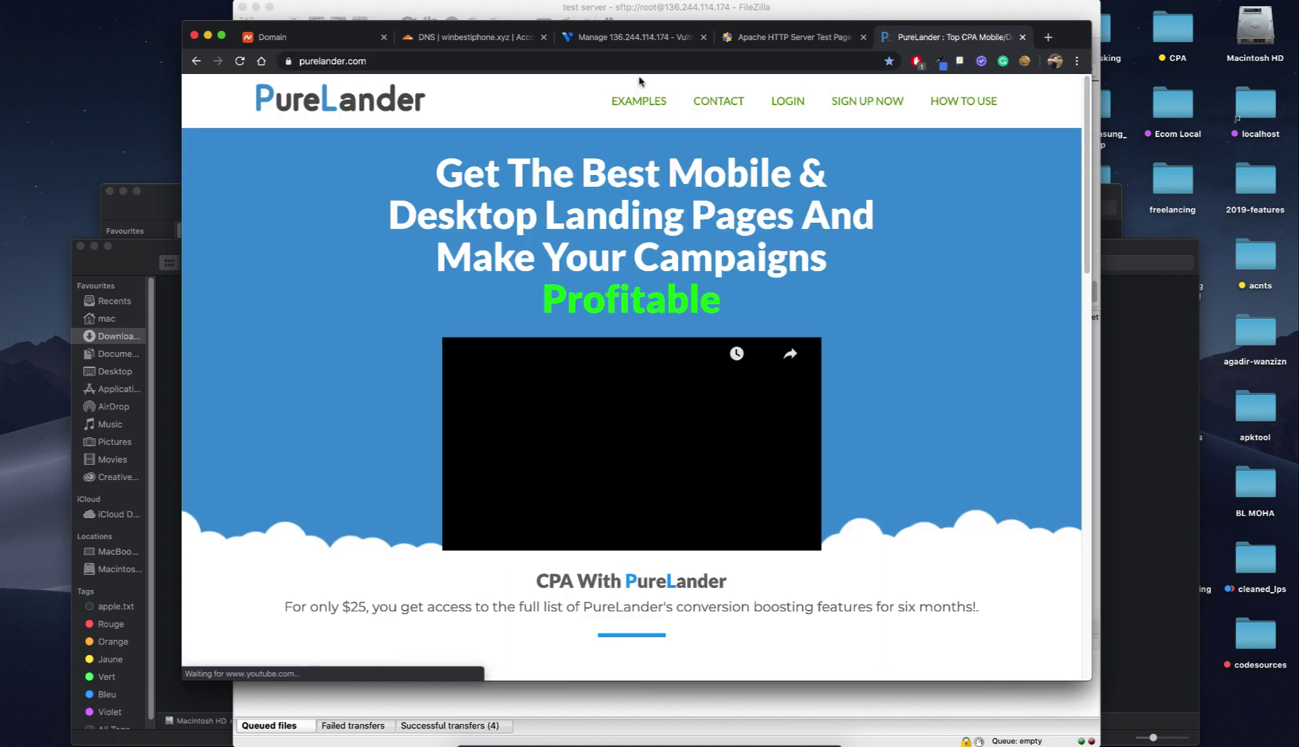
click(787, 101)
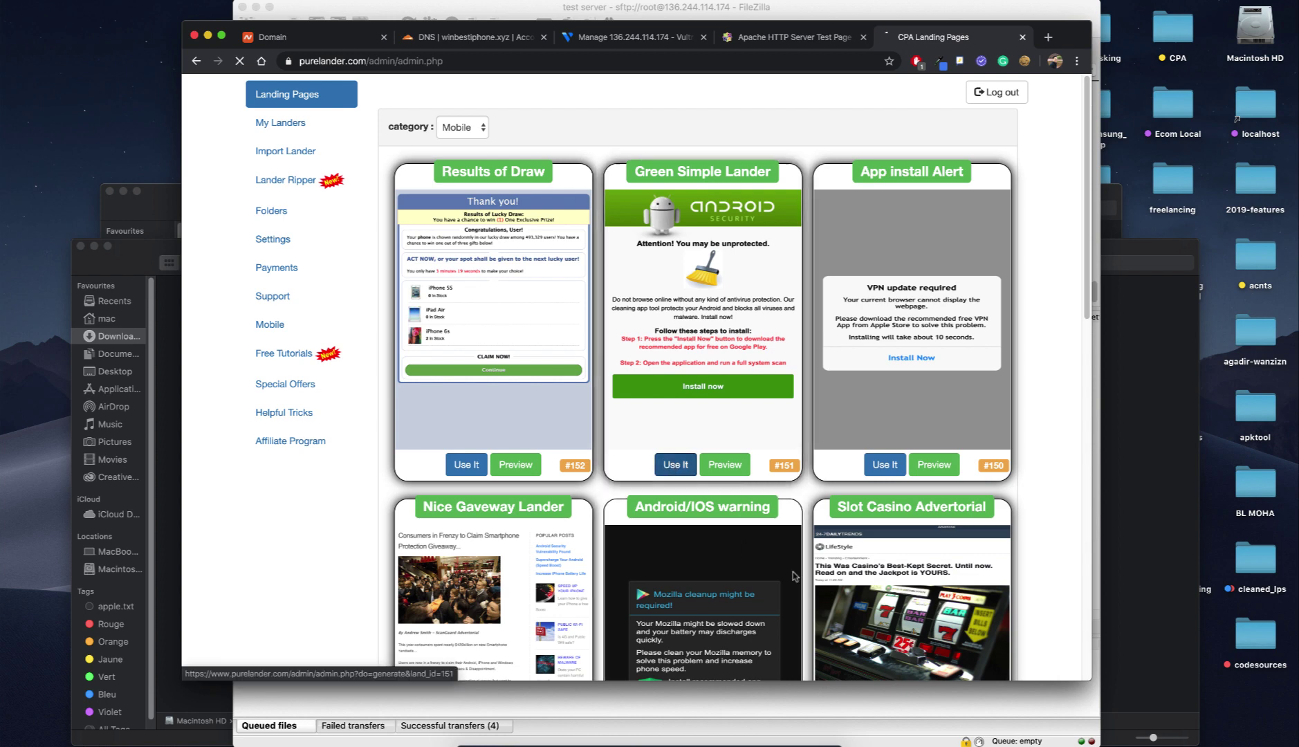
- Load the Green Simple Lander template in the editor and compress and minify it for download
click(674, 465)
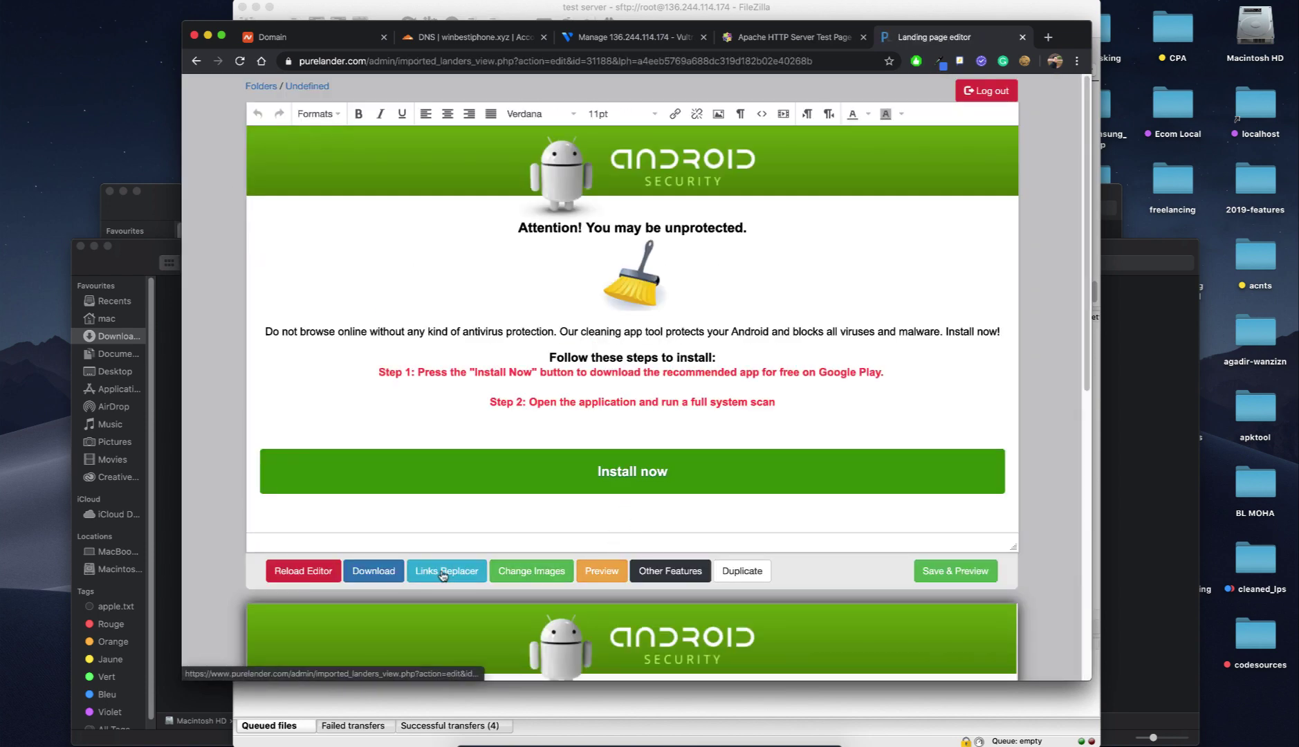
click(371, 570)
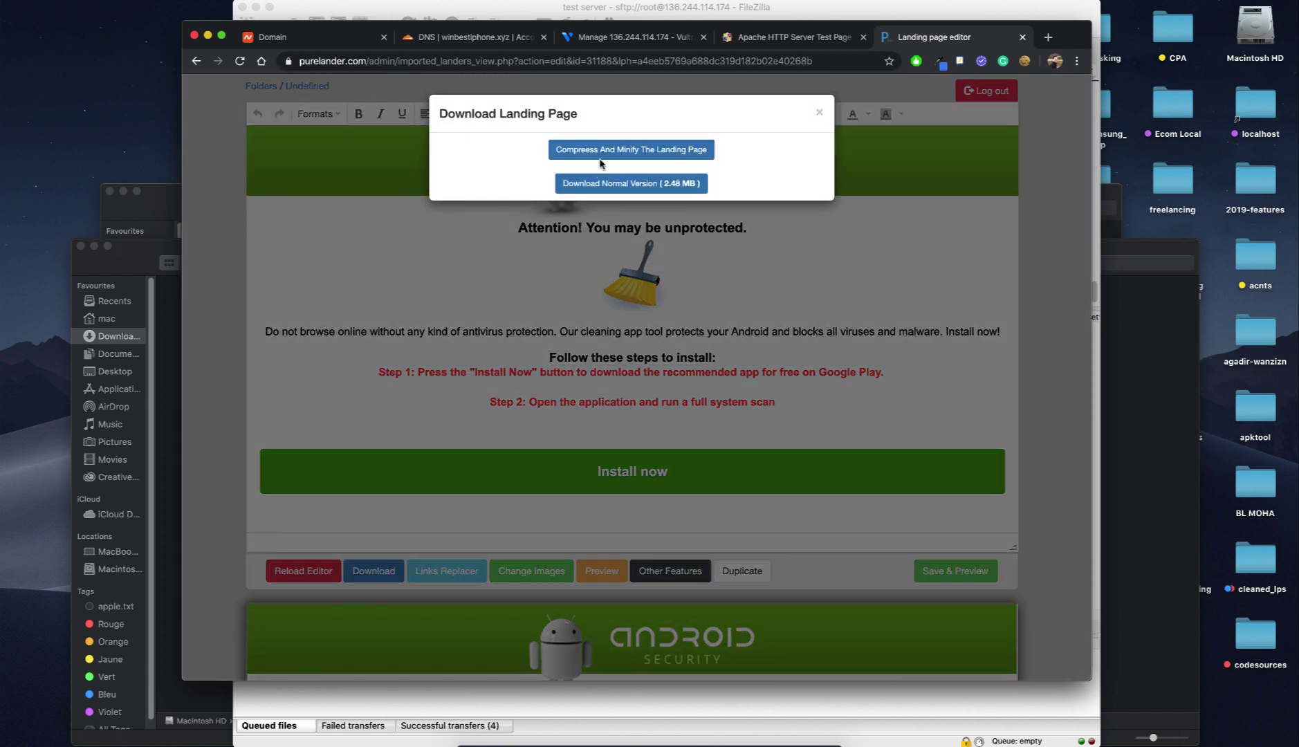
click(597, 173)
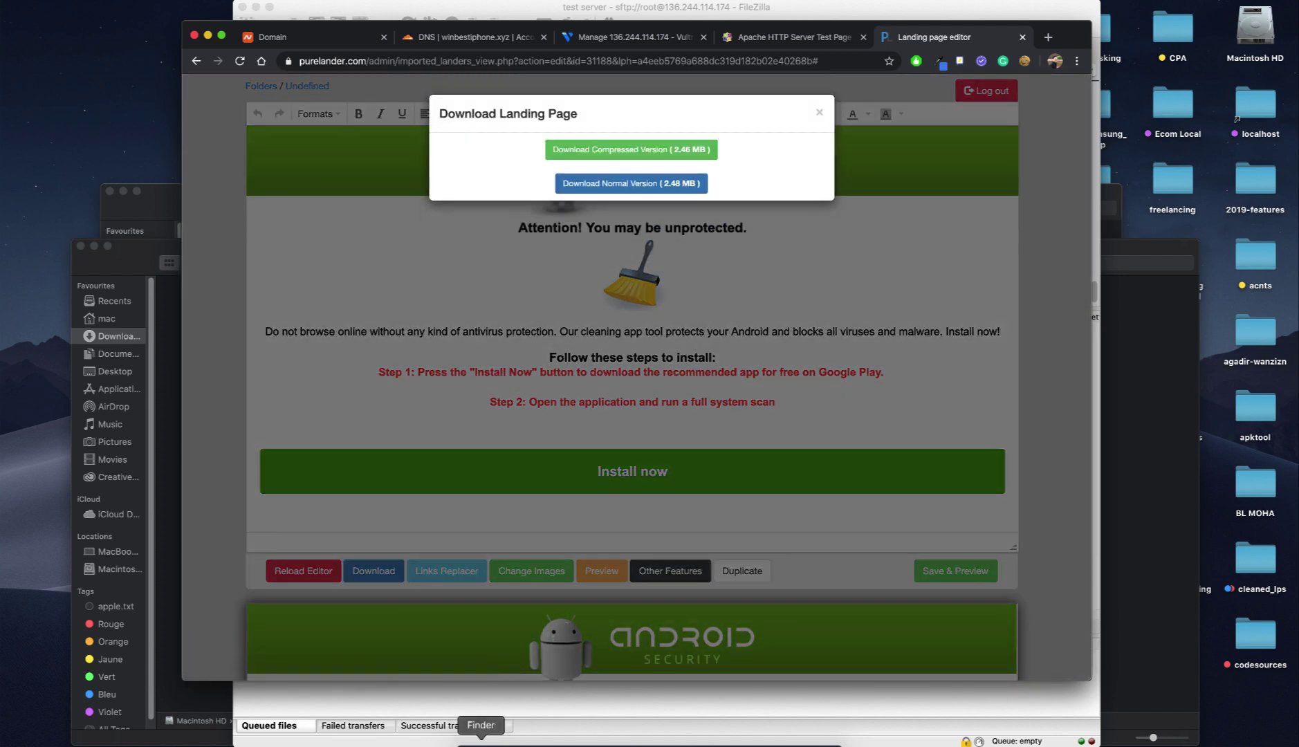
- Download the compressed landing page and check the contents of its extracted a4eeb5769a688dc319d182b02e40268b folder in Downloads
click(626, 150)
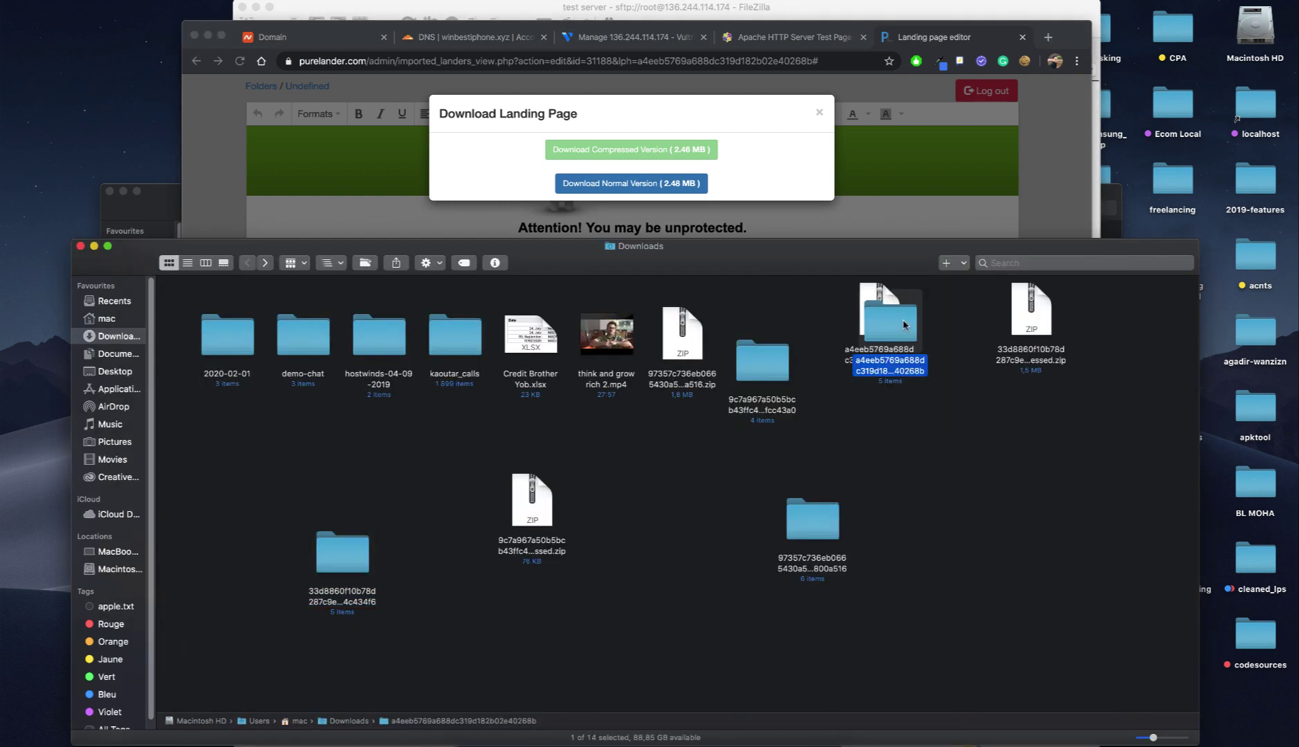
drag(904, 325, 969, 426)
double_click(969, 437)
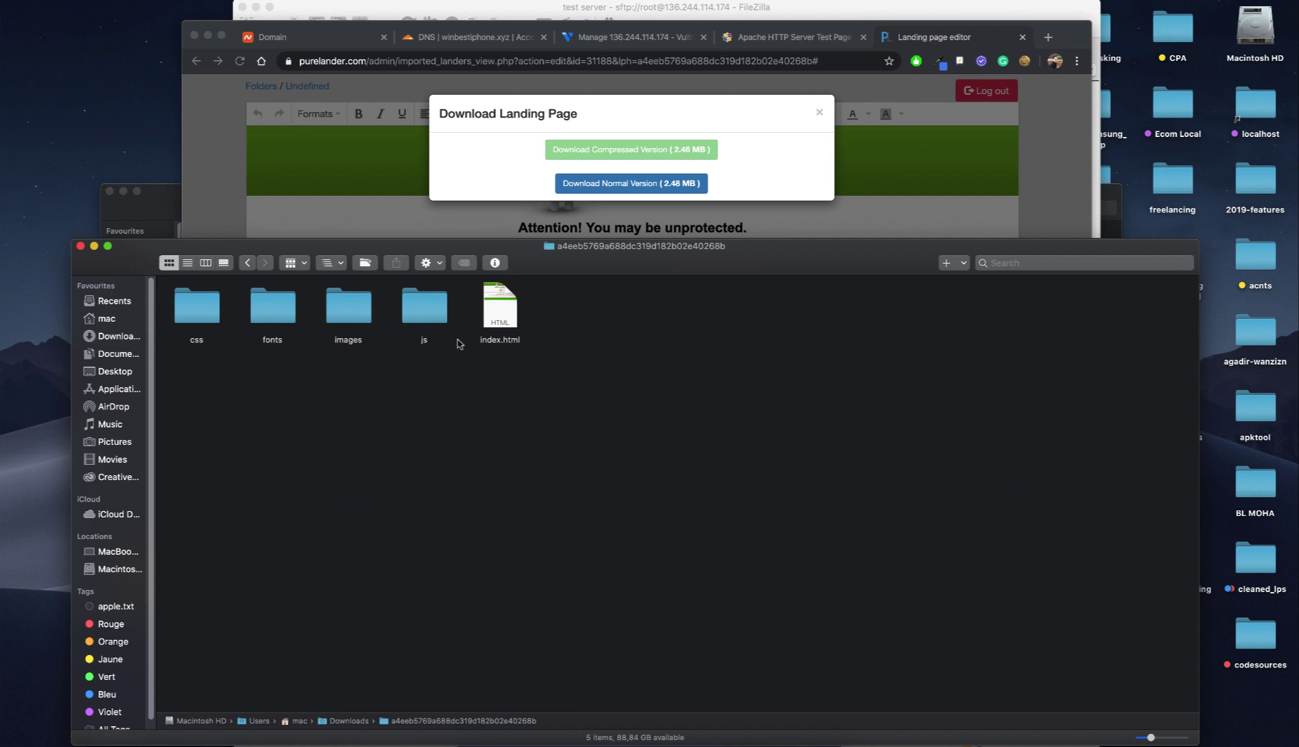
click(255, 264)
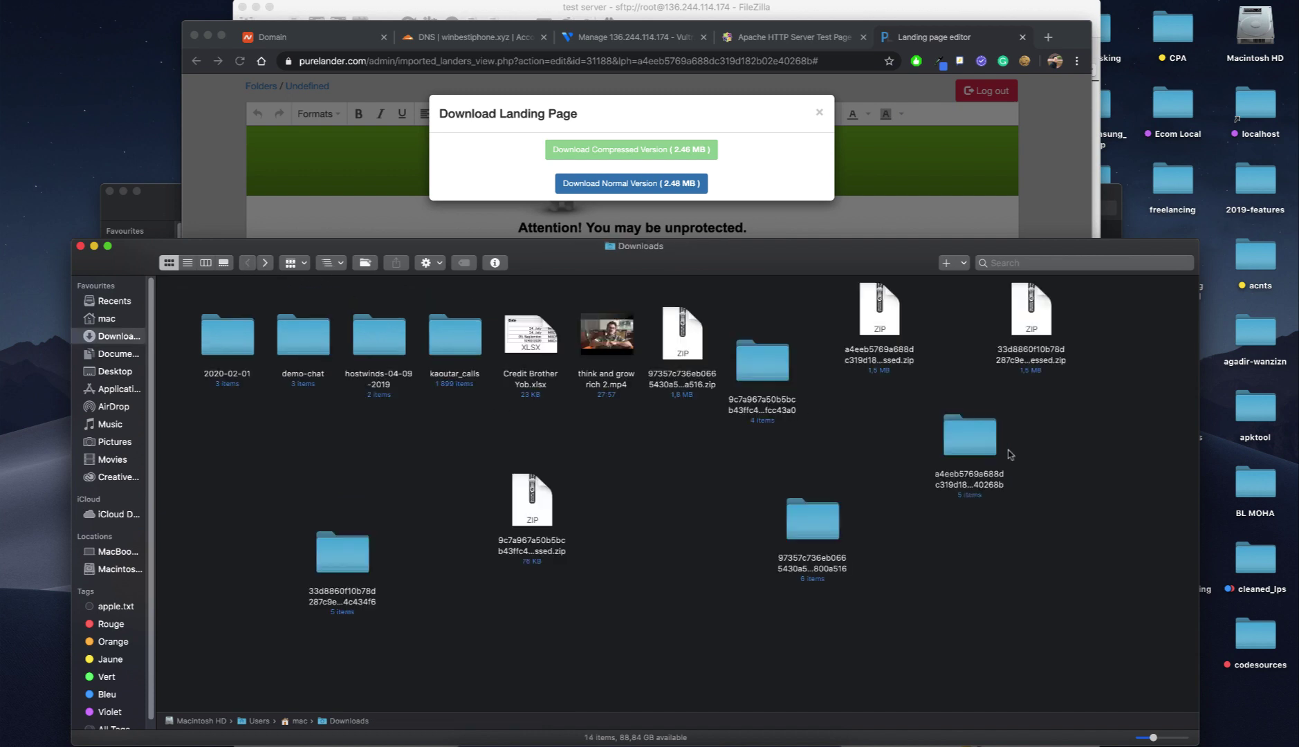
click(965, 450)
- Upload the extracted a4eeb5769a688dc319d182b02e40268b folder from Downloads to /var/www/html/winbestiphone.xyz in FileZilla
click(756, 735)
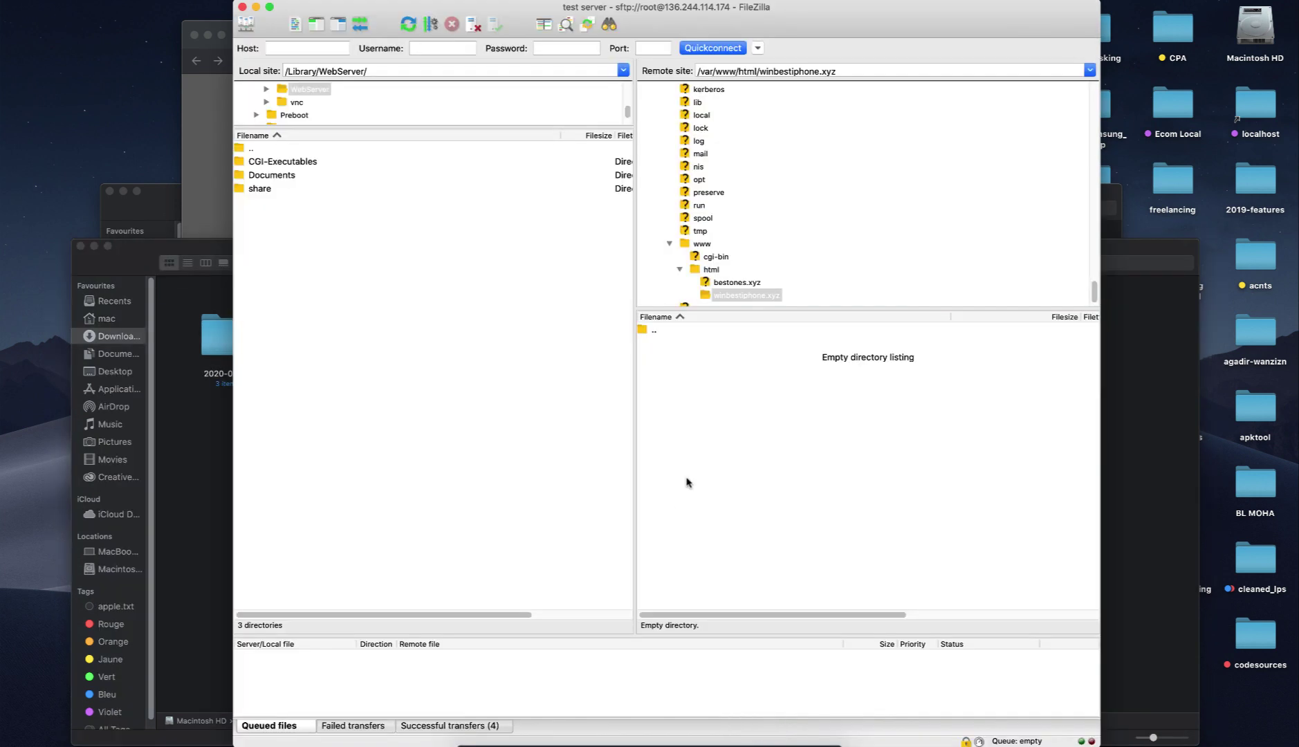
click(480, 736)
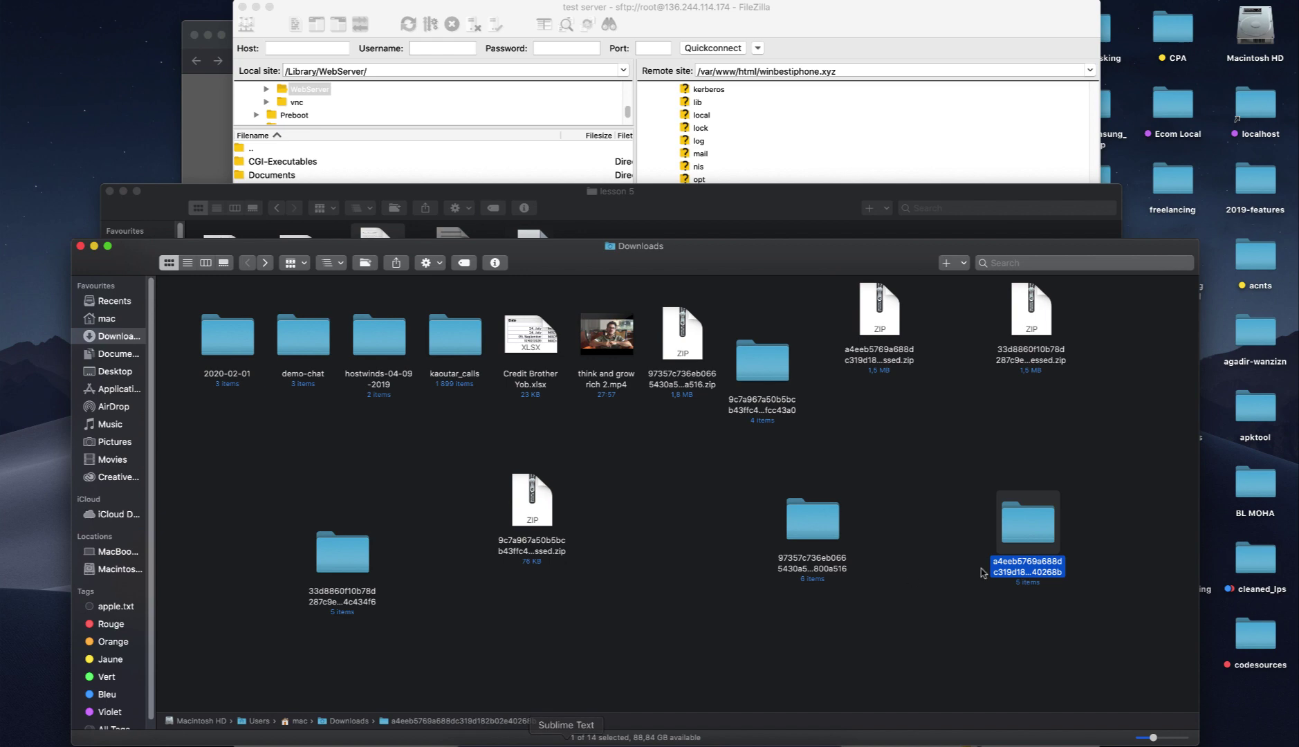
click(978, 187)
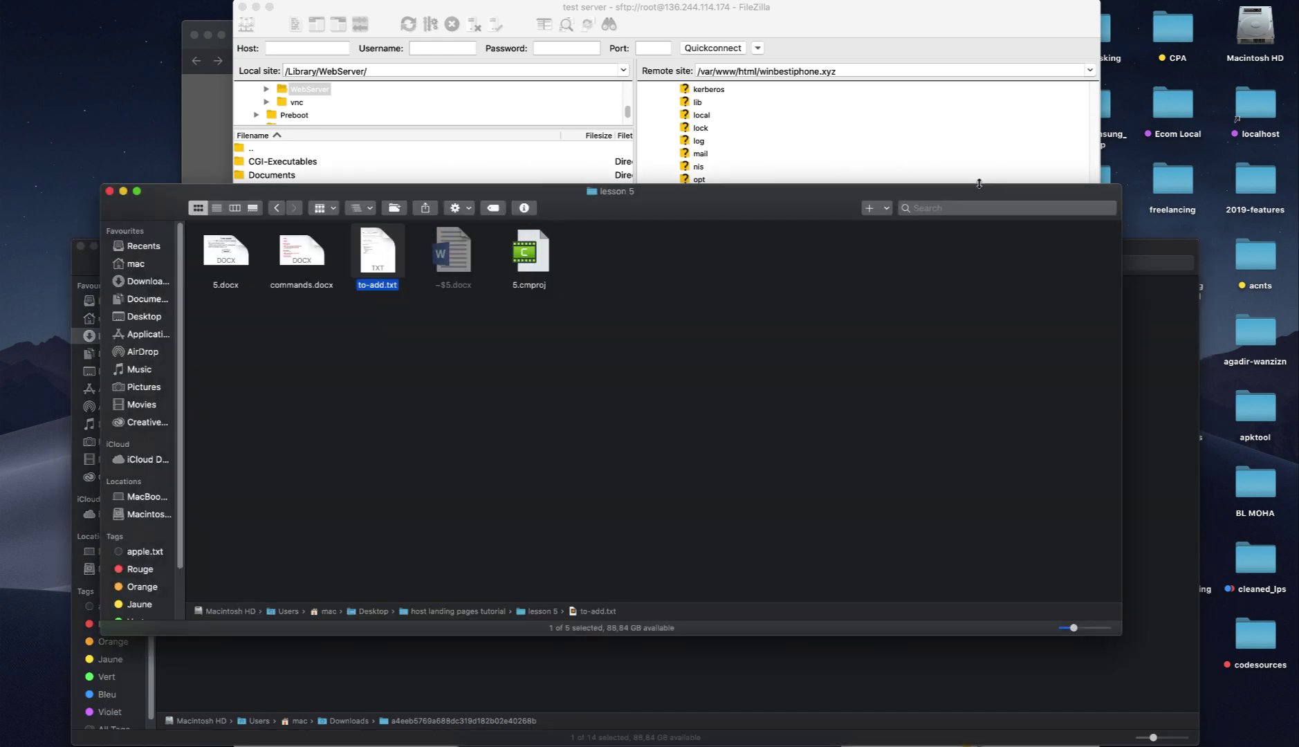
click(123, 191)
drag(935, 251, 416, 364)
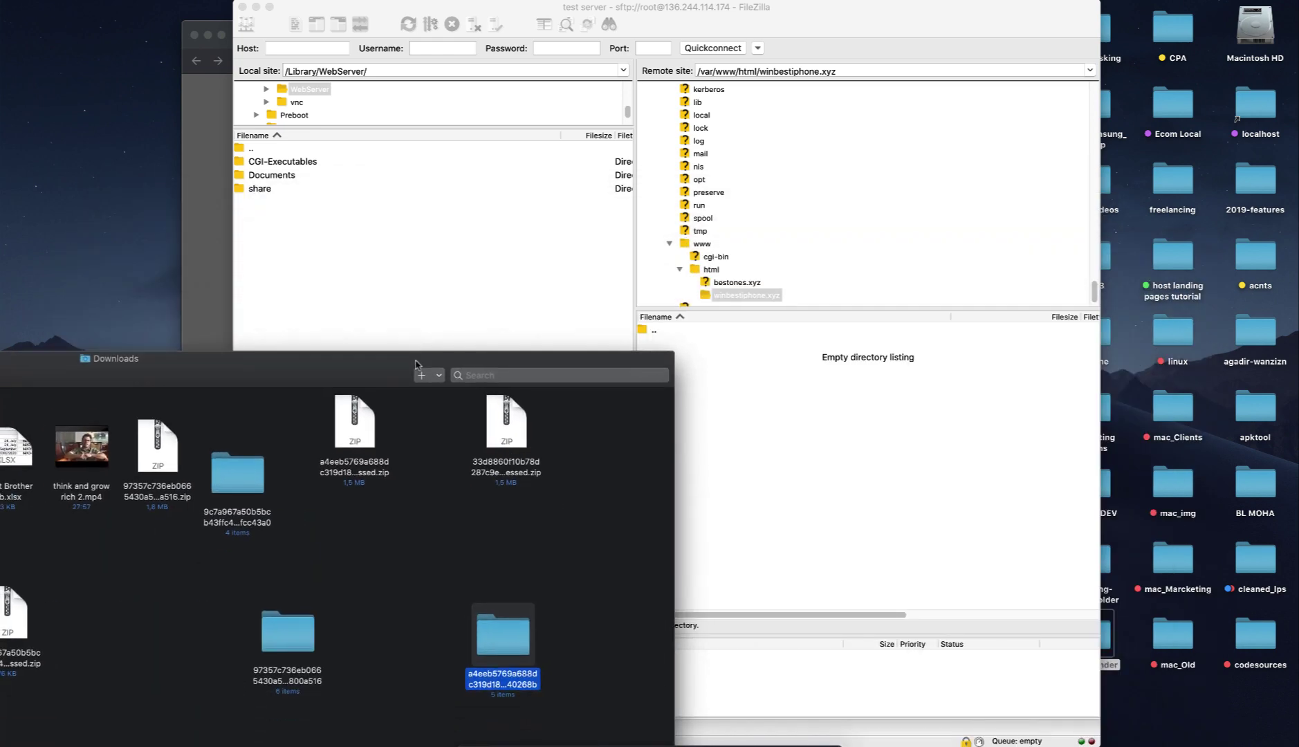
drag(507, 621, 754, 492)
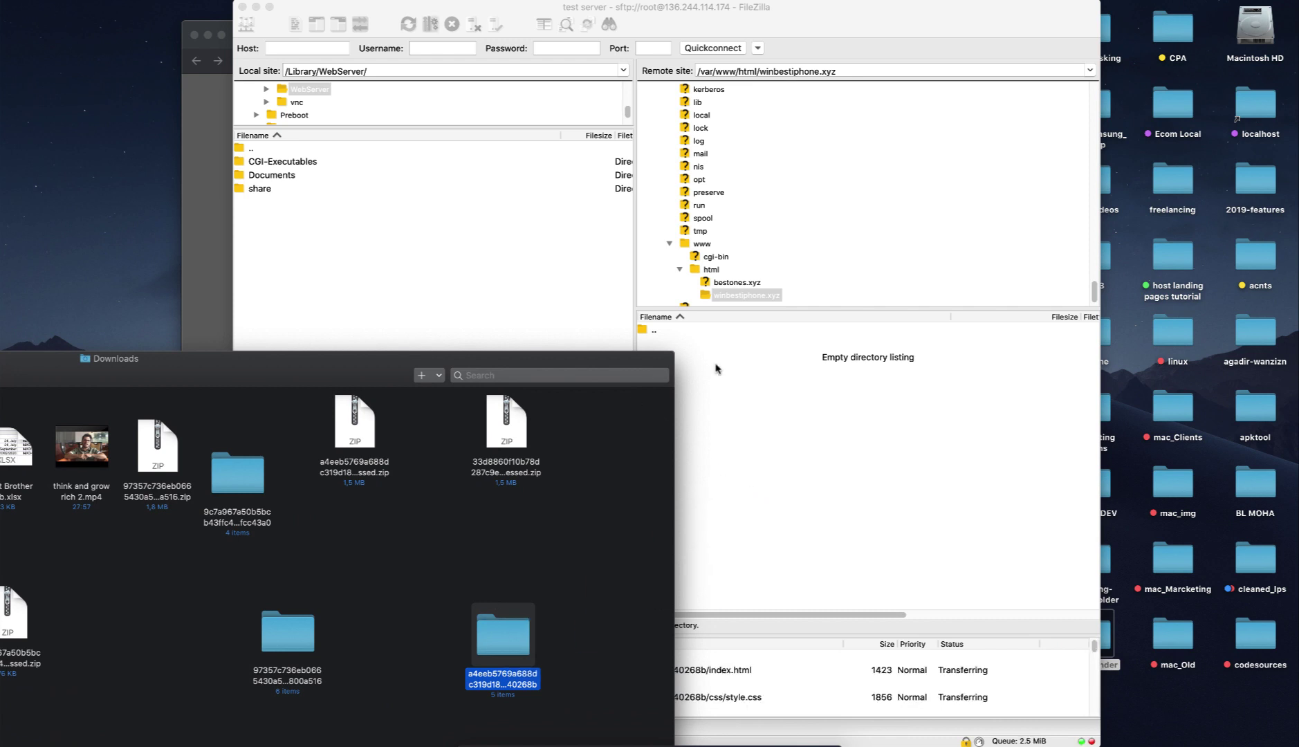
click(674, 347)
click(673, 347)
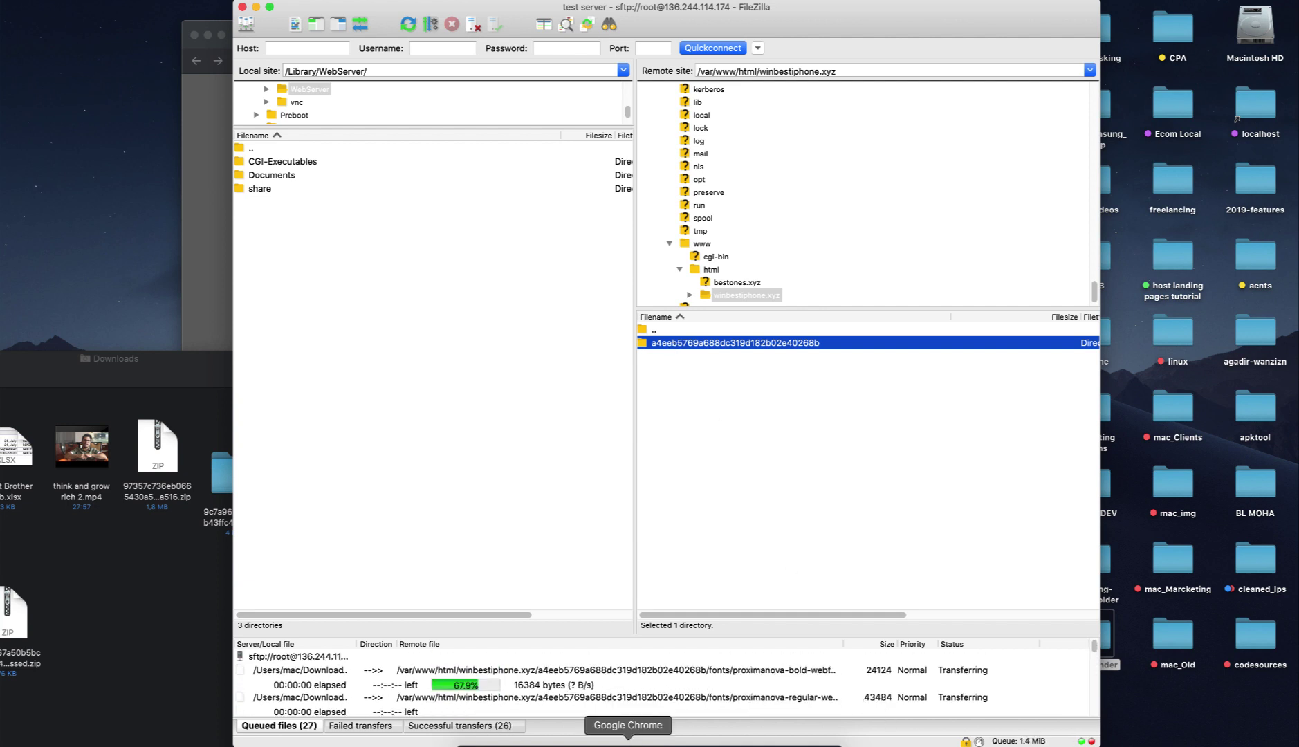
- Switch to Chrome, return to the PureLander template list and generate a new landing page from the Results of Draw template
click(628, 742)
click(269, 95)
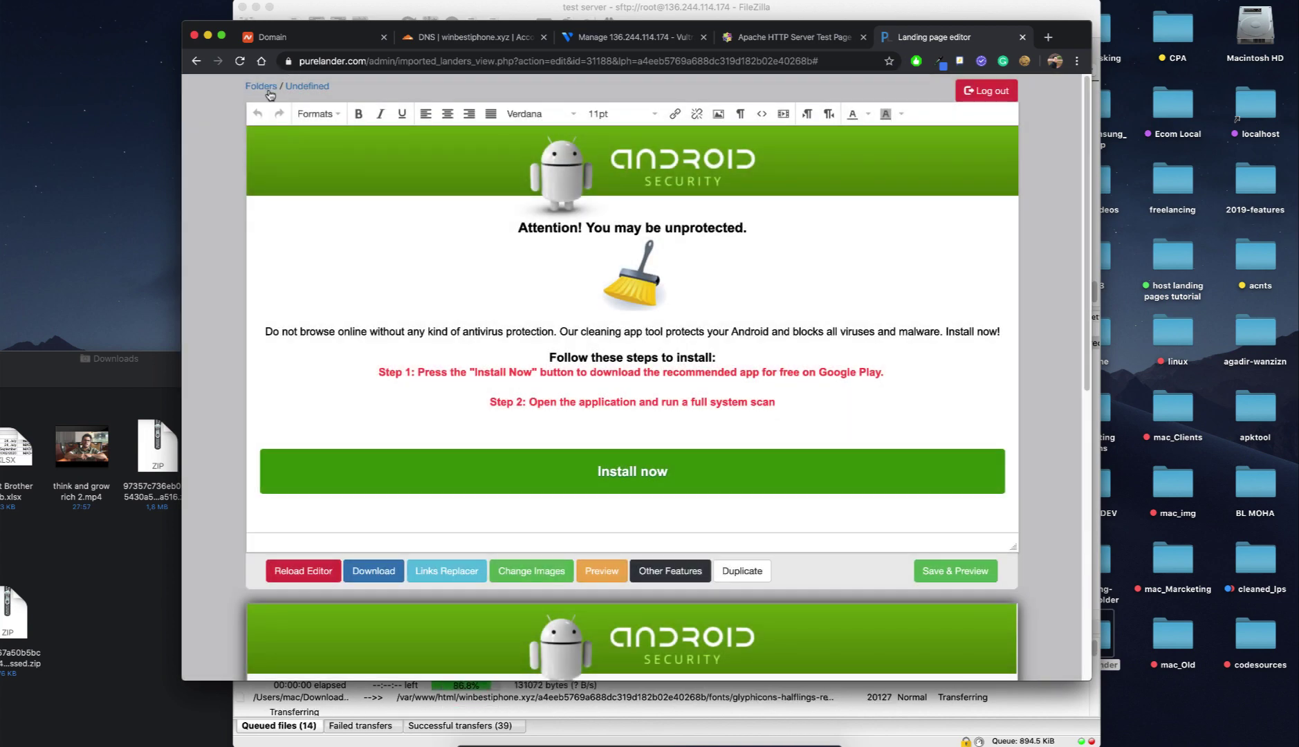
click(270, 95)
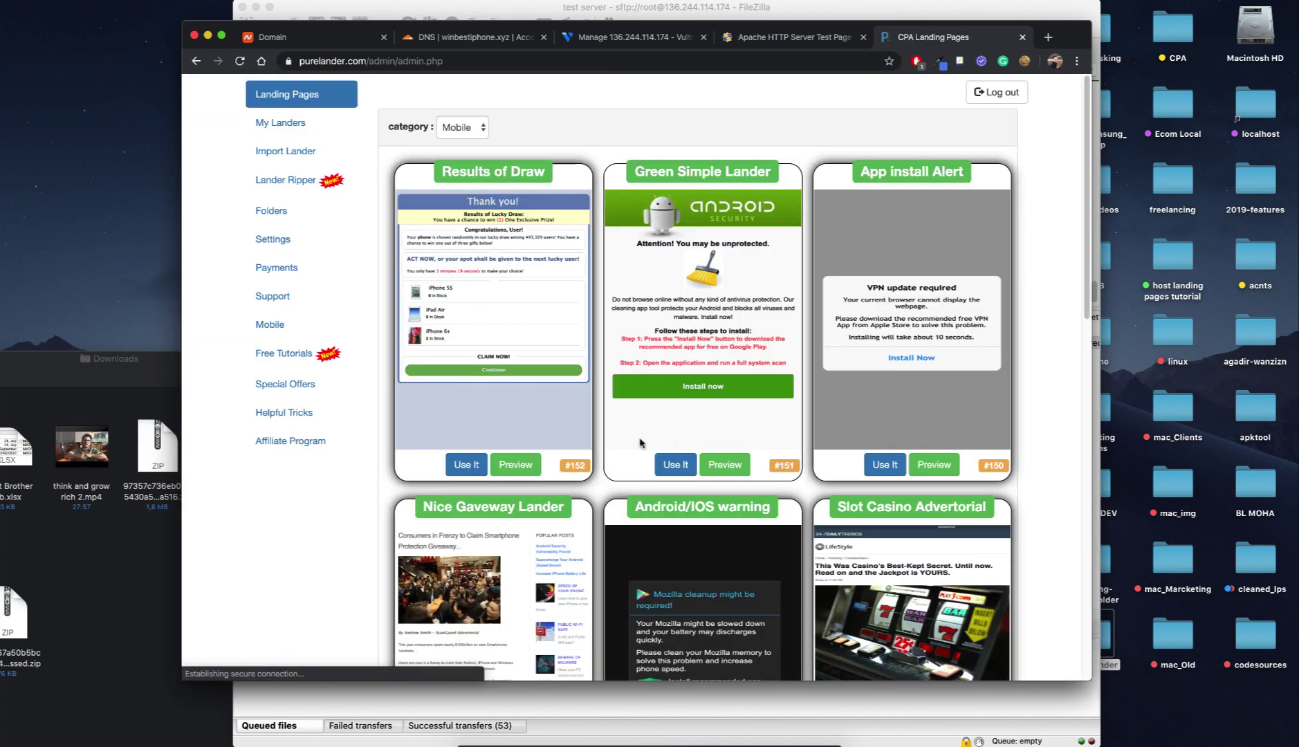
click(462, 467)
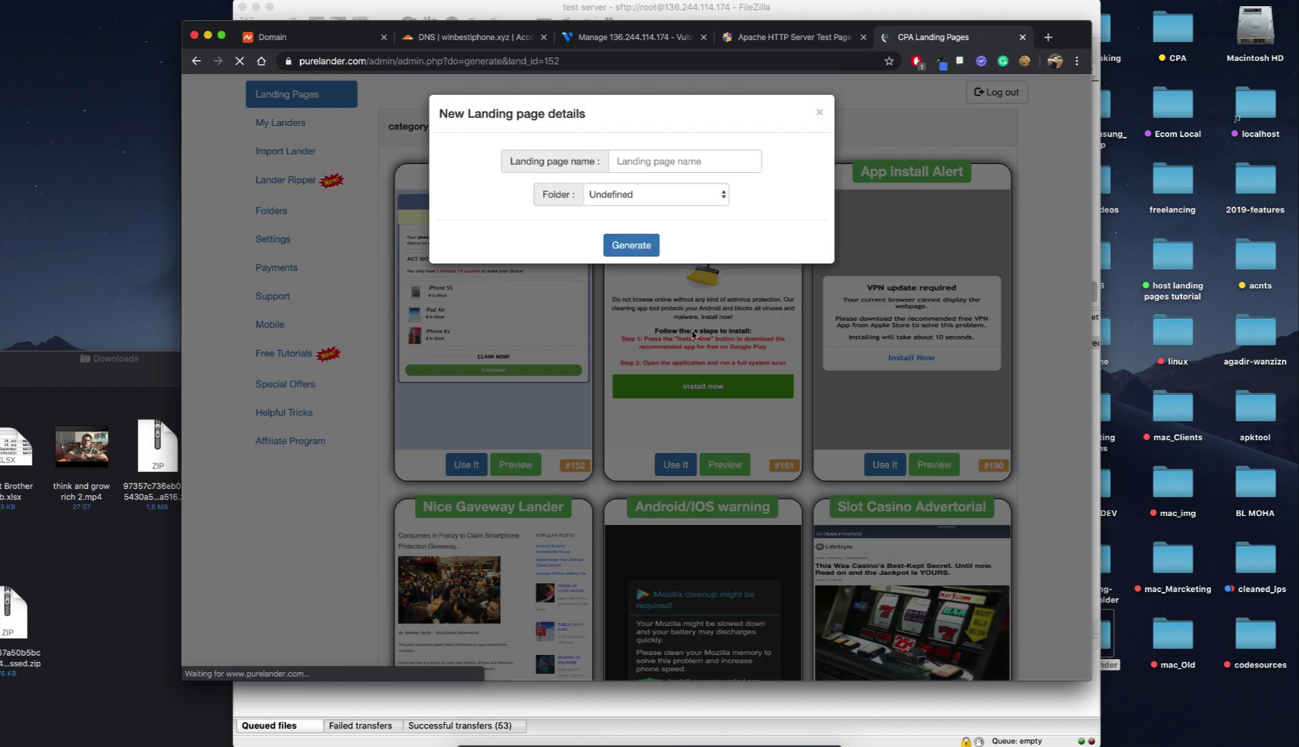
click(632, 245)
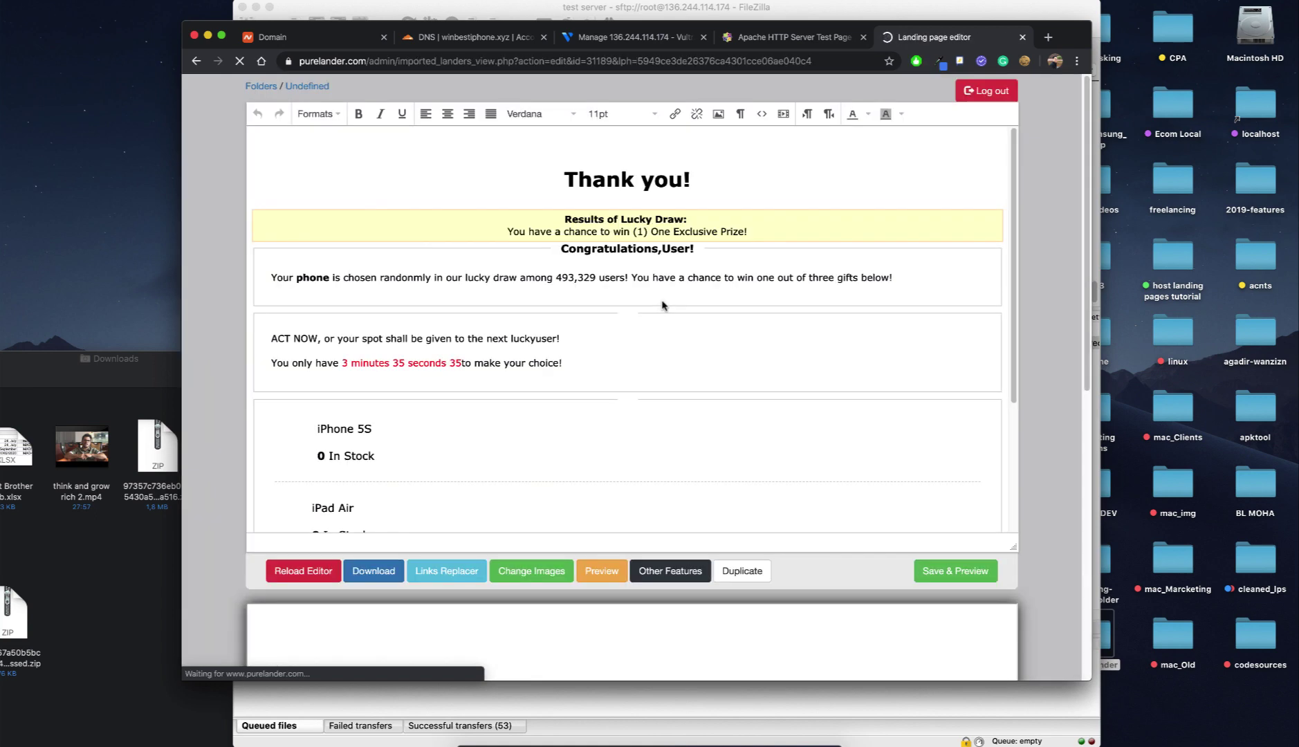
- Compress and minify the Results of Draw landing page and download its compressed version
click(447, 570)
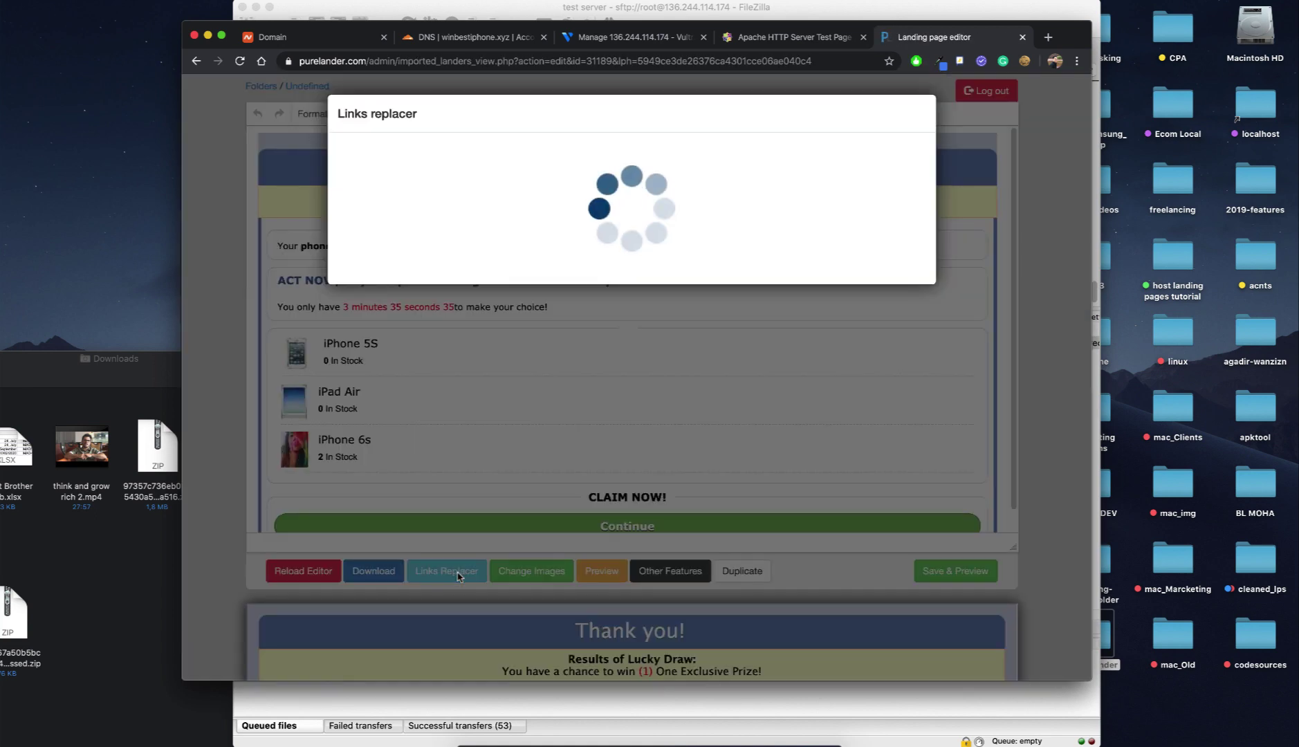
click(367, 578)
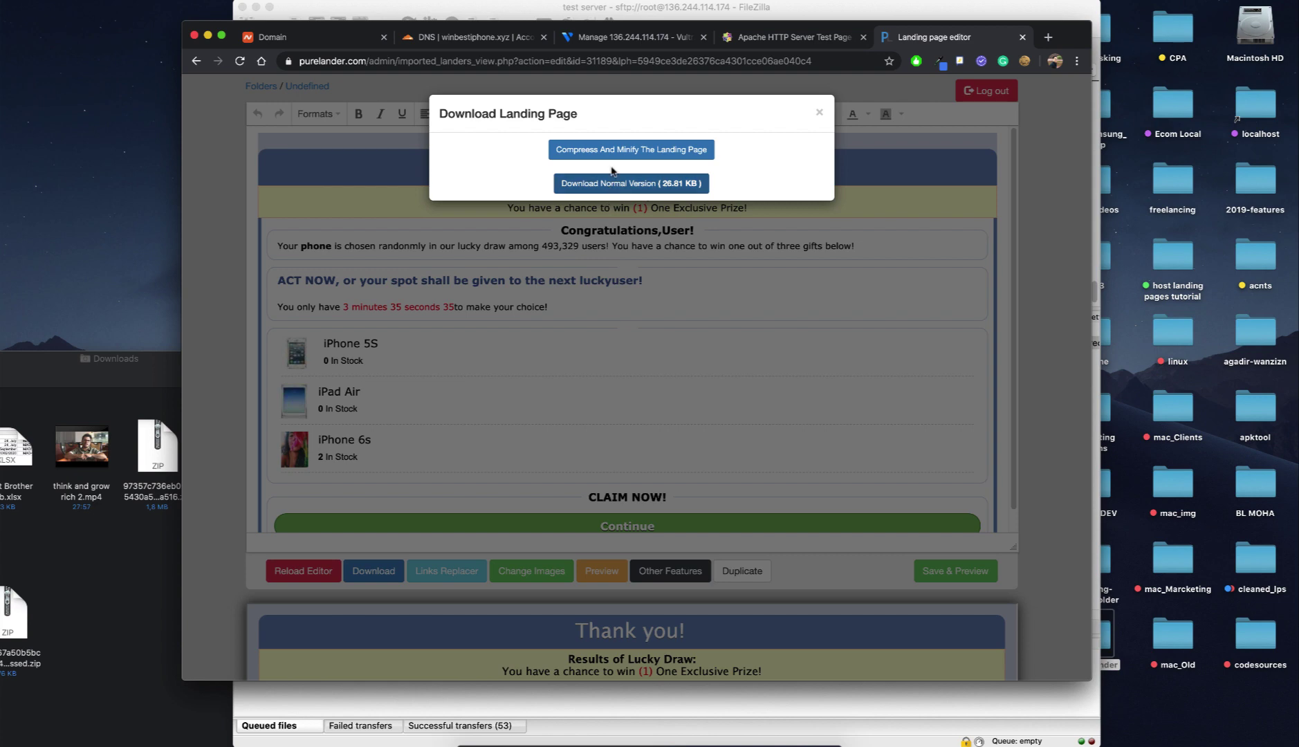
click(616, 152)
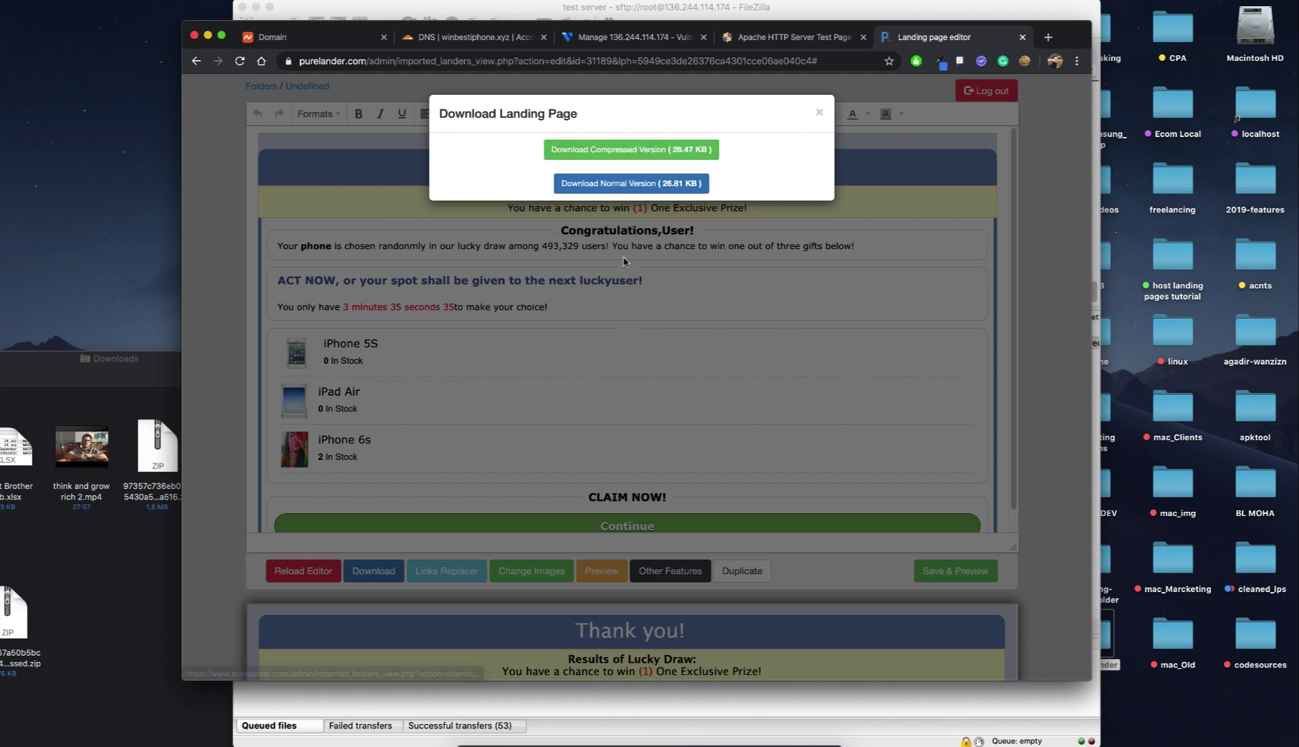
click(657, 154)
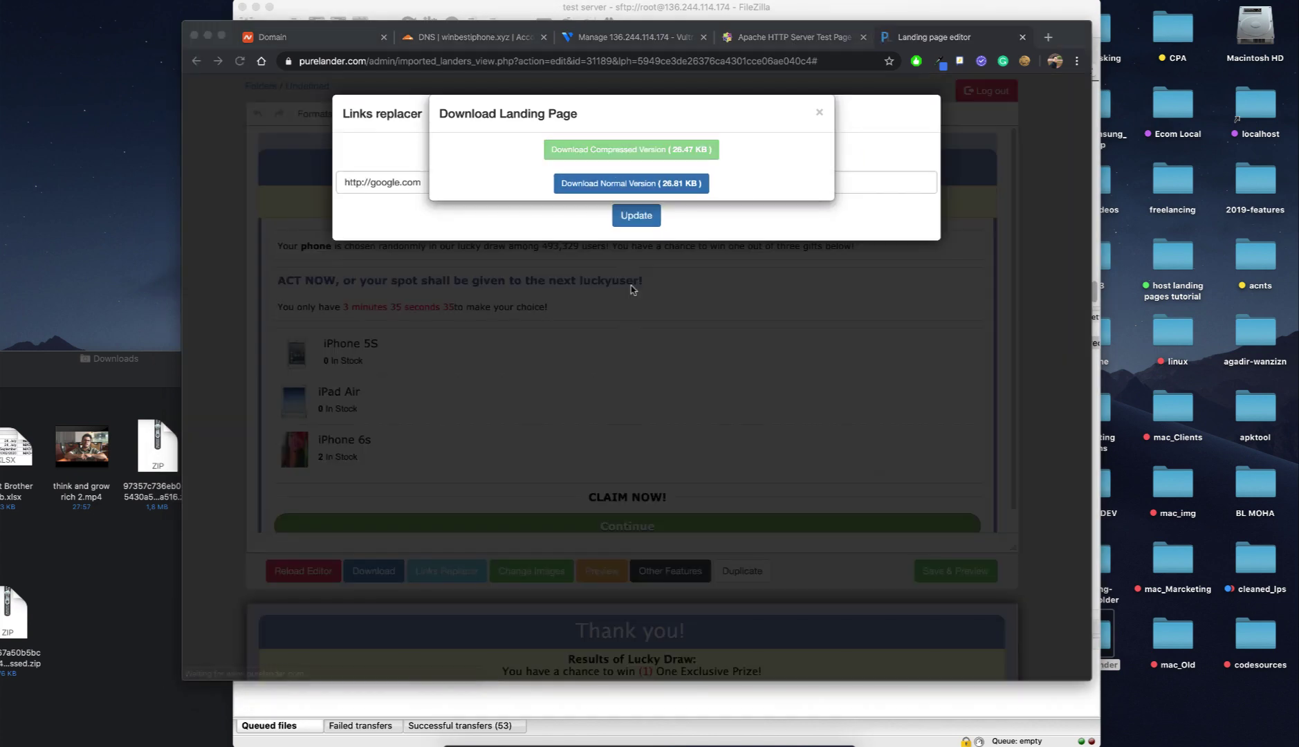
- Examine the contents of the extracted 5949ce3de26376ca4301cce06ae040c4 landing page folder in Downloads
drag(548, 359, 740, 510)
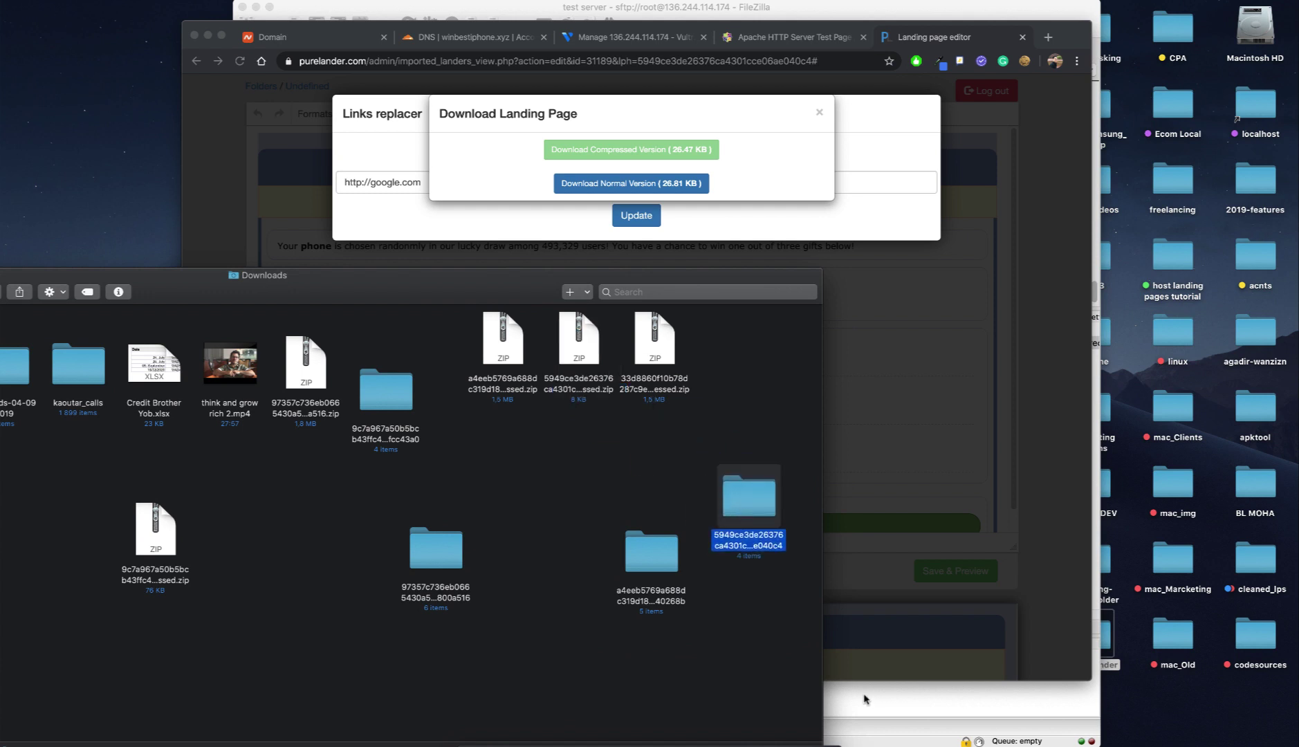
double_click(744, 495)
double_click(129, 280)
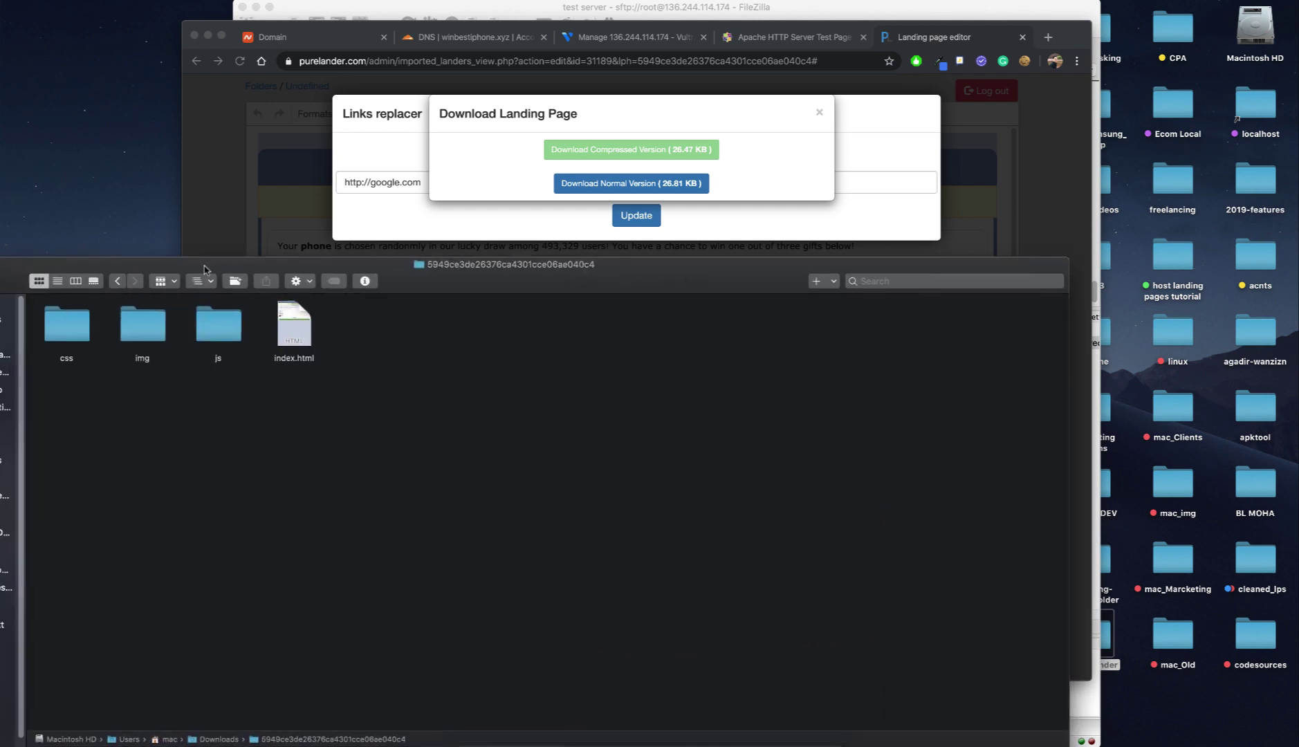
click(117, 281)
double_click(995, 486)
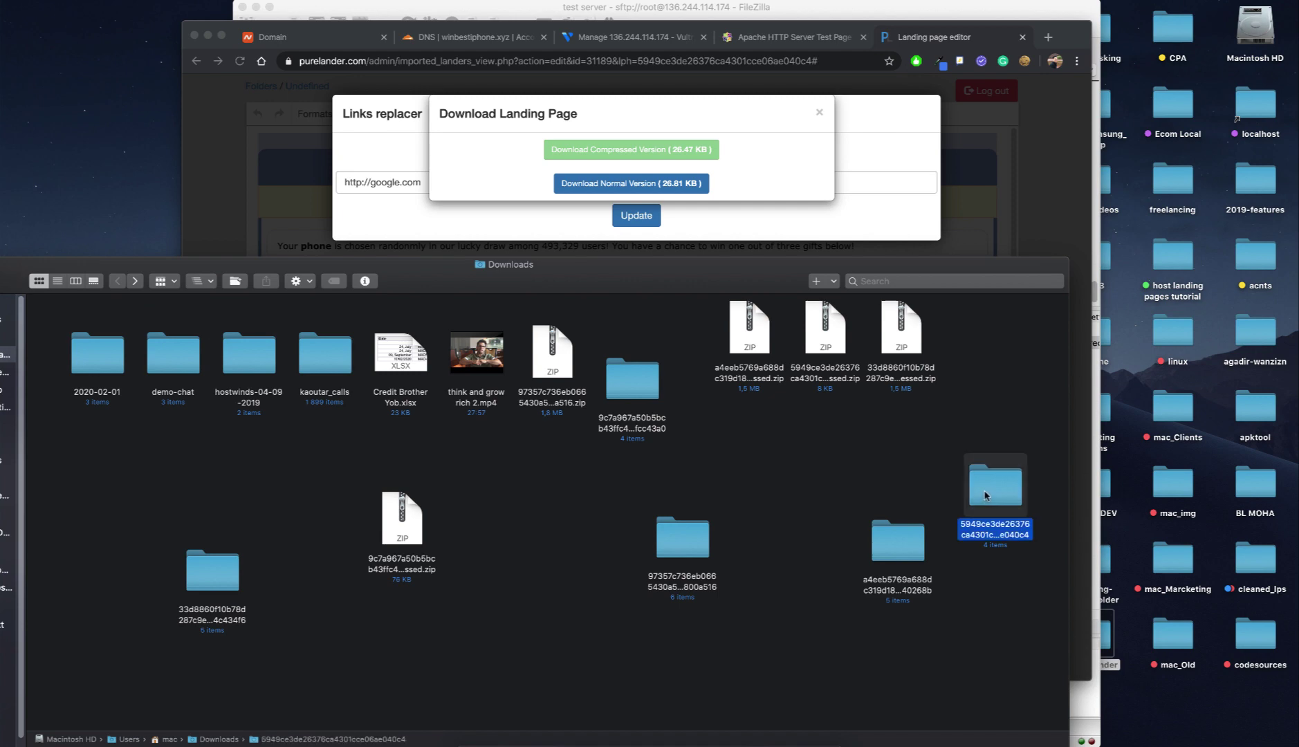
click(118, 281)
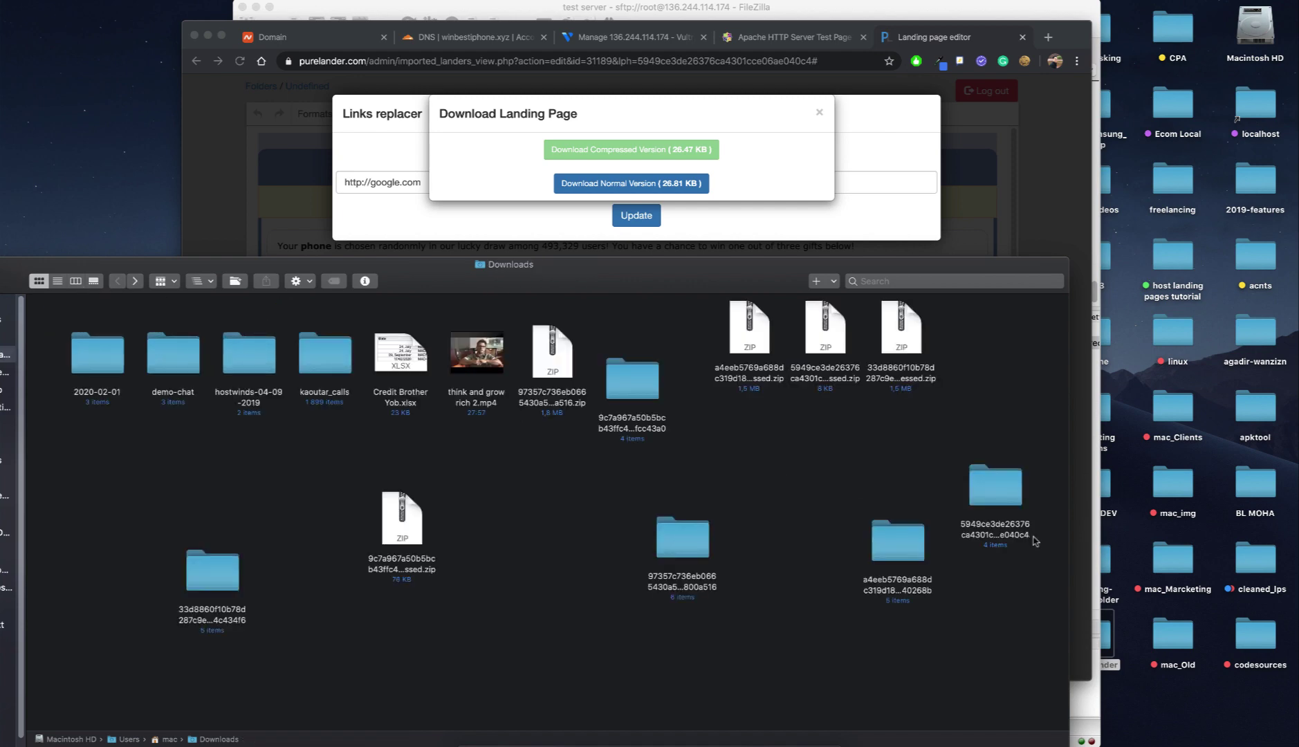
- Upload the extracted Results of Draw folder from Downloads to /var/www/html/winbestiphone.xyz in FileZilla
click(756, 742)
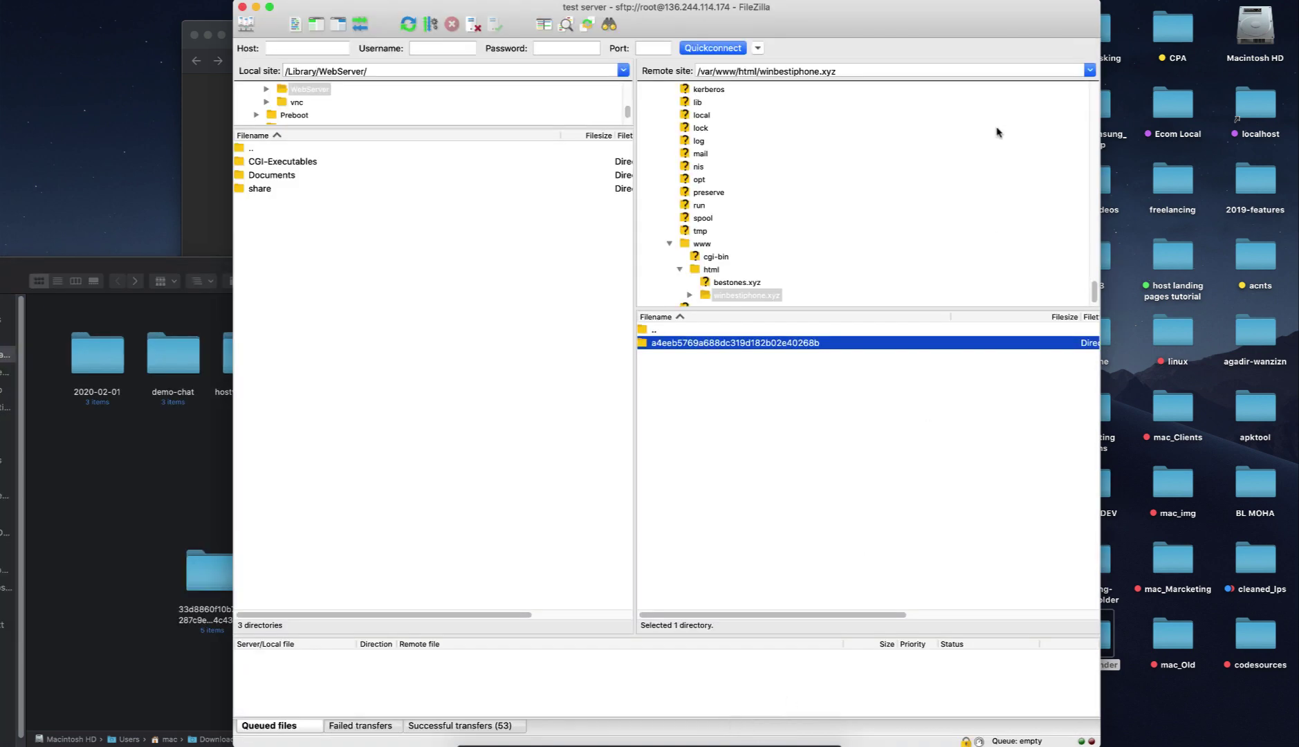
drag(890, 20, 664, 48)
drag(987, 505, 615, 473)
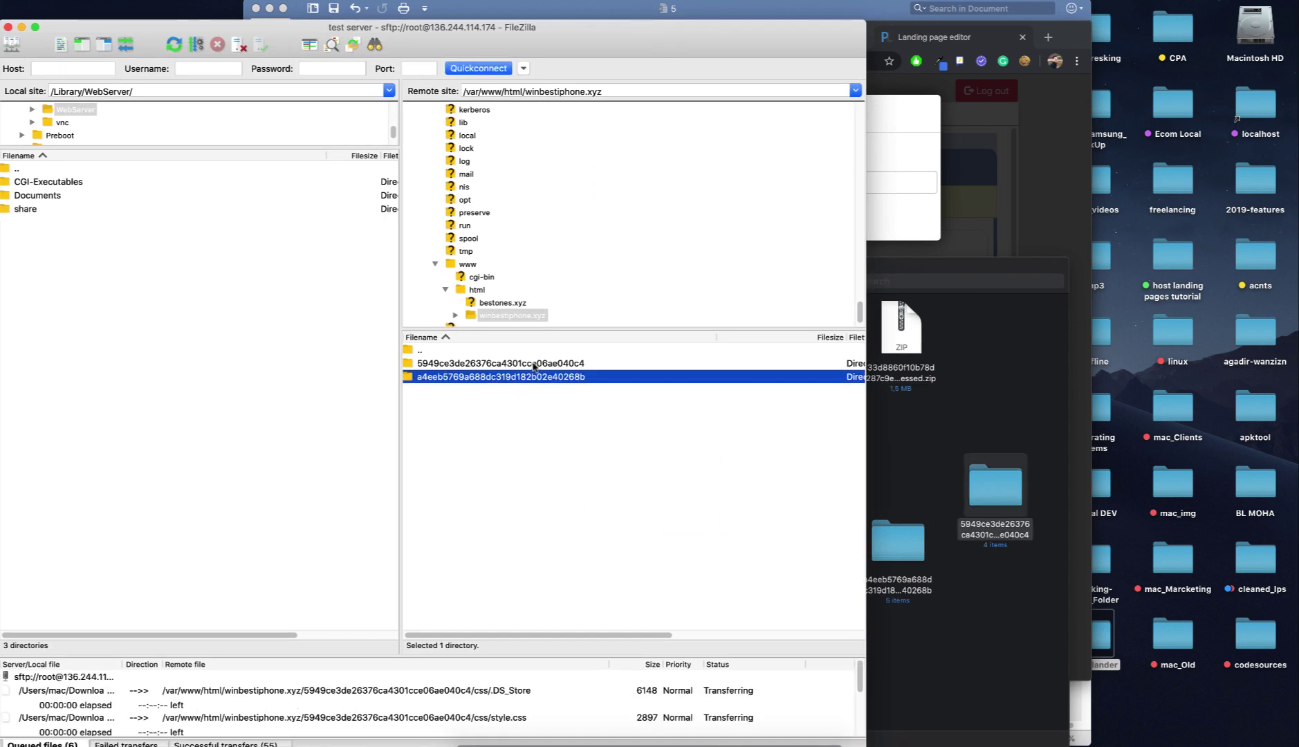
- Rename the remote 5949ce3de26376ca4301cce06ae040c4 folder as lp1
click(536, 364)
click(572, 364)
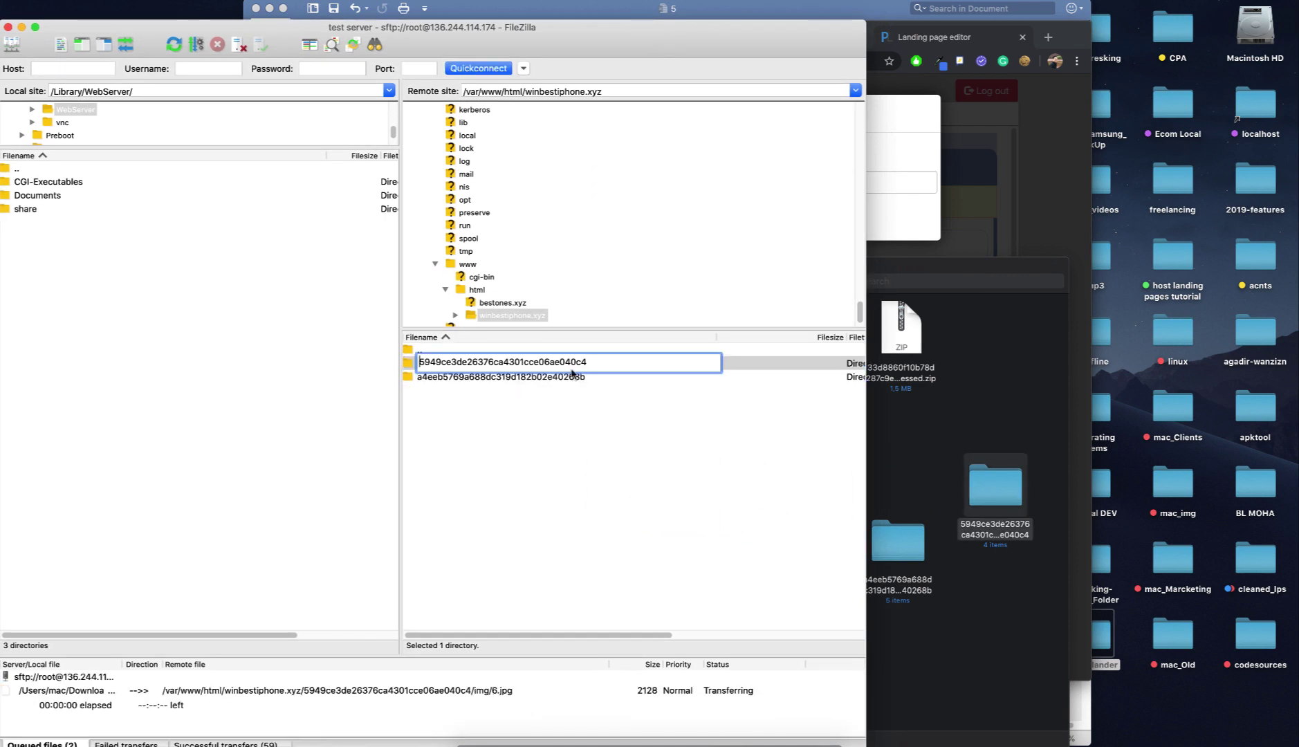
click(575, 364)
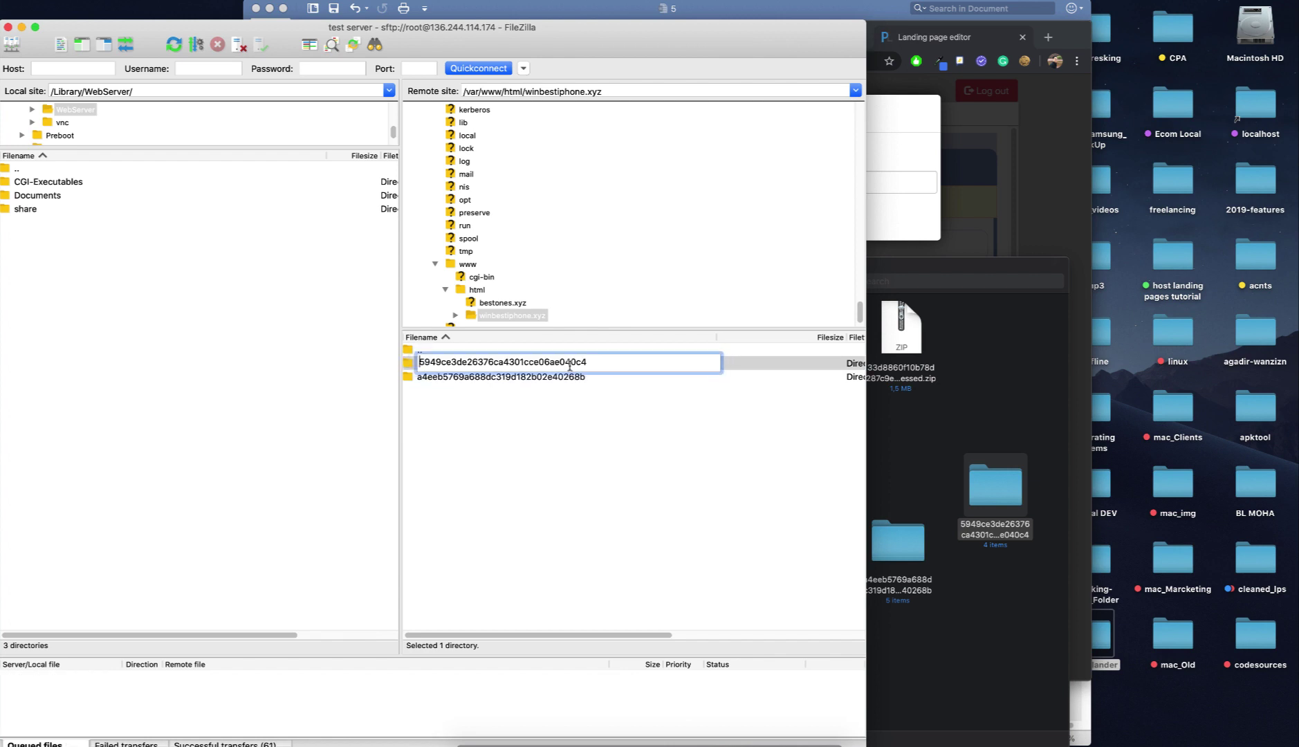
key(BackSpace)
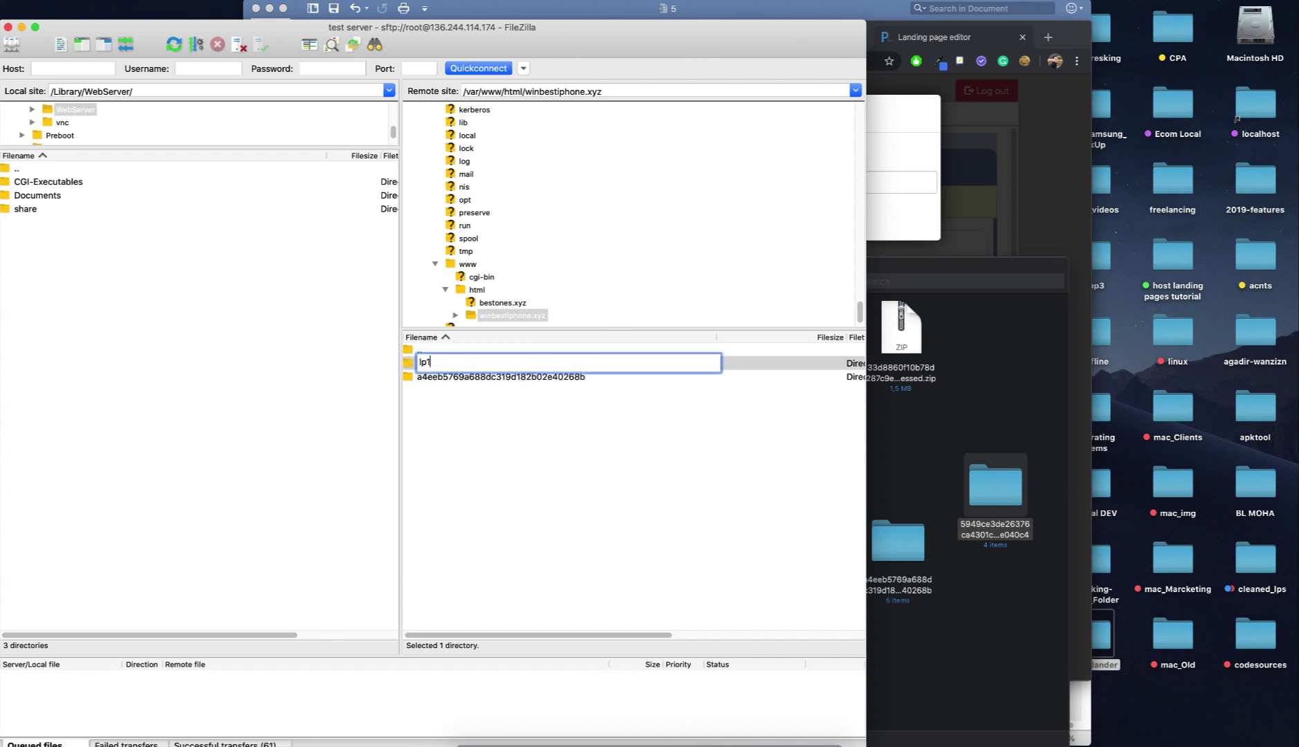
text(lp1)
key(Return)
- Rename the remote a4eeb5769a688dc319d182b02e40268b folder as lp2
click(513, 363)
click(516, 364)
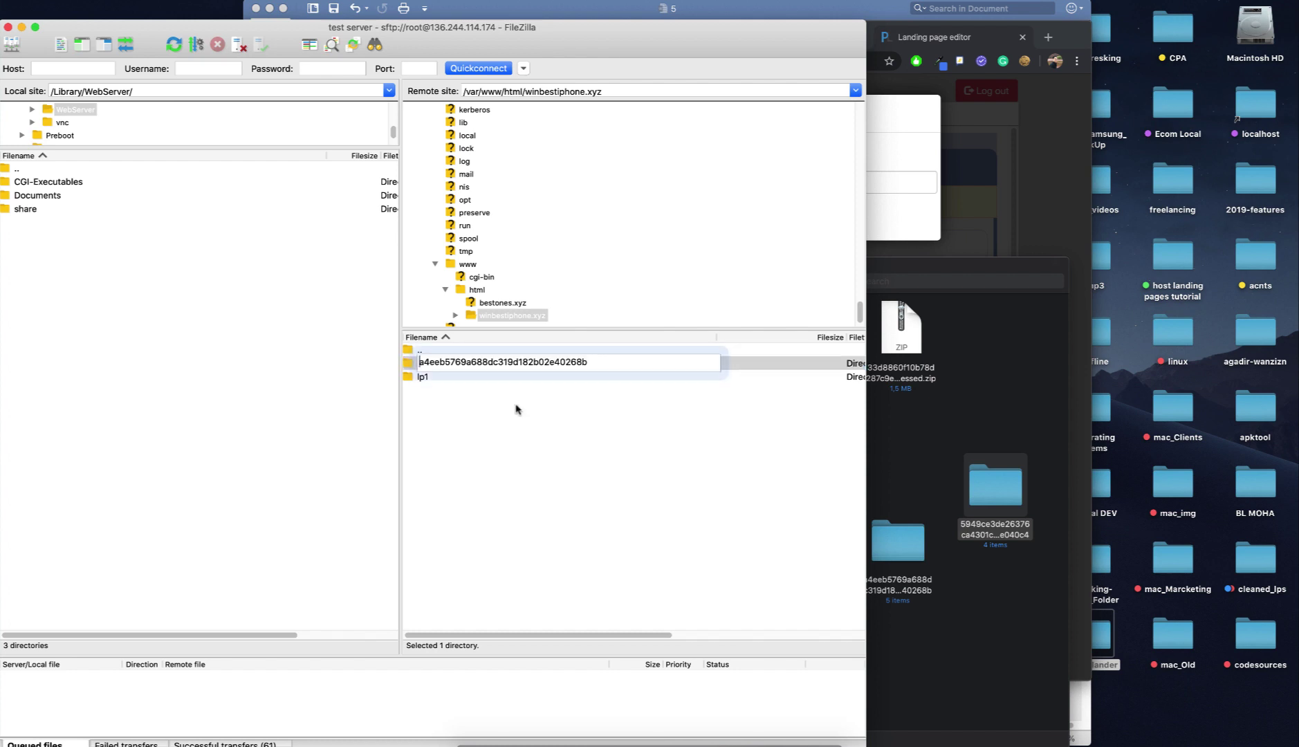
key(BackSpace)
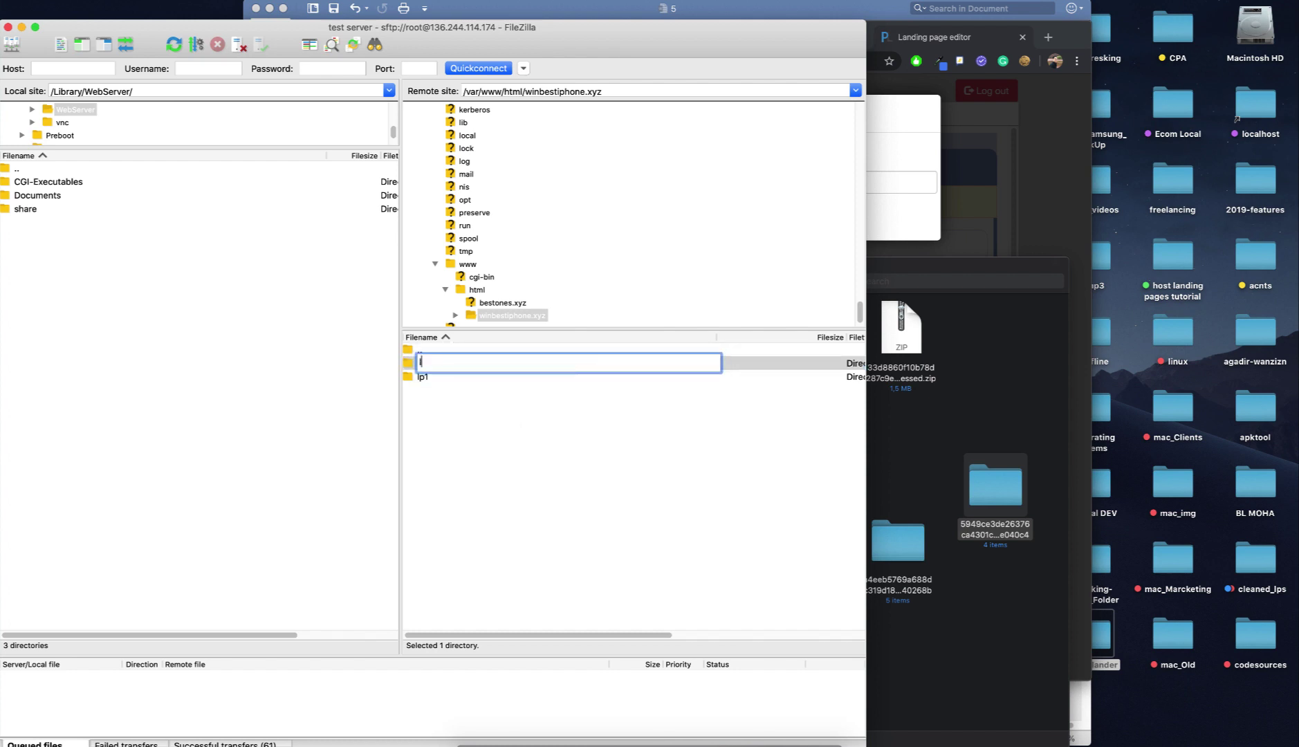
key(Return)
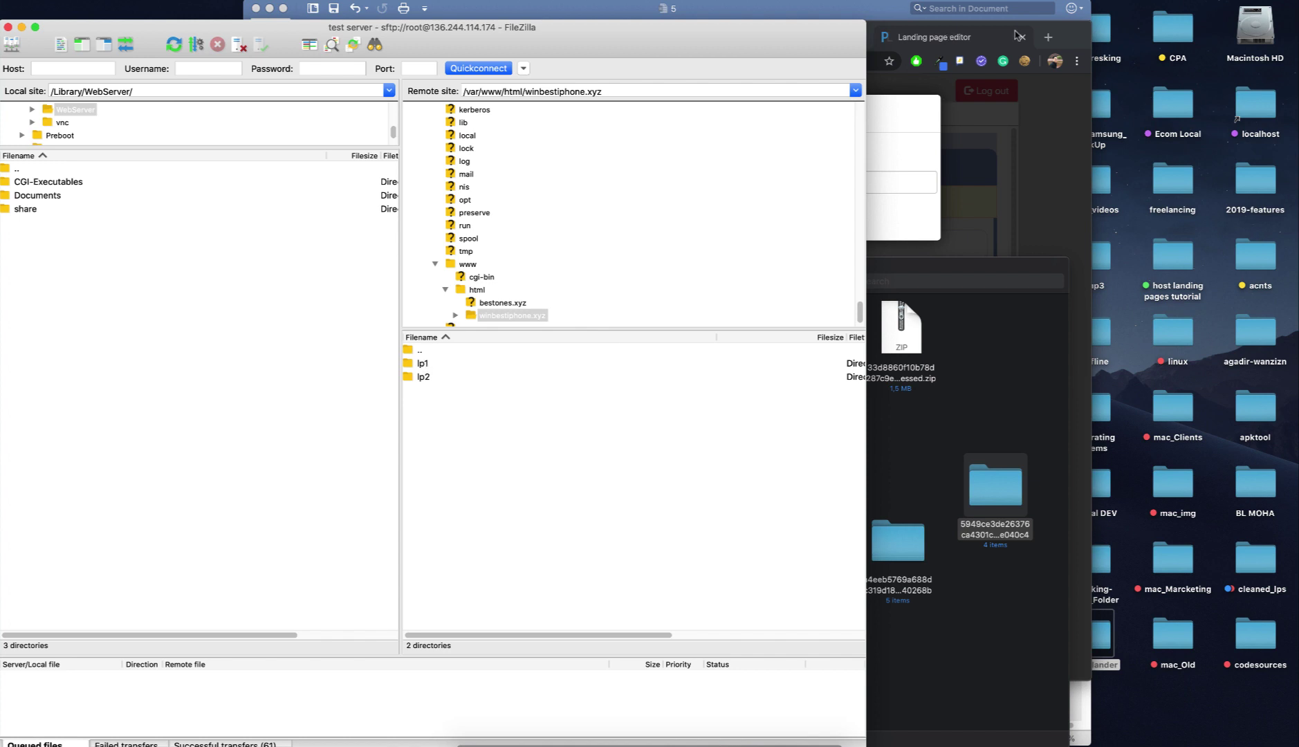
- Switch to Chrome and load winbestiphone.xyz/lp1/ in the tab showing the Apache test page
click(948, 36)
click(756, 38)
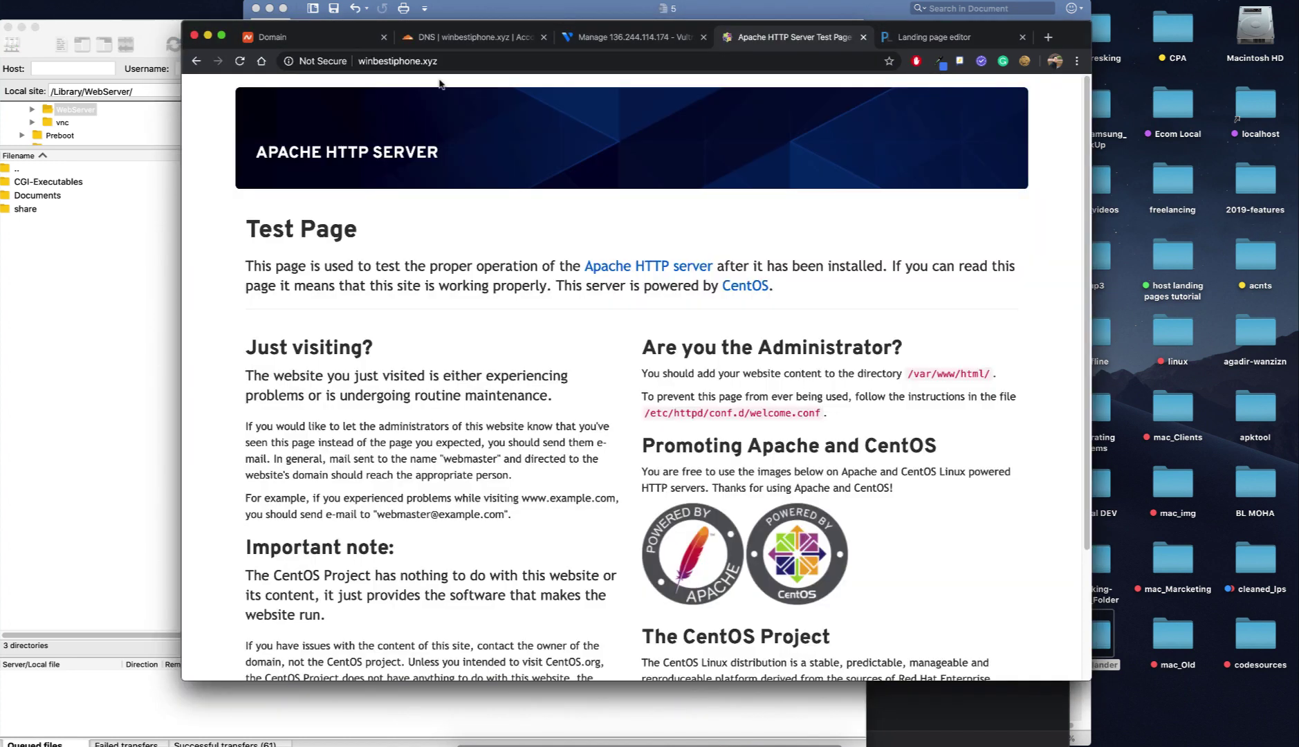
click(496, 59)
text(/lp1/)
key(Return)
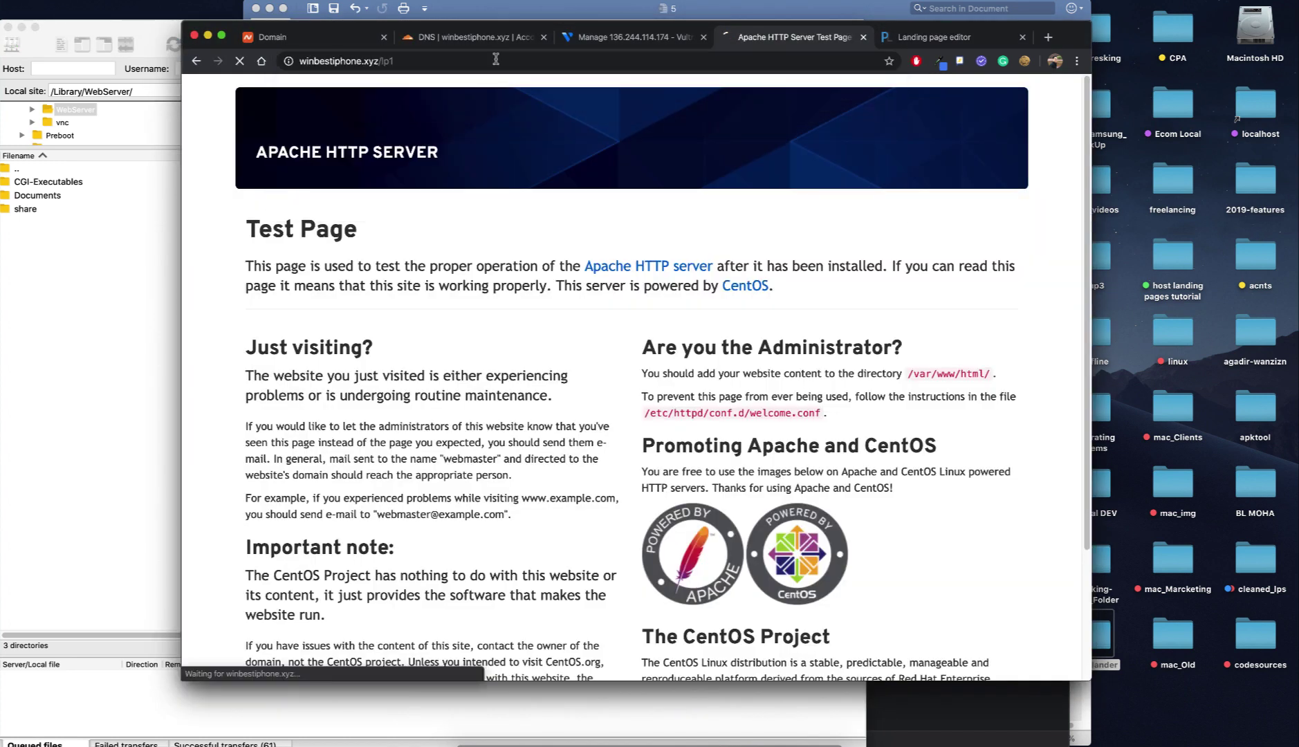
- Copy the lp1 page address into a new browser tab and shorten it to winbestiphone.xyz/lp
click(495, 59)
key(super+c)
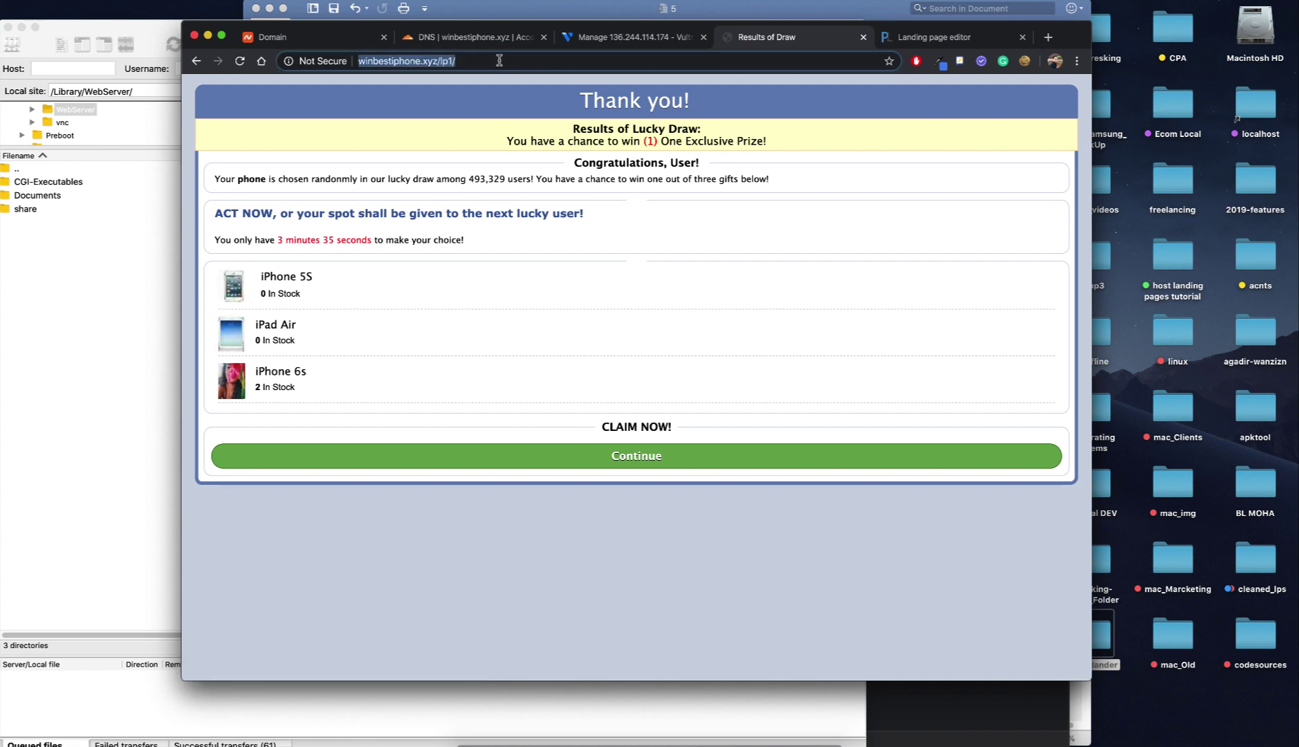
click(1047, 38)
key(super+v)
key(BackSpace)
key(BackSpace)
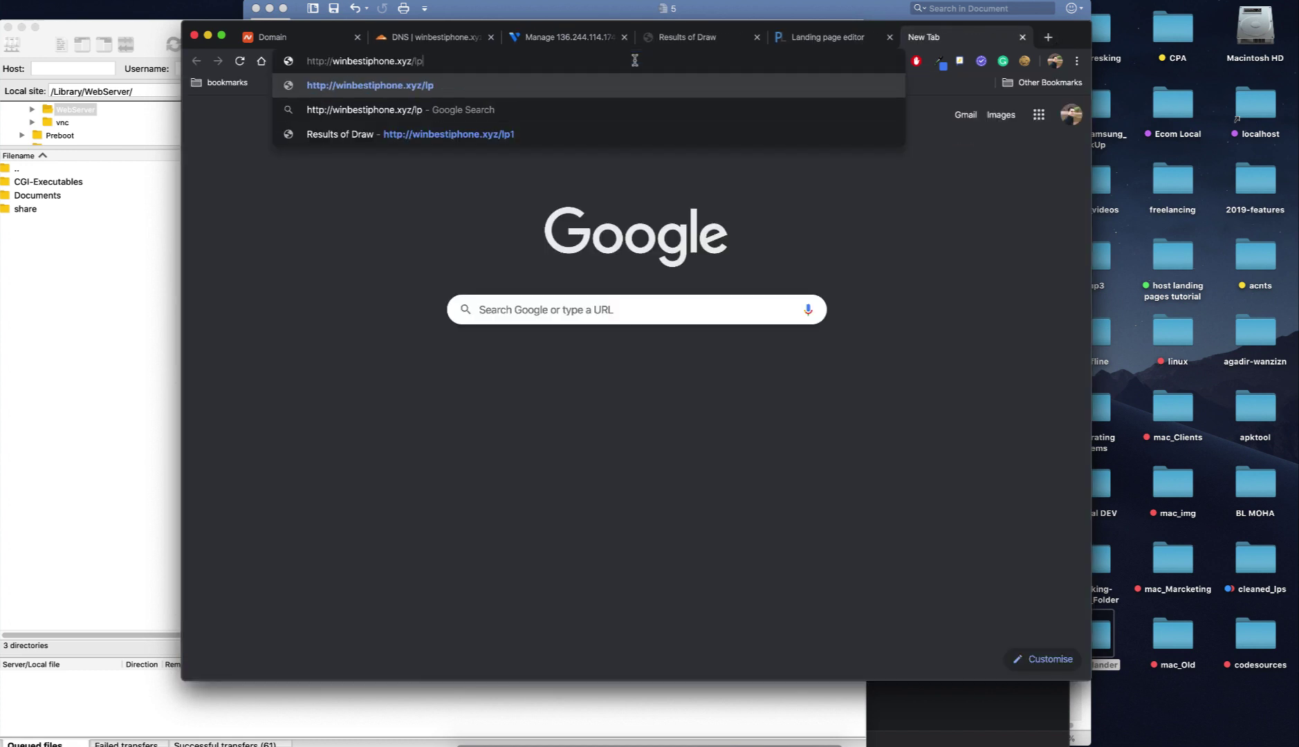
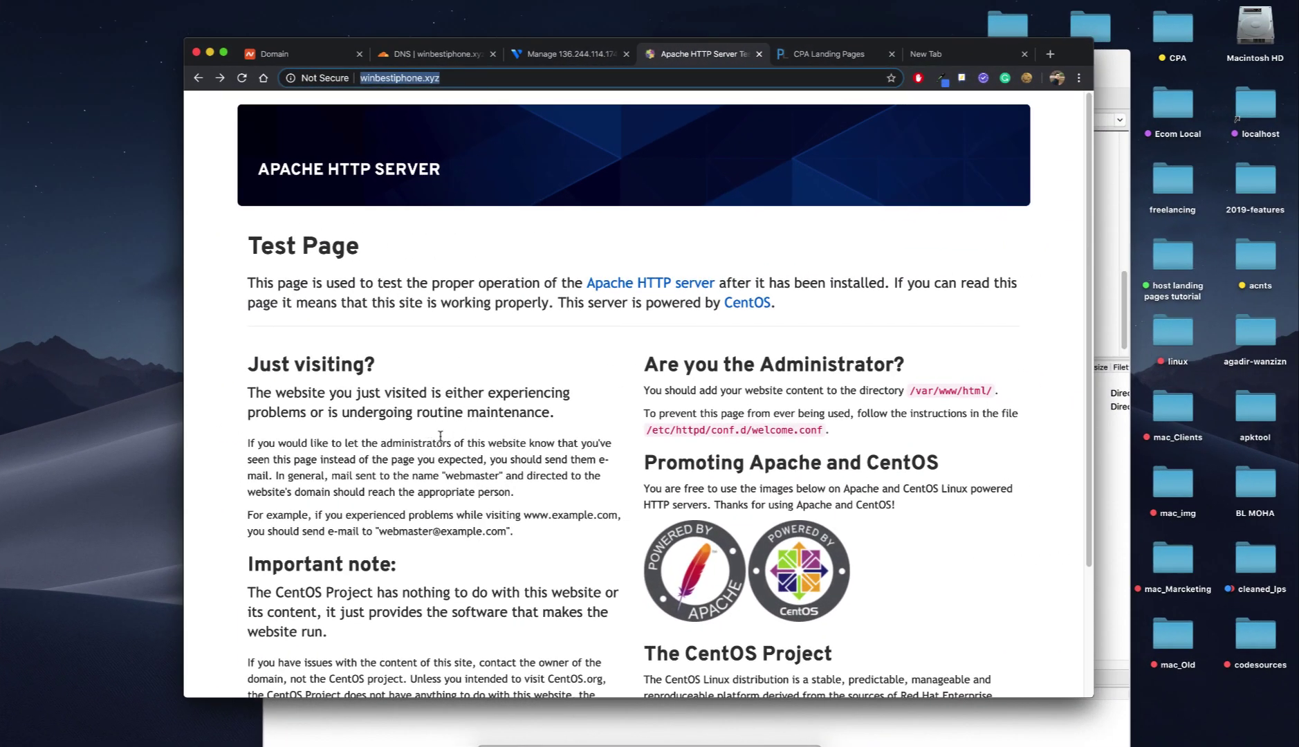
click(355, 290)
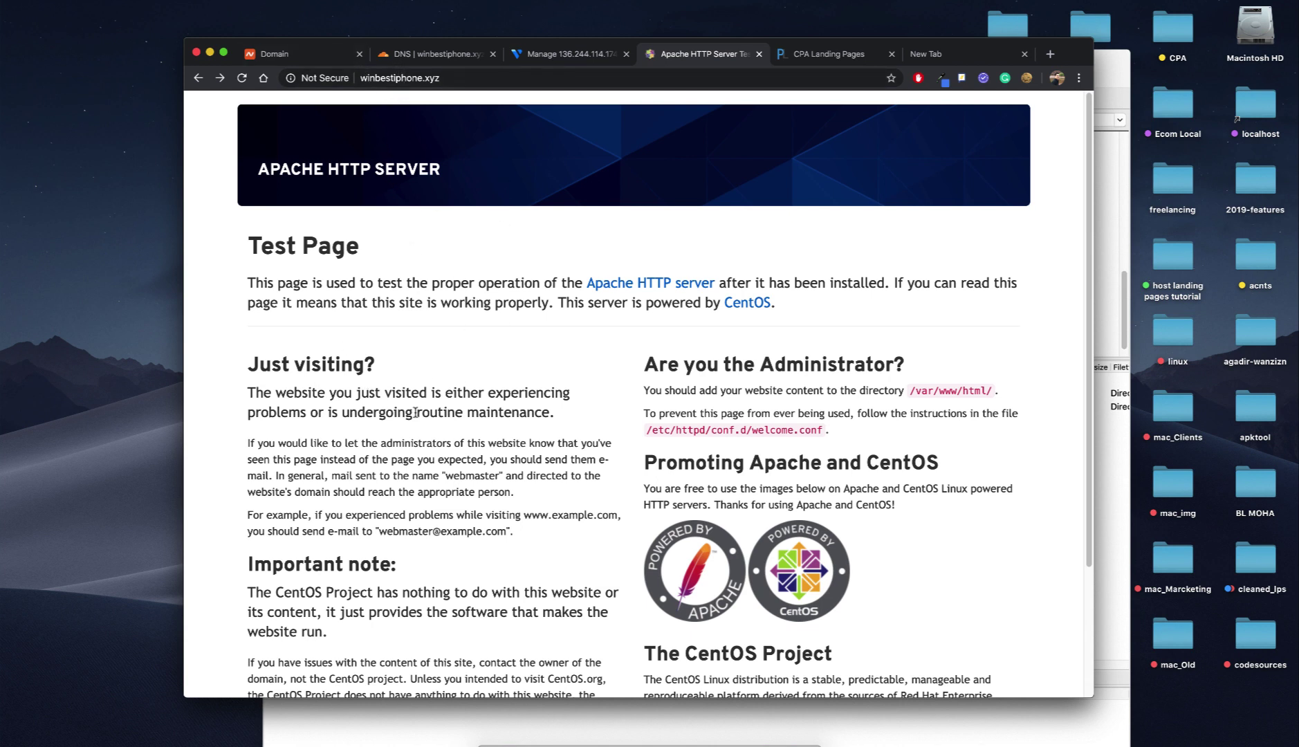
- Reload the winbestiphone.xyz root address in the tab showing the Apache test page
click(419, 78)
key(Return)
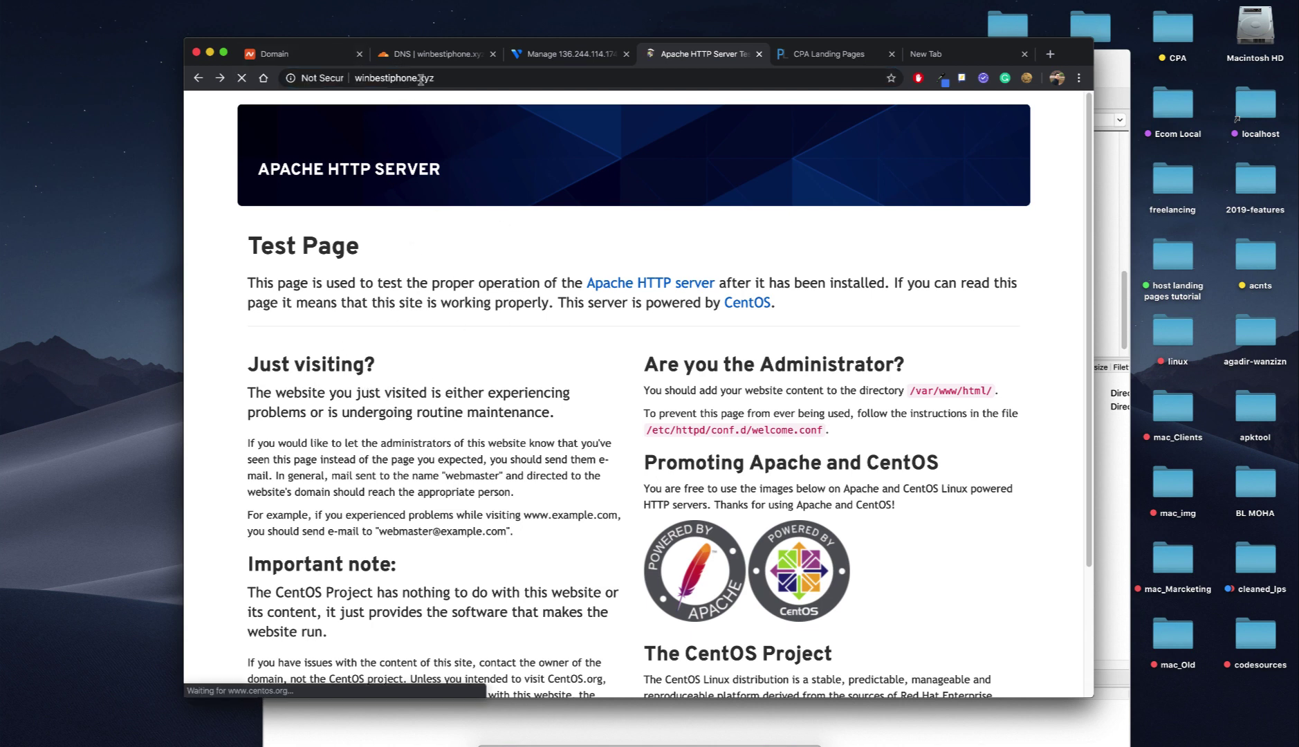
click(478, 81)
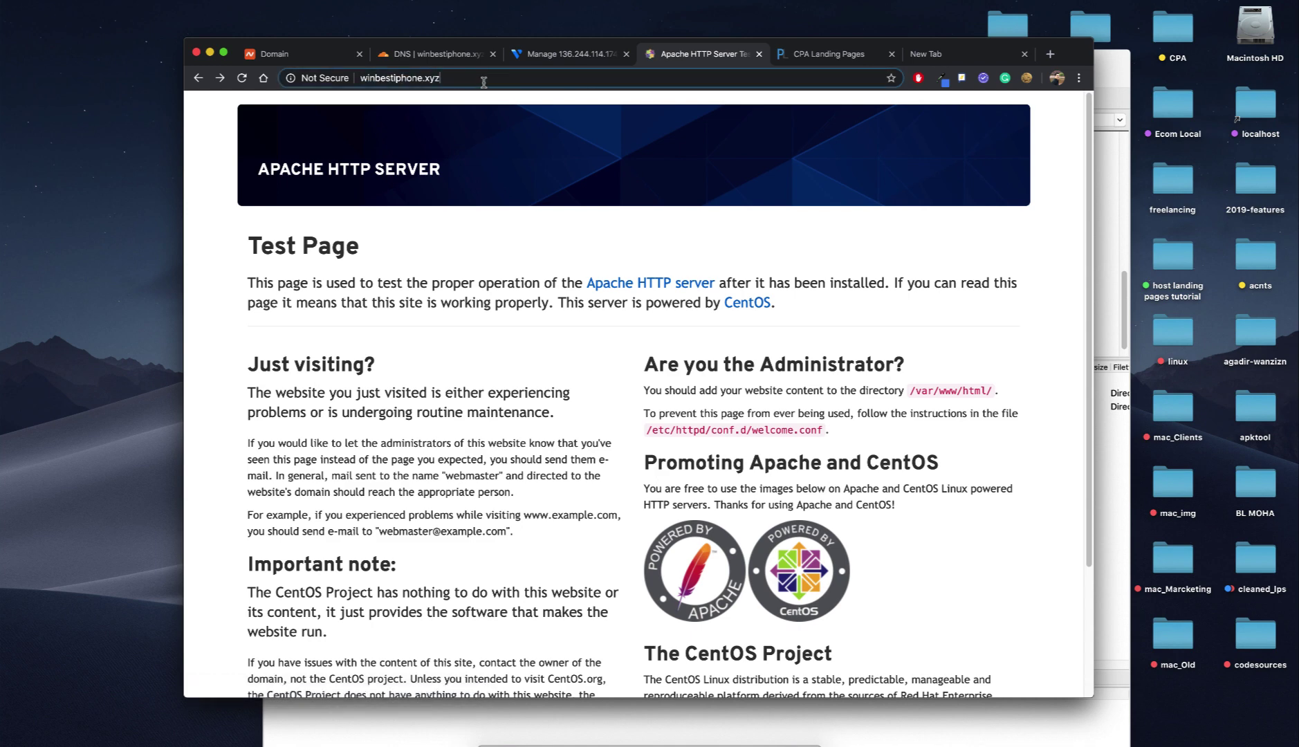
- Download the normal version of PureLander's Simple 3 options landing page and move its extracted folder to an empty spot in Downloads
click(829, 53)
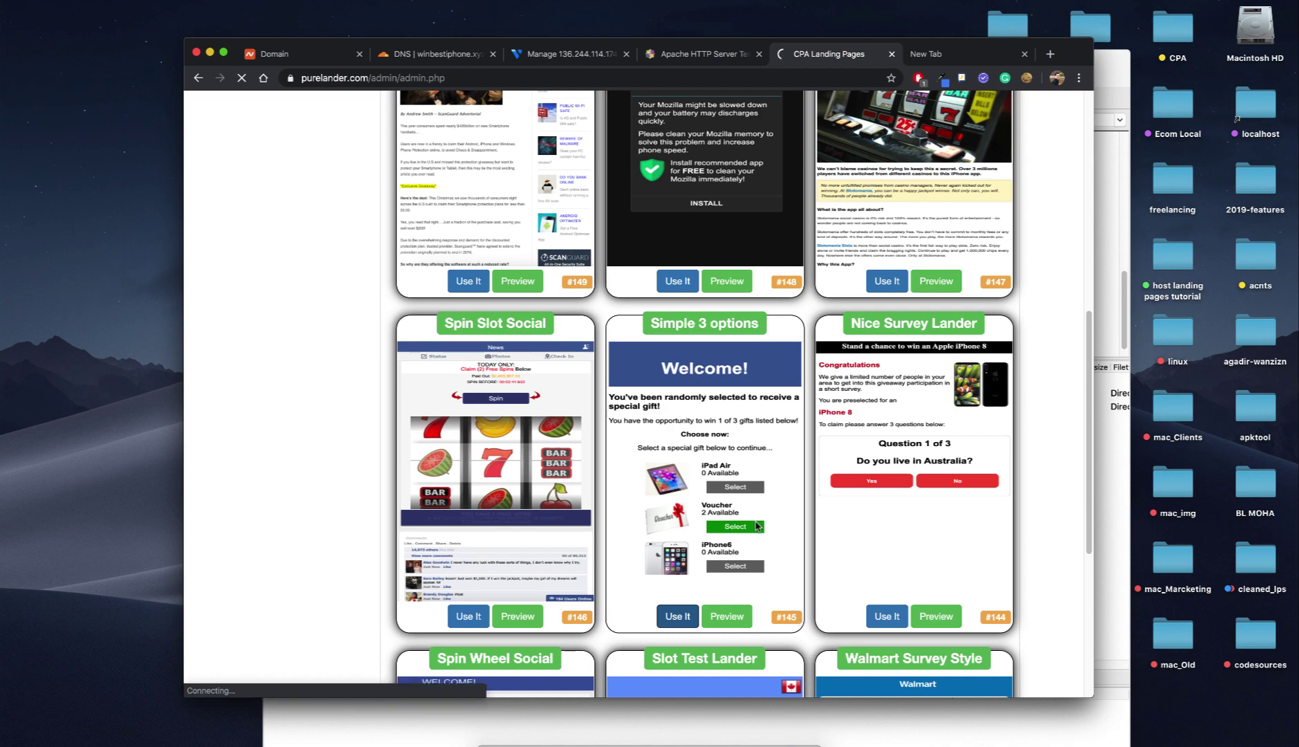
click(677, 617)
click(643, 263)
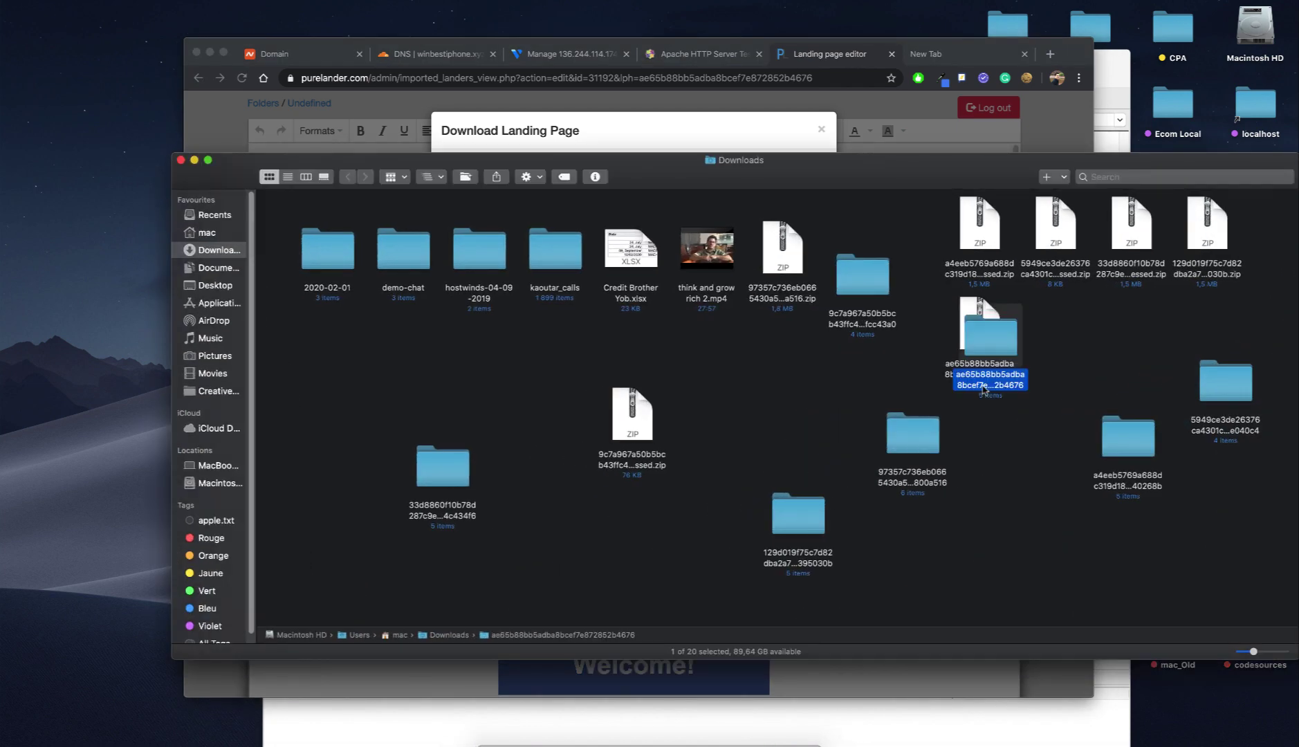
drag(984, 389, 339, 607)
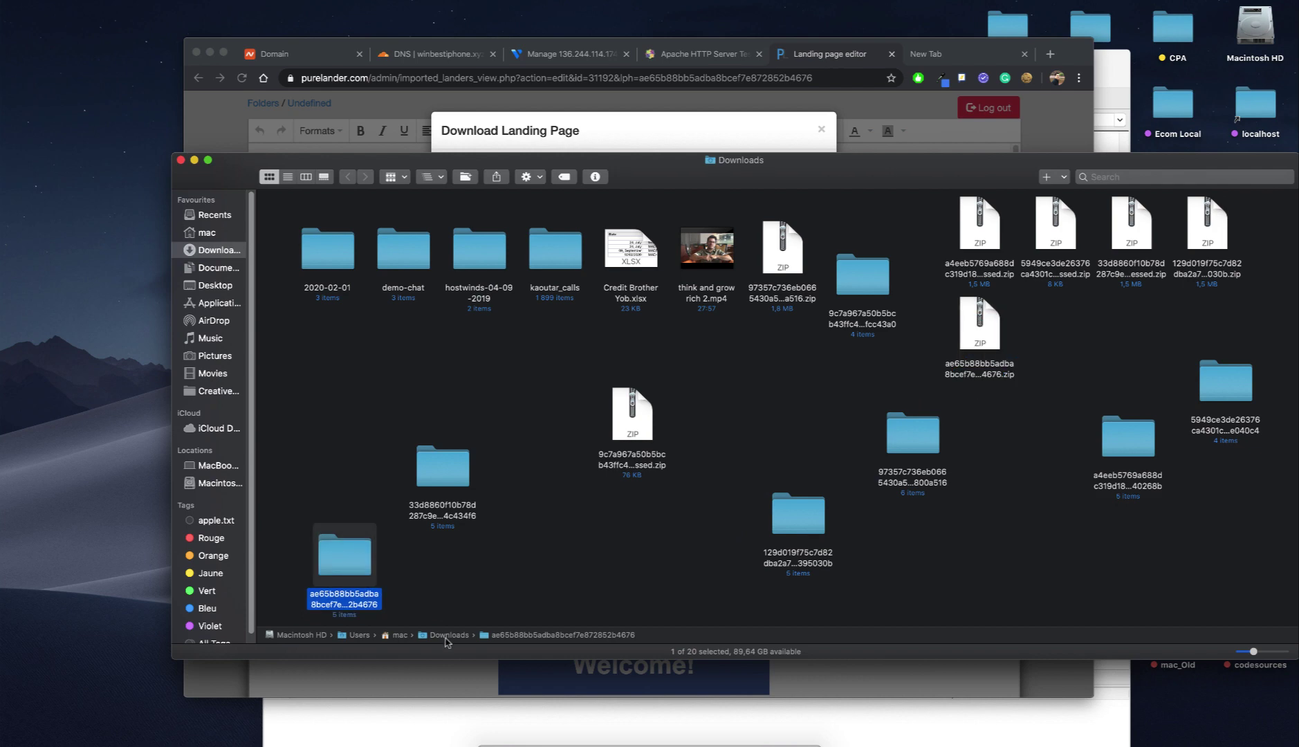
- Switch to FileZilla, place its window beside the downloaded folder, and reopen the remote winbestiphone.xyz folder from /var/www/html
click(649, 743)
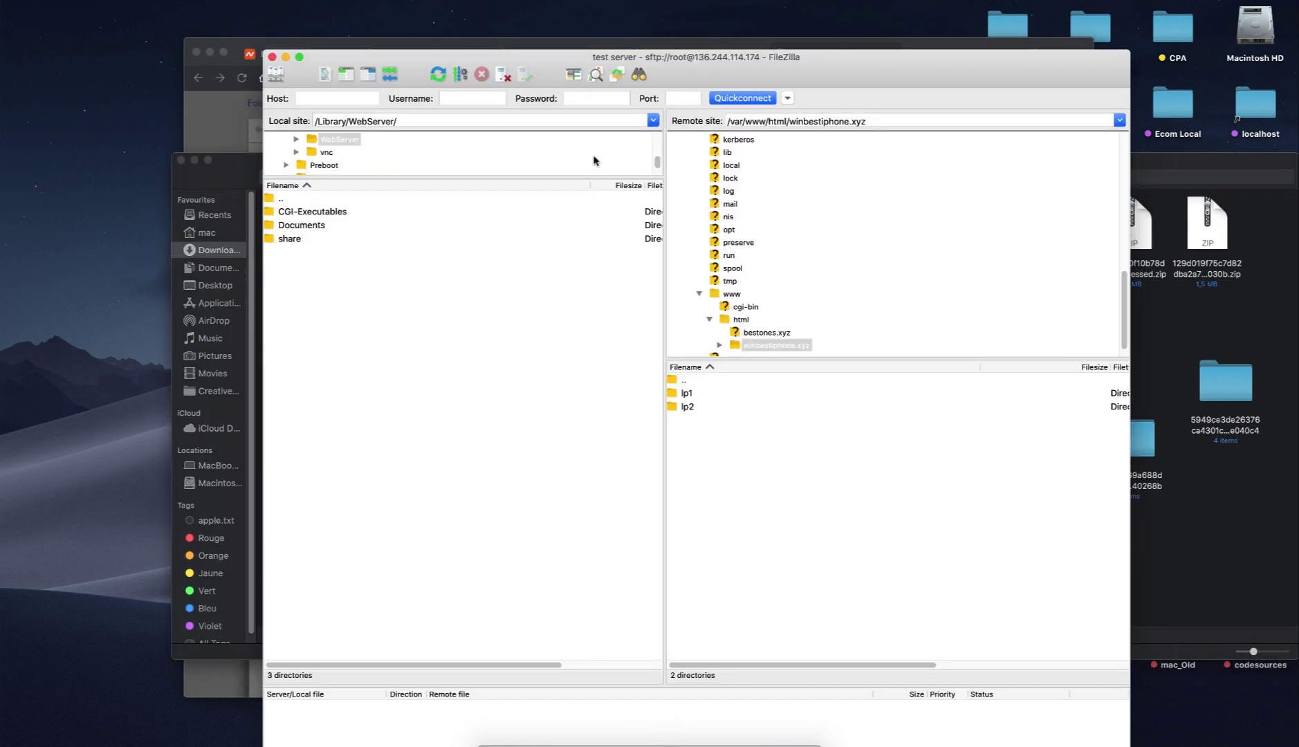
drag(531, 62, 723, 49)
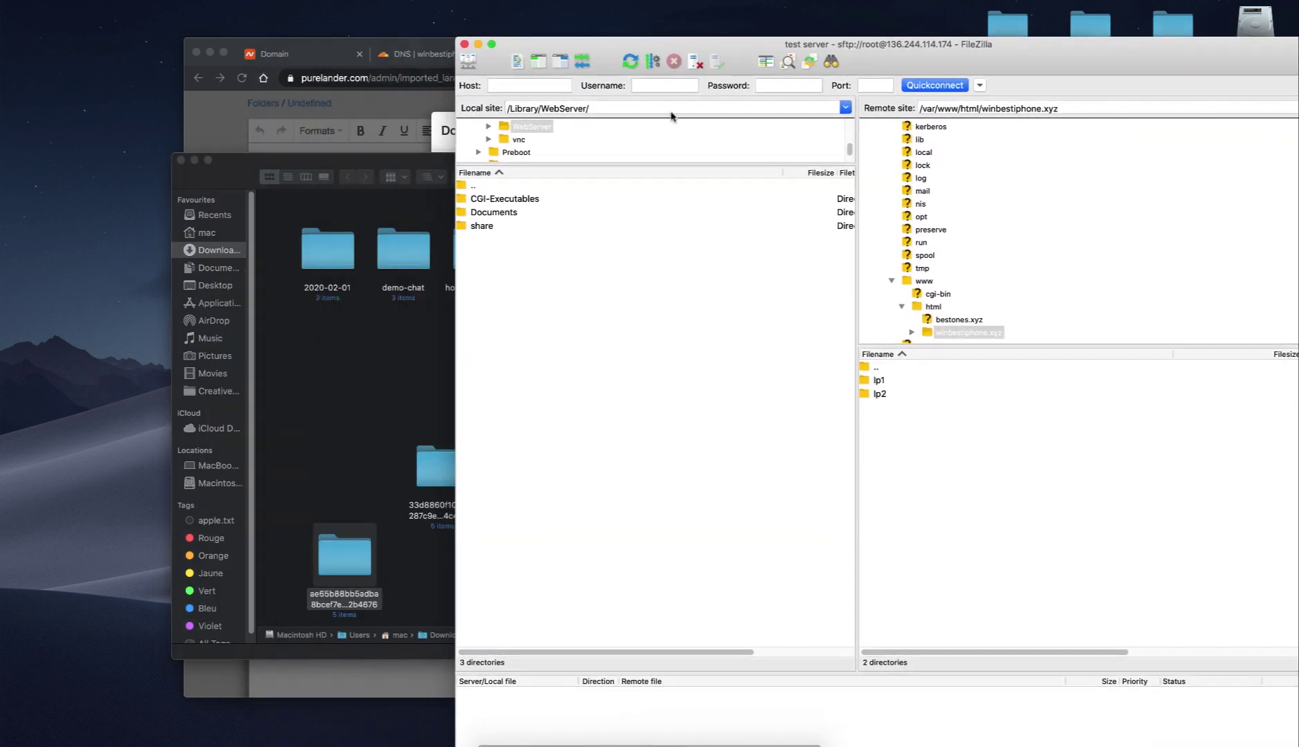
double_click(869, 367)
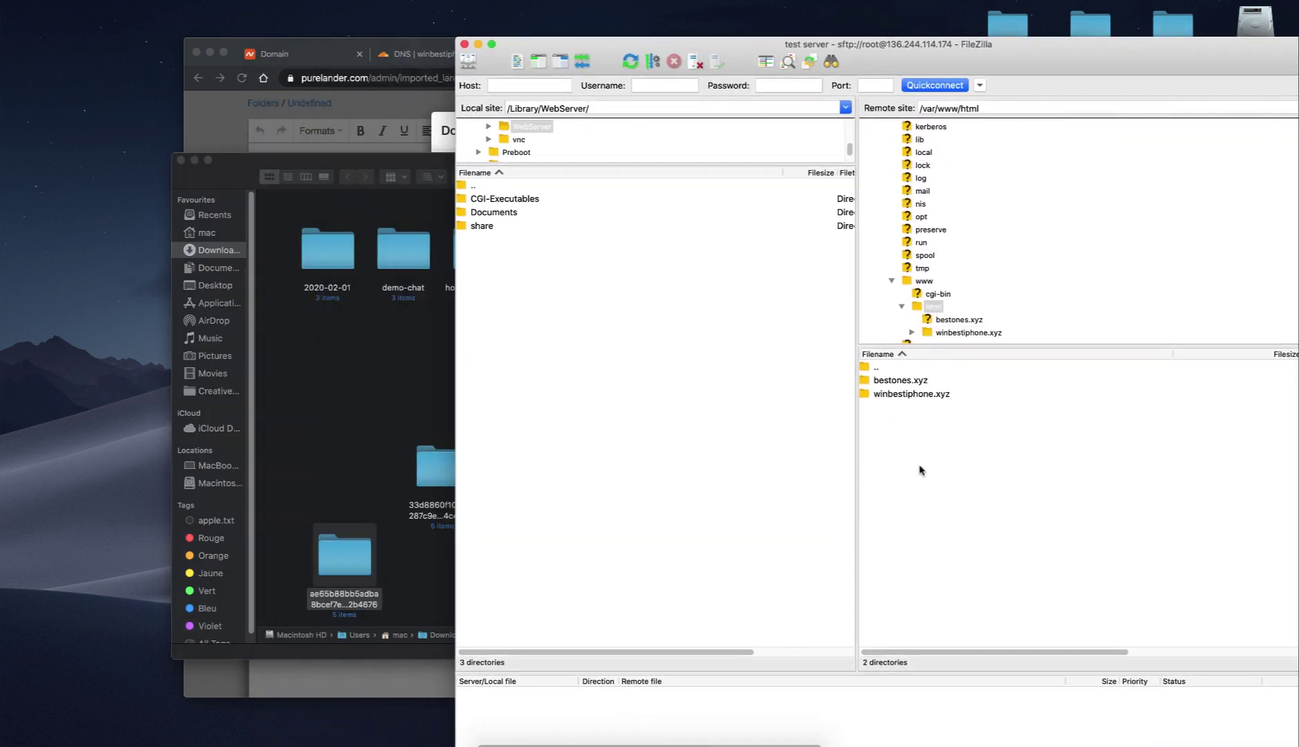
double_click(878, 394)
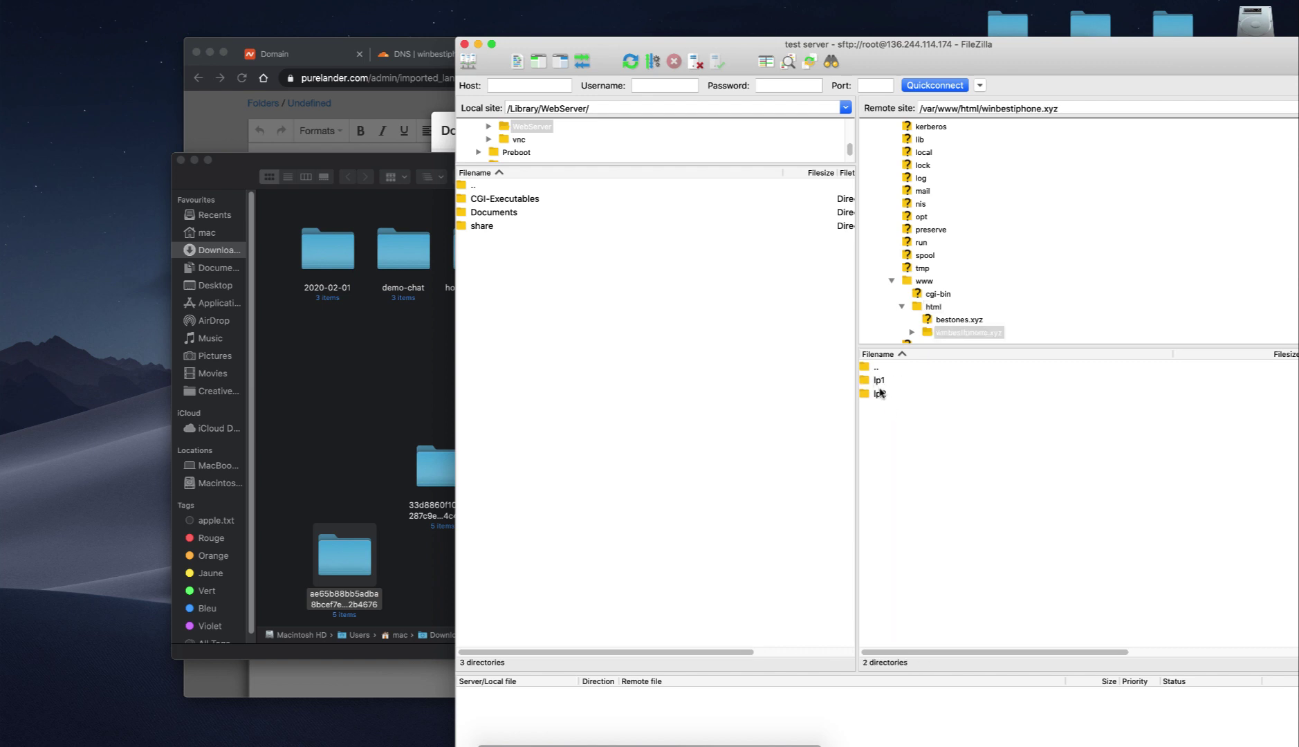
- Upload the css, fonts, images and js folders and index.html from the ae65b88bb5adba8bcef7e872852b4676 folder directly into the remote winbestiphone.xyz folder
click(315, 437)
double_click(354, 550)
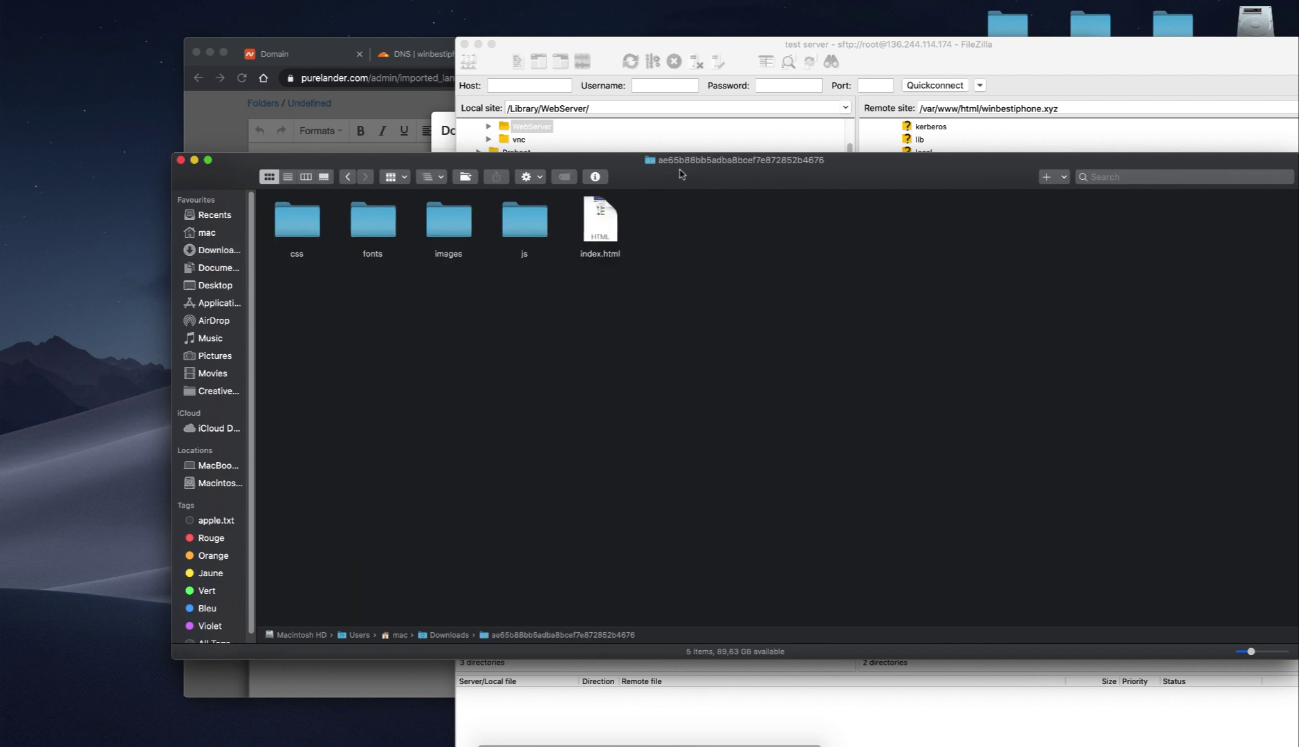
drag(682, 174, 1027, 555)
drag(1029, 674, 912, 479)
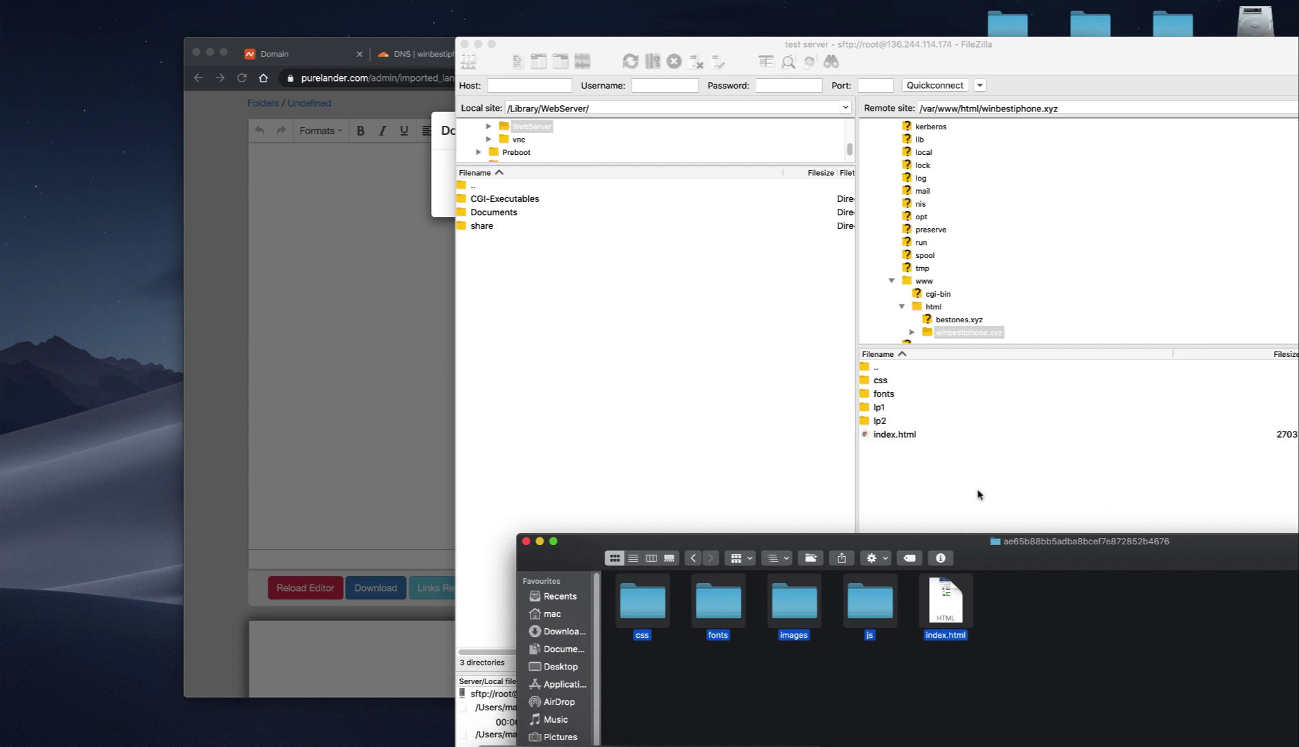
click(912, 478)
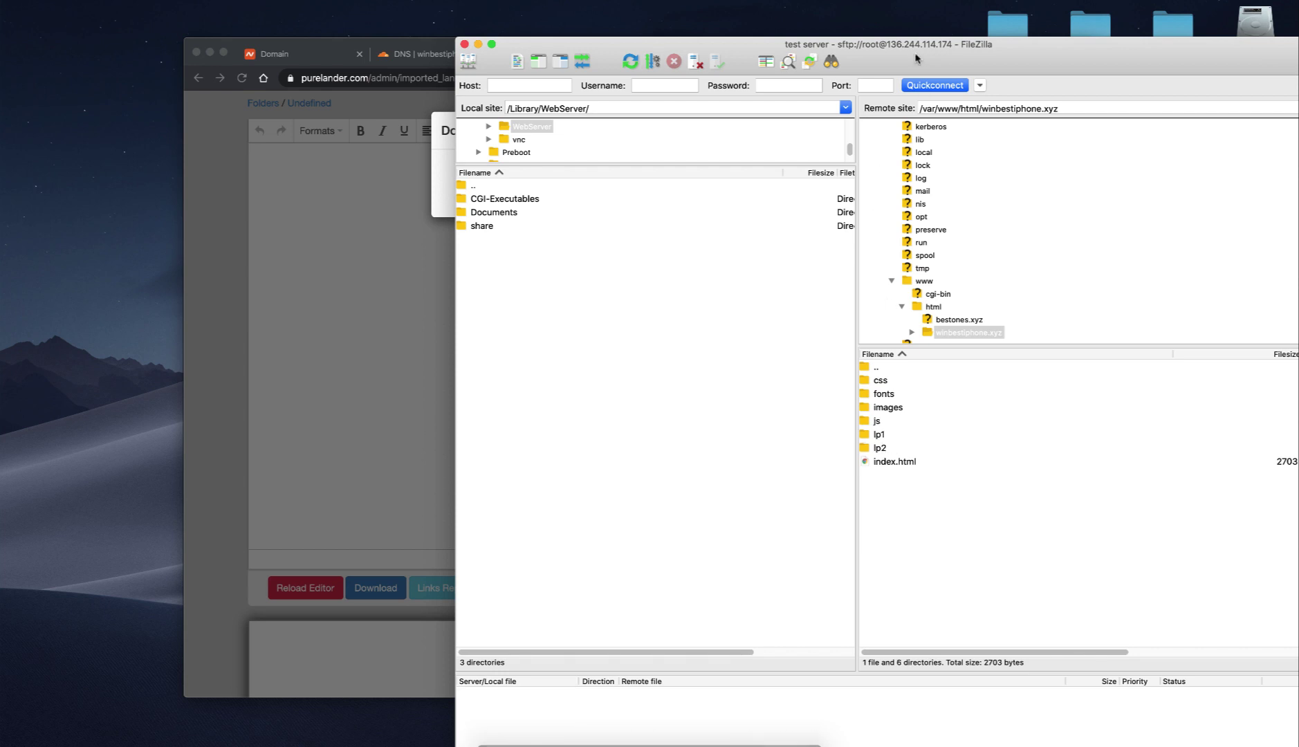
- Switch to Chrome and reload the winbestiphone.xyz root page to test the uploaded landing page
drag(914, 43, 891, 7)
click(278, 354)
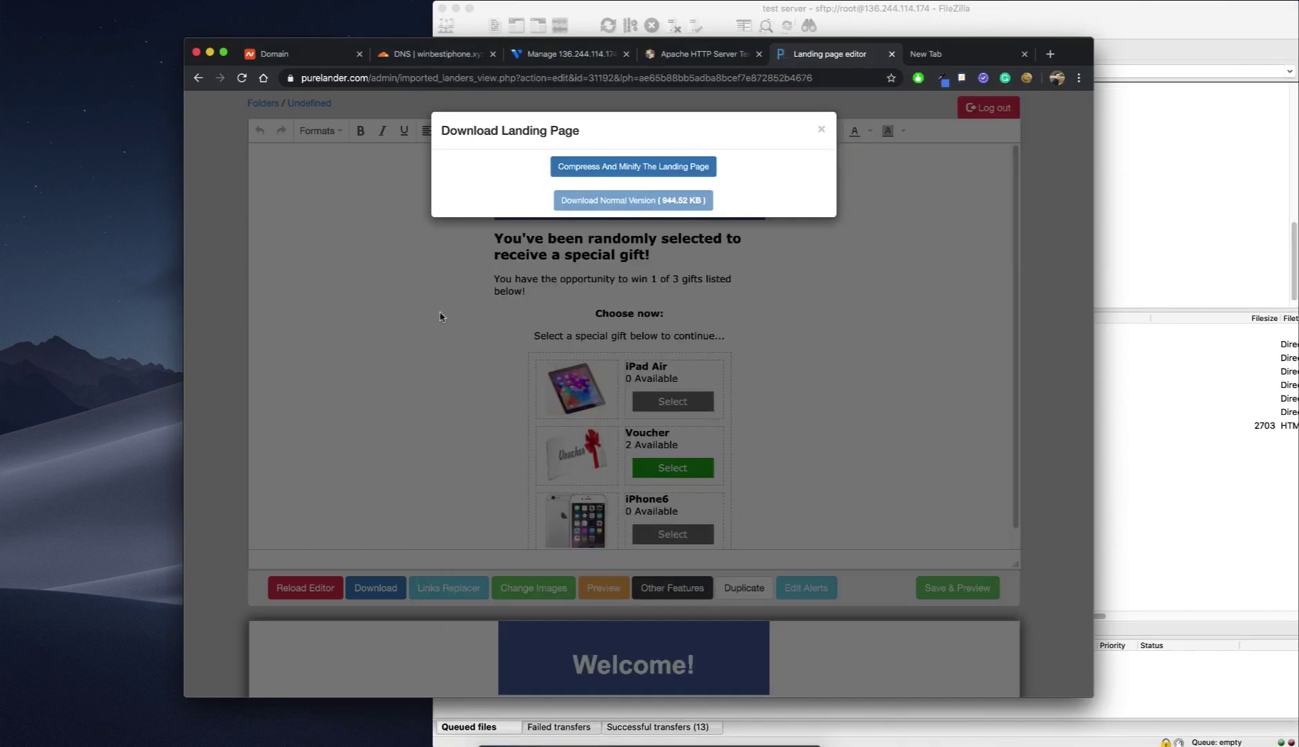
click(699, 54)
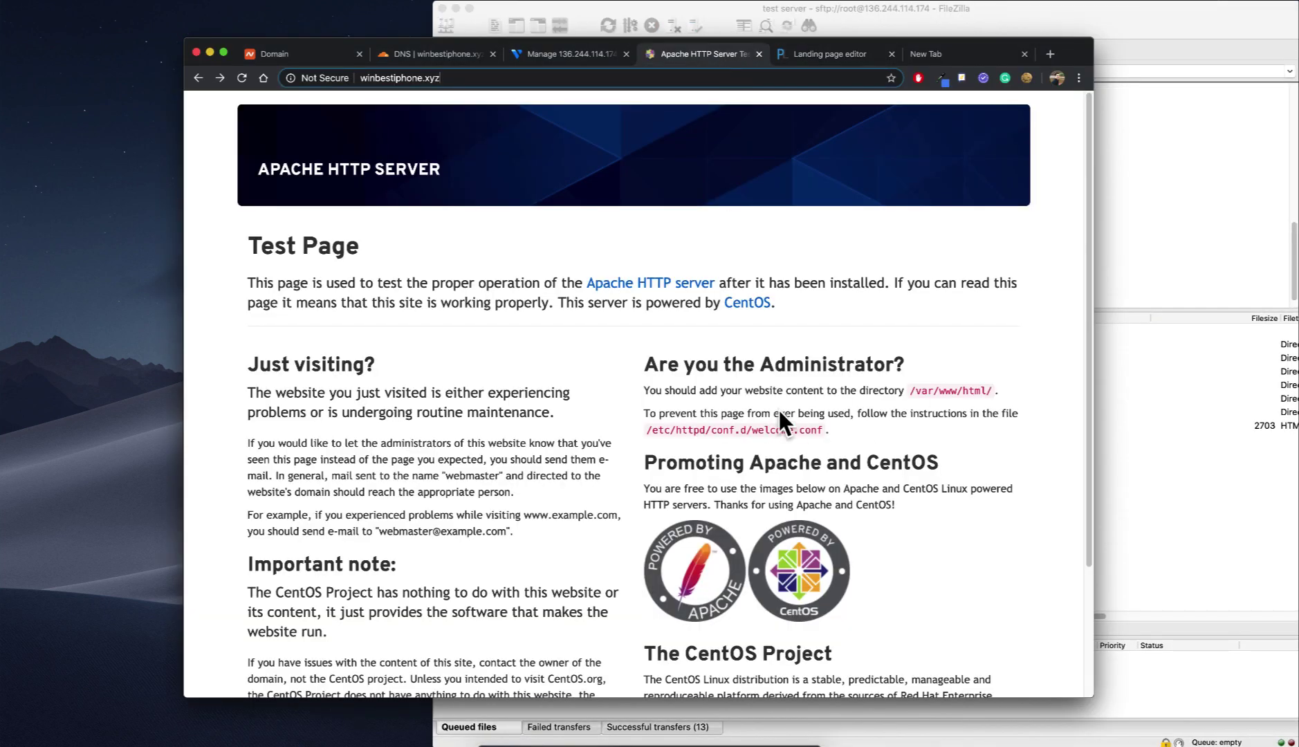
key(super+r)
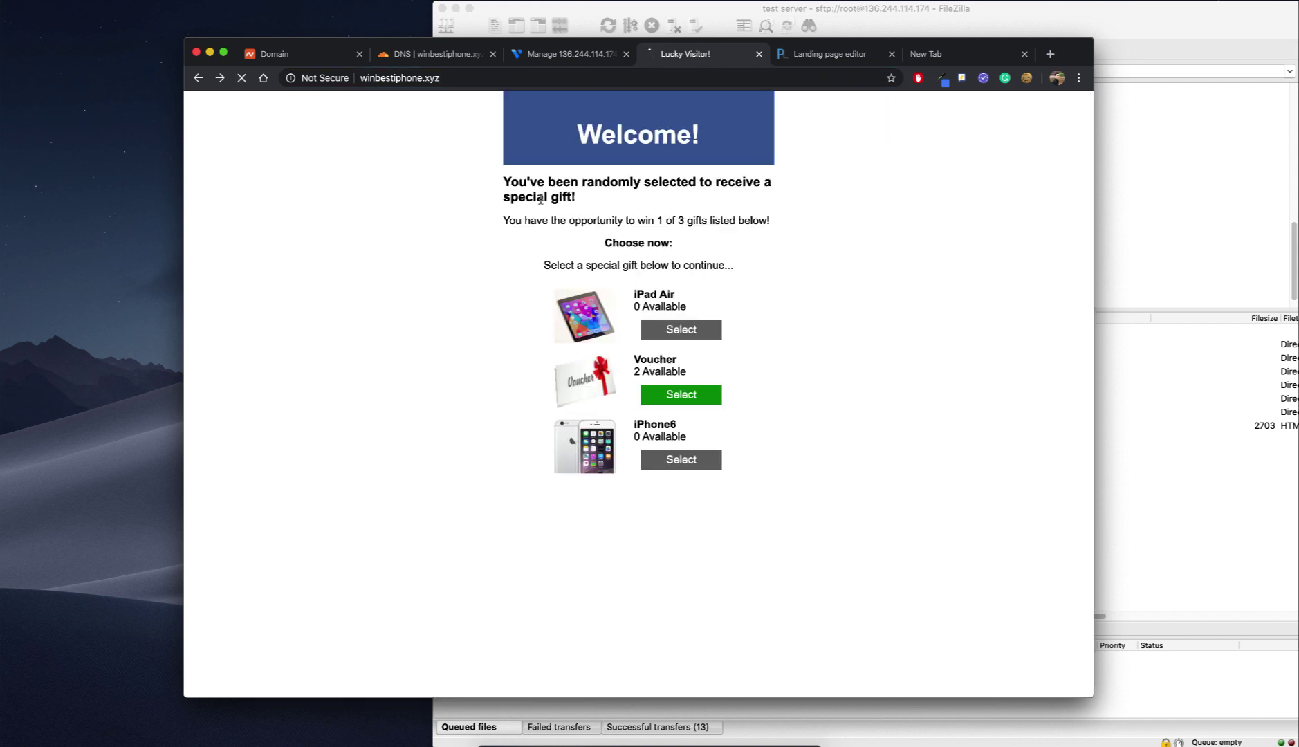
- Copy the address winbestiphone.xyz/lp1 into the empty browser tab and load that landing page
click(493, 81)
click(494, 82)
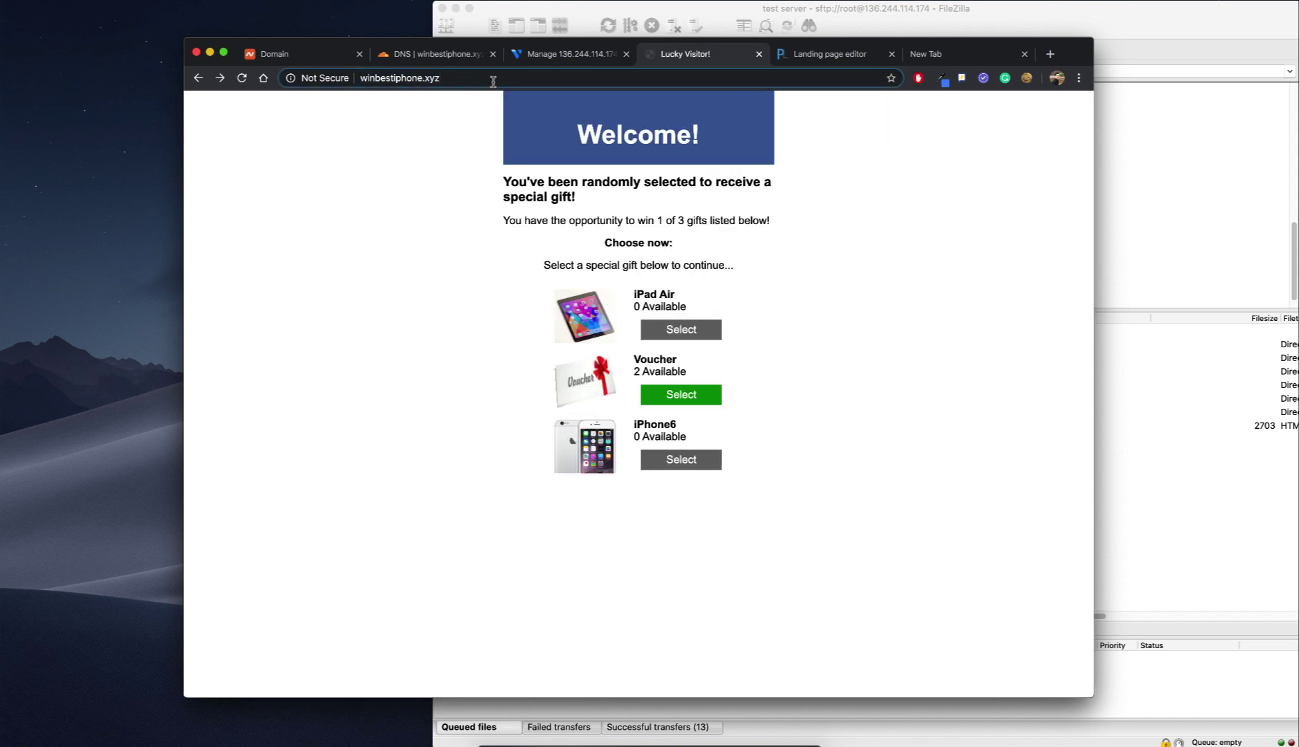
text(/lpA)
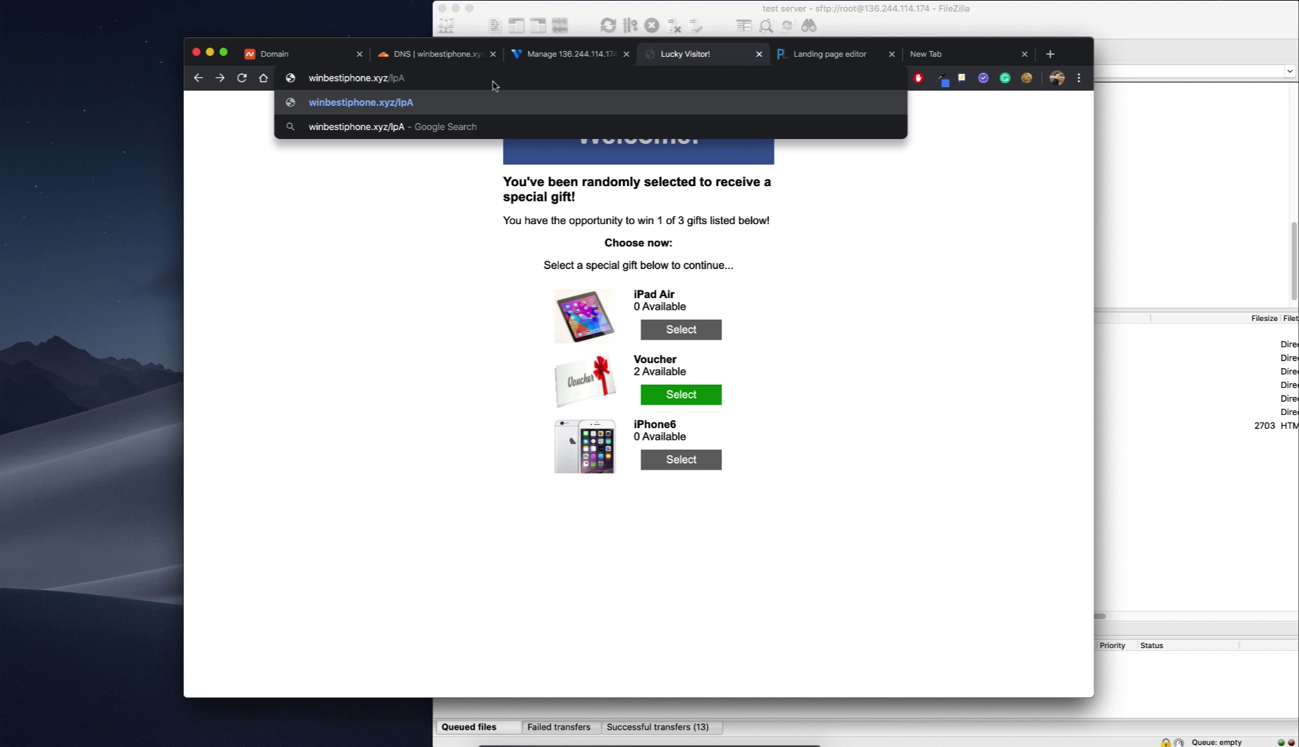
key(BackSpace)
text(1)
key(super+a)
key(super+c)
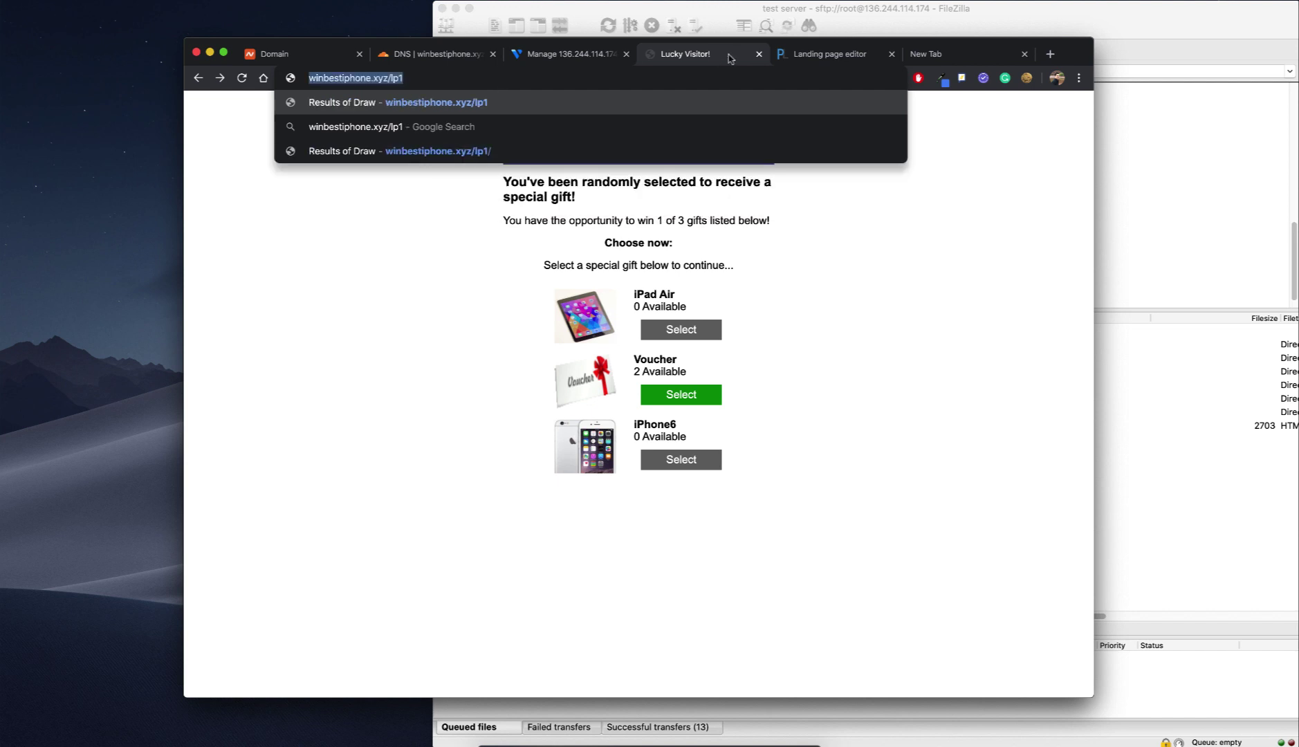
click(939, 59)
key(super+v)
key(Return)
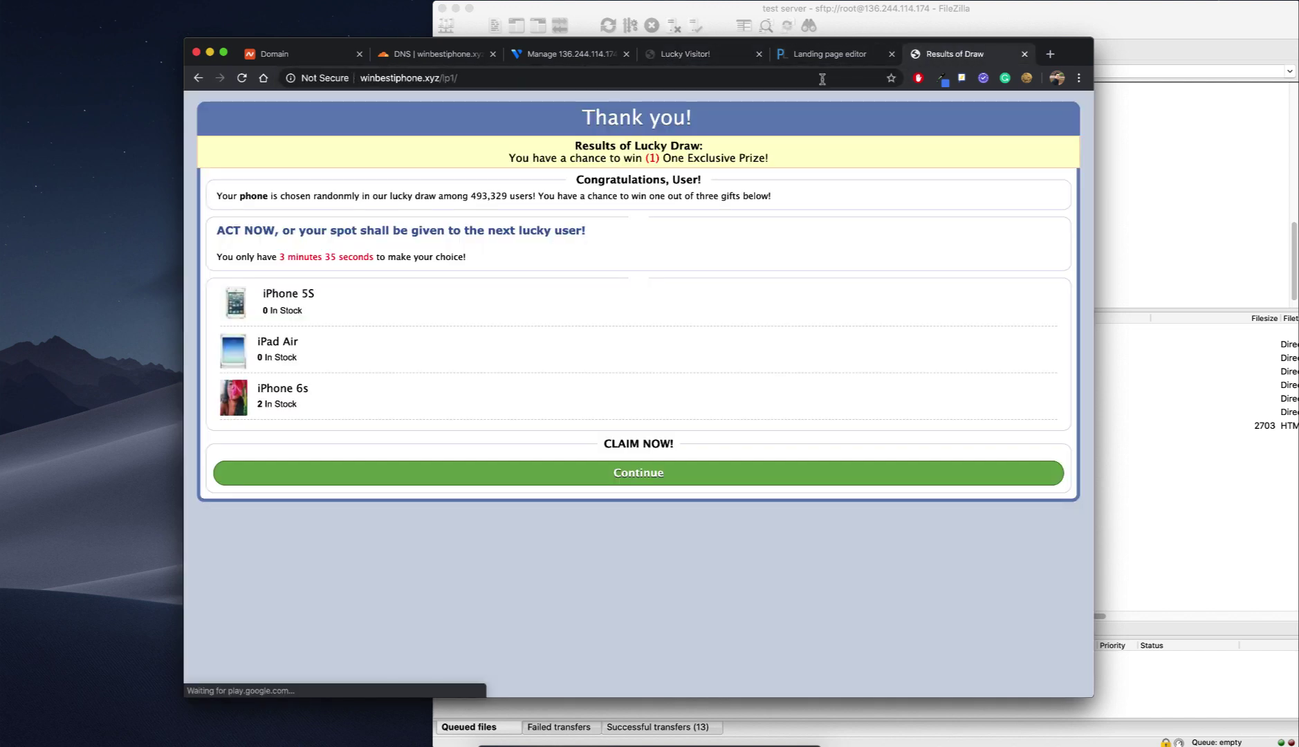
- Load winbestiphone.xyz/lp2 in another new browser tab to test the second landing page
click(1048, 56)
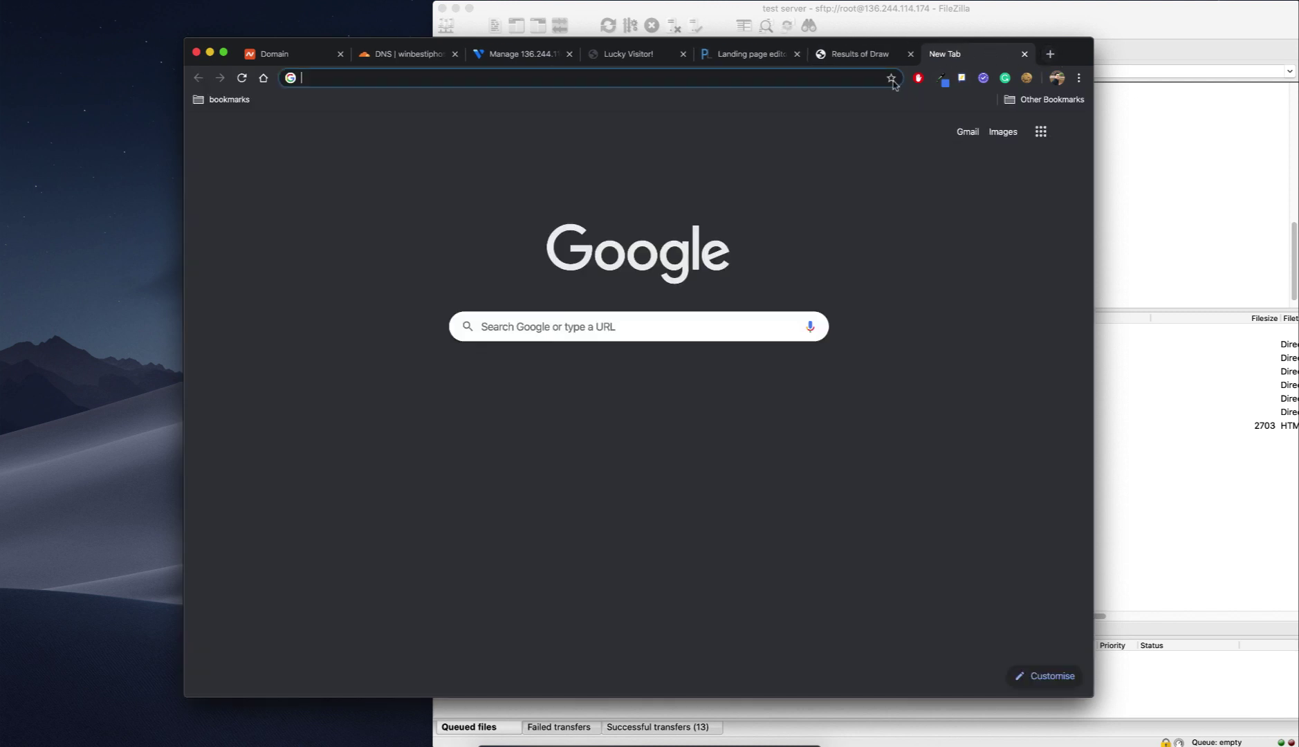
text(http://winbestiphone.xyz/lp1/)
key(BackSpace)
key(BackSpace)
text(2)
key(Return)
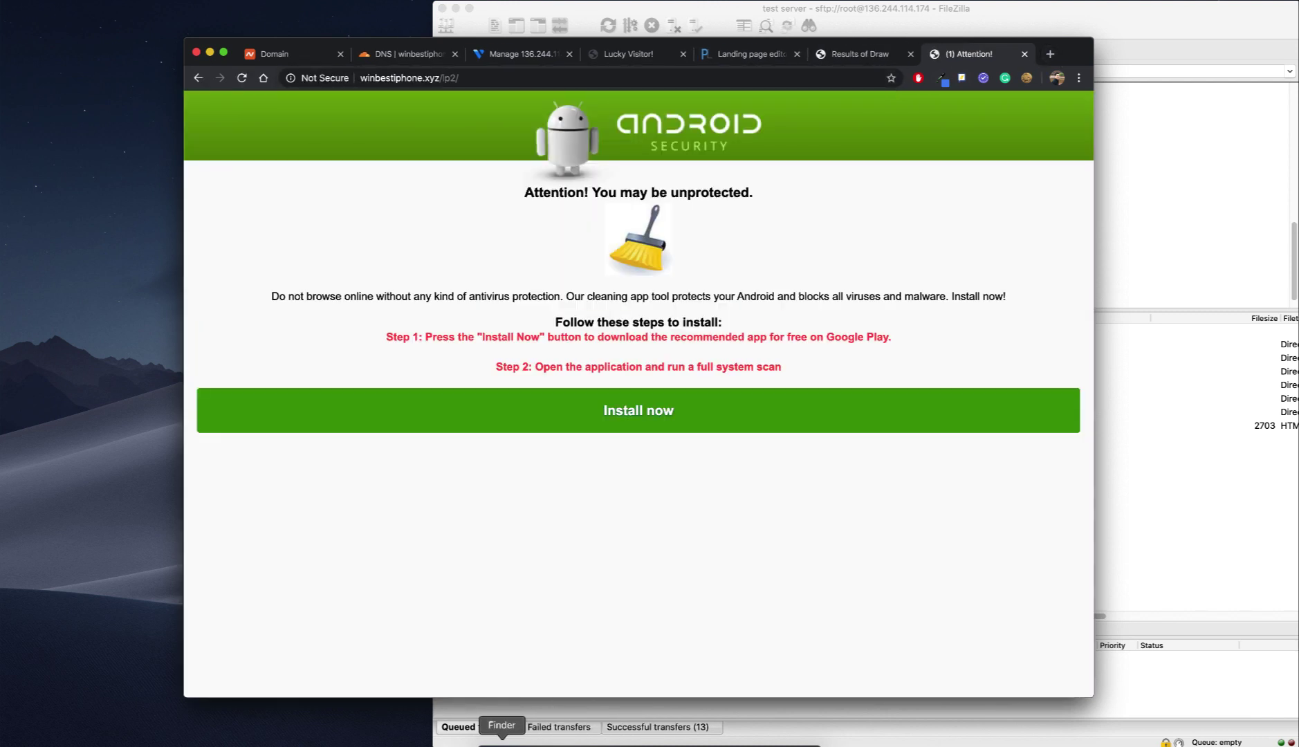
- Switch to FileZilla and select the lp2 folder in the remote winbestiphone.xyz directory
click(678, 739)
click(861, 412)
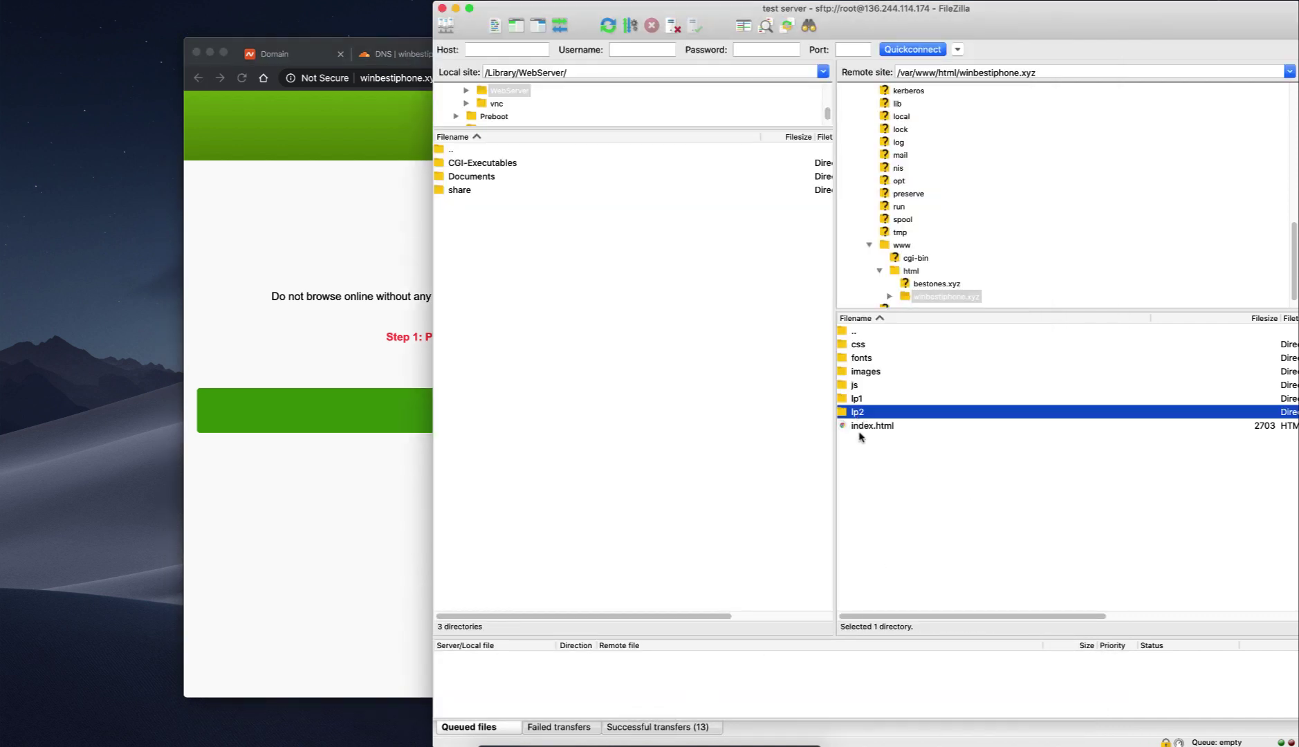